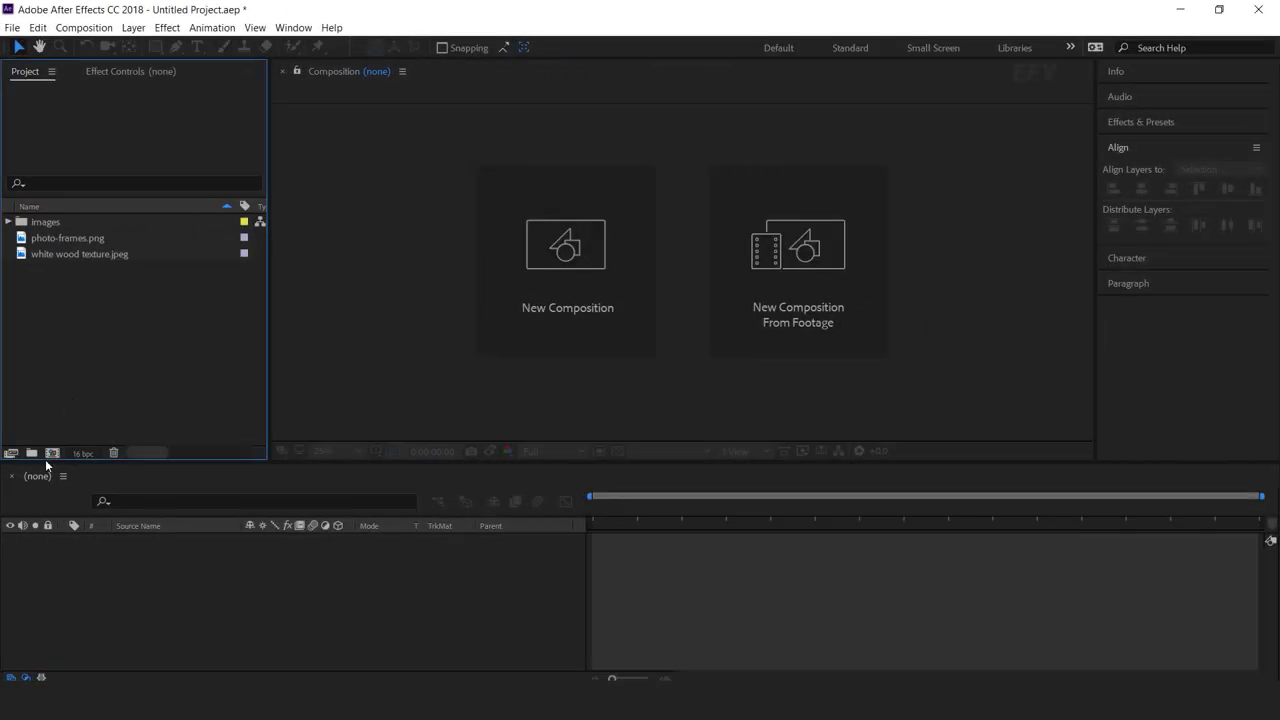
Step: Create a 1920 x 1080 composition named "main comp" with a 20-second duration
click(52, 453)
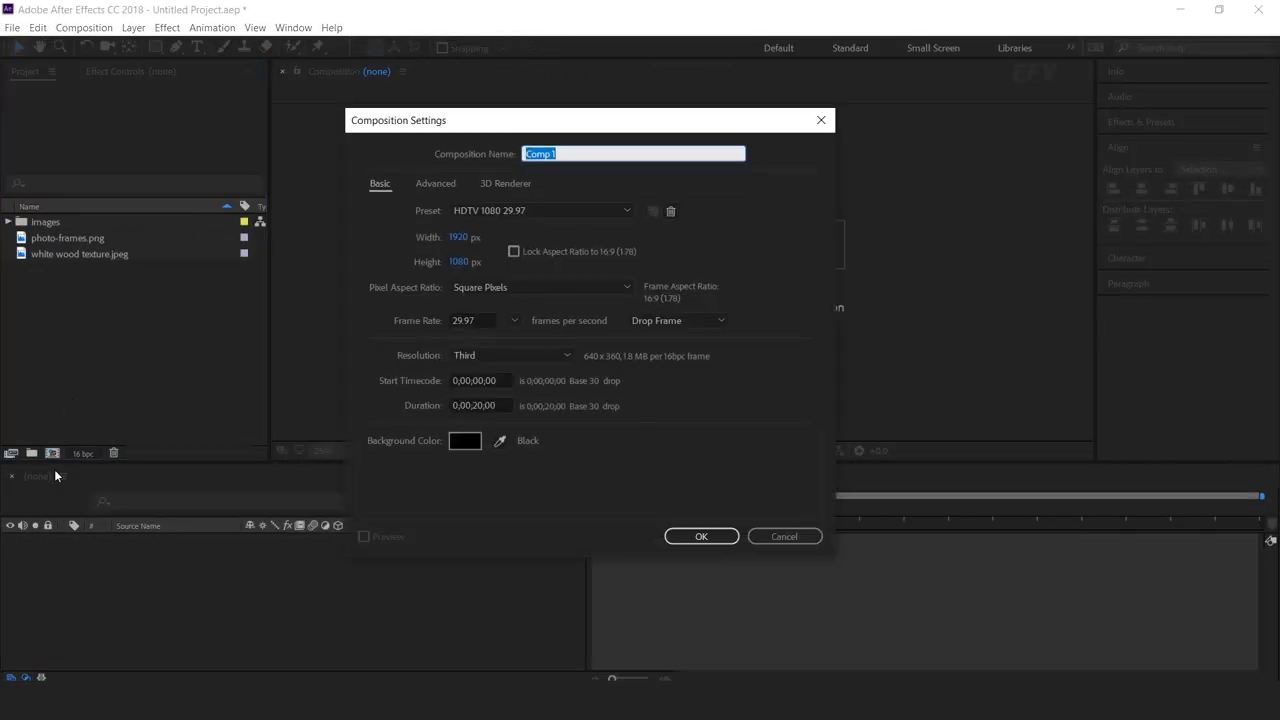
text(main com)
key(Return)
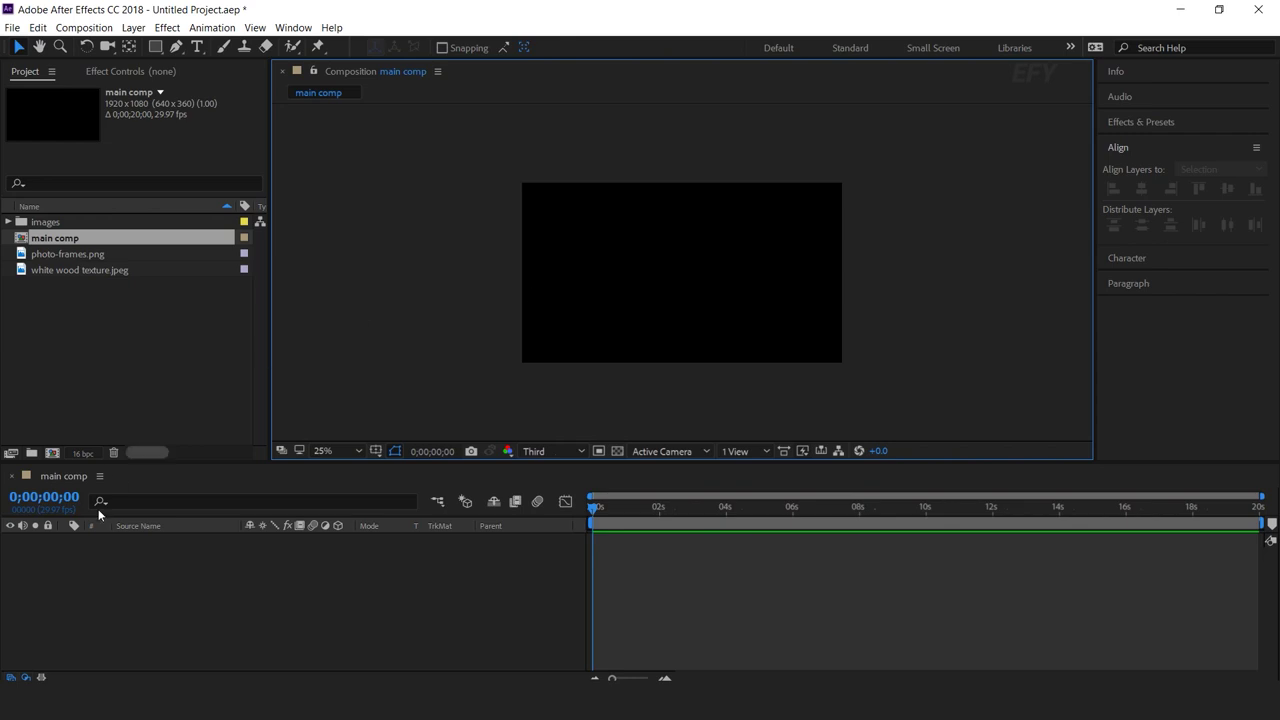
Step: Create a second 1920 x 1080, 20-second composition named "BG"
click(88, 438)
click(52, 452)
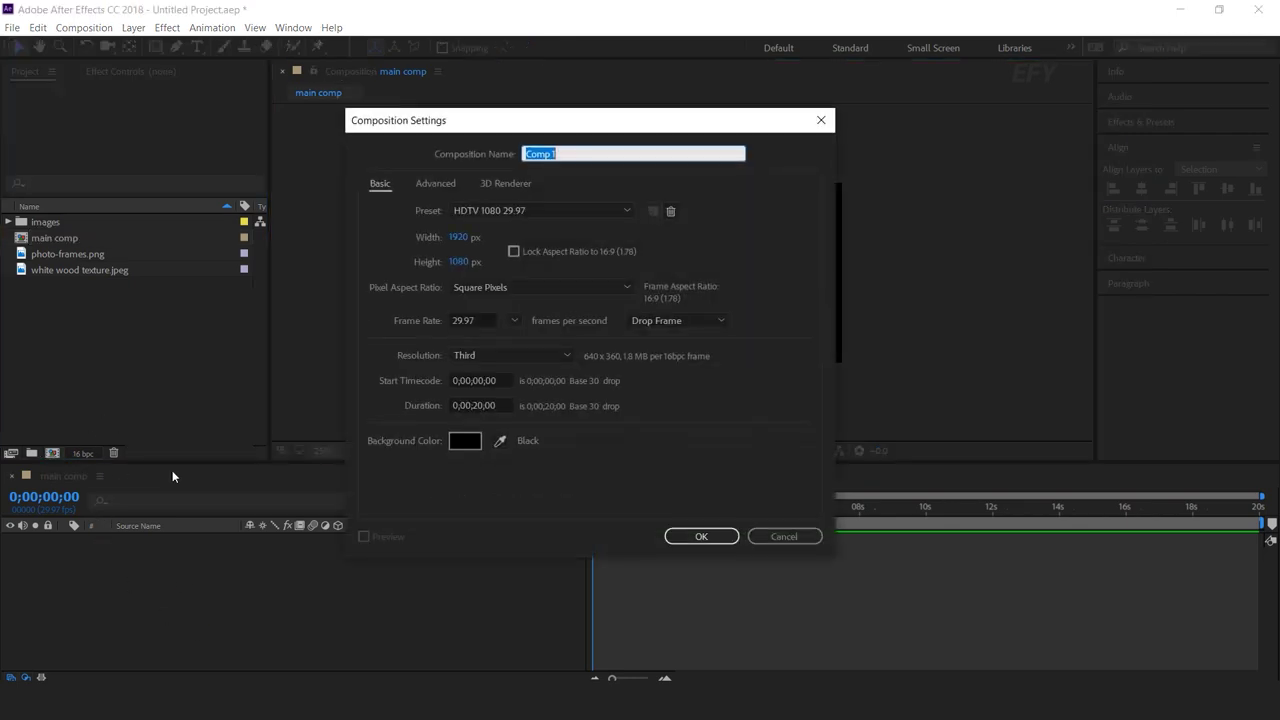
text(BG)
key(Return)
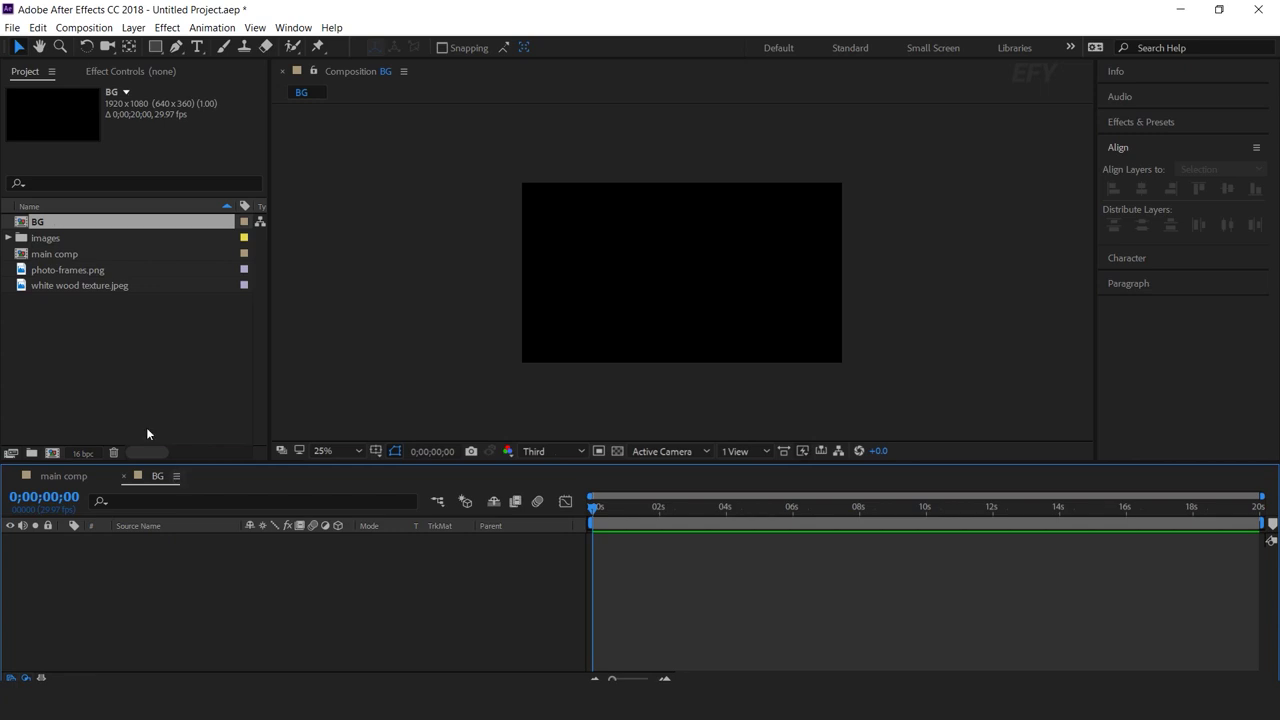
Step: Add white wood texture.jpeg to the BG composition and scale it down to slightly larger than the frame
click(74, 286)
drag(33, 288, 206, 577)
drag(1015, 273, 860, 283)
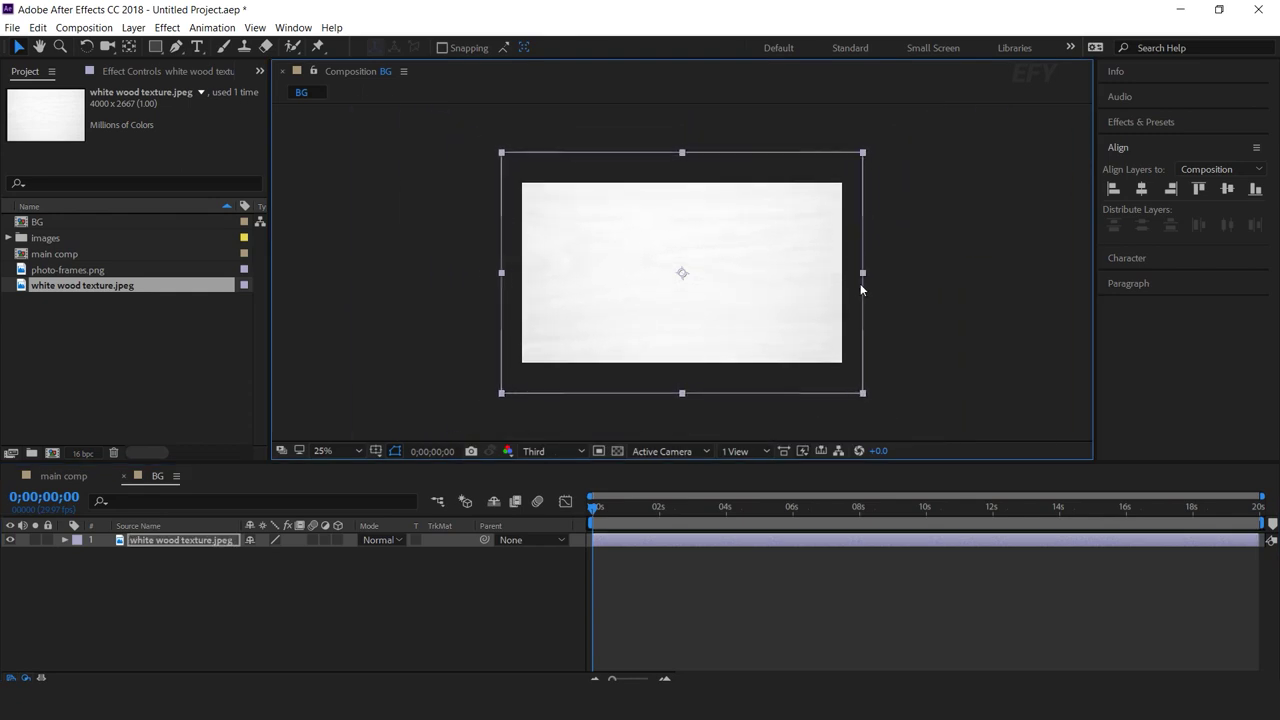
Step: Apply the Curves effect to the wood texture layer and adjust the curve to bring out the wood grain
key(ctrl+space)
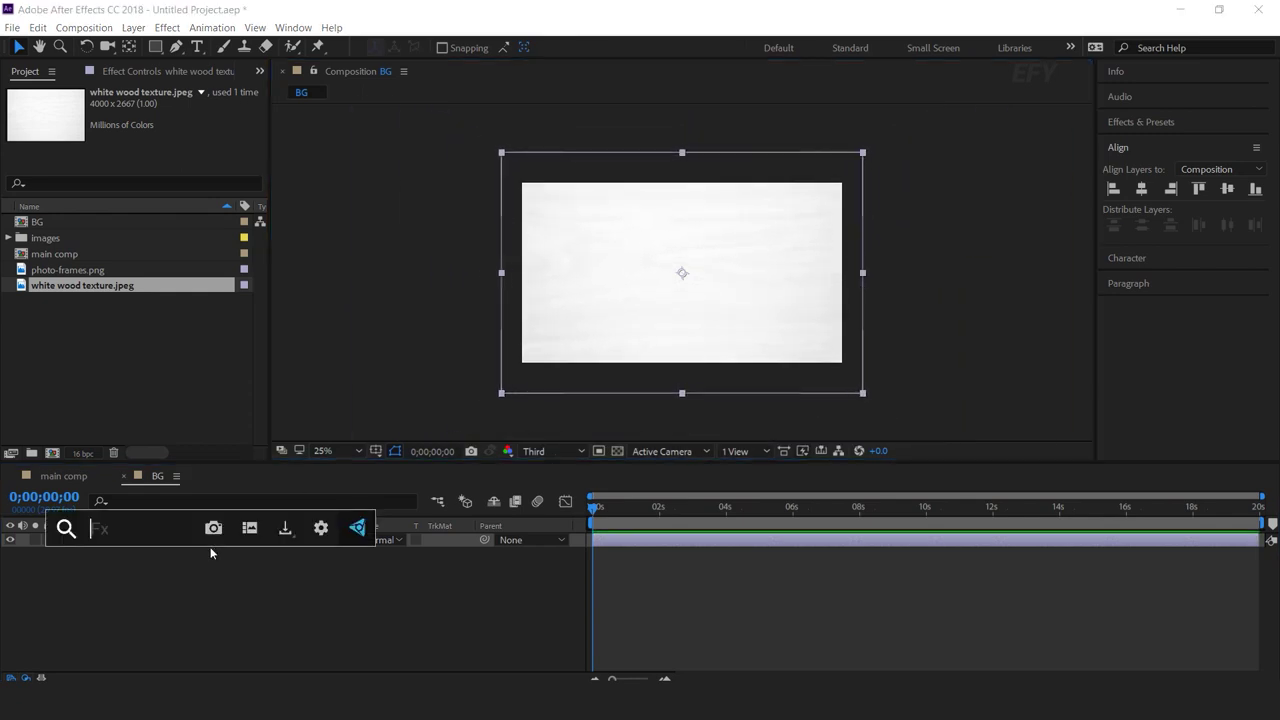
text(cur)
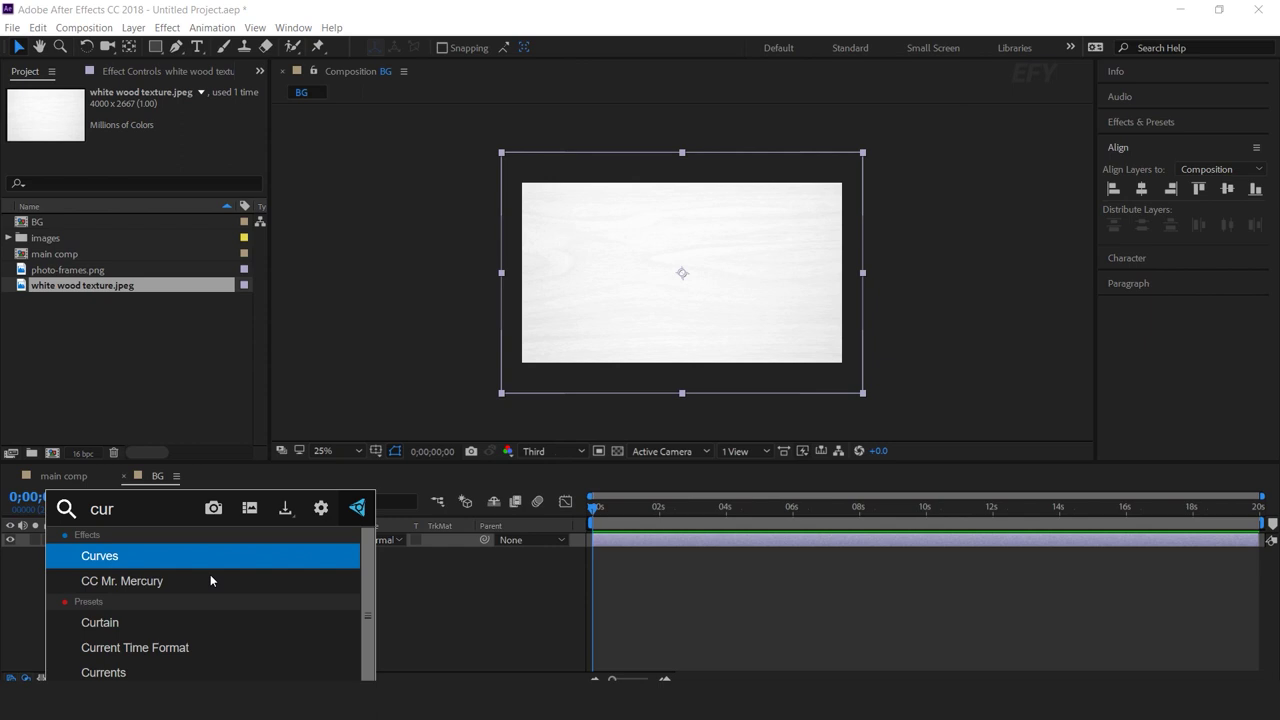
key(Return)
drag(90, 327, 108, 334)
click(205, 235)
click(8, 106)
click(291, 558)
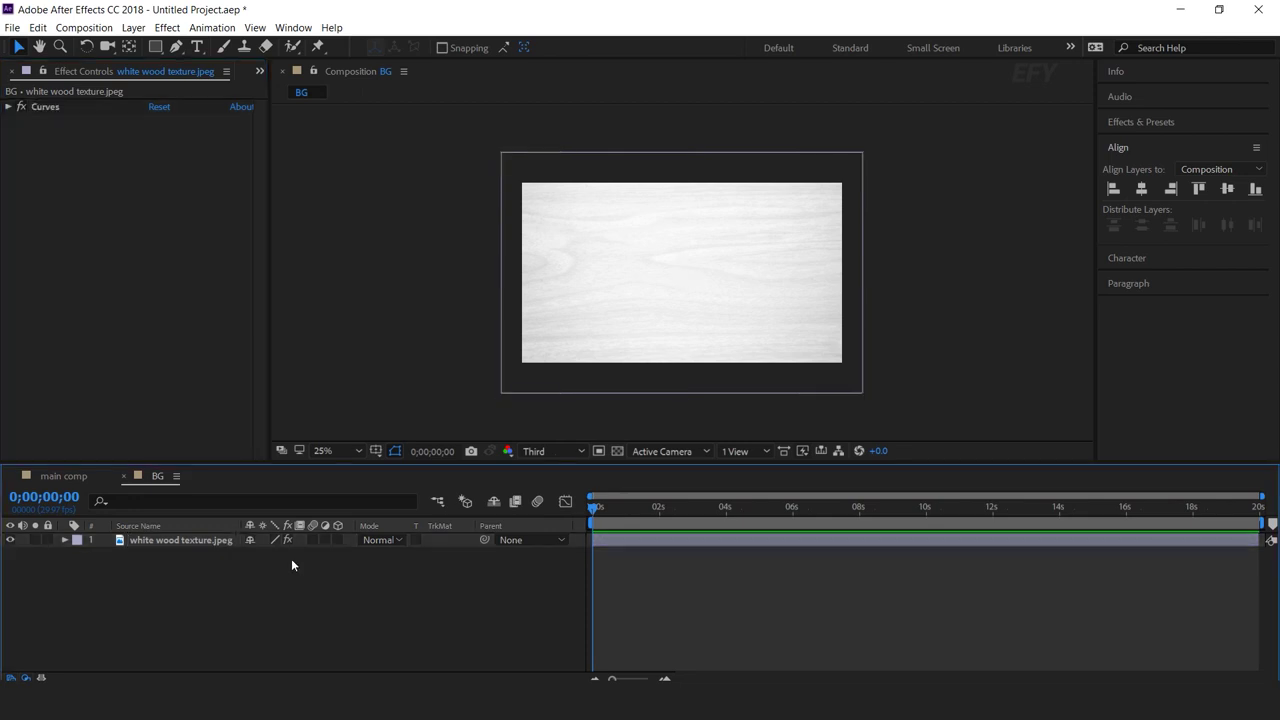
right_click(366, 561)
mouse_move(410, 409)
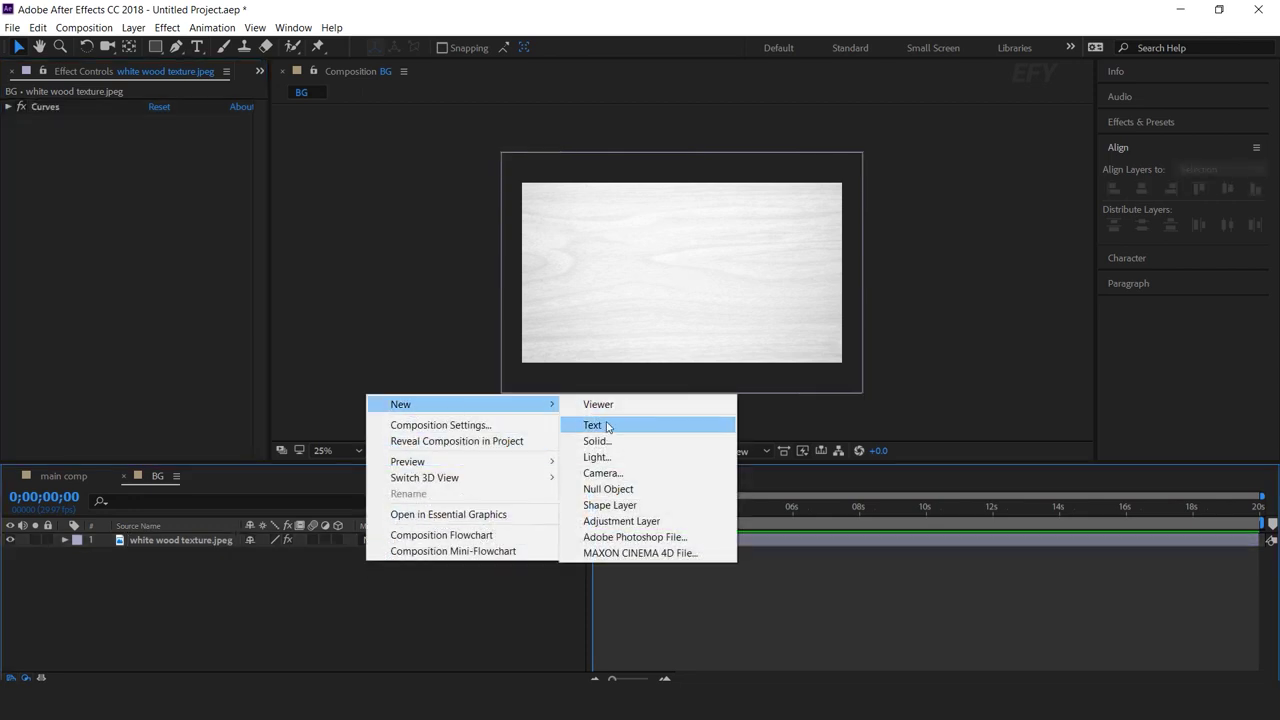
click(625, 441)
click(630, 452)
text(000000)
click(491, 325)
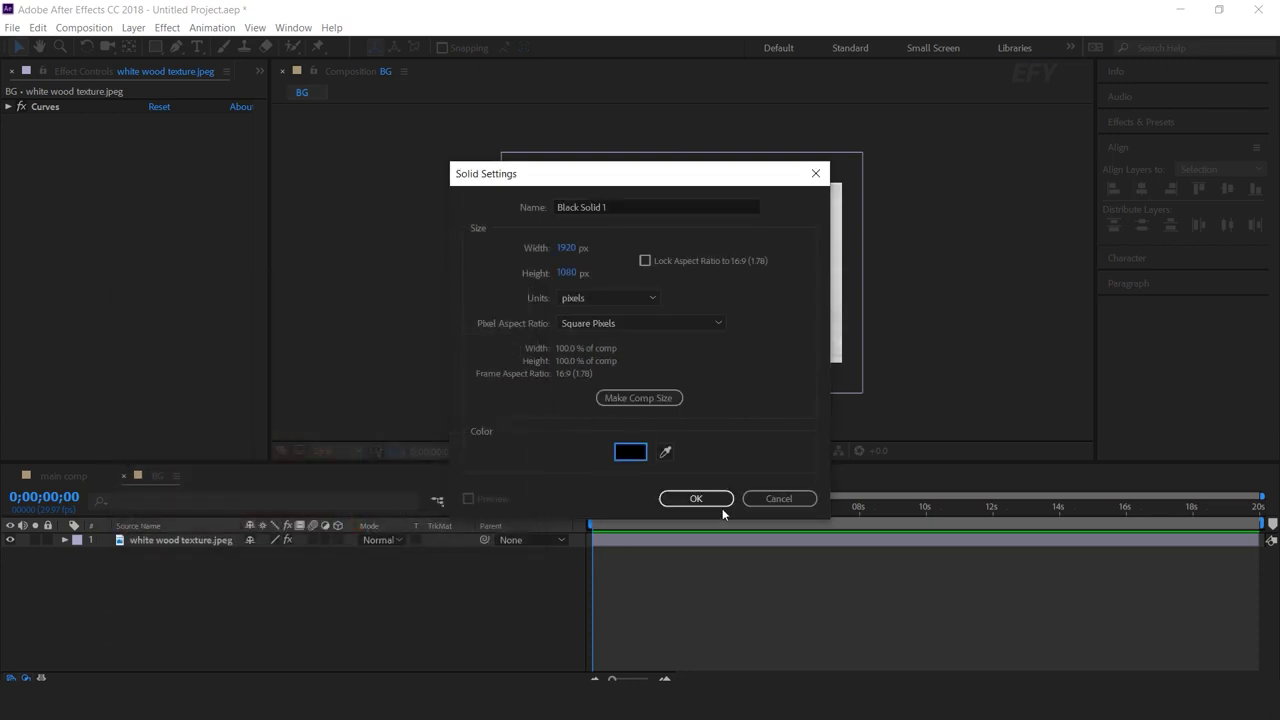
click(705, 498)
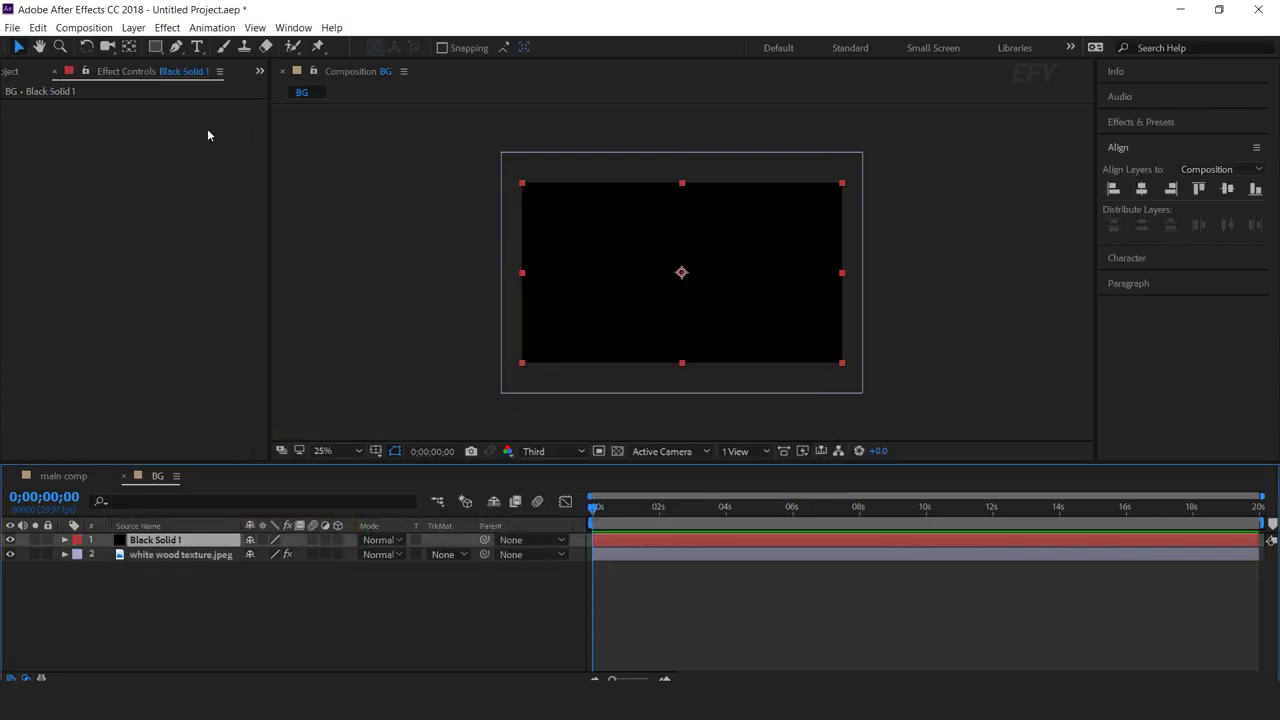
Step: Add a full-frame elliptical mask to the black solid and invert it
drag(156, 47, 236, 89)
double_click(156, 47)
key(v)
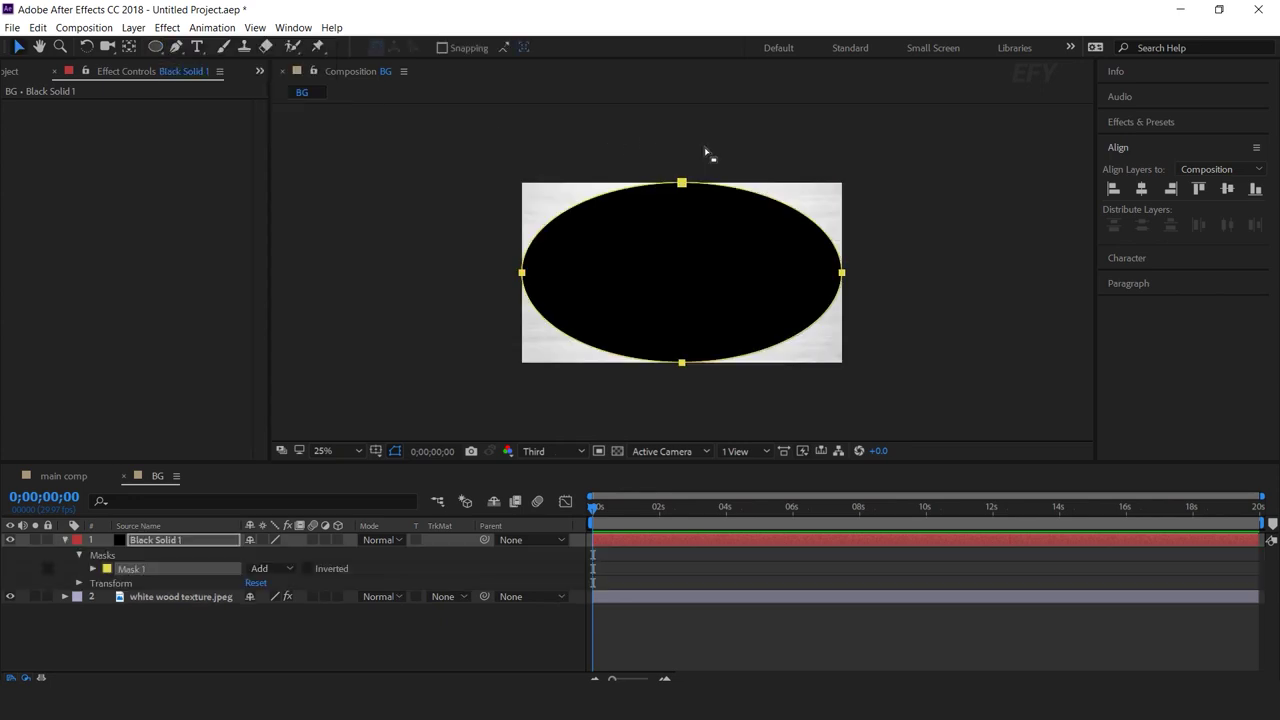
click(306, 569)
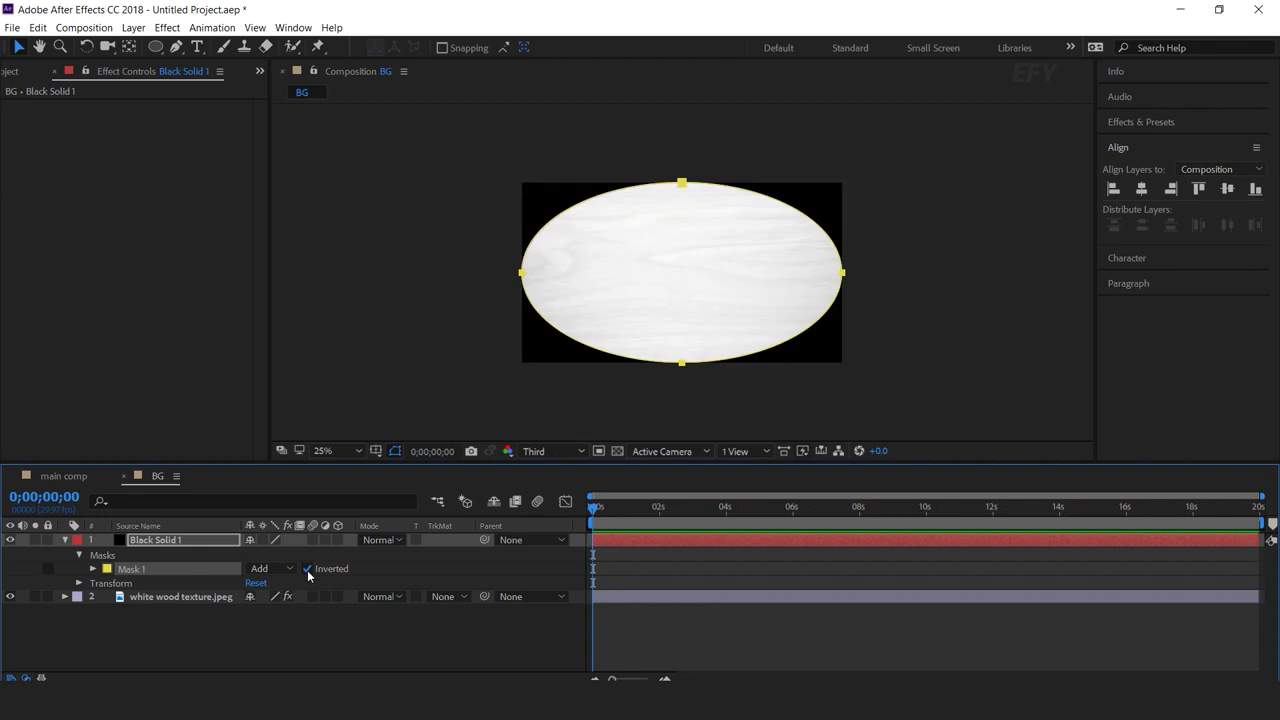
Step: Set the ellipse mask's feather to 645 pixels and its expansion to 54 pixels
click(94, 569)
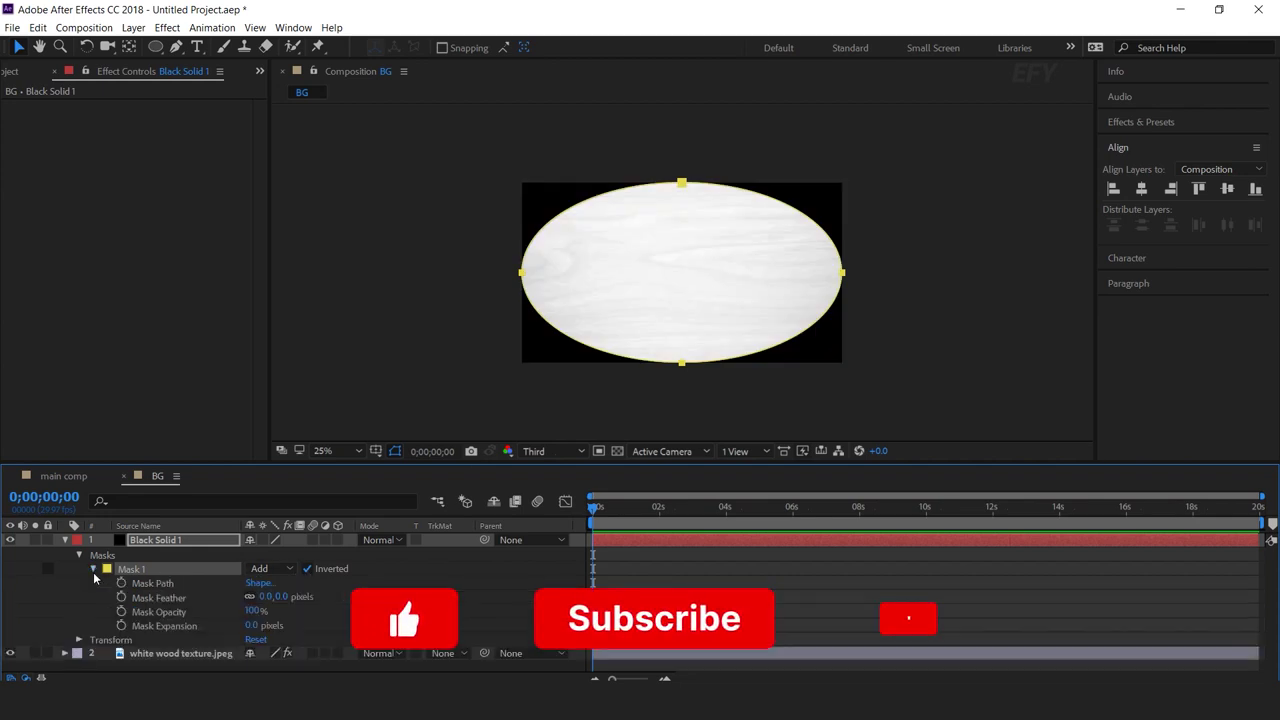
drag(276, 598, 825, 645)
drag(255, 626, 300, 626)
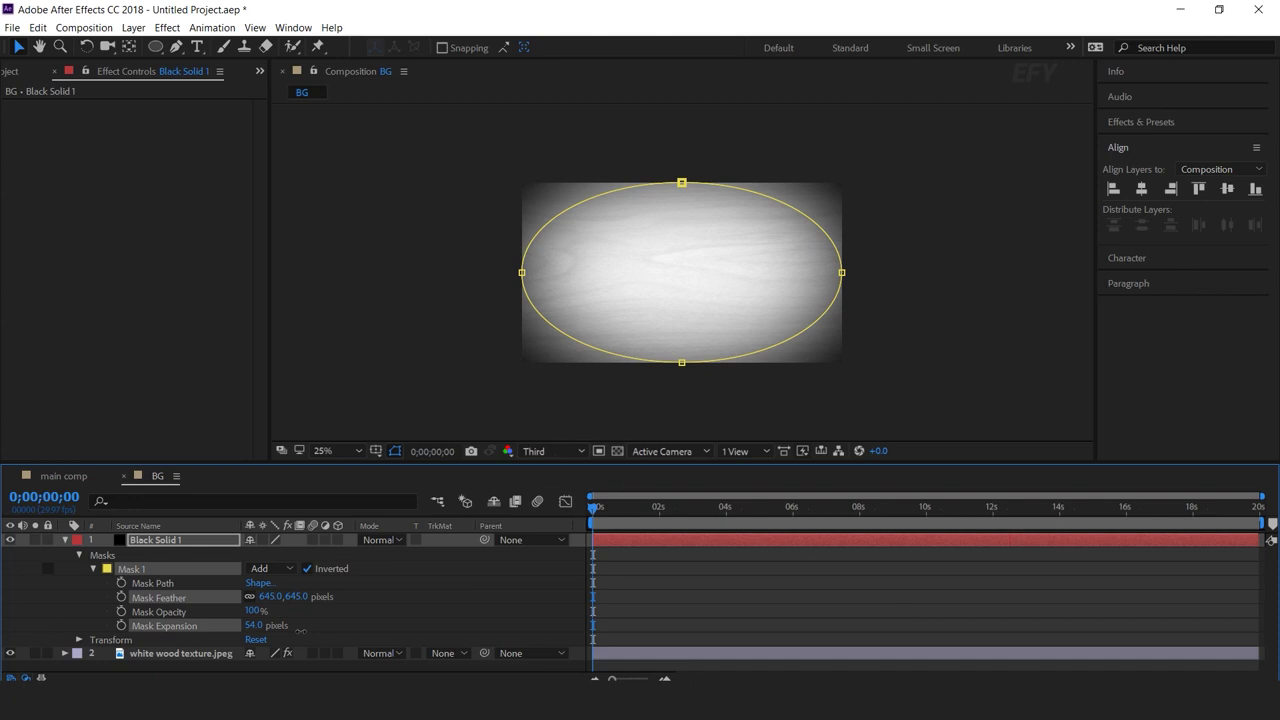
Step: Enlarge the ellipse mask slightly beyond the frame, set its feather to 650 pixels, and collapse the solid's properties
click(706, 352)
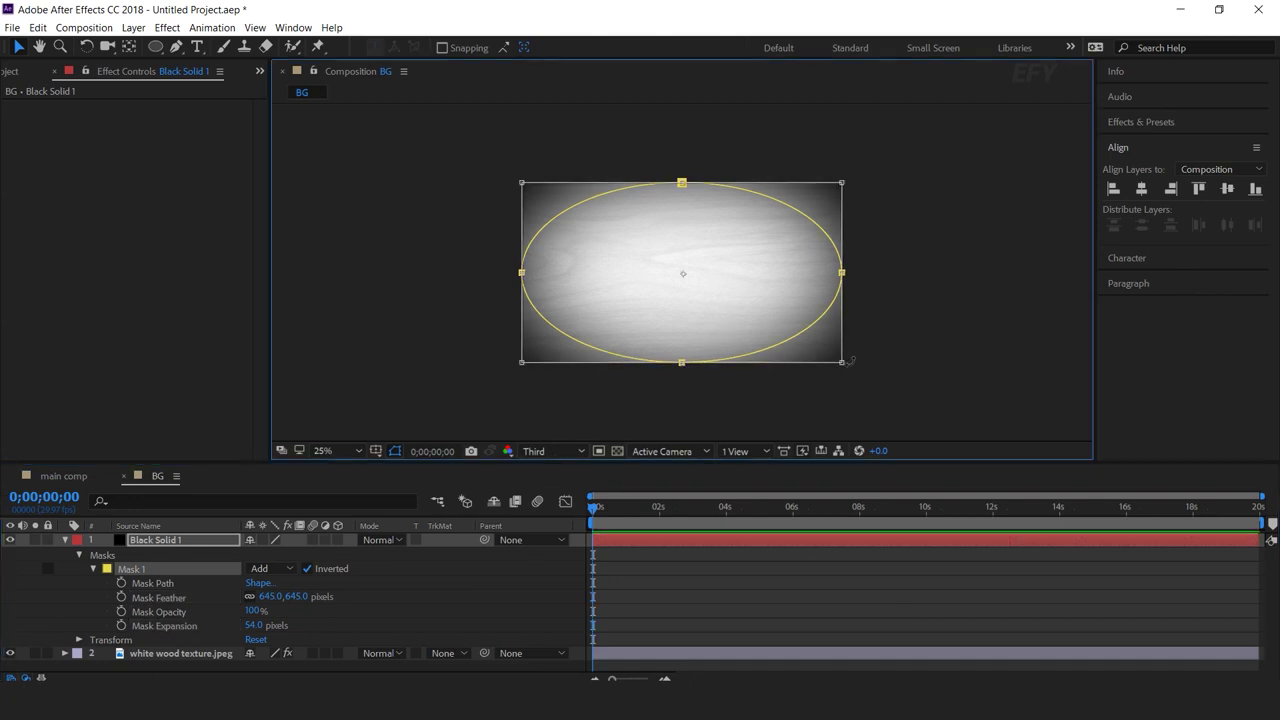
drag(842, 364, 876, 381)
key(Return)
click(130, 598)
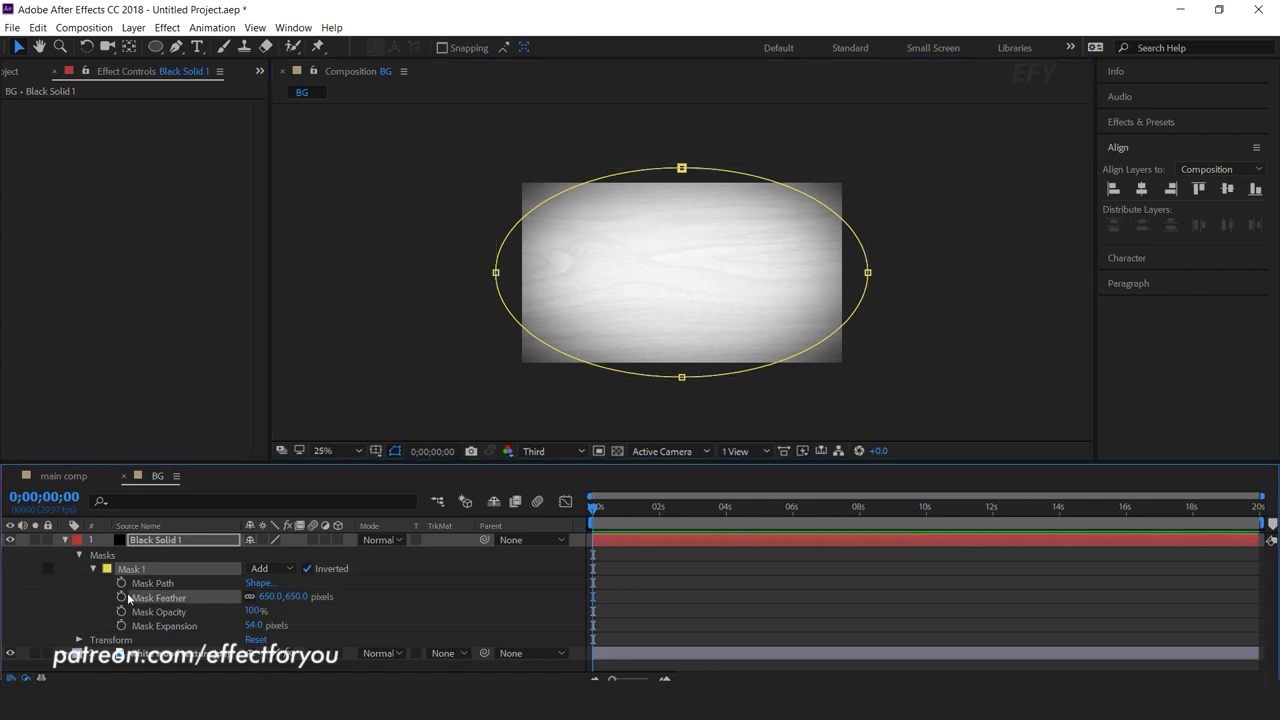
click(65, 540)
click(237, 611)
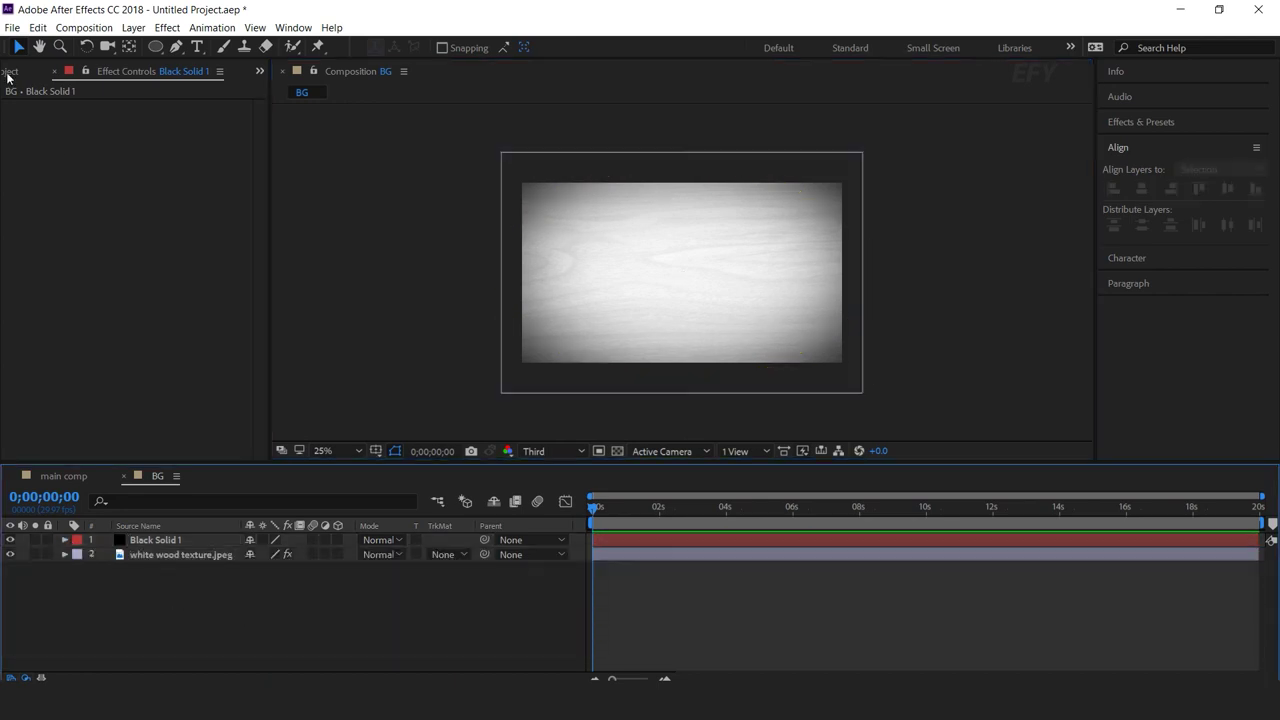
Step: Add the BG composition as a layer in main comp
key(ctrl+0)
click(62, 477)
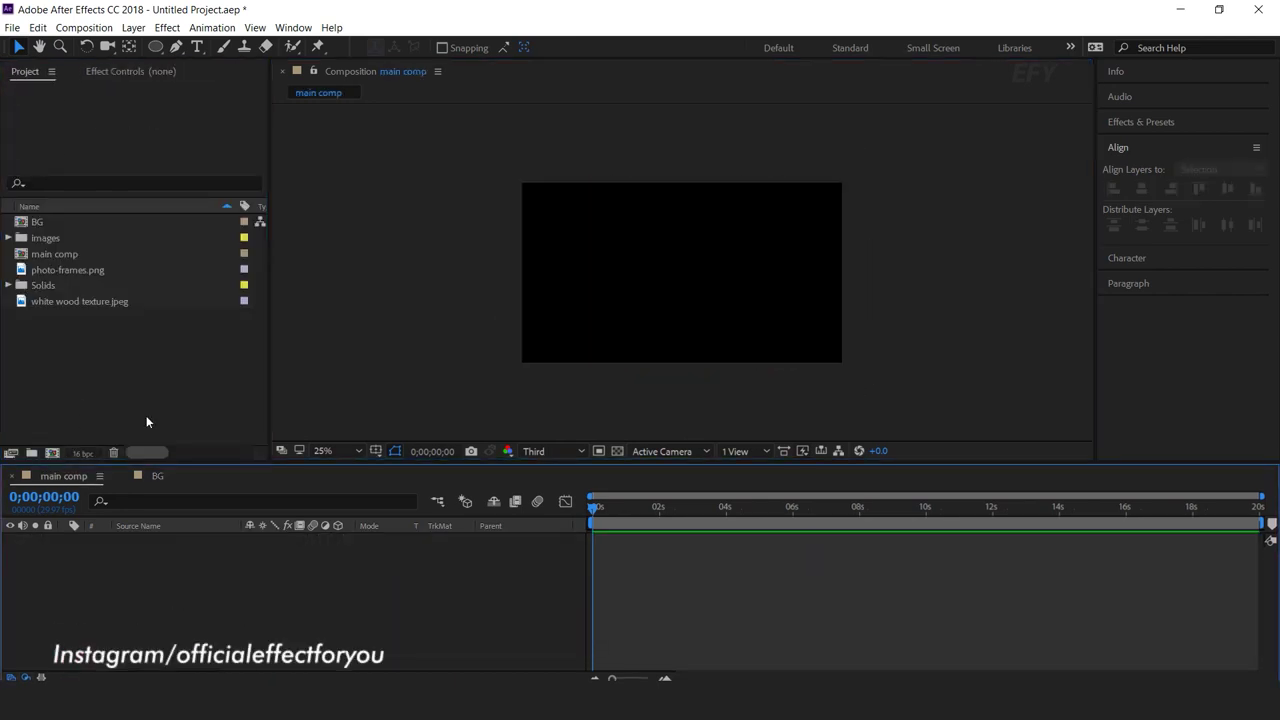
drag(19, 226, 159, 578)
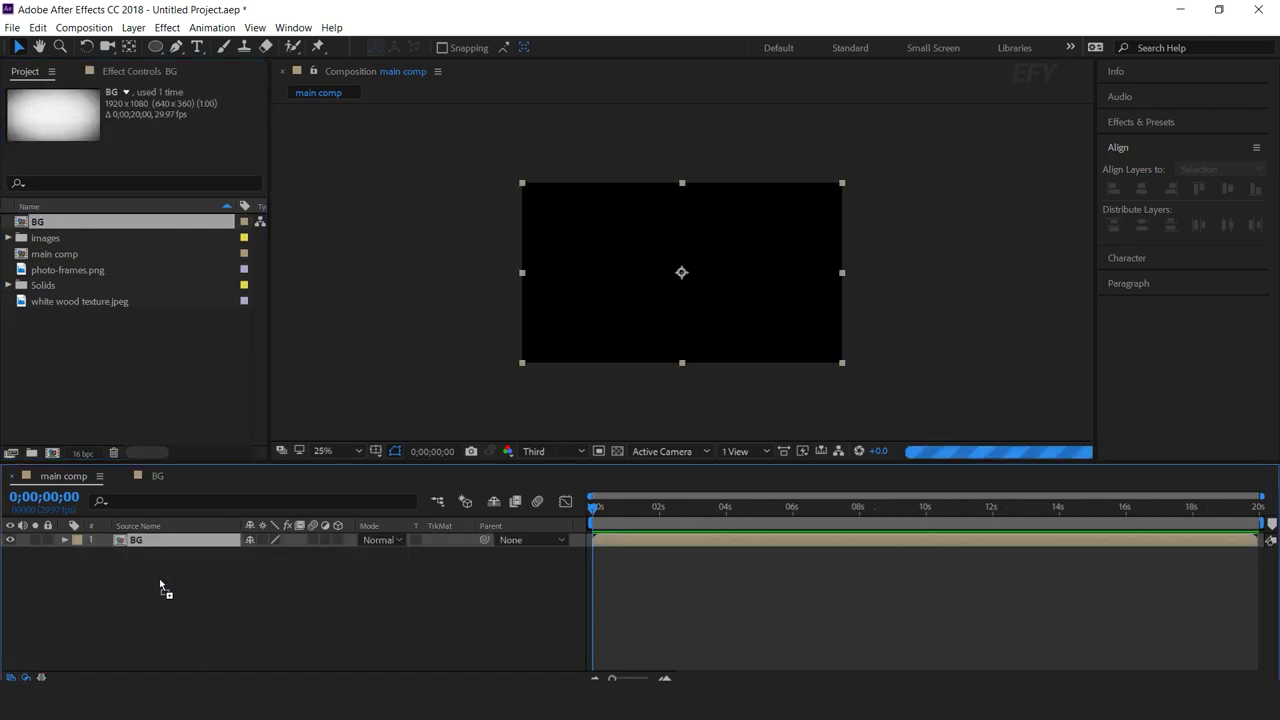
Step: Create a new composition from photo-frames.png and rename it "photo-frames 1"
click(47, 269)
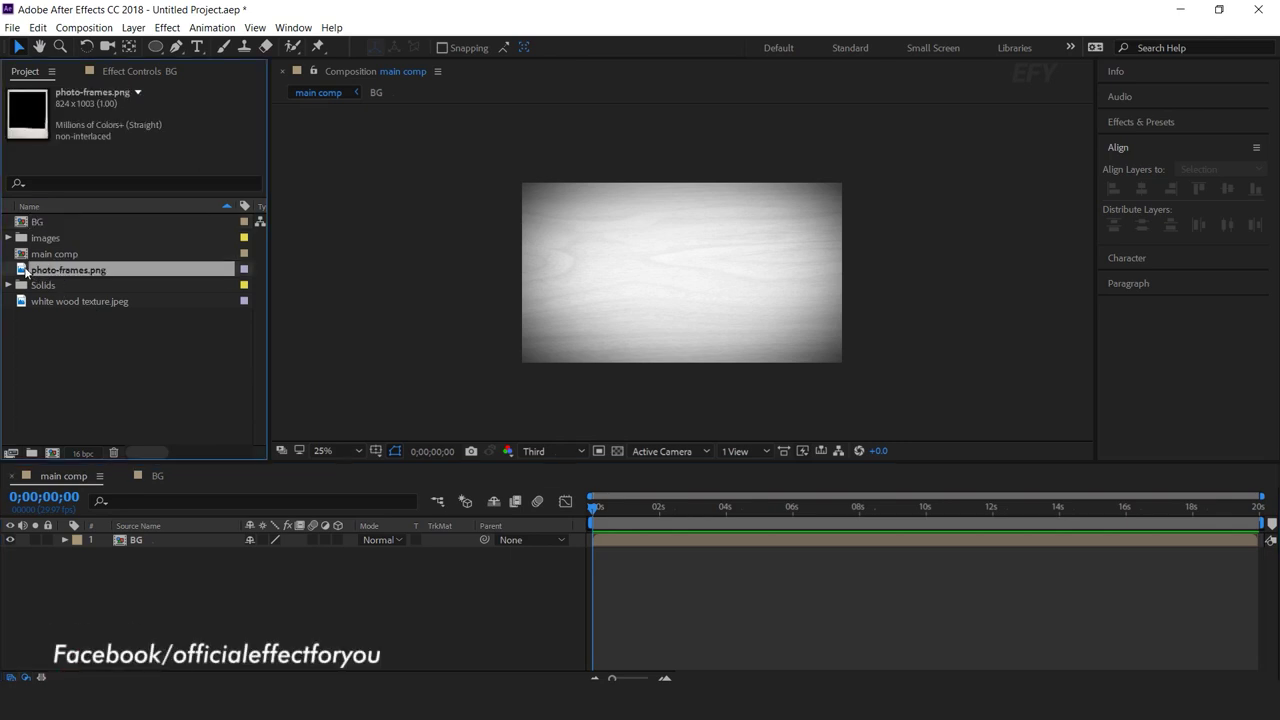
drag(28, 276, 52, 452)
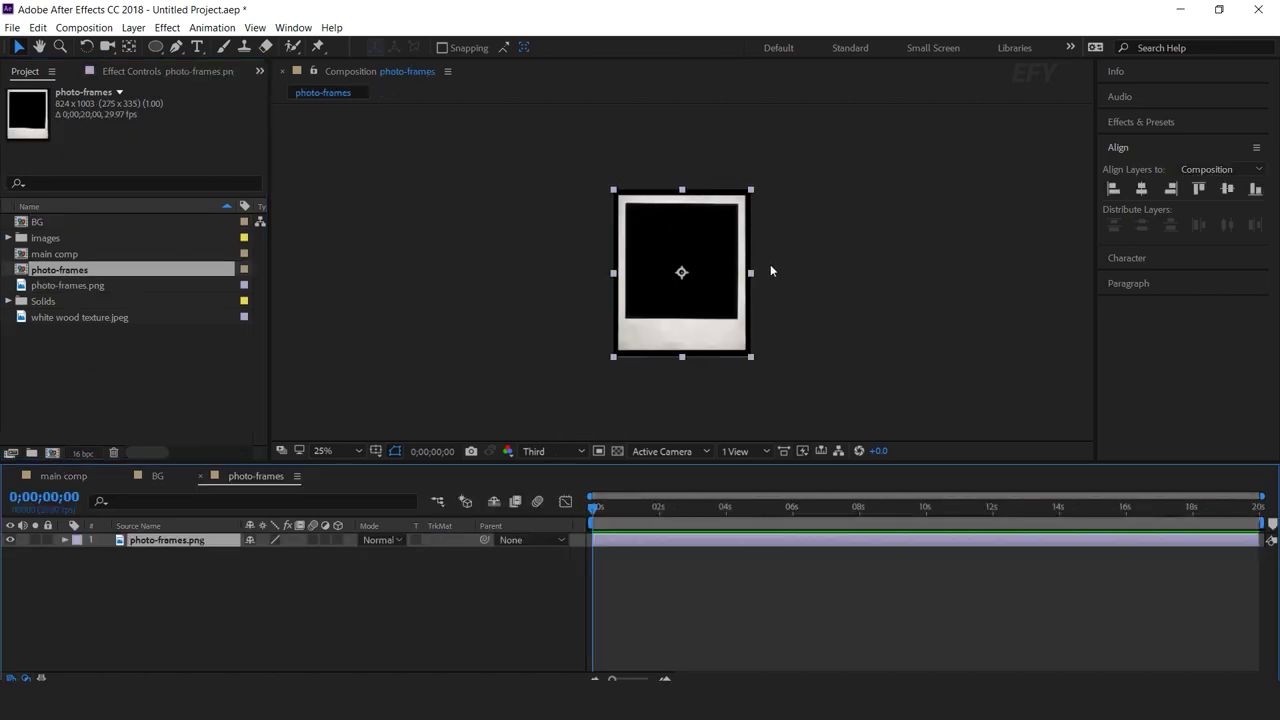
key(period)
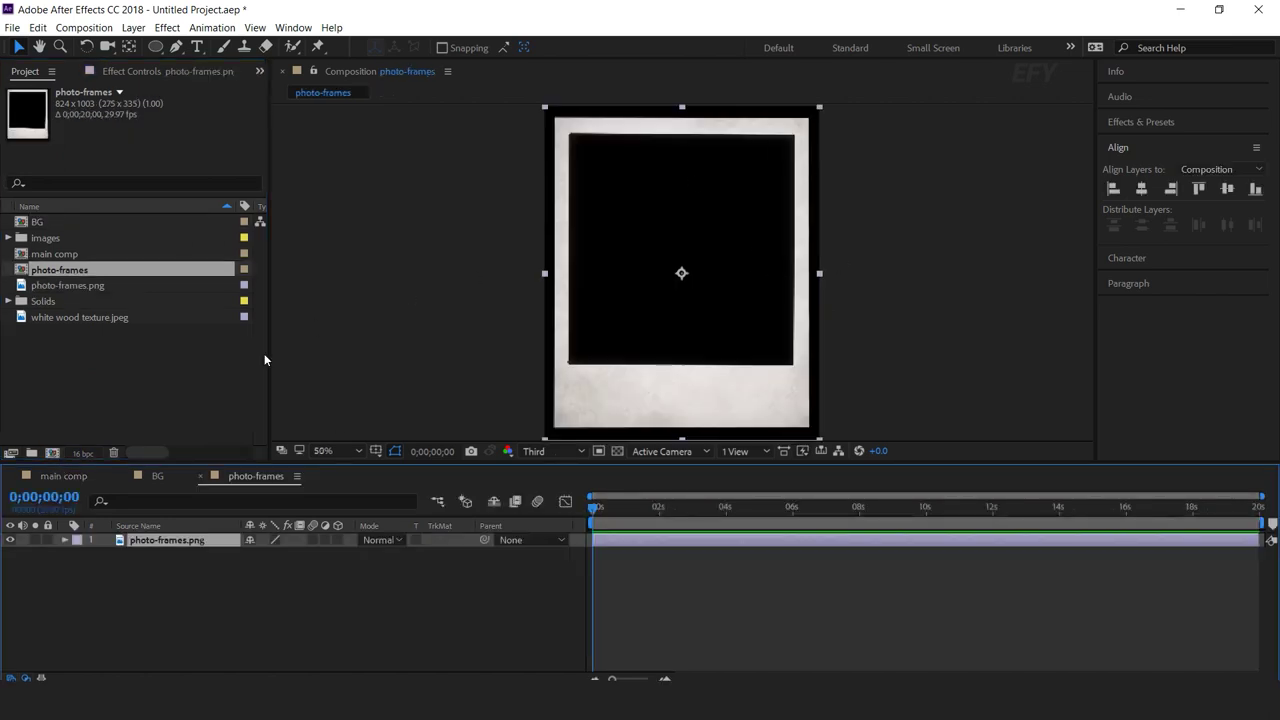
key(Return)
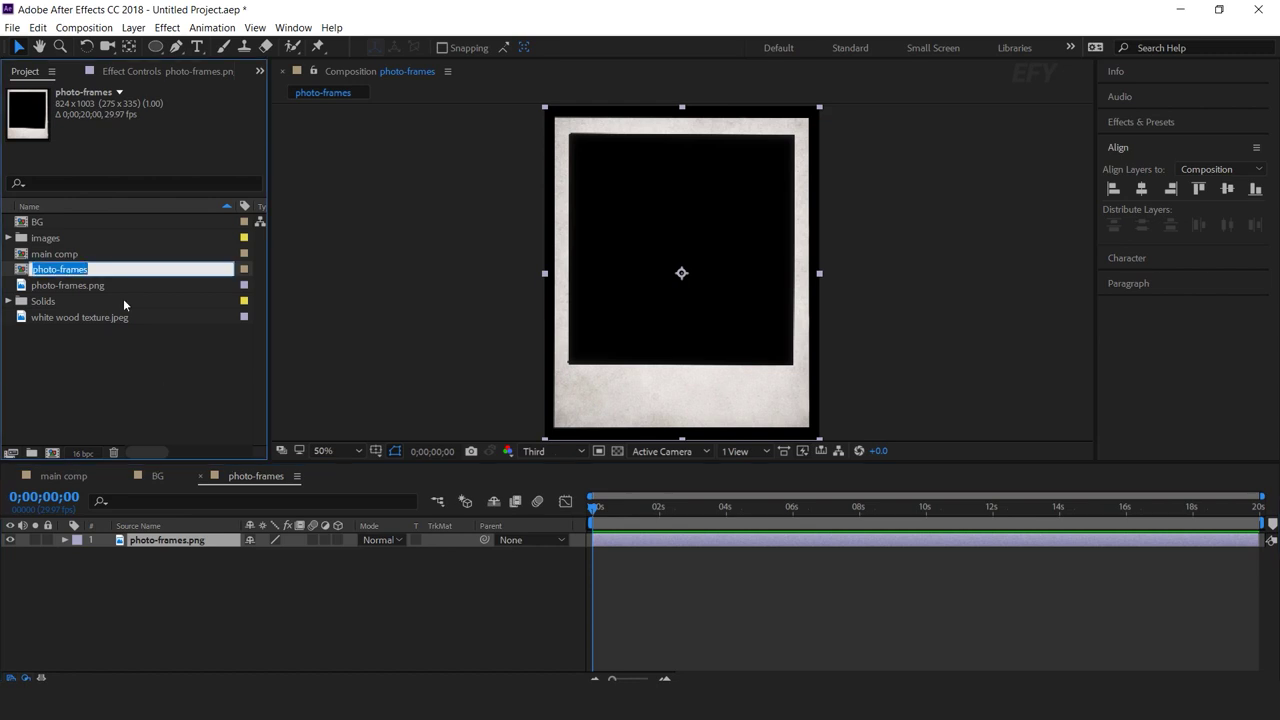
key(End)
key(Return)
Step: Create a 700 x 700 px composition named "image placeholder 1"
click(52, 453)
text(iimage placeholder)
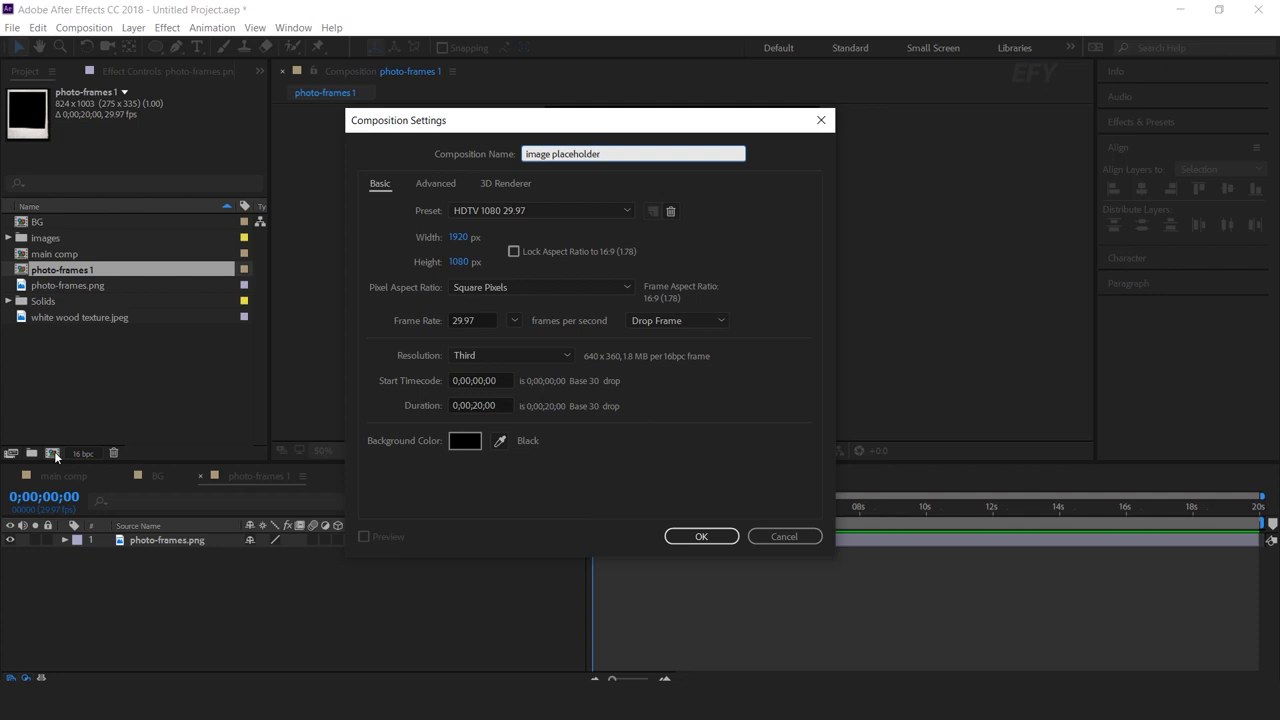
click(463, 237)
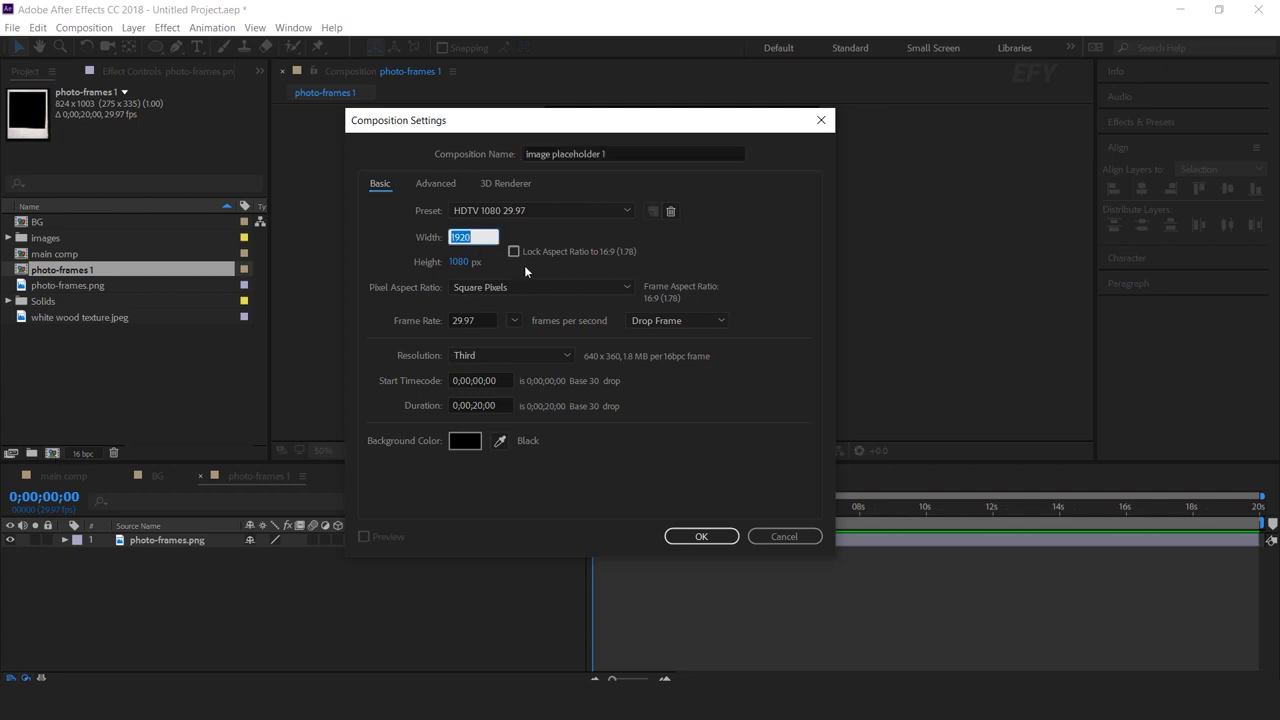
text(700)
key(Tab)
text(700)
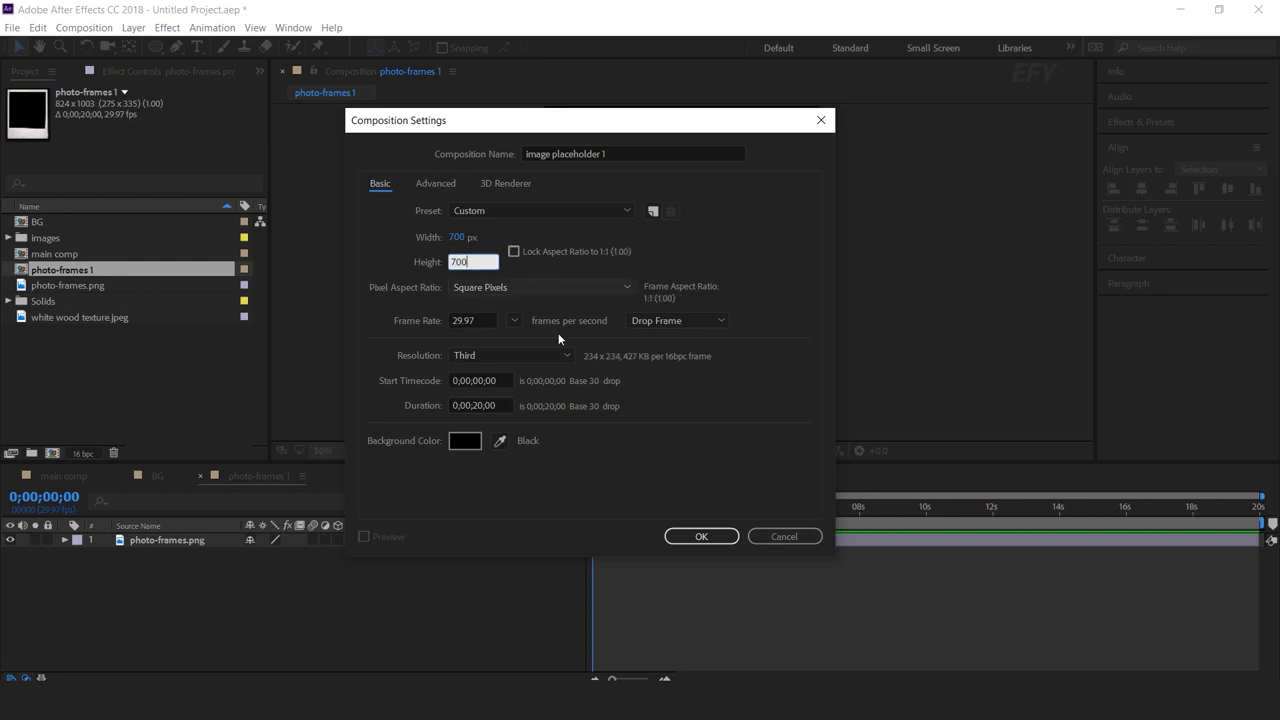
click(704, 537)
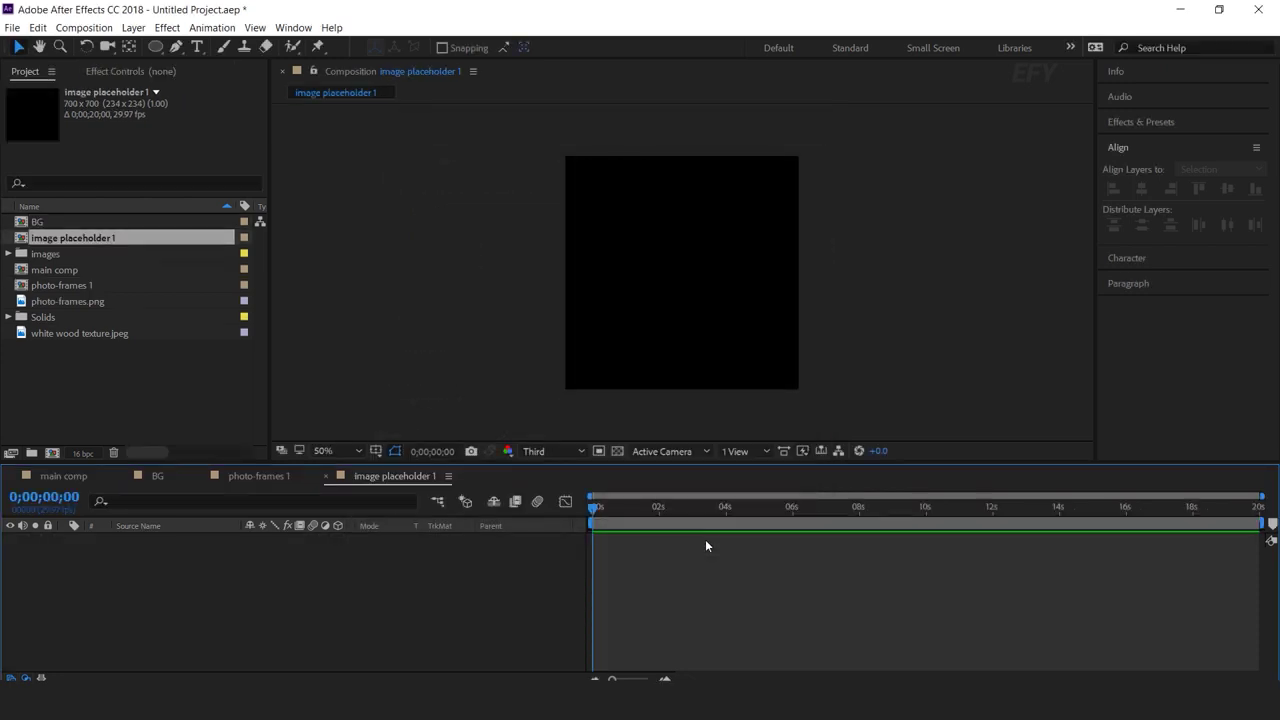
Step: Add pexels-photo-1133742.jpg from the images folder to image placeholder 1, scale it down to just cover the frame, and close the composition
click(98, 388)
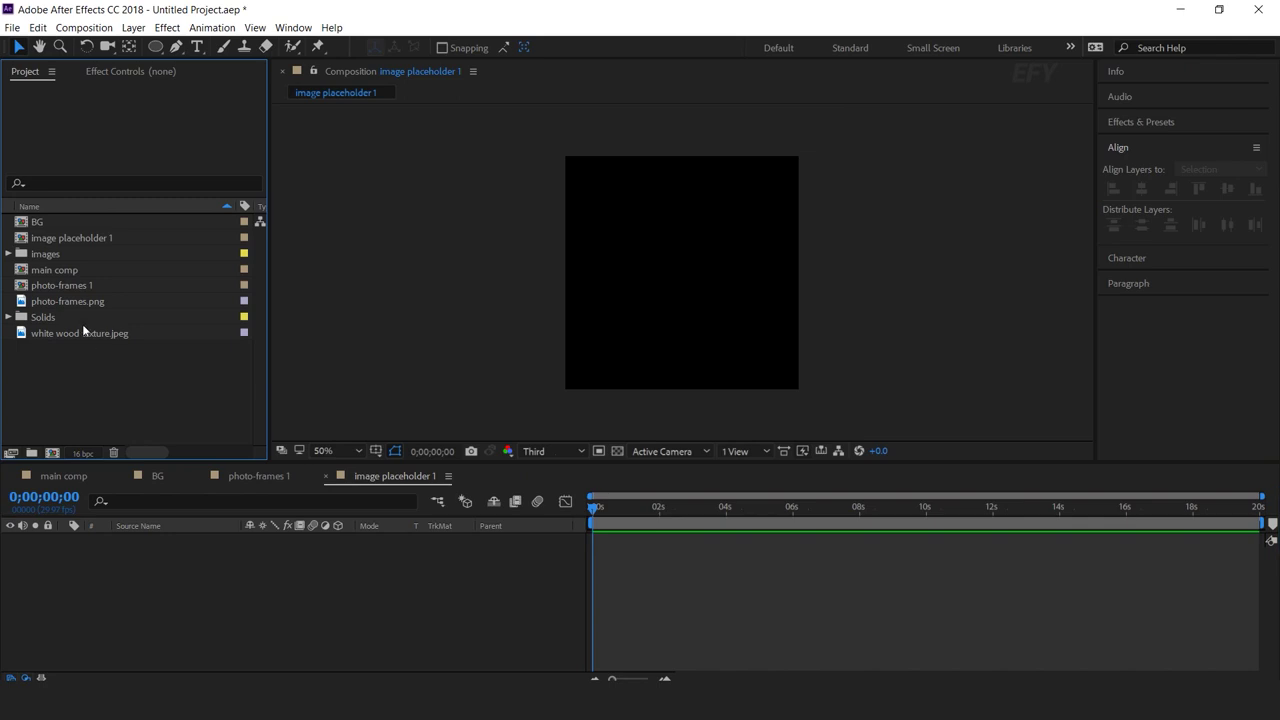
click(49, 253)
click(8, 254)
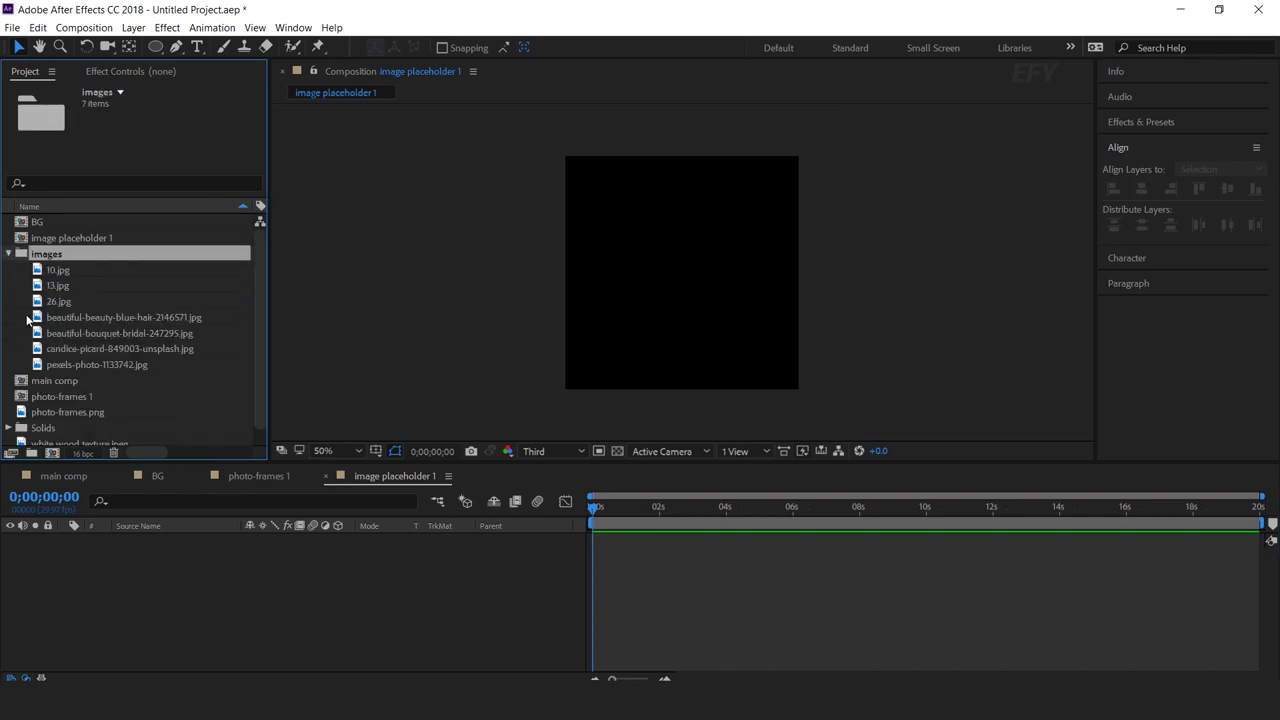
click(118, 364)
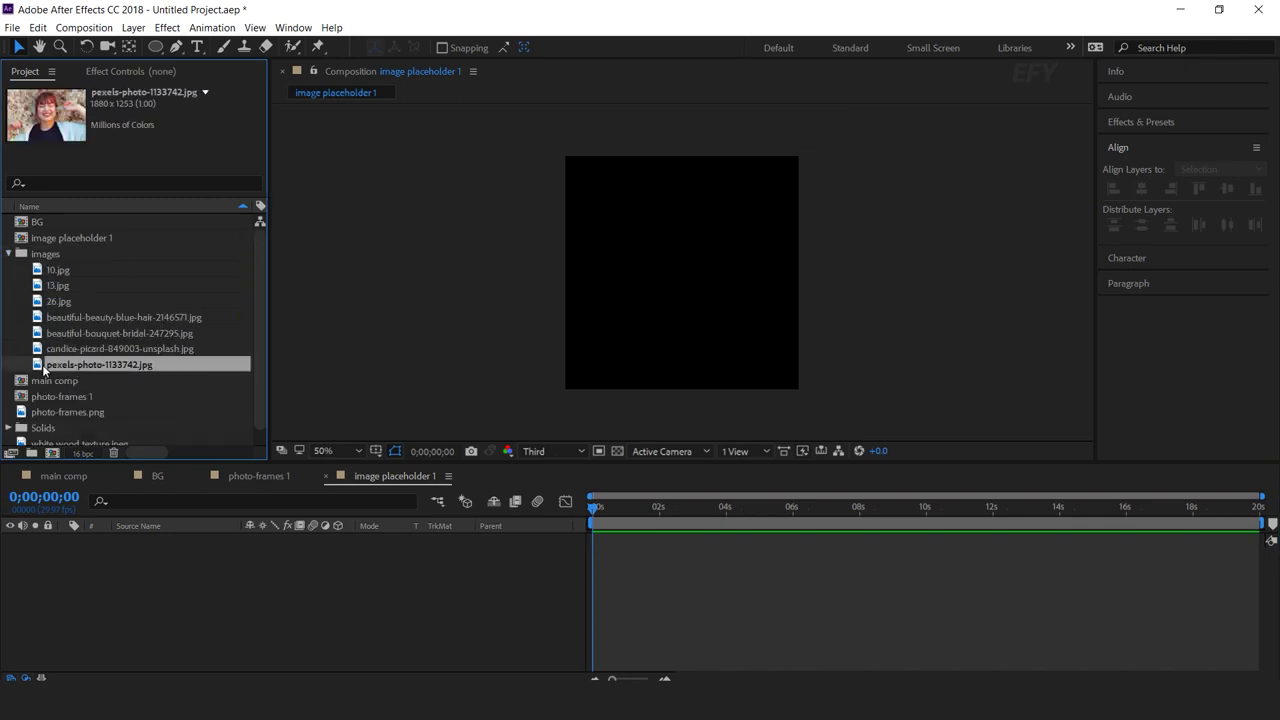
drag(46, 368, 151, 562)
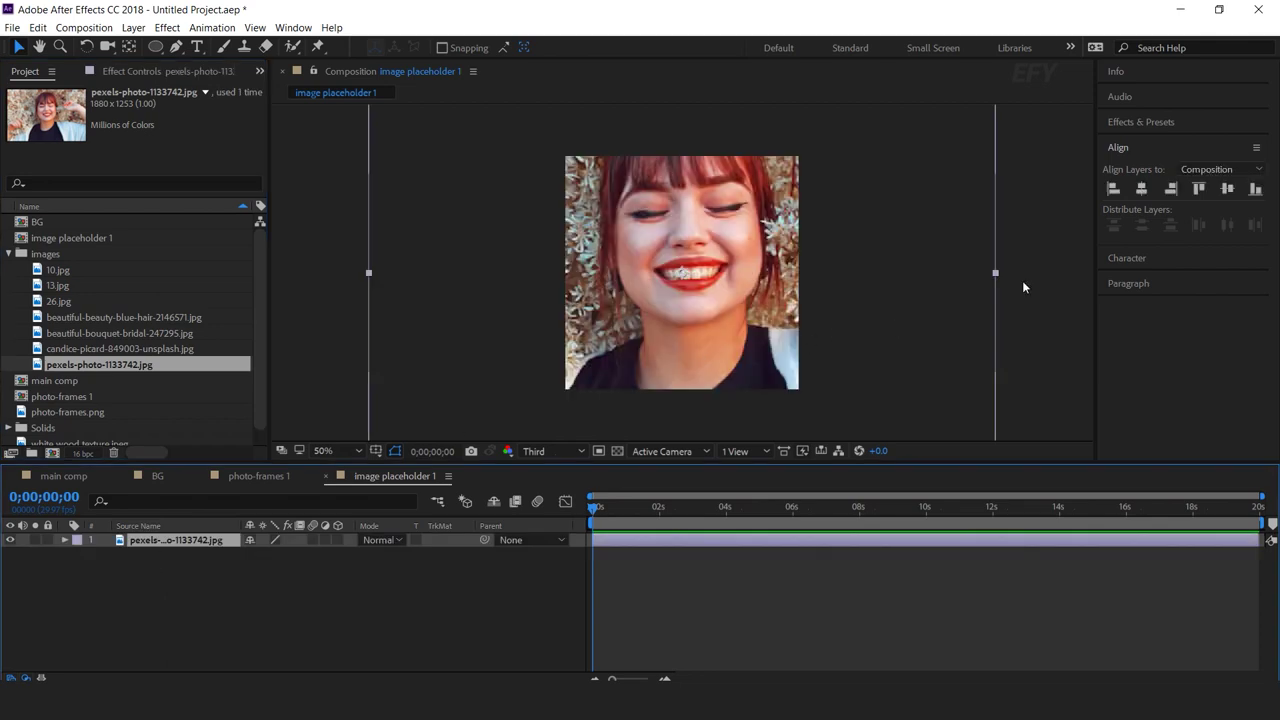
drag(997, 273, 864, 280)
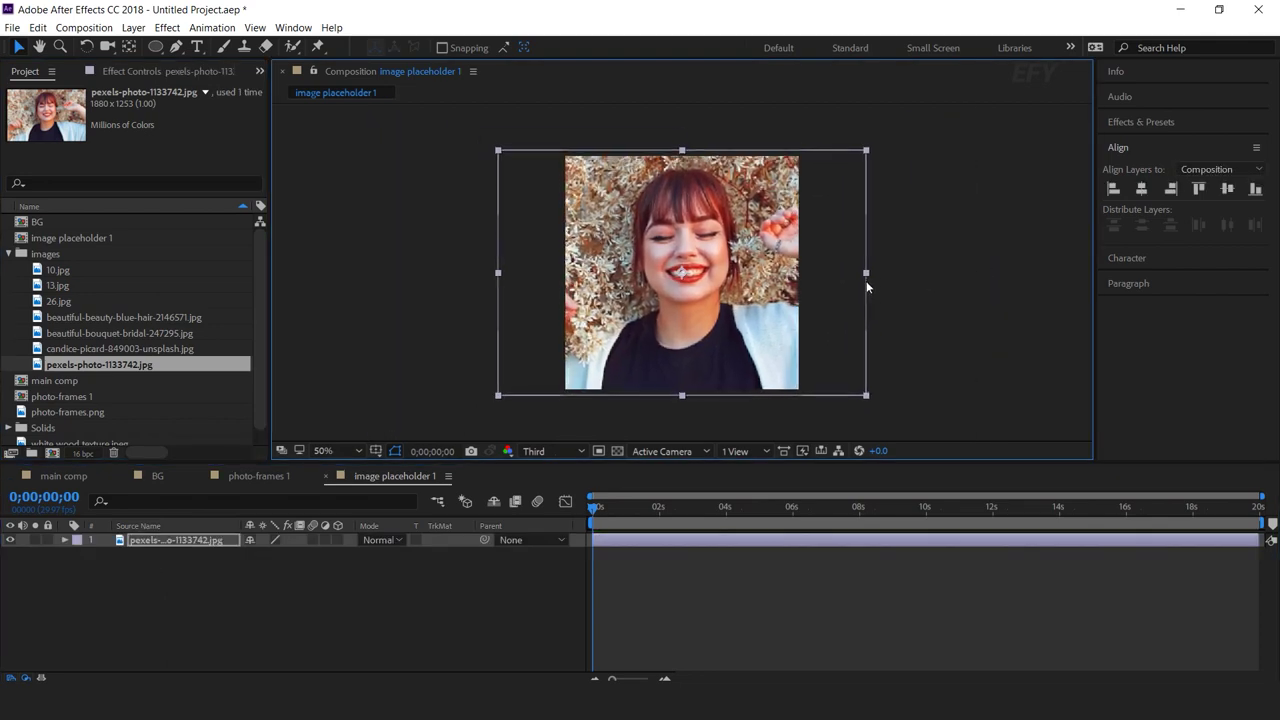
click(405, 634)
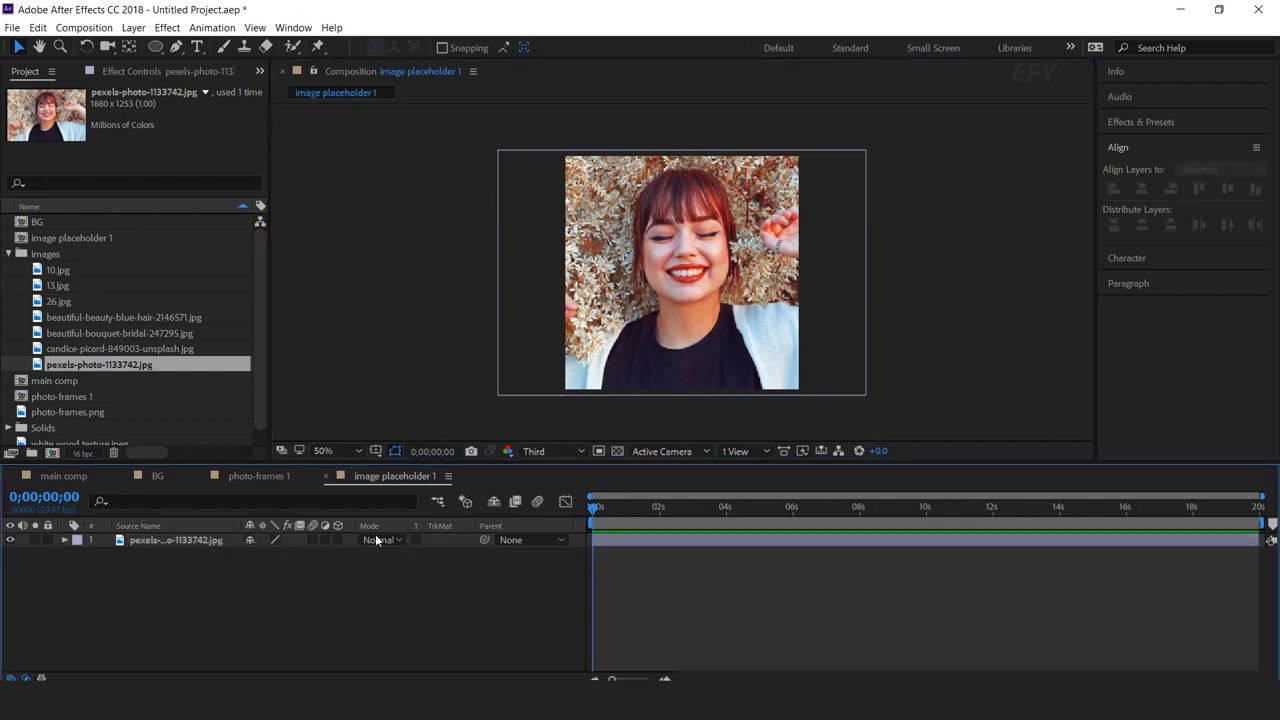
click(326, 477)
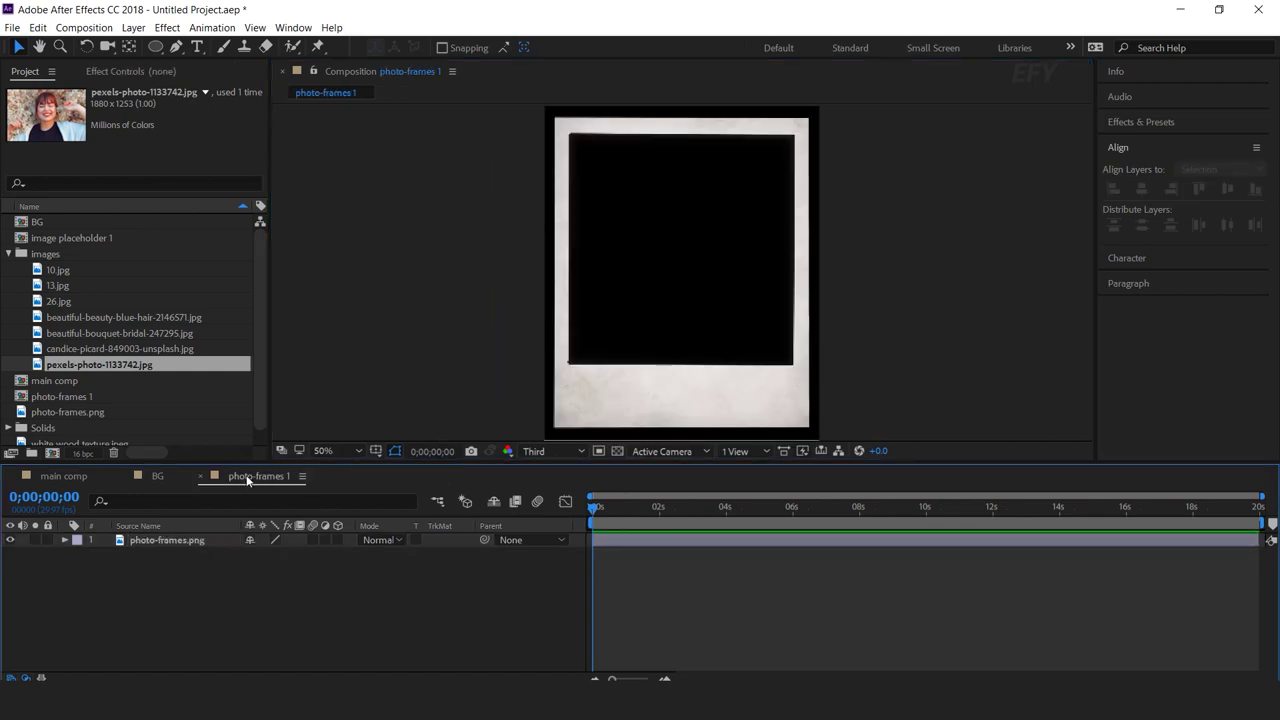
Step: Add image placeholder 1 beneath photo-frames.png in photo-frames 1 and move it up behind the frame's opening
click(8, 254)
drag(78, 238, 161, 568)
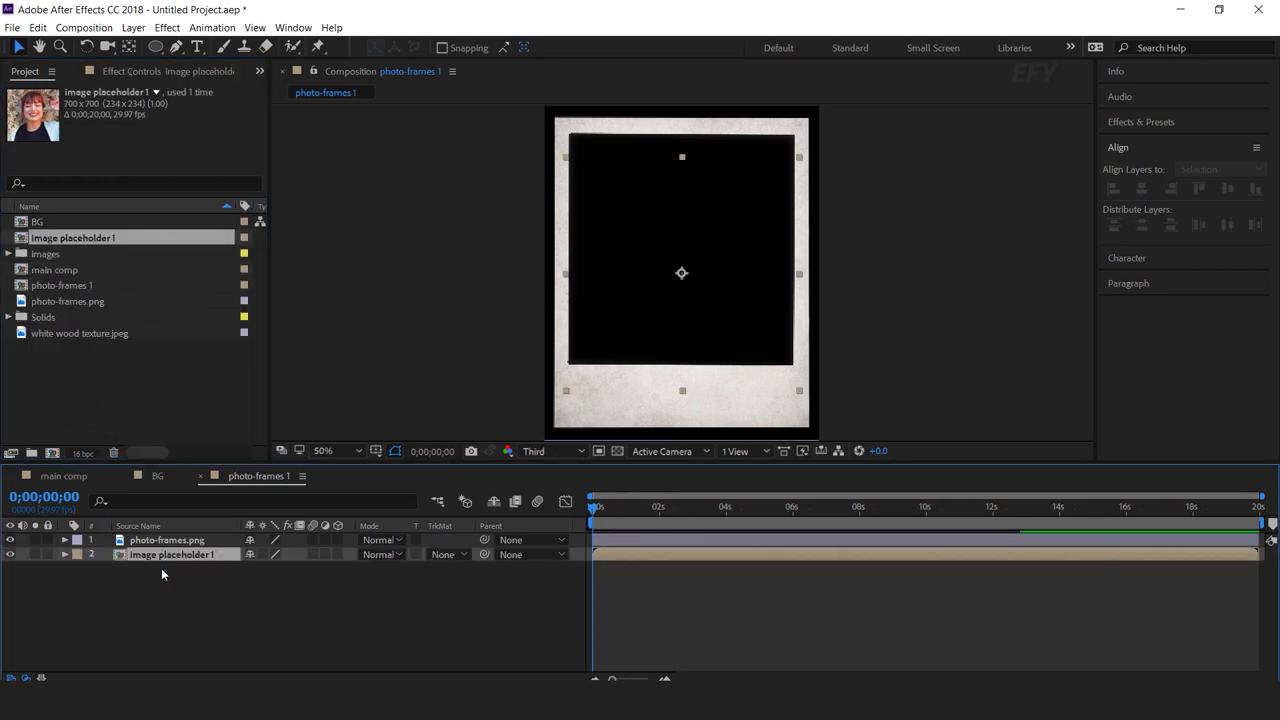
drag(718, 281, 720, 257)
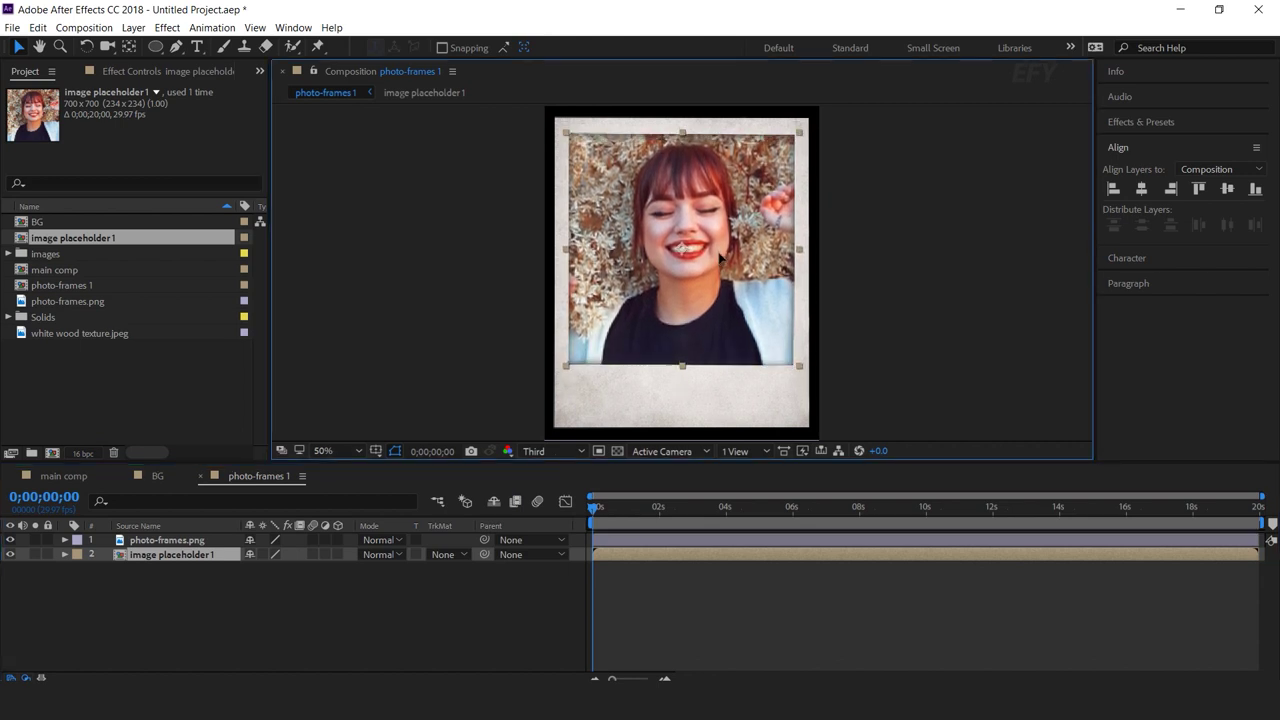
Step: Scale the image placeholder 1 layer to 103.3% so it fills the frame's opening
key(s)
drag(292, 573, 278, 569)
click(346, 640)
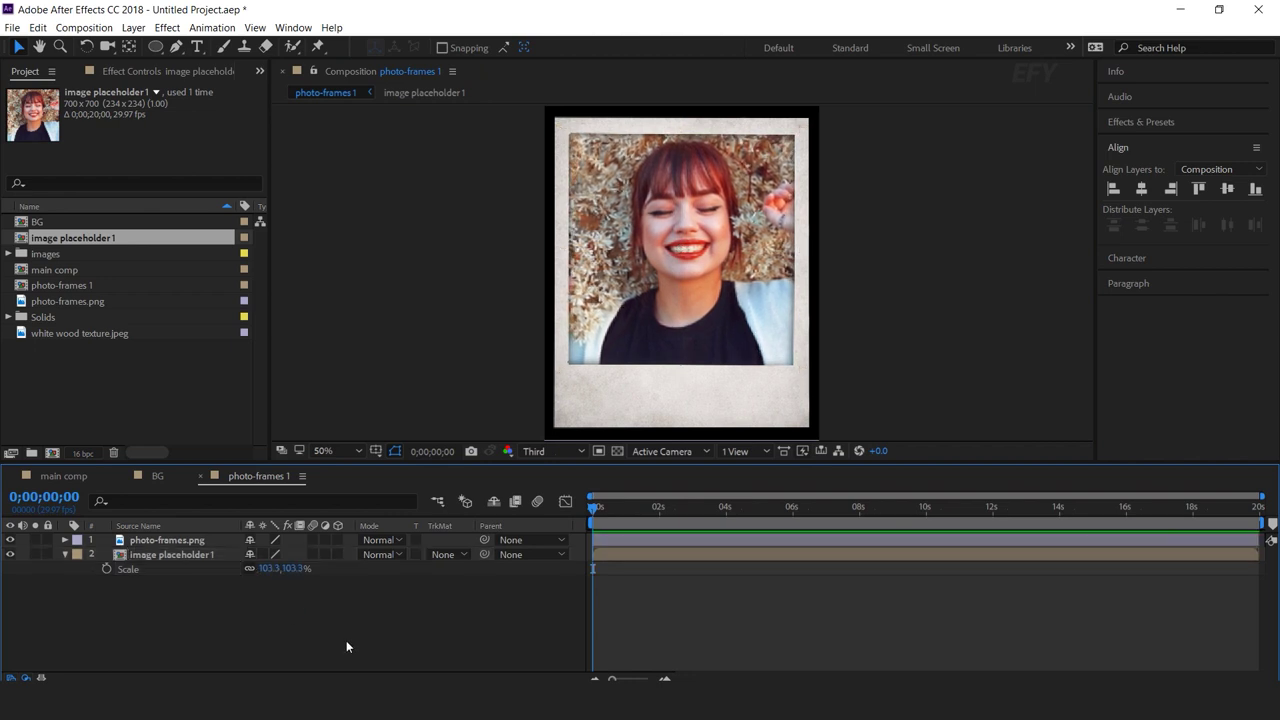
click(63, 555)
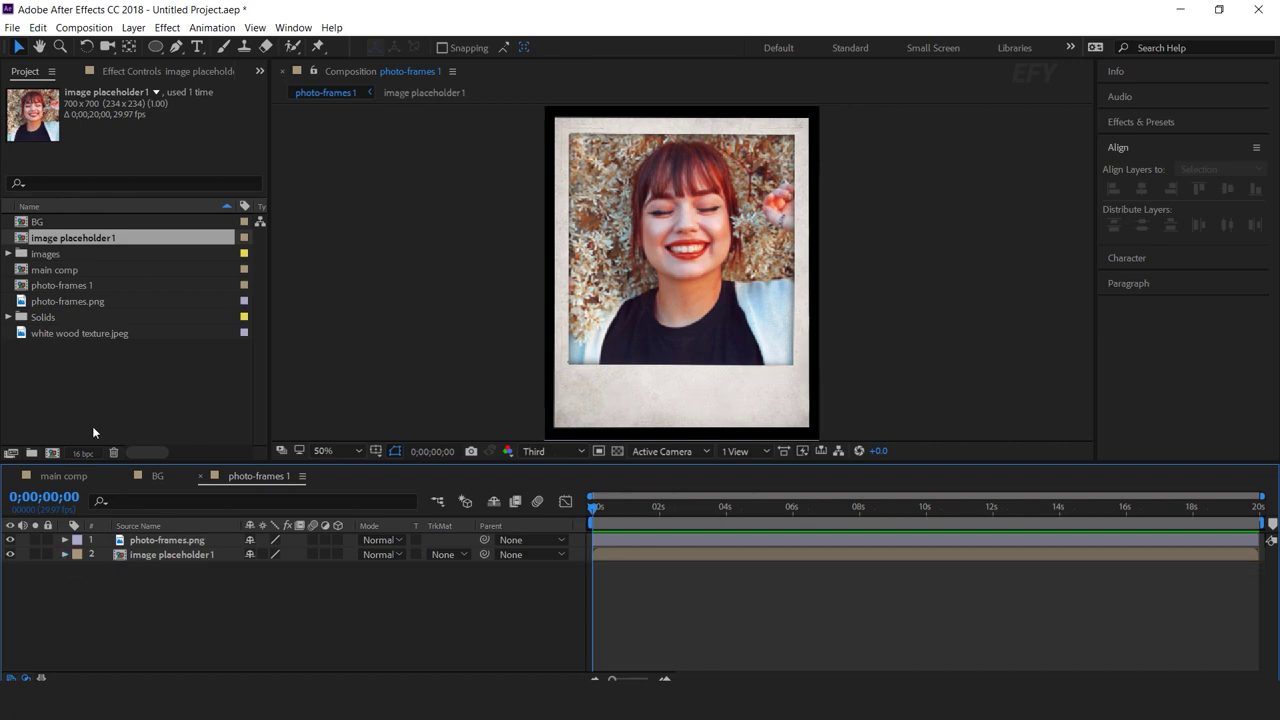
Step: Create a 500 x 80 px composition named "text 1"
click(52, 453)
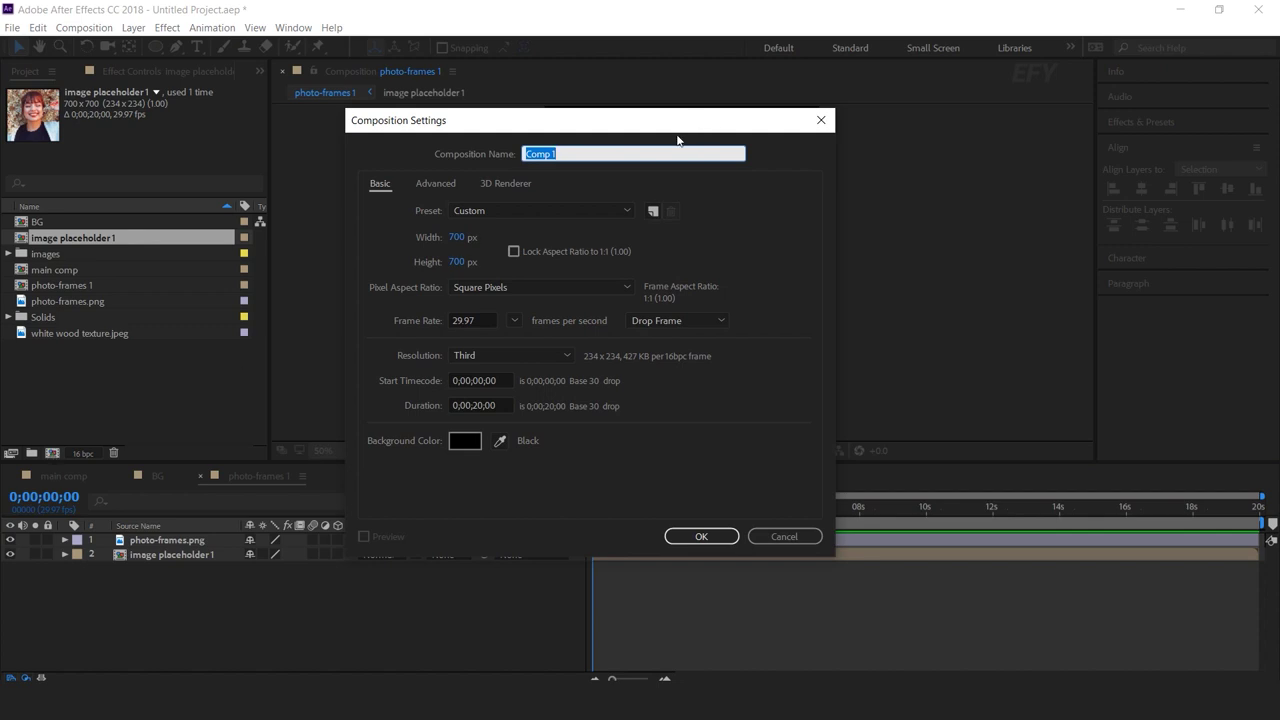
text(text)
click(466, 263)
text(80)
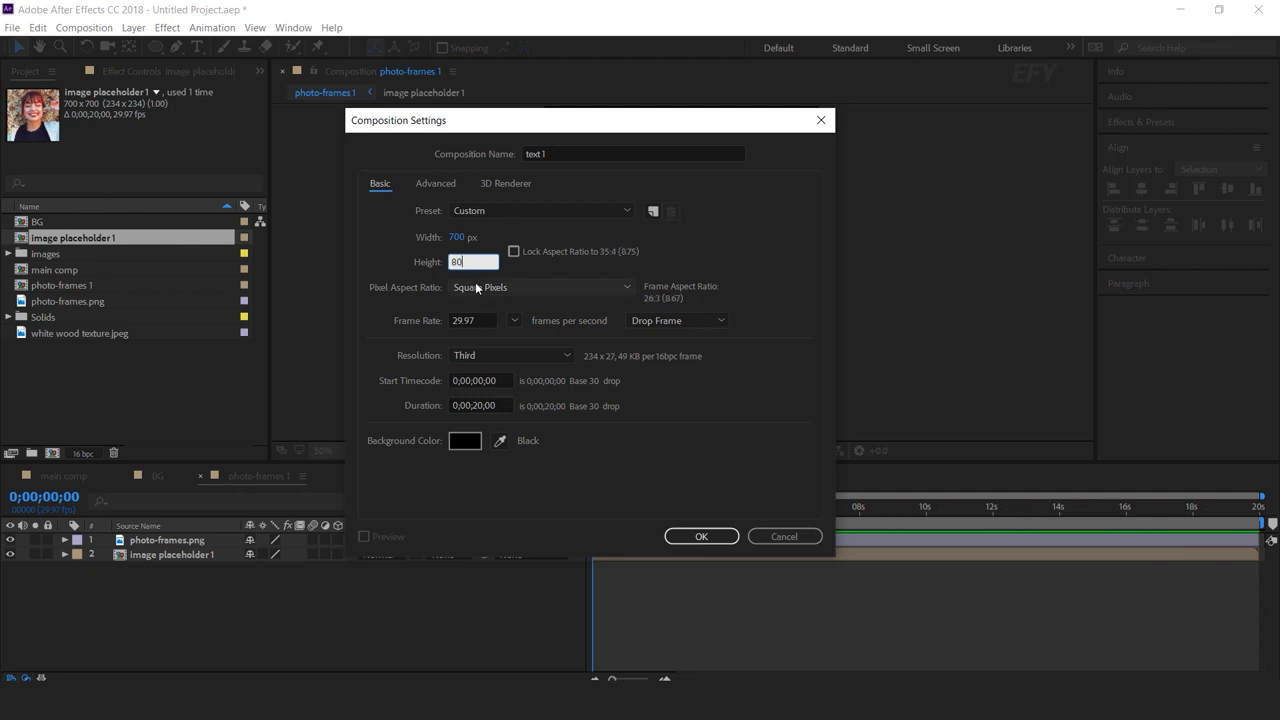
text(500)
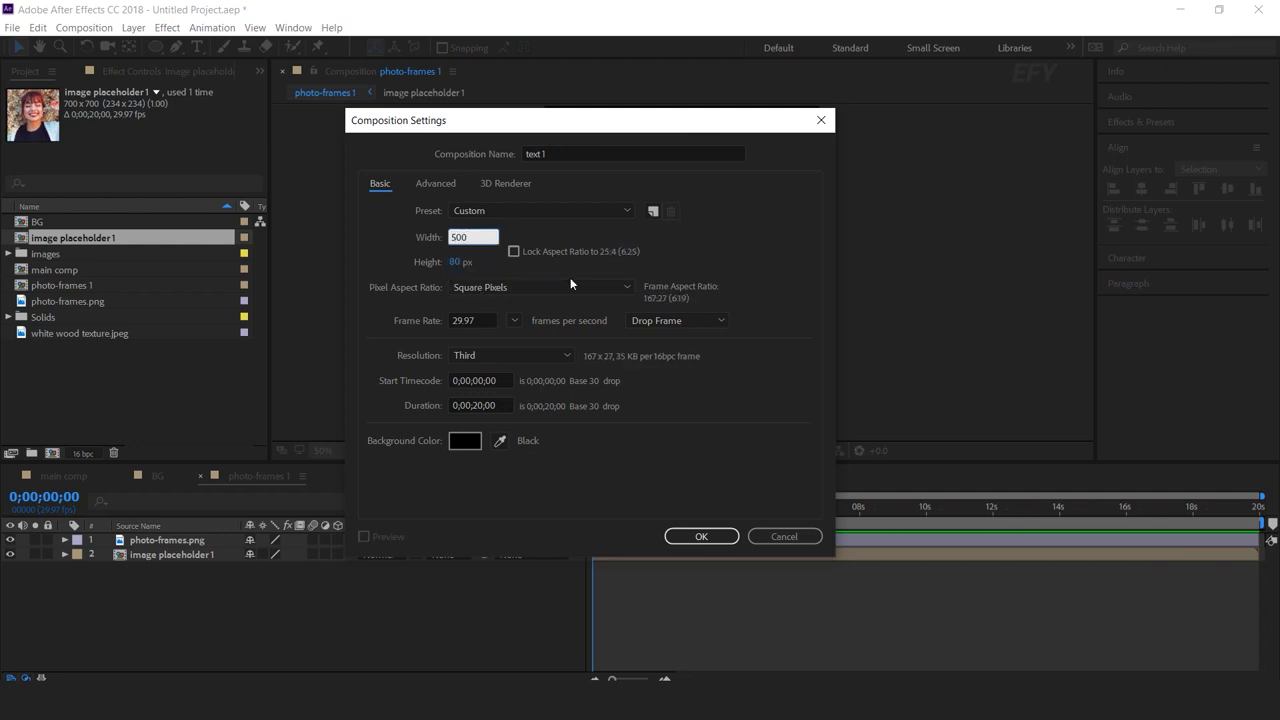
key(Return)
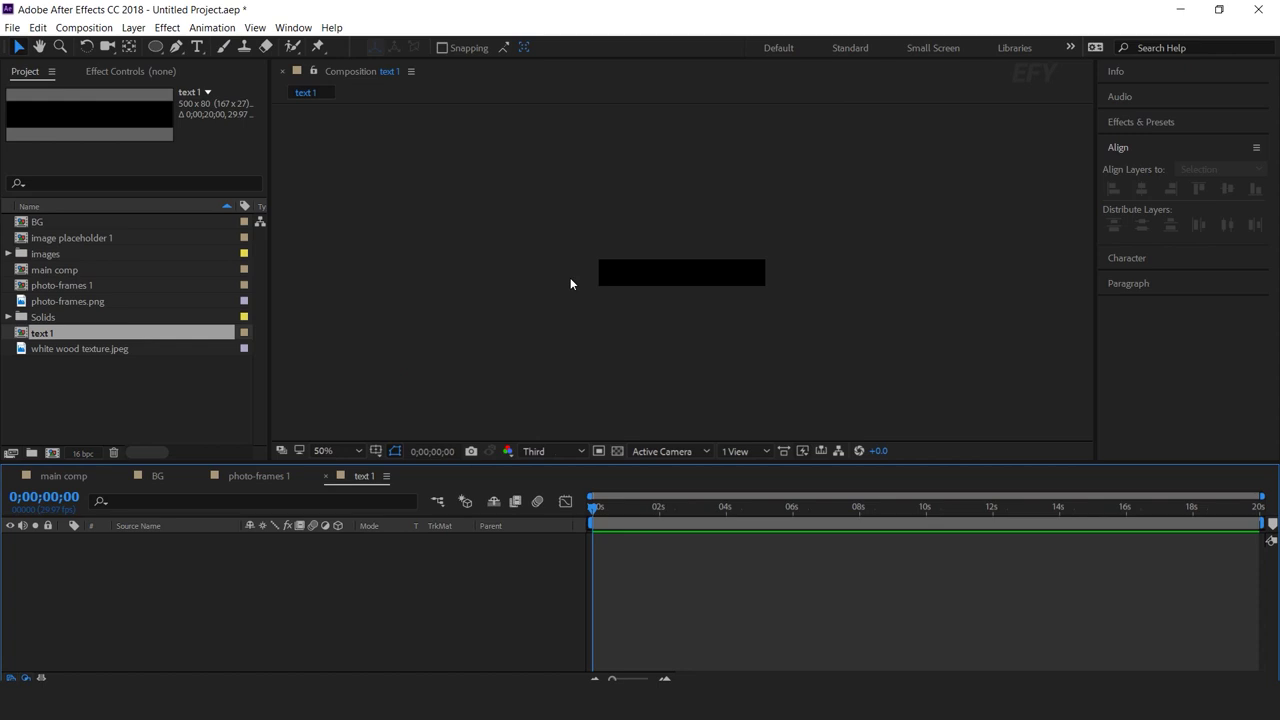
Step: Add a centred text layer reading "type your text" to the text 1 composition
scroll(806, 275, up, 1)
click(197, 47)
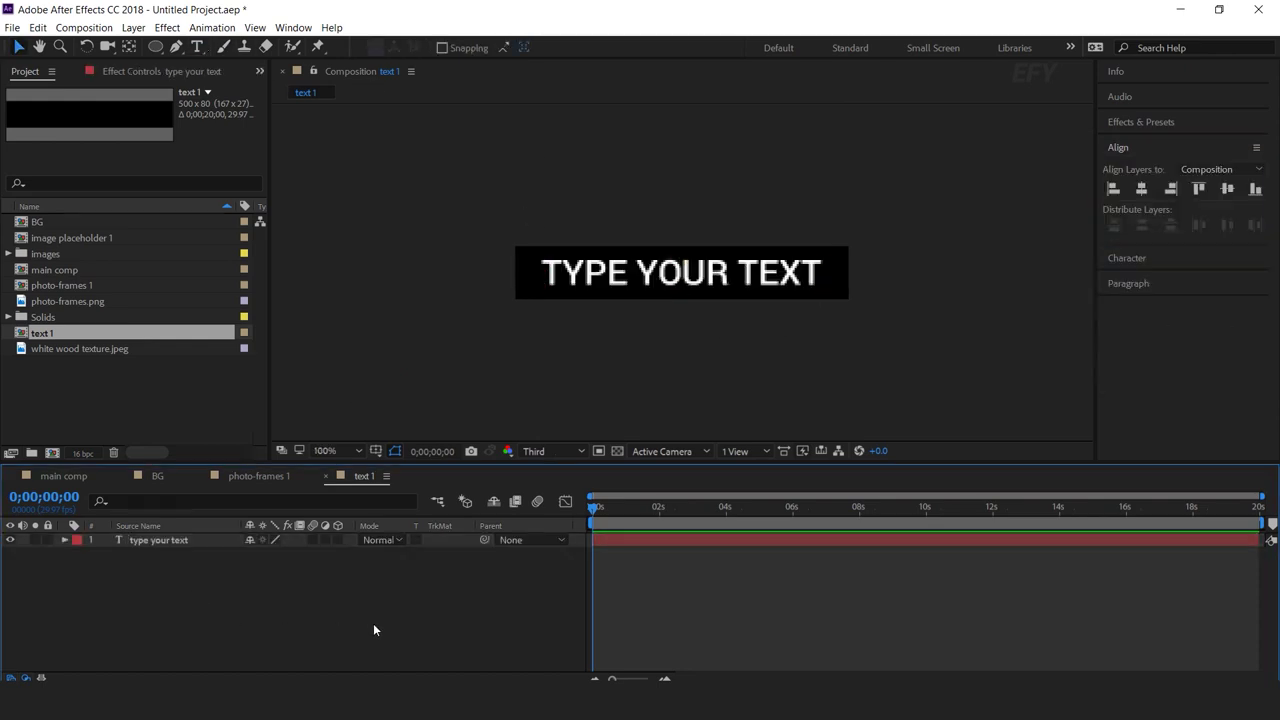
click(373, 629)
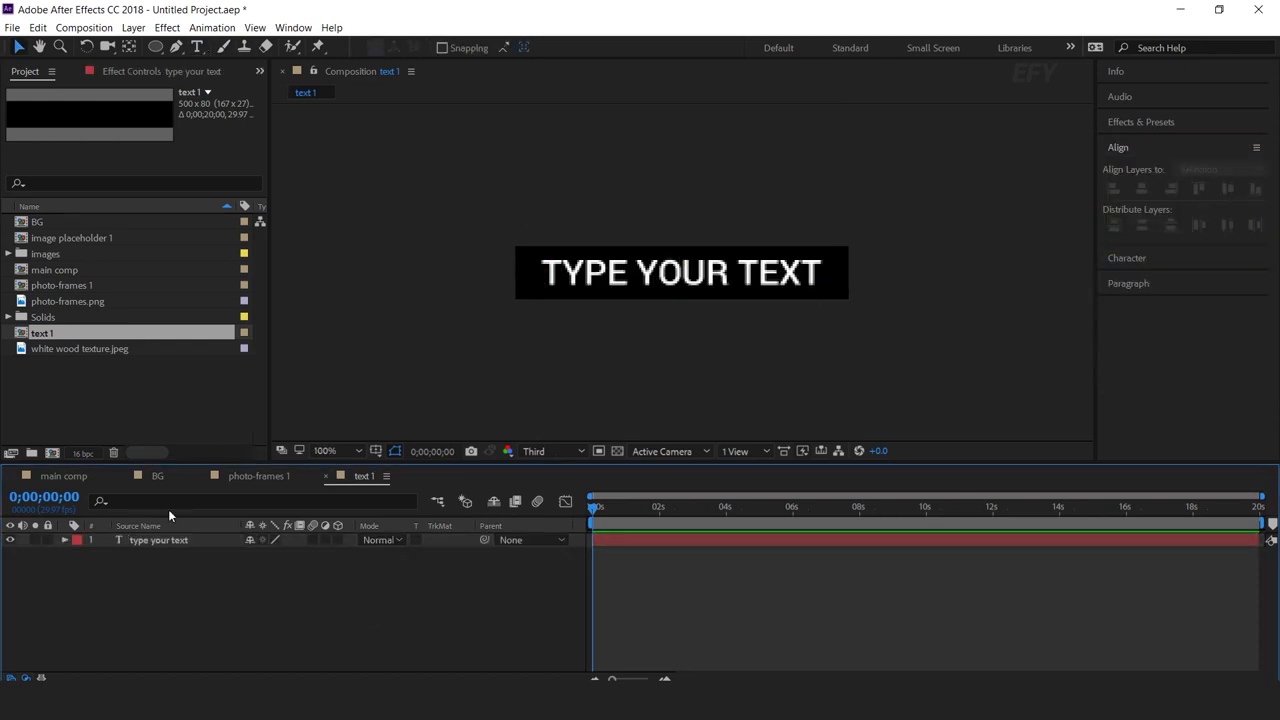
Step: Add text 1 as the top layer of photo-frames 1 and move it down onto the frame's blank lower border
click(258, 476)
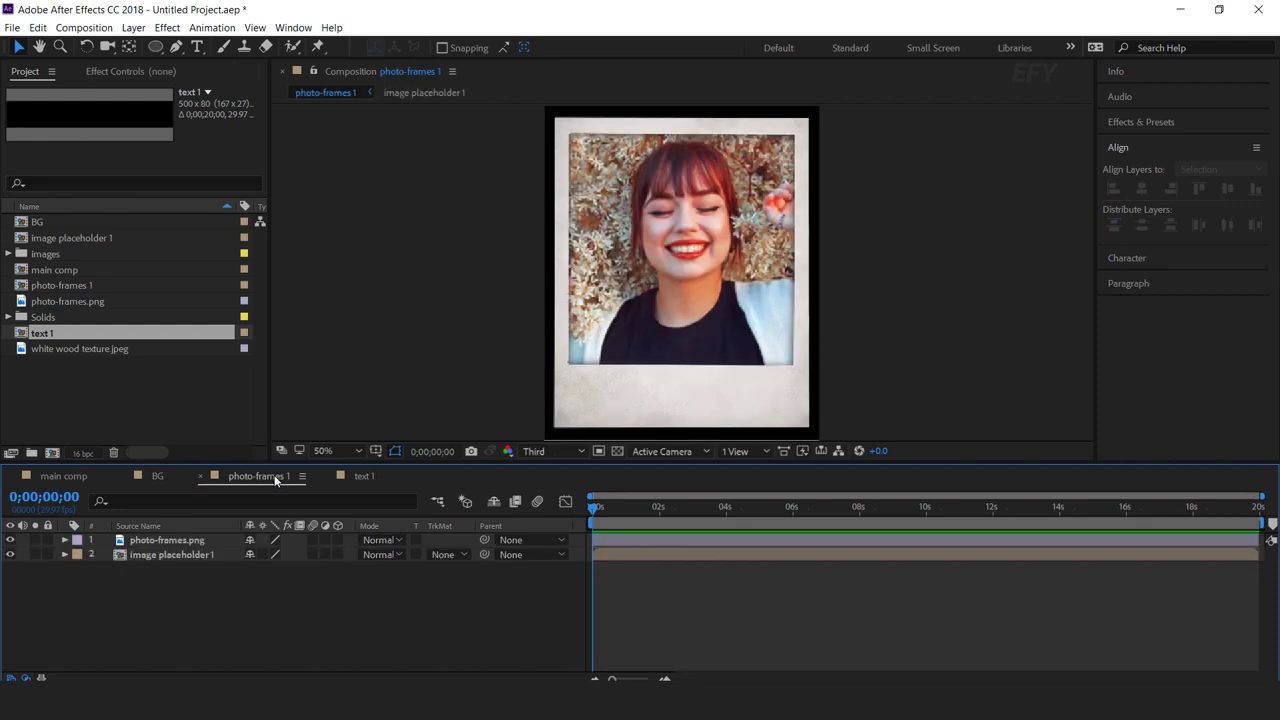
drag(33, 336, 165, 540)
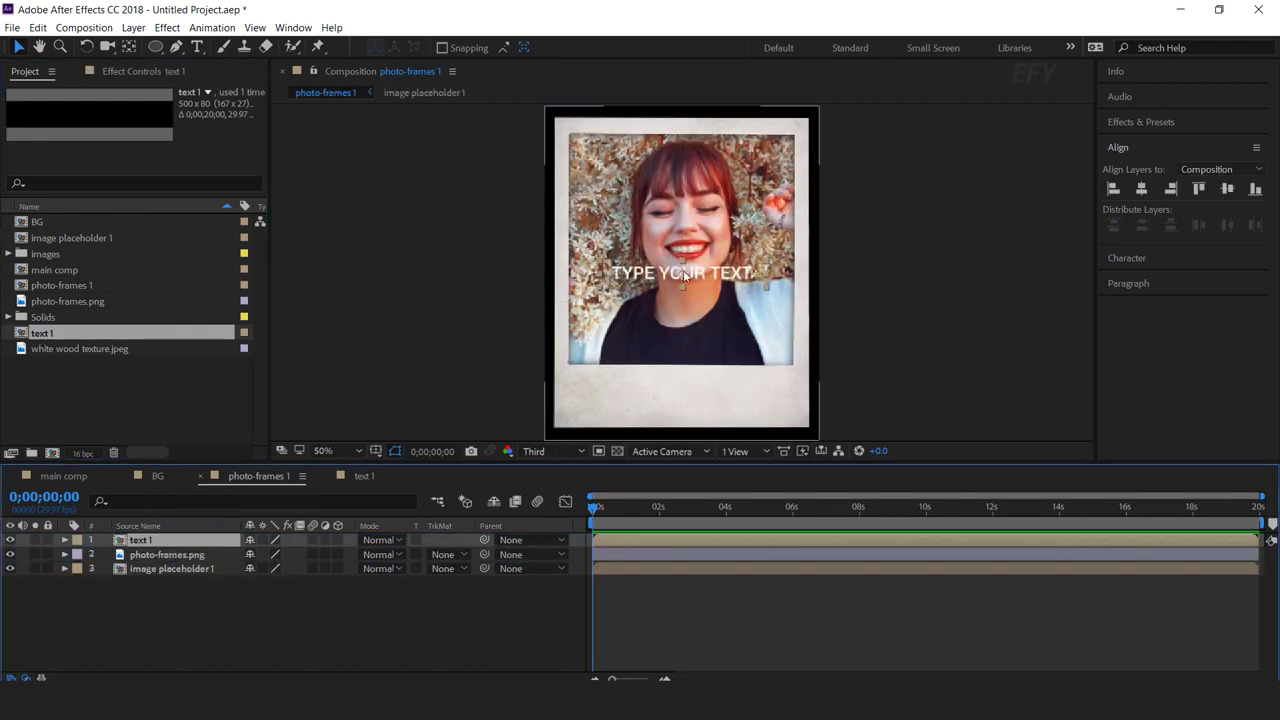
drag(693, 279, 683, 394)
Step: Set the text colour in text 1 to dark grey 3B3A3A and return to the photo-frames 1 composition
double_click(168, 542)
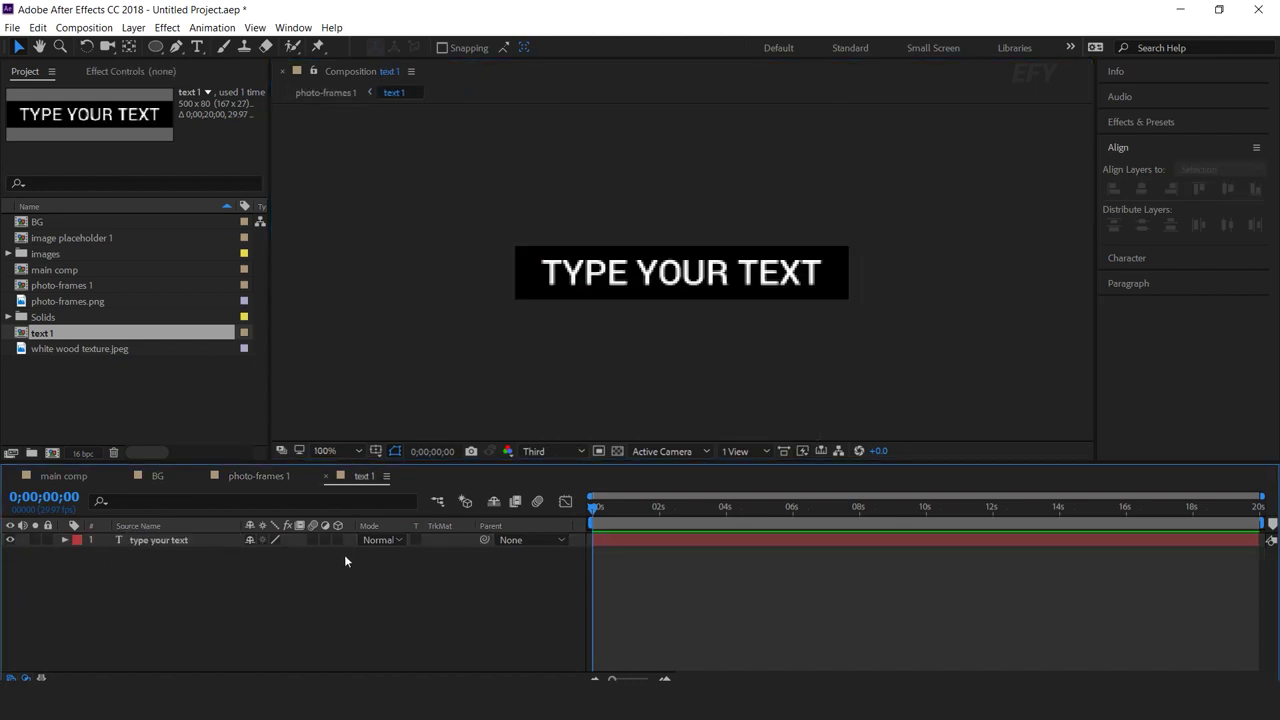
click(143, 540)
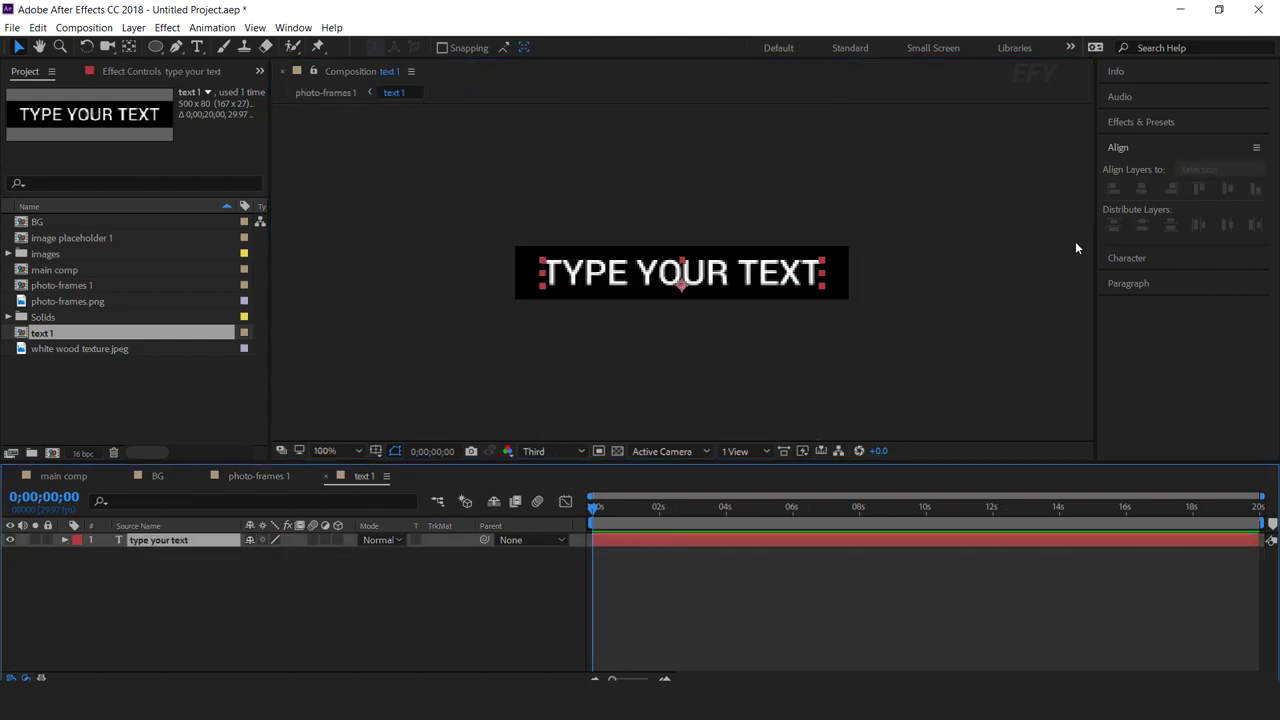
click(1135, 257)
click(1240, 205)
click(120, 487)
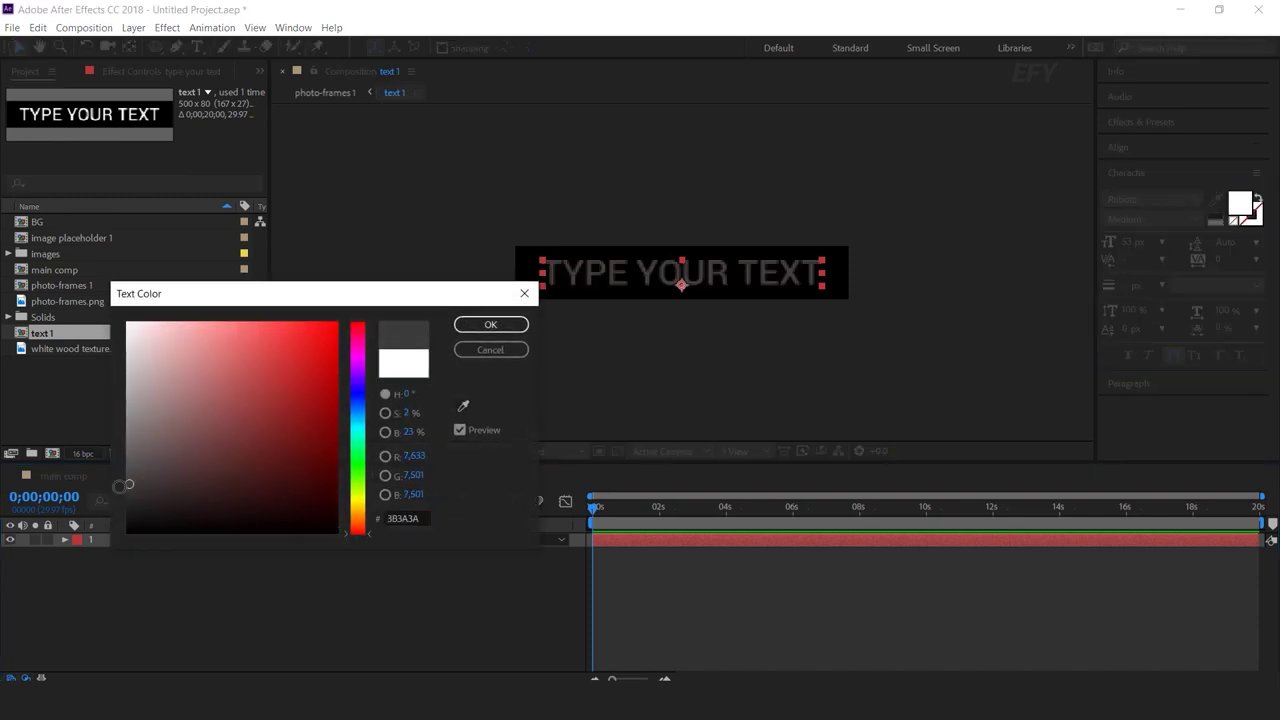
click(490, 324)
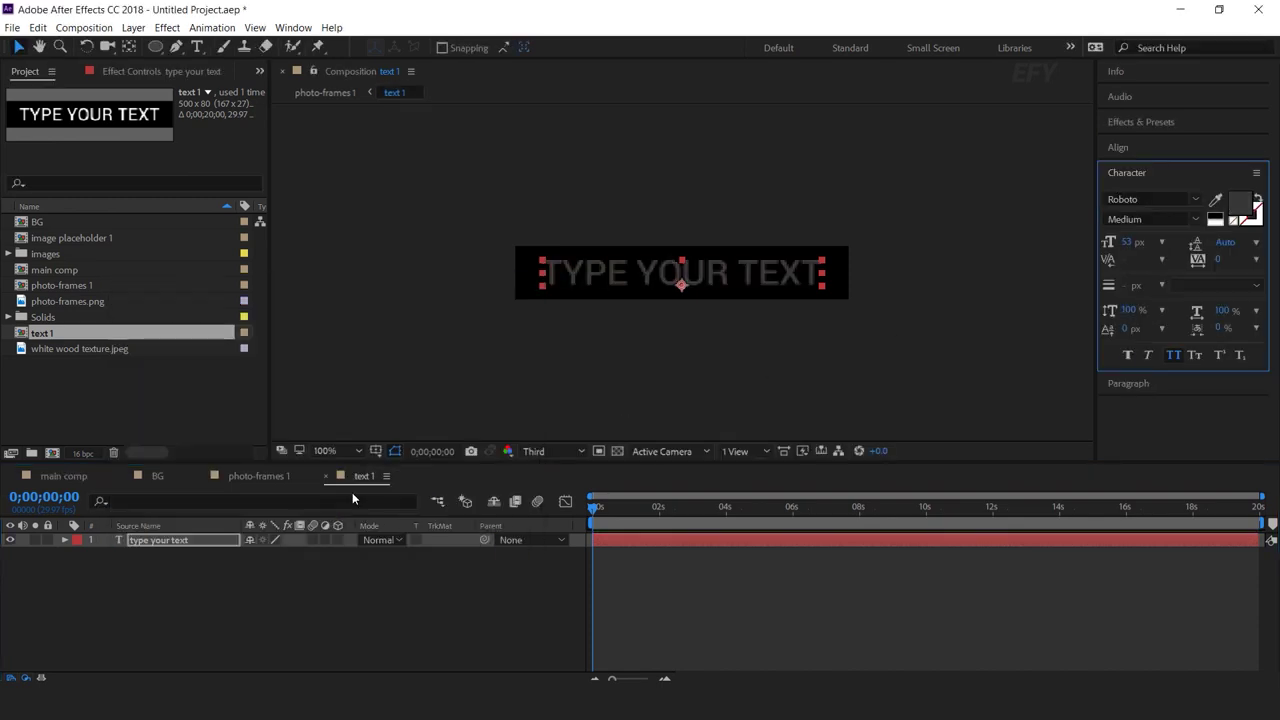
click(248, 474)
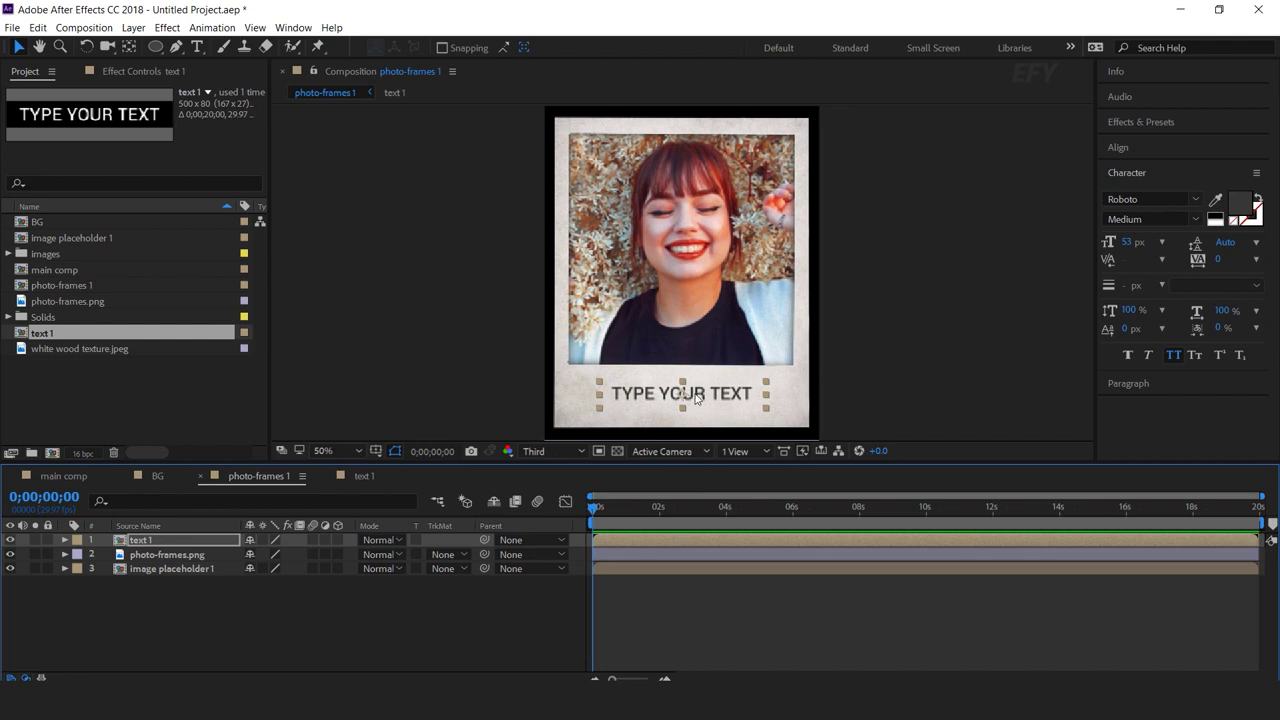
click(396, 610)
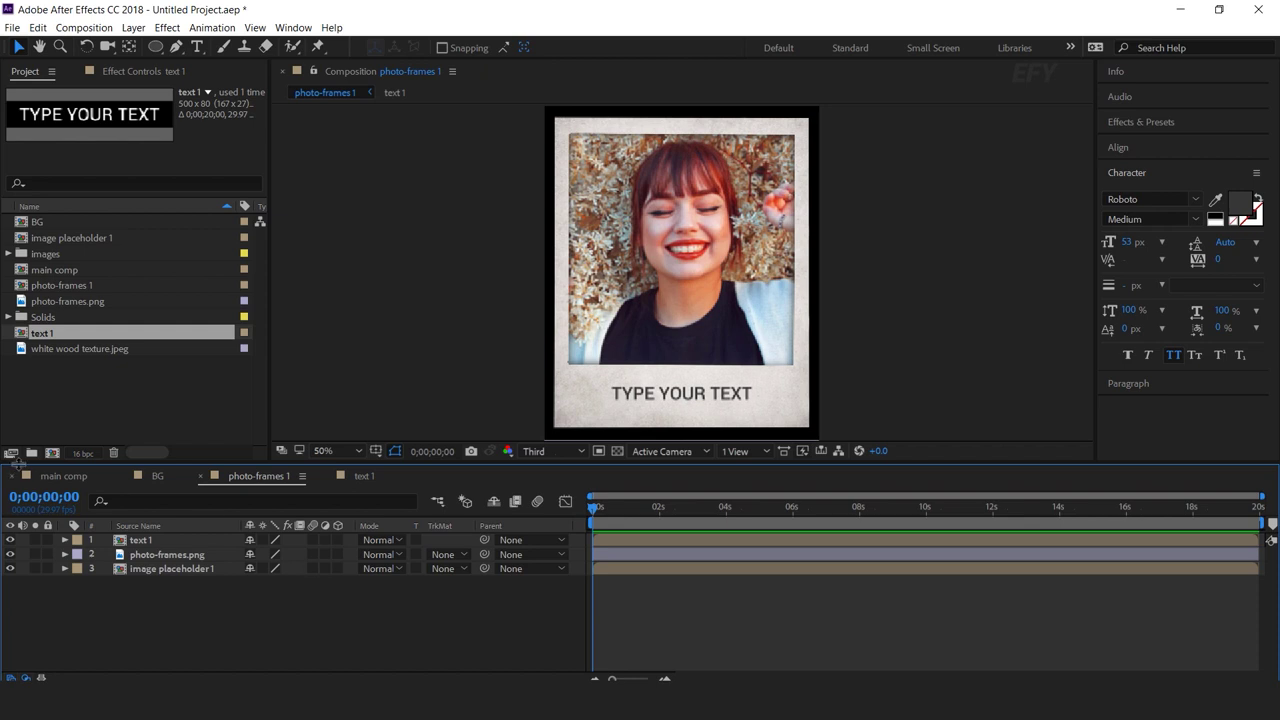
Step: Add the photo-frames 1 composition to main comp above the BG layer
click(57, 474)
click(56, 385)
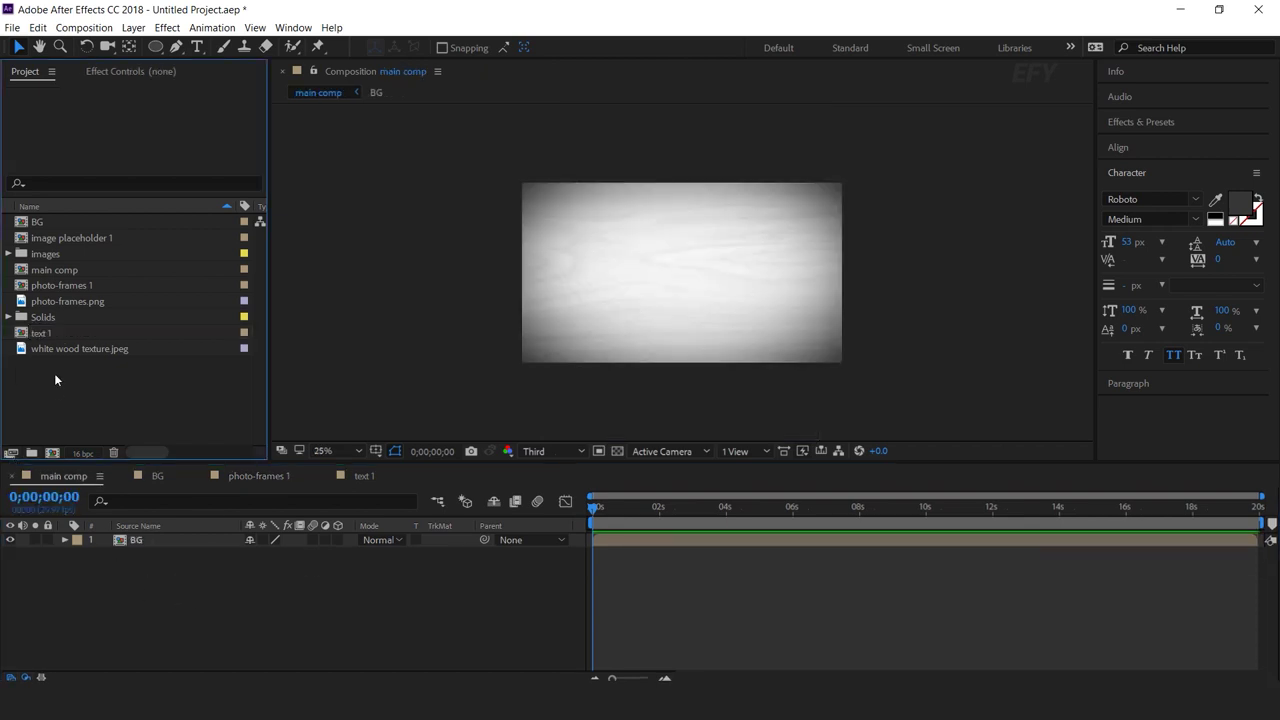
click(77, 285)
drag(22, 288, 163, 543)
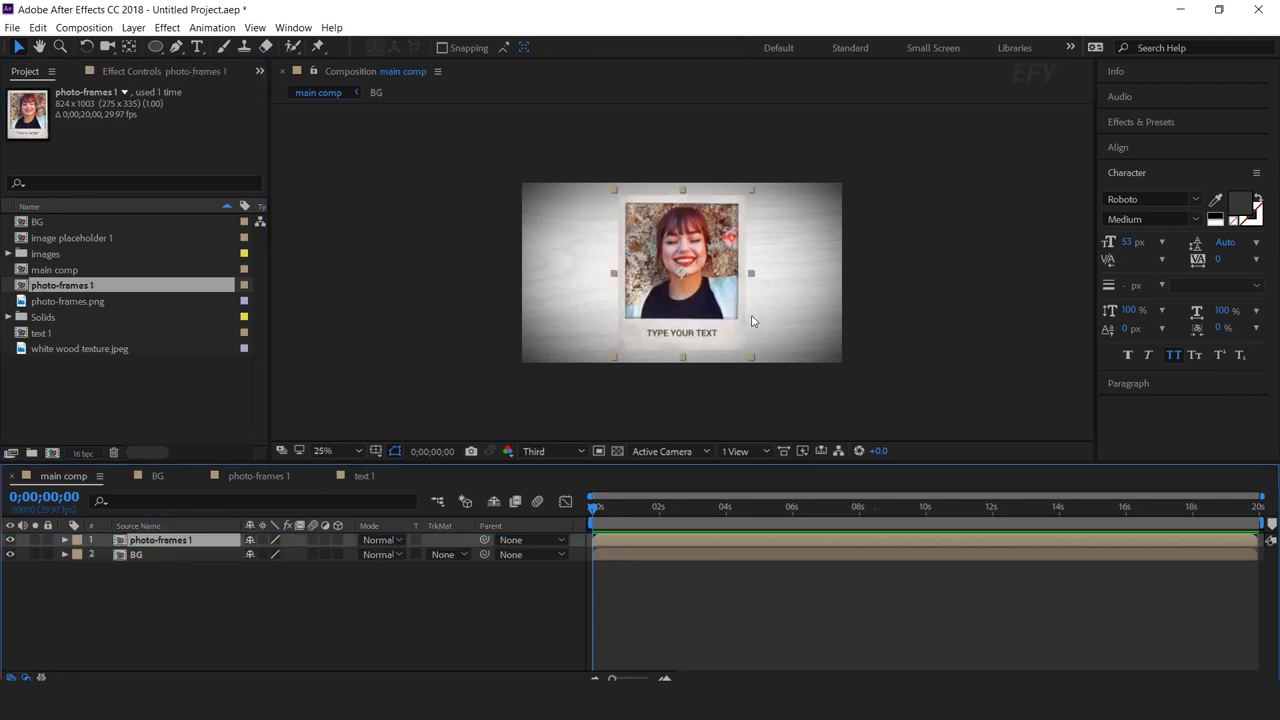
click(91, 396)
Step: Duplicate the photo-frames 1 composition in the project to get photo-frames 2 through photo-frames 7
click(75, 287)
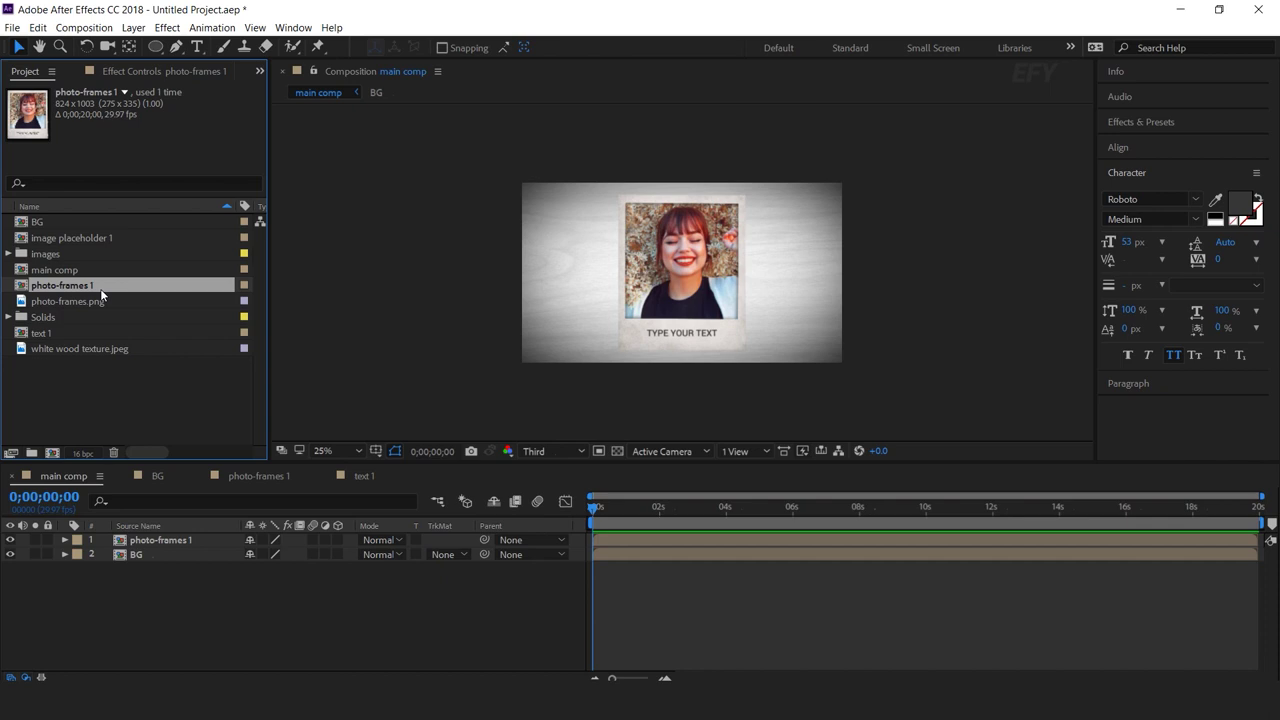
key(ctrl+d)
key(ctrl+d)
key(ctrl+d)
key(ctrl+d)
key(ctrl+d)
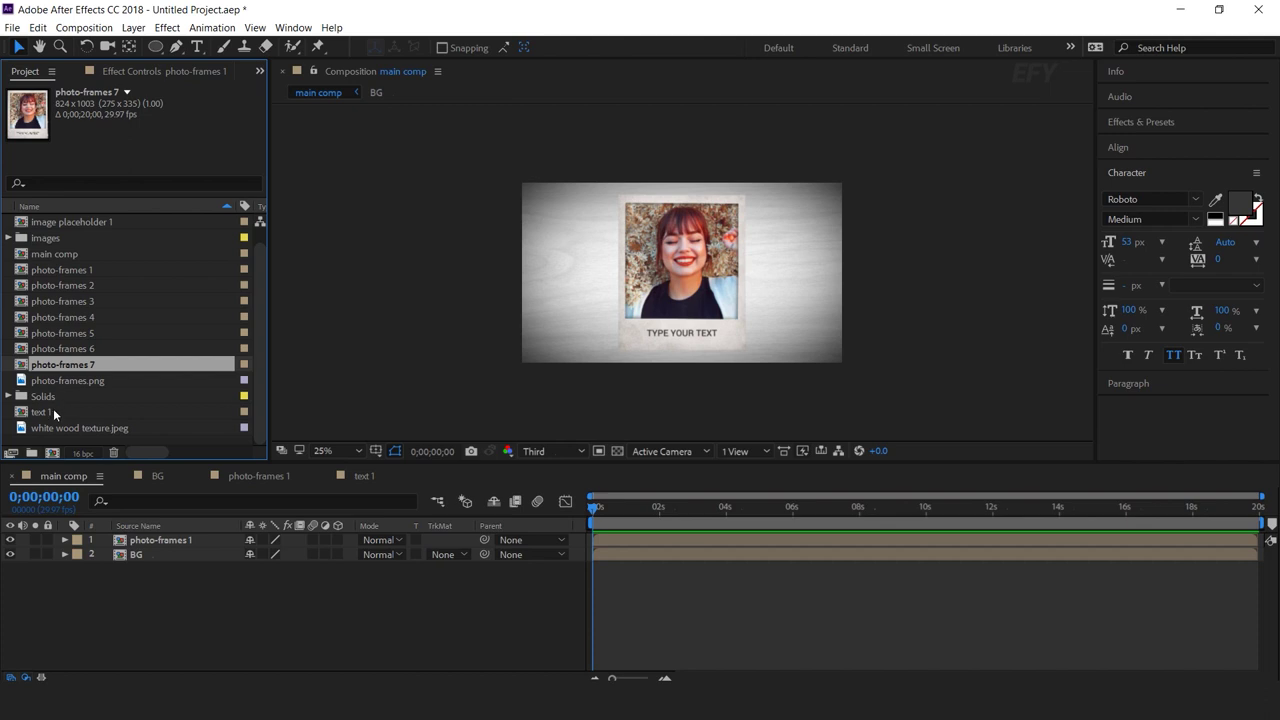
Step: Duplicate the text 1 composition six times to get text 2 through text 7
click(40, 413)
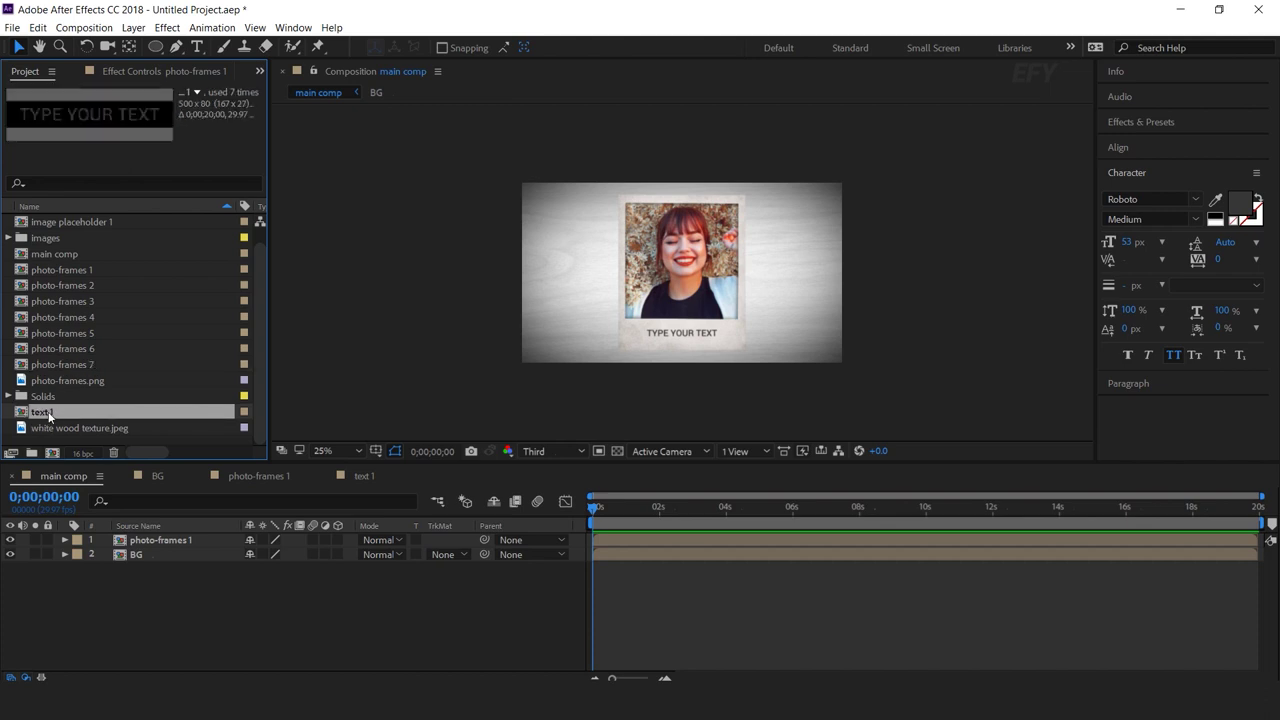
key(ctrl+d)
key(ctrl+d)
key(ctrl+d)
key(ctrl+d)
key(ctrl+d)
key(ctrl+d)
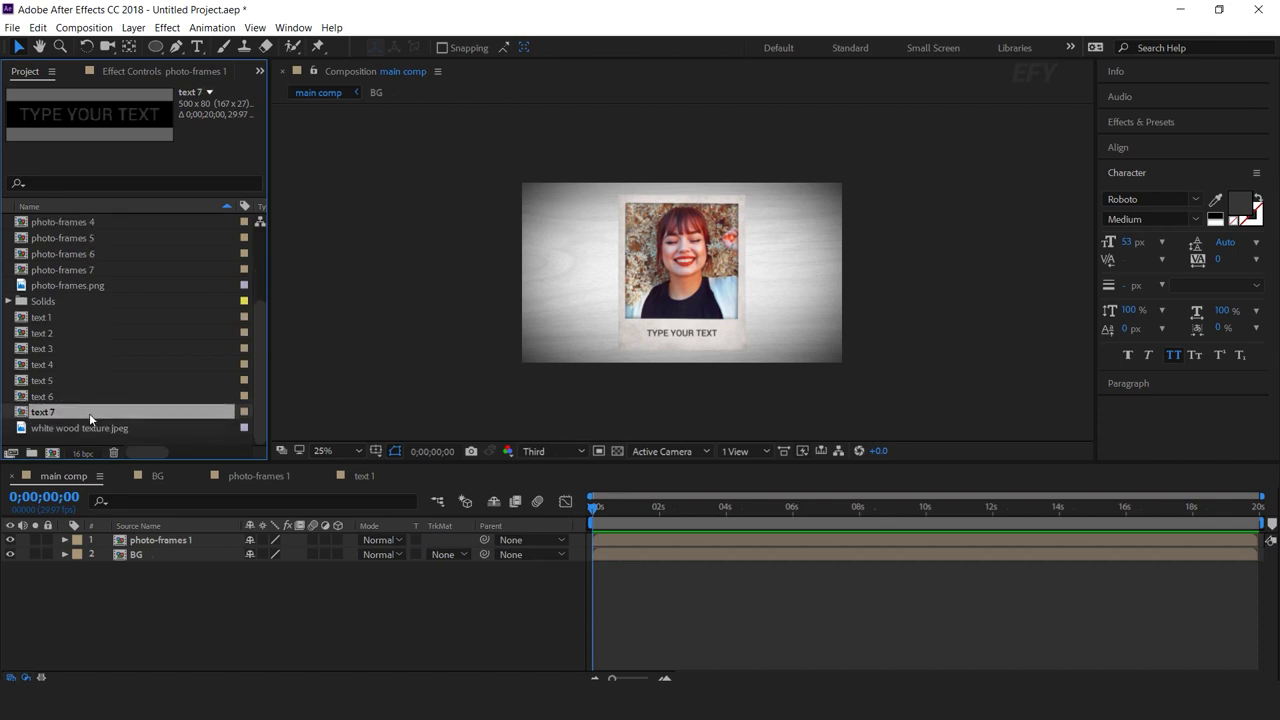
Step: Duplicate the image placeholder 1 composition six times to get image placeholder 2 through image placeholder 7
scroll(89, 413, up, 4)
click(62, 240)
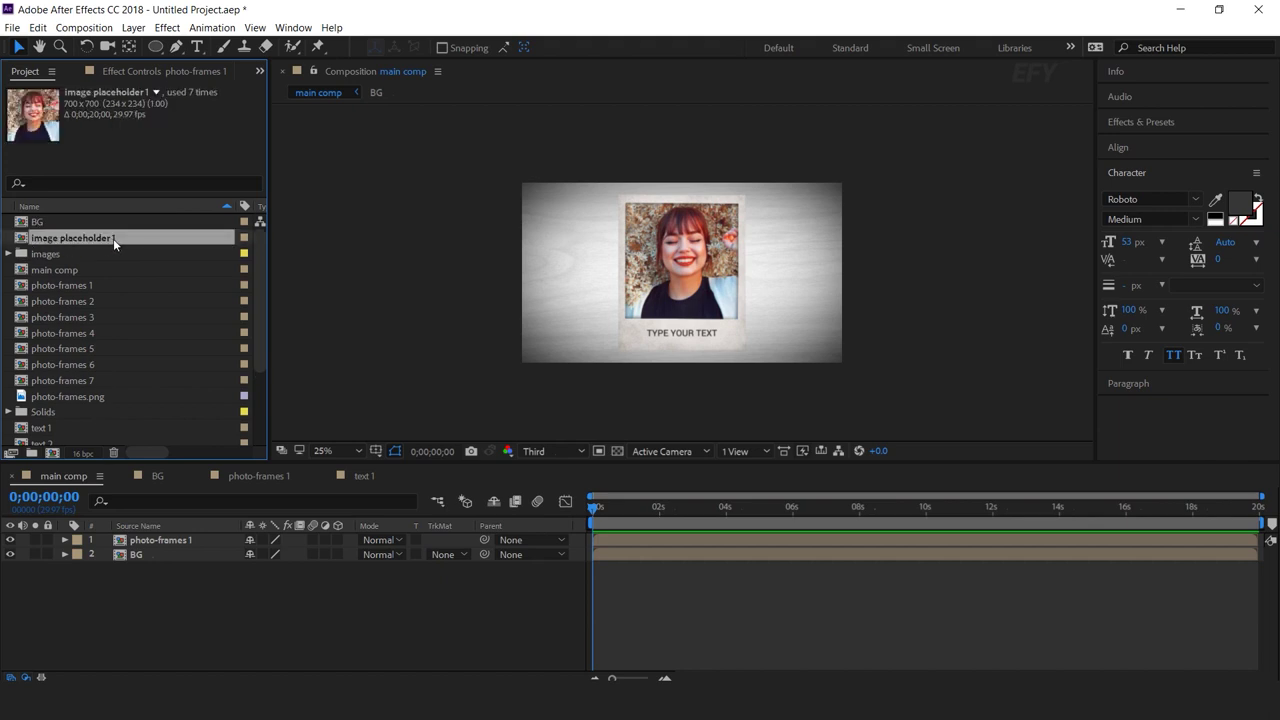
key(ctrl+d)
key(ctrl+d)
key(ctrl+d)
key(ctrl+d)
key(ctrl+d)
key(ctrl+d)
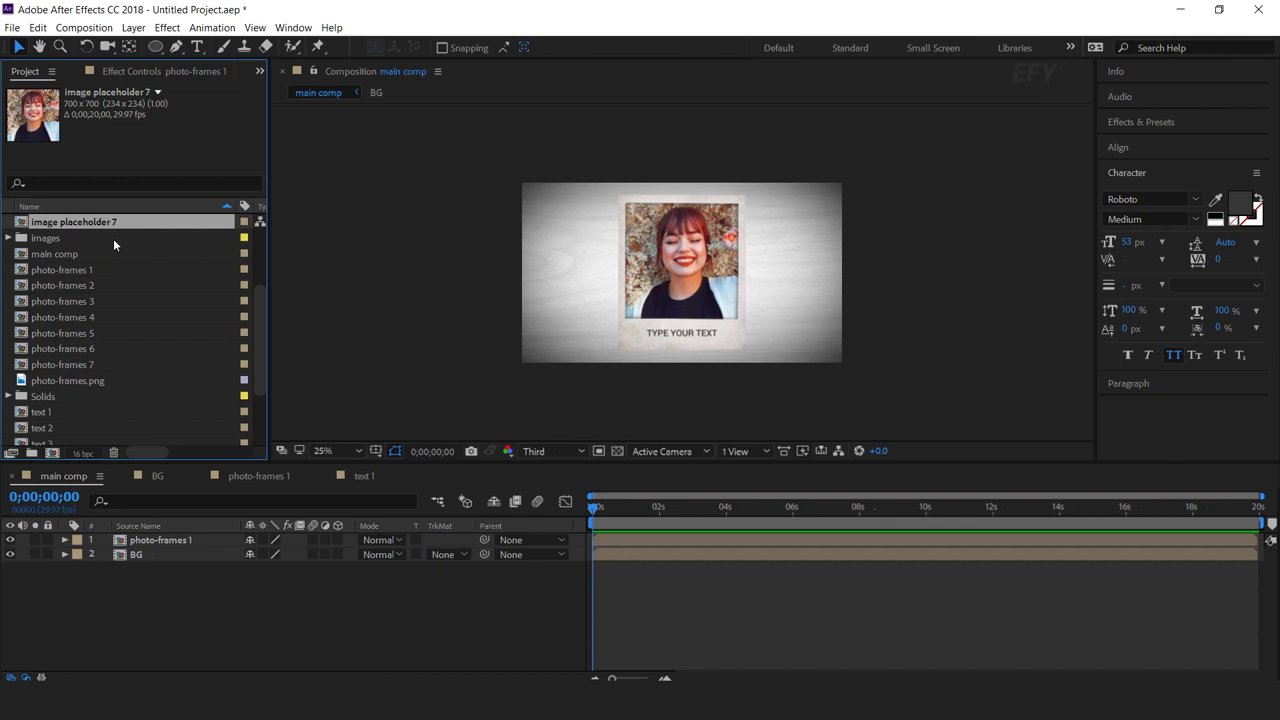
Step: Group the seven image placeholder compositions in a new project folder named "image placeholder"
scroll(98, 282, up, 2)
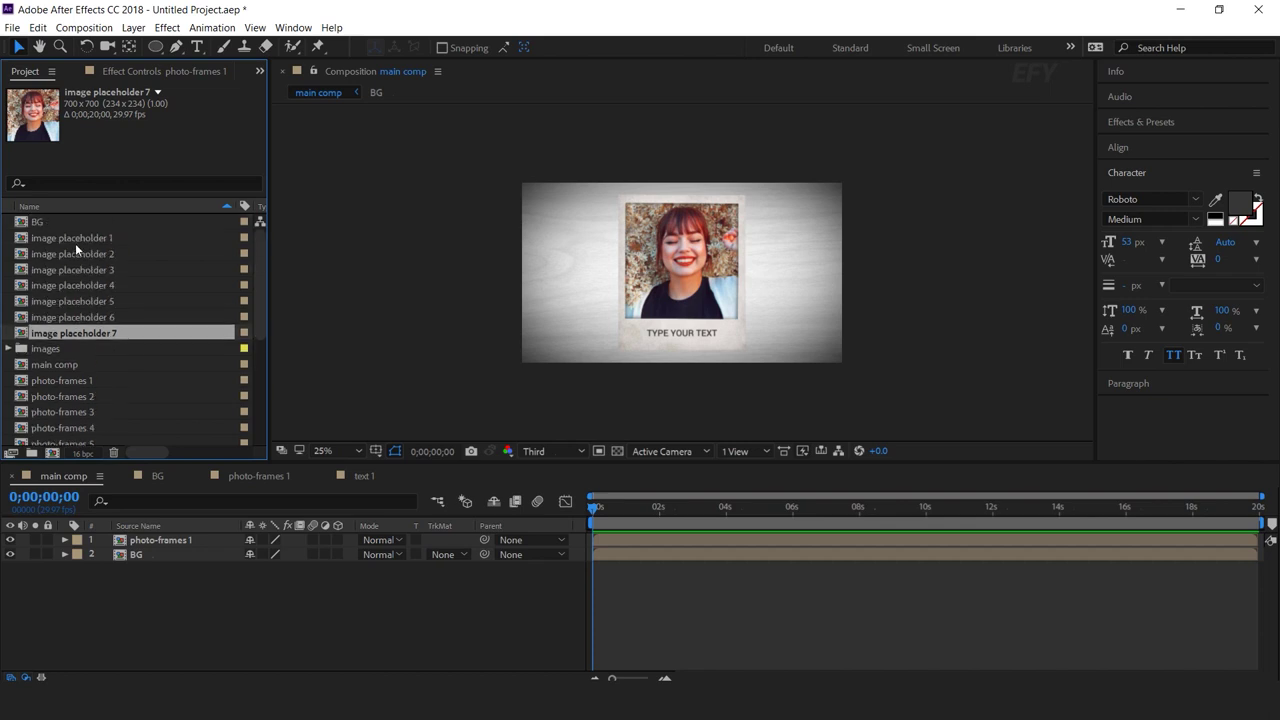
shift+click(75, 240)
drag(54, 333, 33, 454)
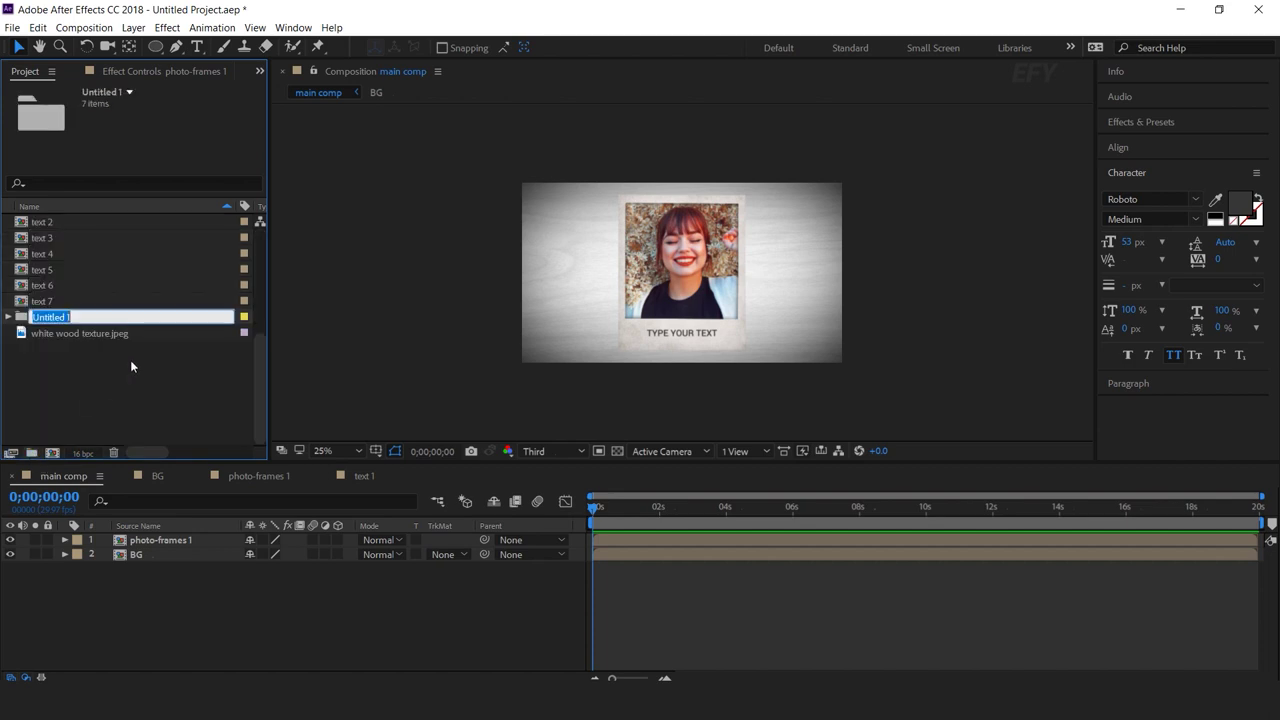
text(image placeholder)
key(Return)
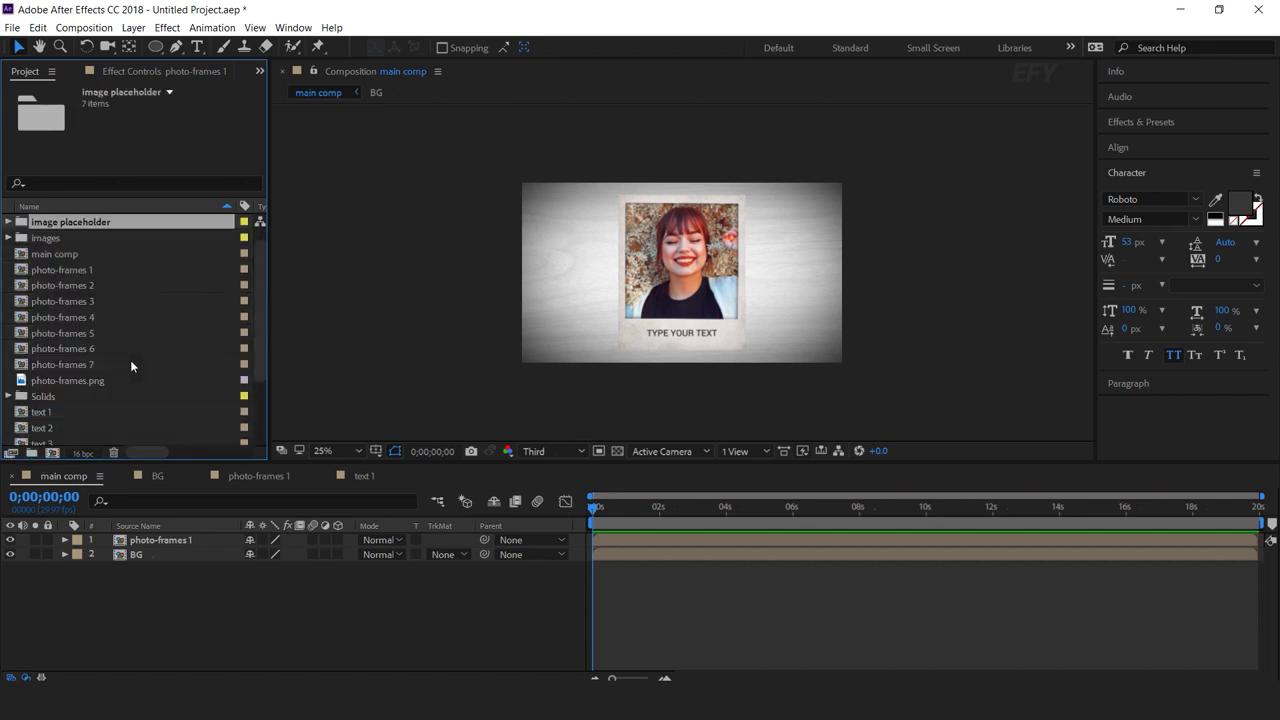
Step: Group the seven photo-frames compositions in a folder named "photo frames" and the seven text compositions in one named "text placeholder"
click(62, 267)
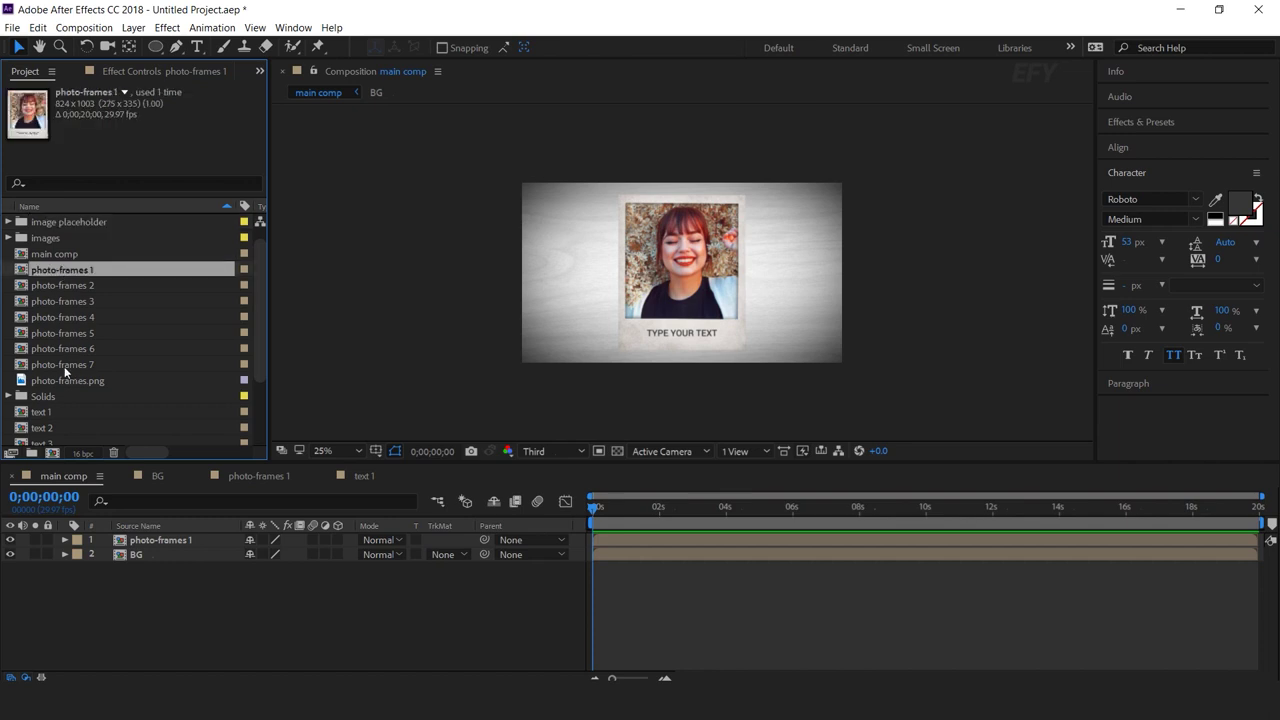
shift+click(64, 366)
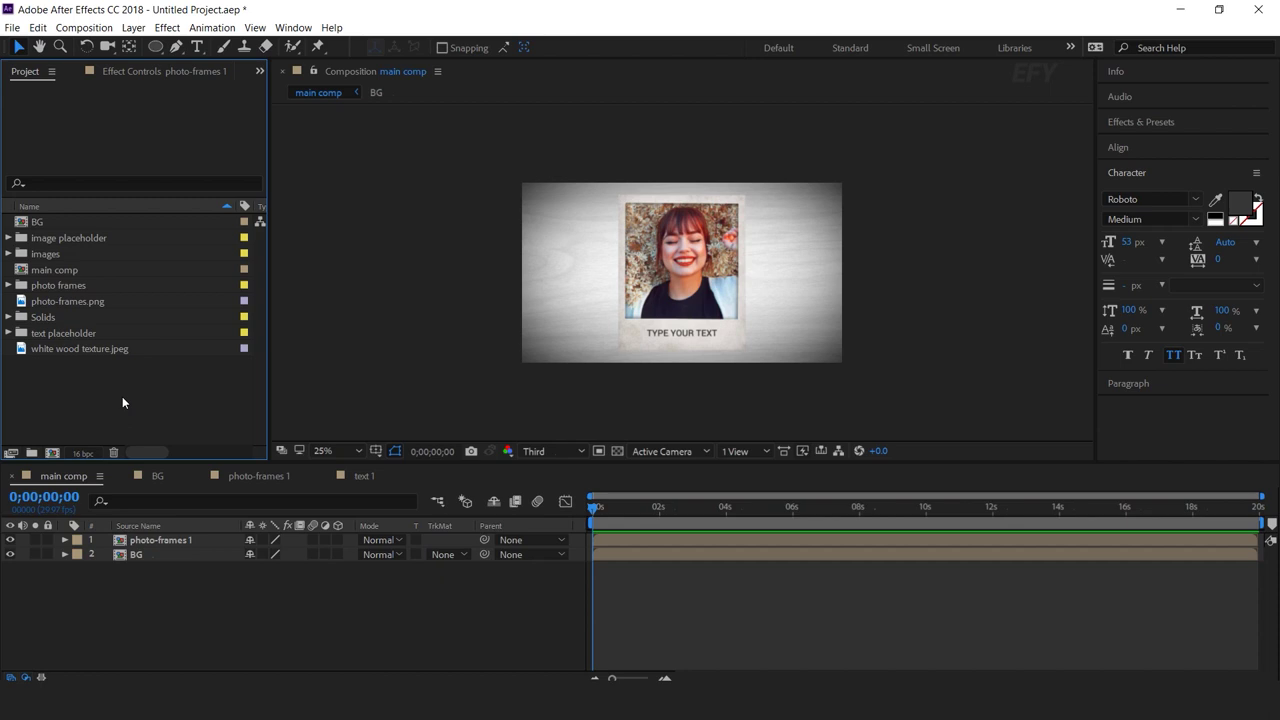
Step: Add photo-frames 2 through photo-frames 7 to main comp between the photo-frames 1 and BG layers
click(75, 289)
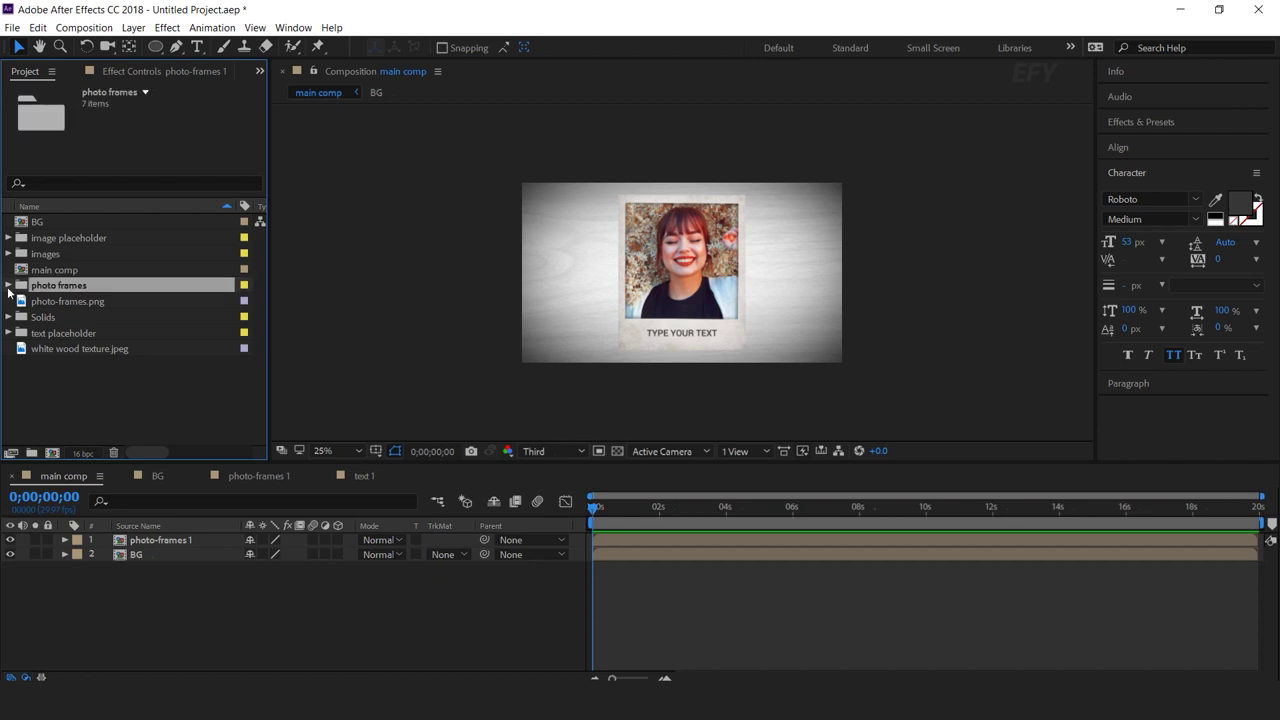
click(9, 286)
click(106, 318)
shift+click(103, 397)
drag(103, 397, 164, 547)
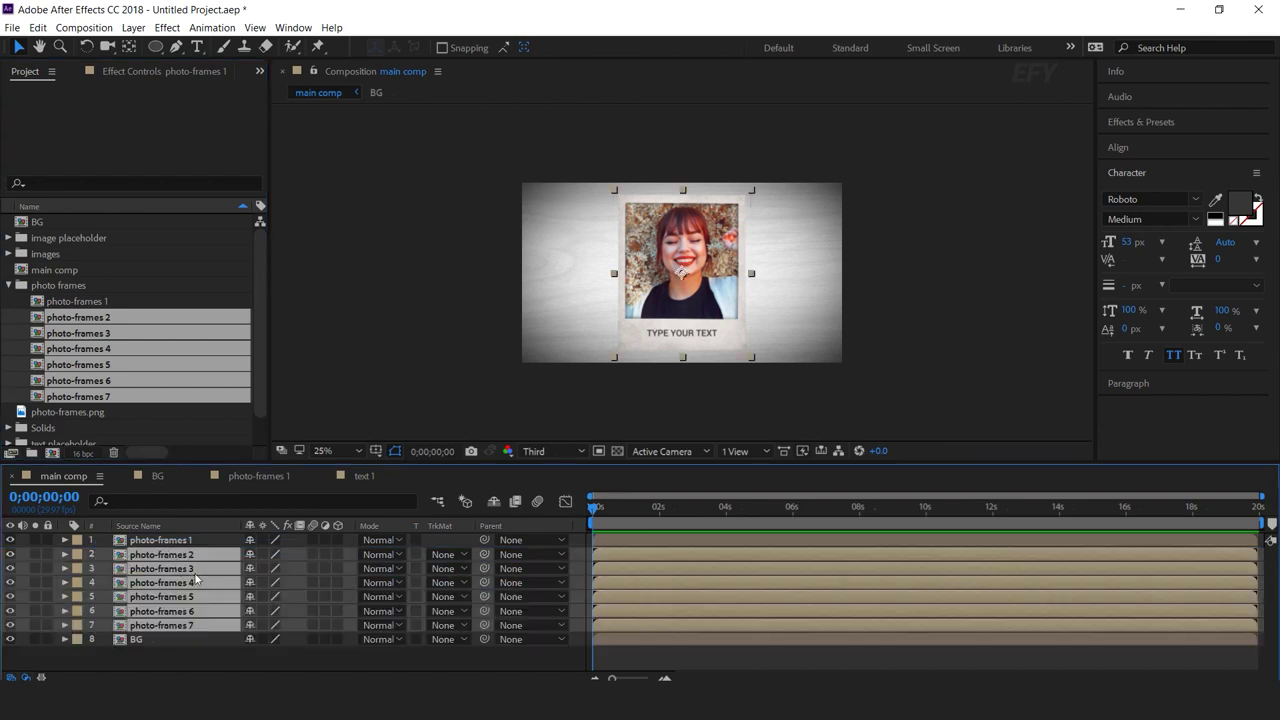
click(781, 402)
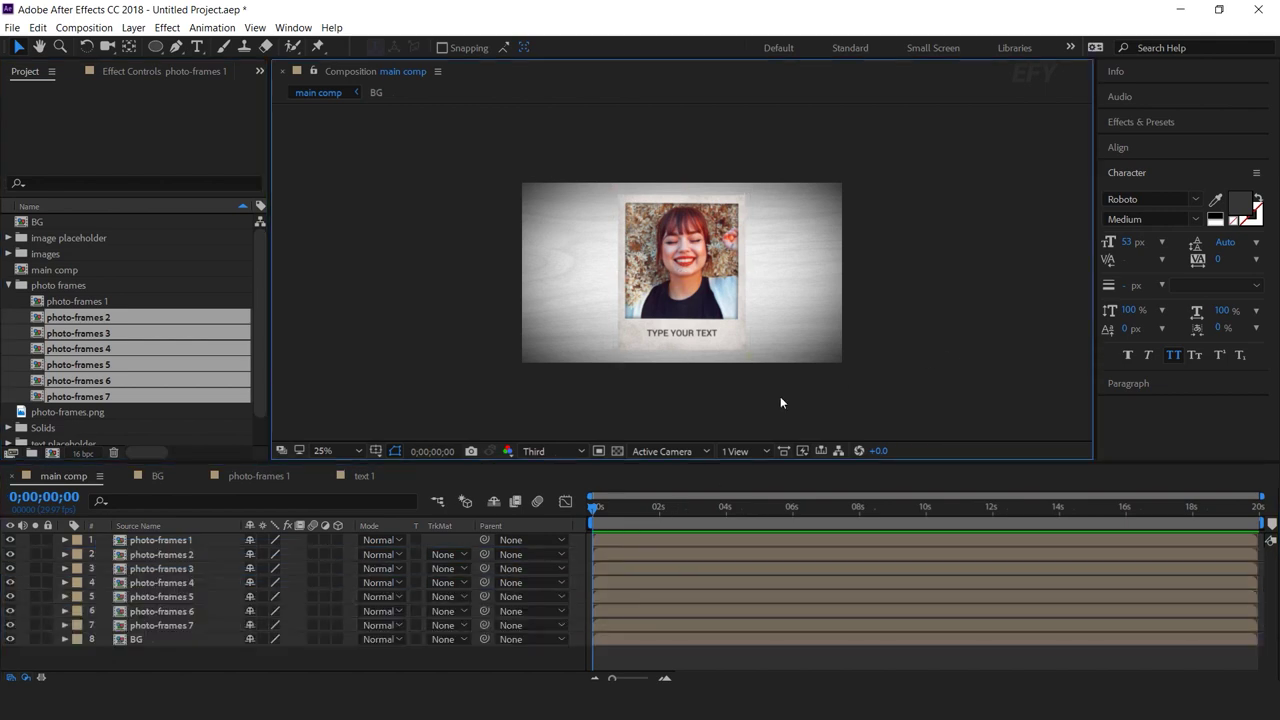
Step: In photo-frames 2, replace the image placeholder 1 layer with image placeholder 2
double_click(180, 554)
click(188, 570)
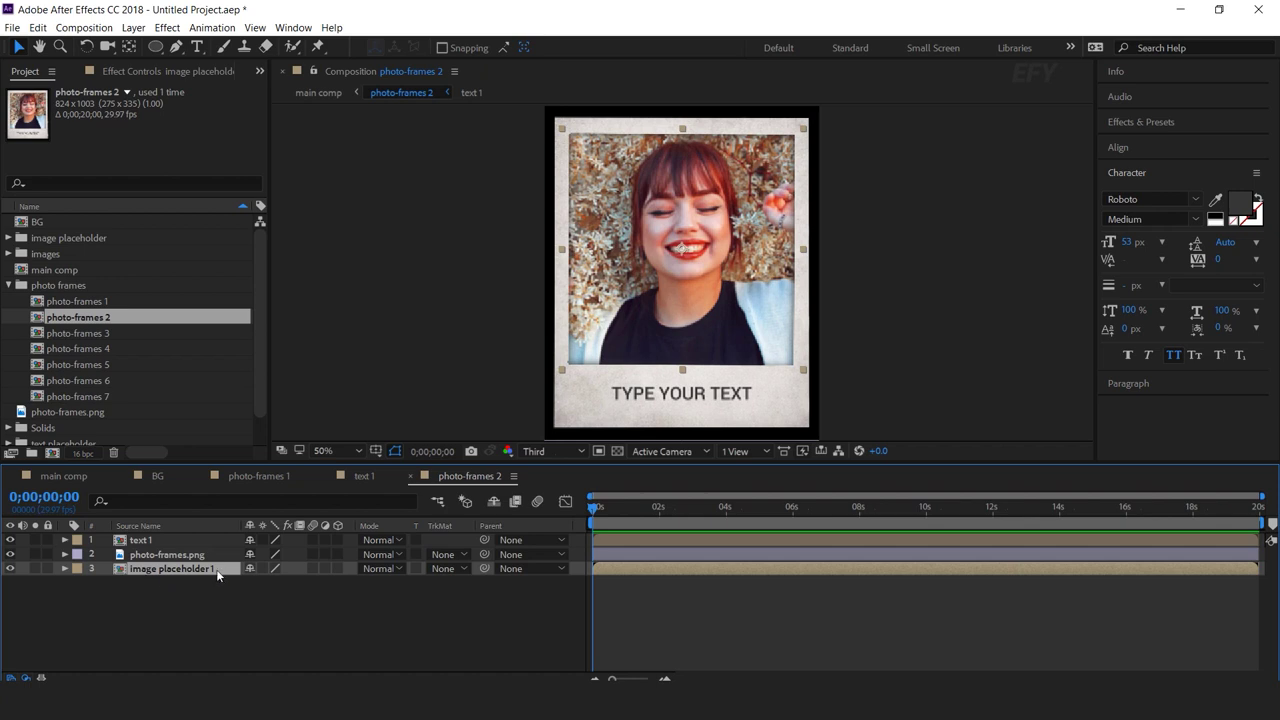
click(11, 287)
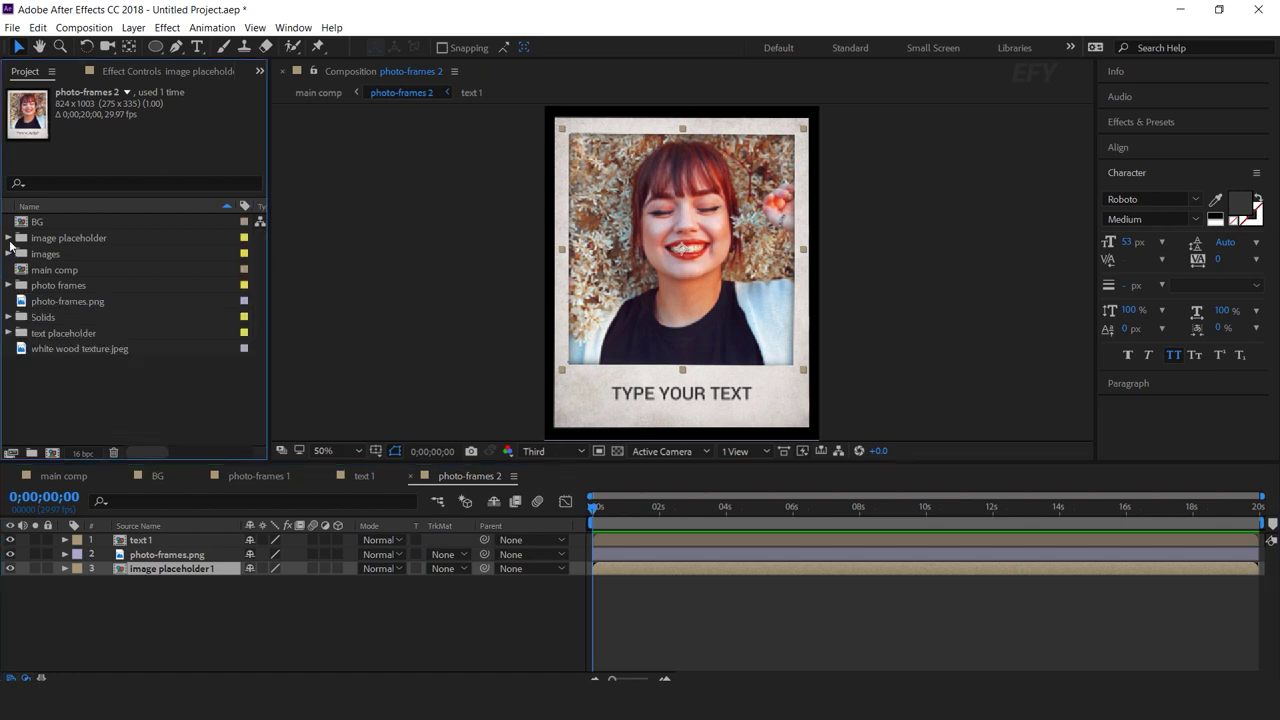
click(9, 239)
click(117, 283)
click(133, 273)
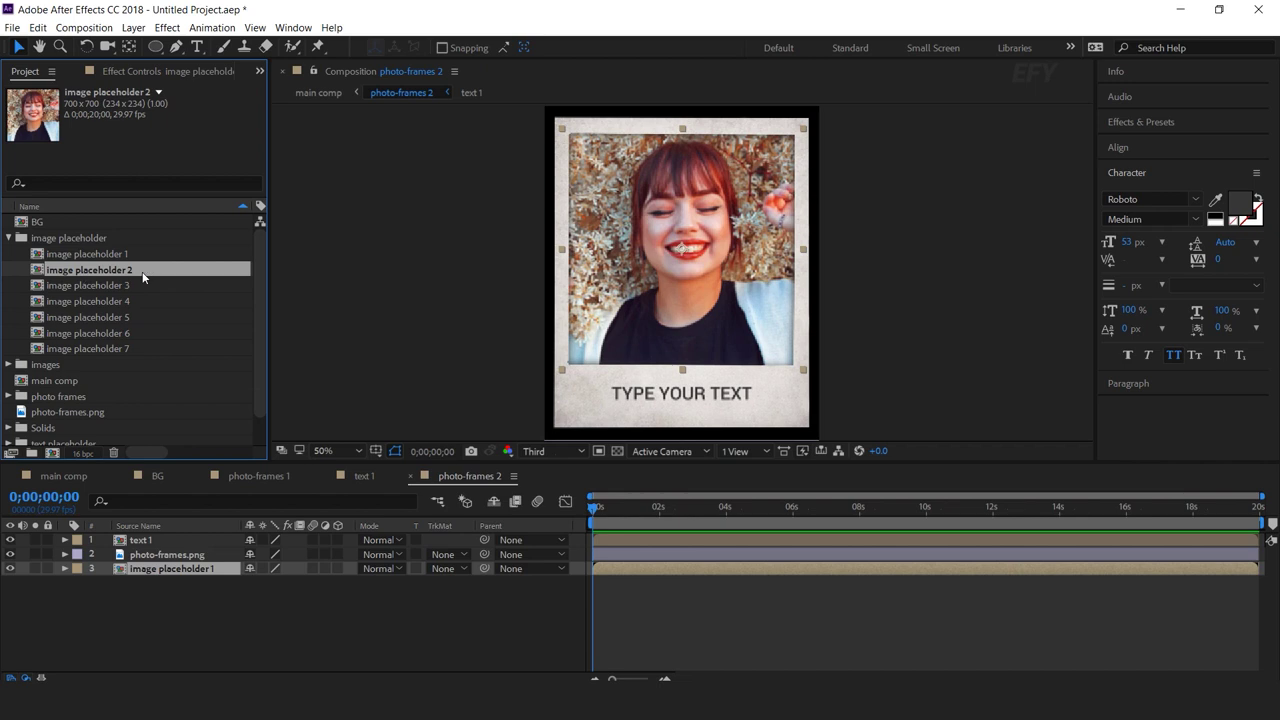
drag(101, 274, 184, 572)
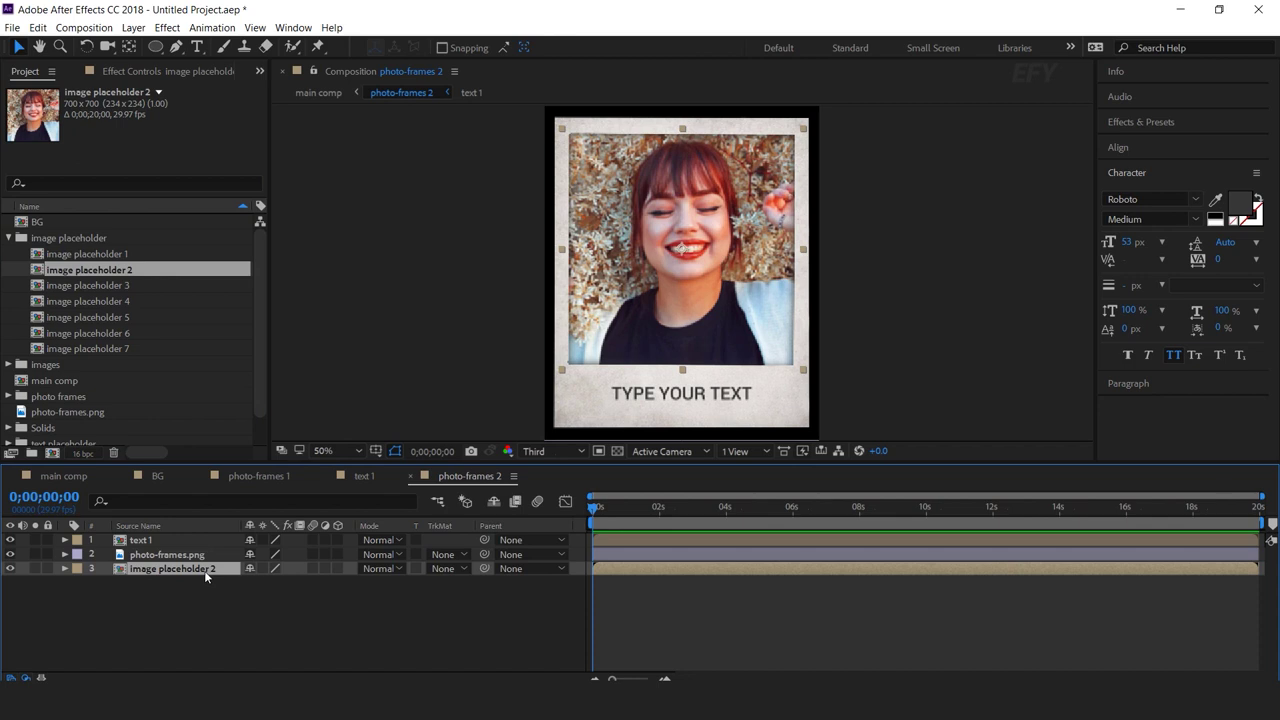
Step: In image placeholder 2, replace the photo with candice-picard-849003-unsplash.jpg and scale it to about 20.7%
double_click(204, 569)
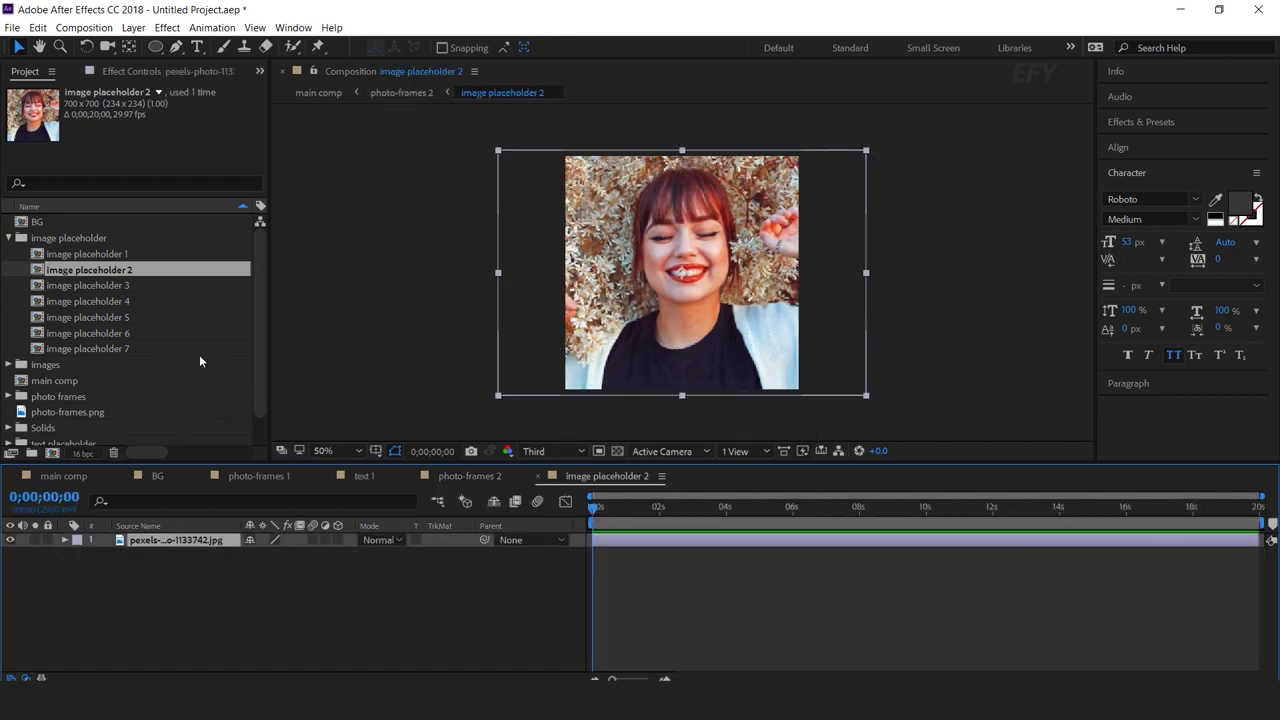
scroll(200, 357, down, 2)
click(9, 333)
scroll(70, 395, down, 1)
drag(132, 414, 191, 543)
key(s)
drag(281, 554, 262, 560)
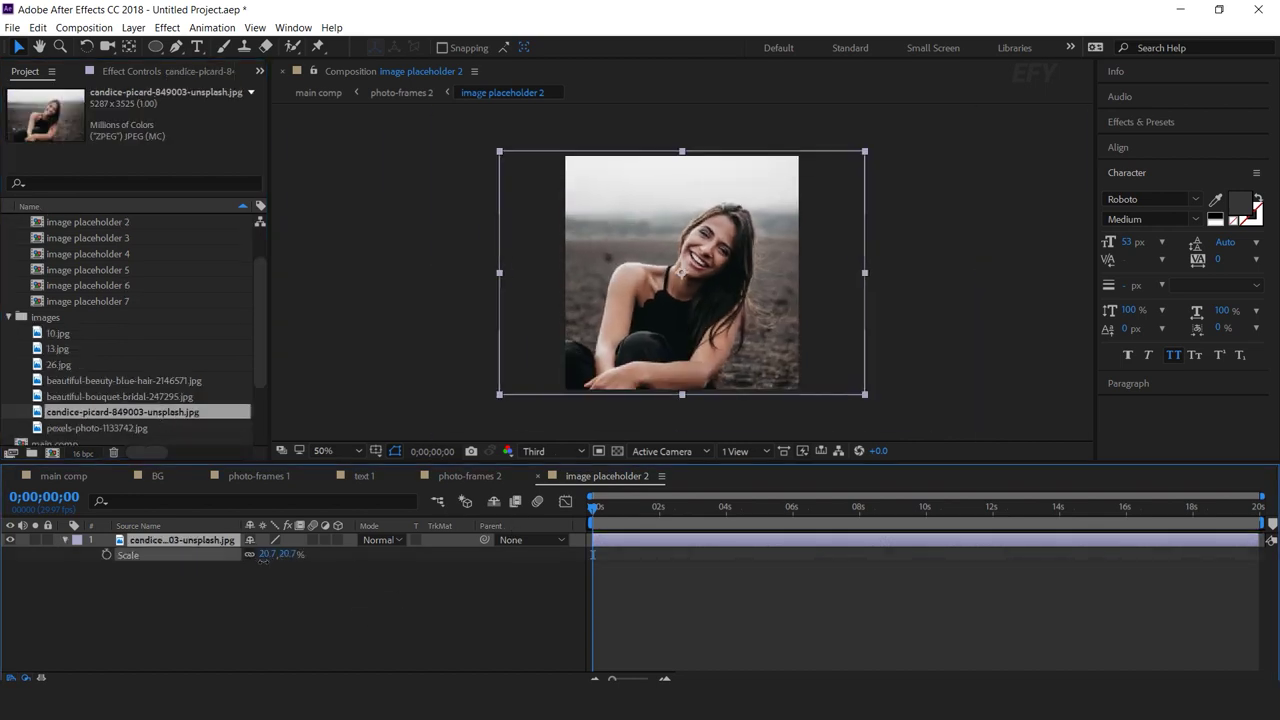
Step: Close the open placeholder, frame and text compositions, and hide the photo-frames 1 and photo-frames 2 layers in main comp
click(432, 614)
click(537, 476)
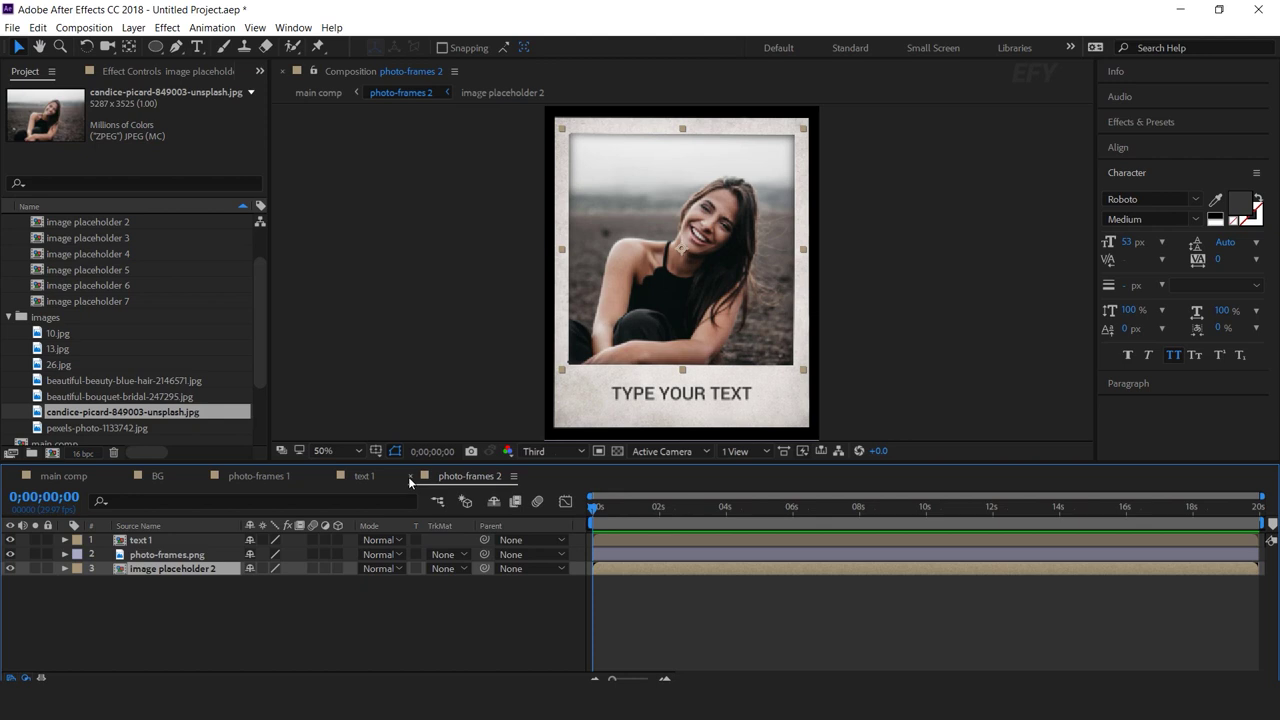
click(409, 476)
click(326, 477)
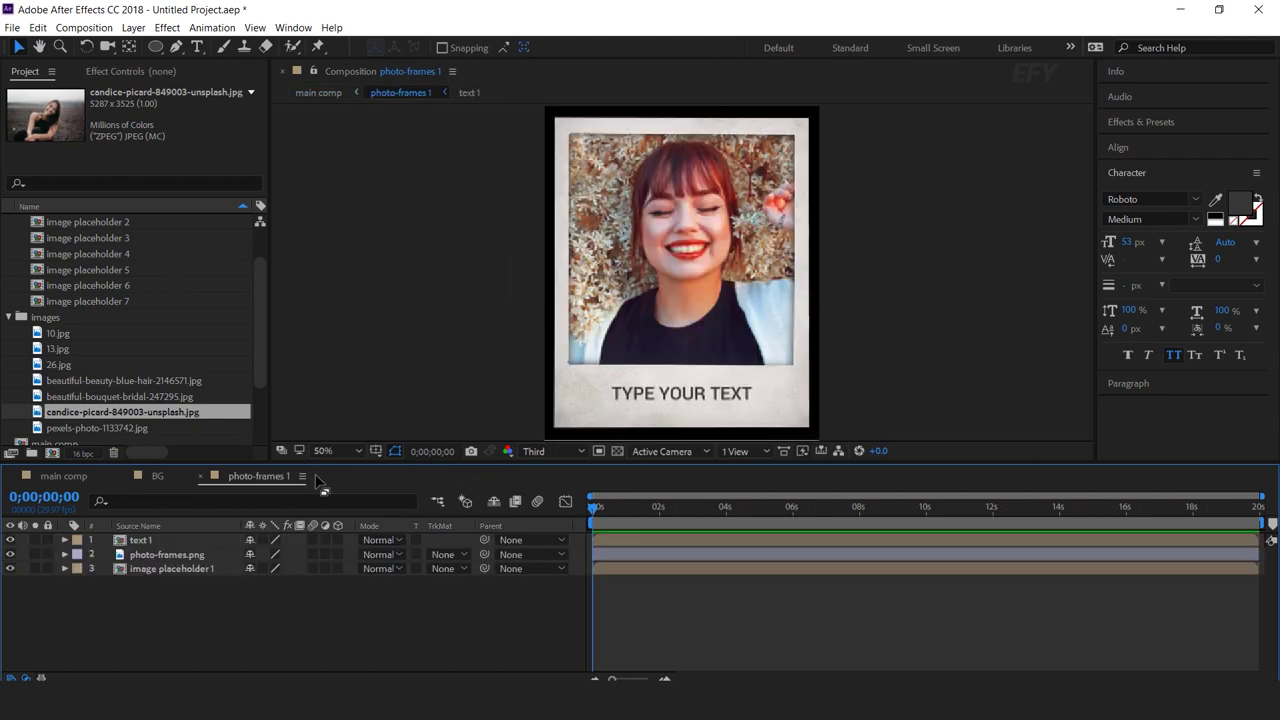
click(200, 476)
click(63, 476)
click(127, 553)
click(10, 540)
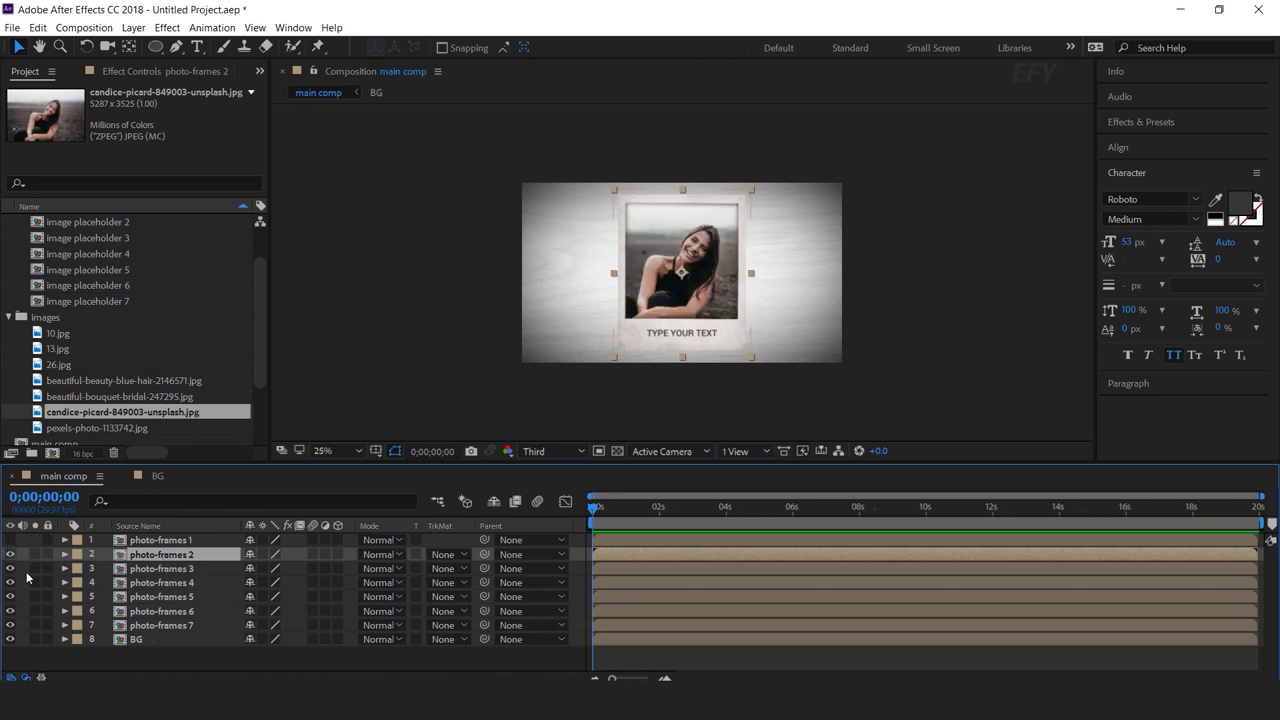
click(184, 570)
click(10, 554)
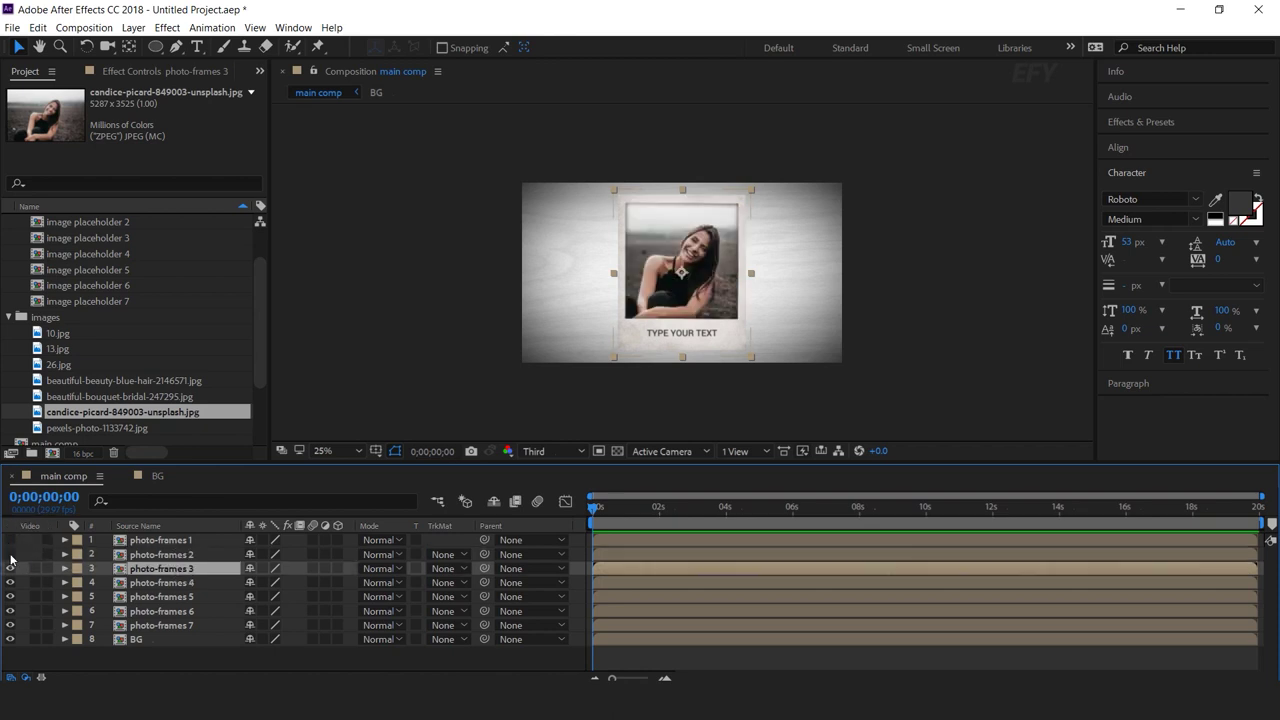
Step: In photo-frames 3, swap in image placeholder 3 and replace its photo with beautiful-bouquet-bridal-247295.jpg
double_click(184, 568)
click(181, 569)
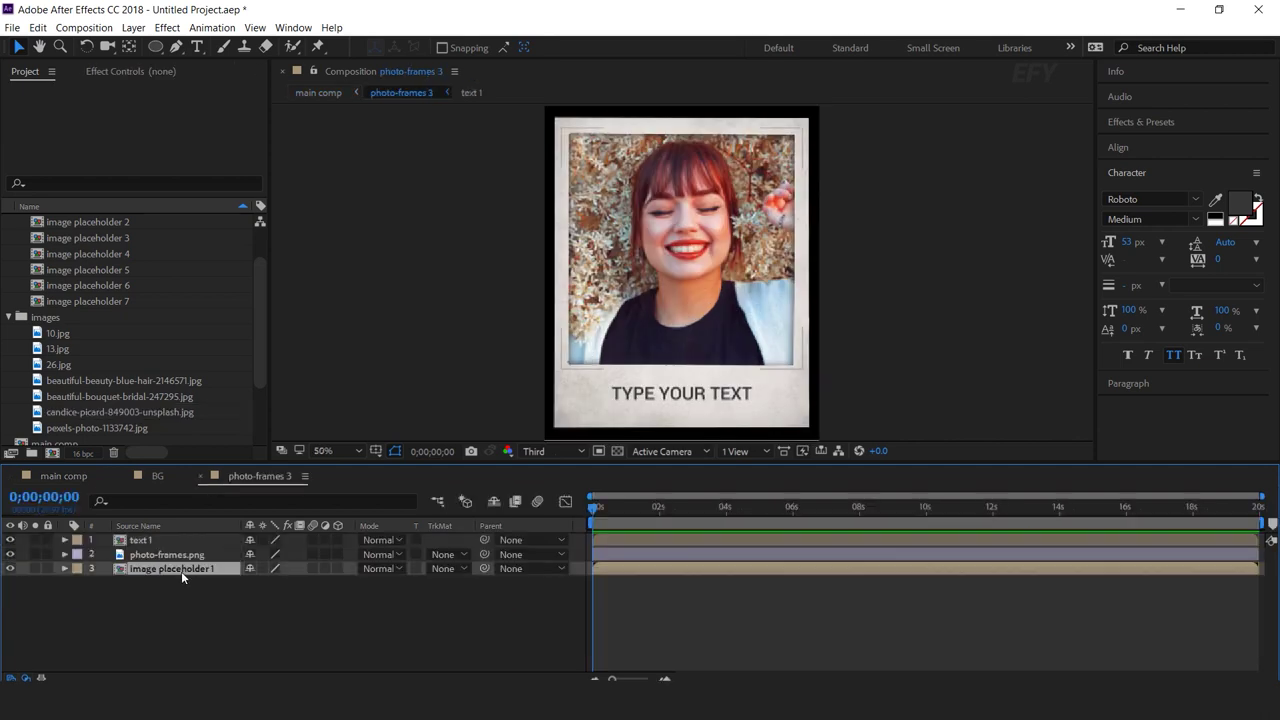
scroll(139, 316, up, 1)
drag(88, 286, 172, 568)
double_click(172, 568)
scroll(120, 380, down, 1)
drag(119, 397, 168, 541)
Step: With photo-frames 3 hidden, swap image placeholder 4 into photo-frames 4 and give it beautiful-beauty-blue-hair-2146571.jpg, rescaled to fit
click(60, 477)
click(10, 568)
double_click(168, 583)
double_click(175, 568)
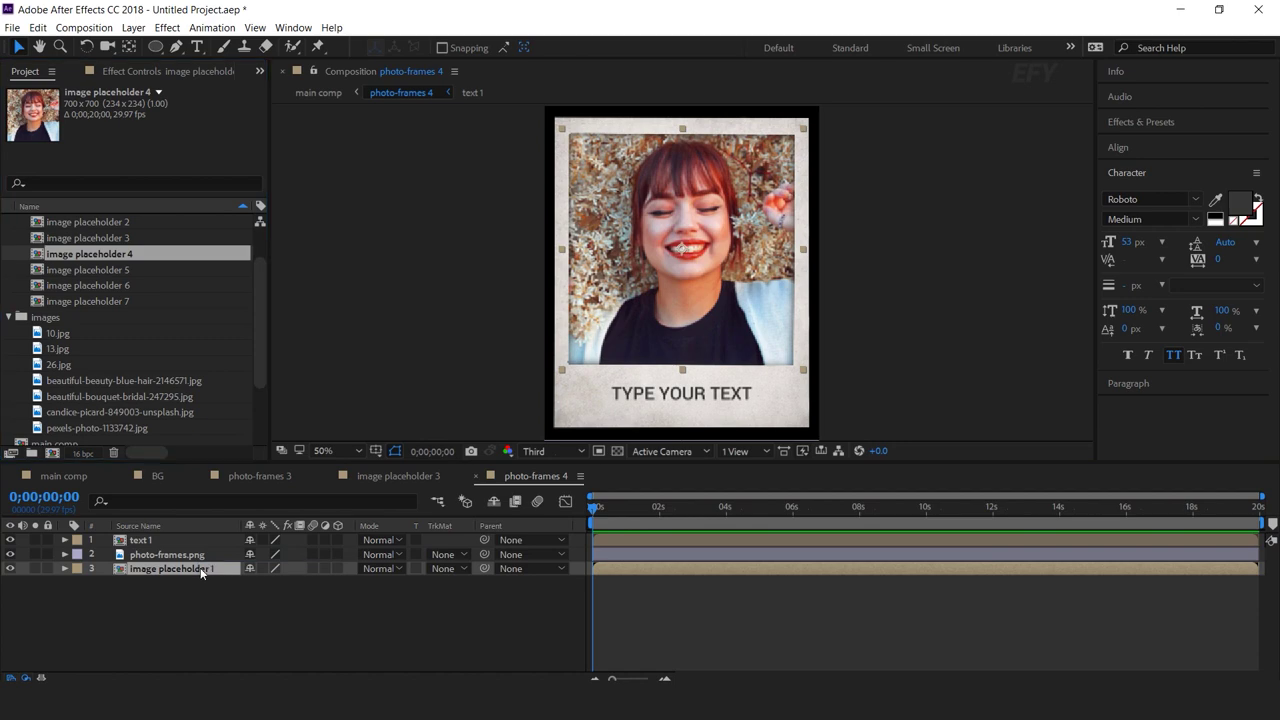
click(180, 540)
key(s)
drag(291, 560, 340, 560)
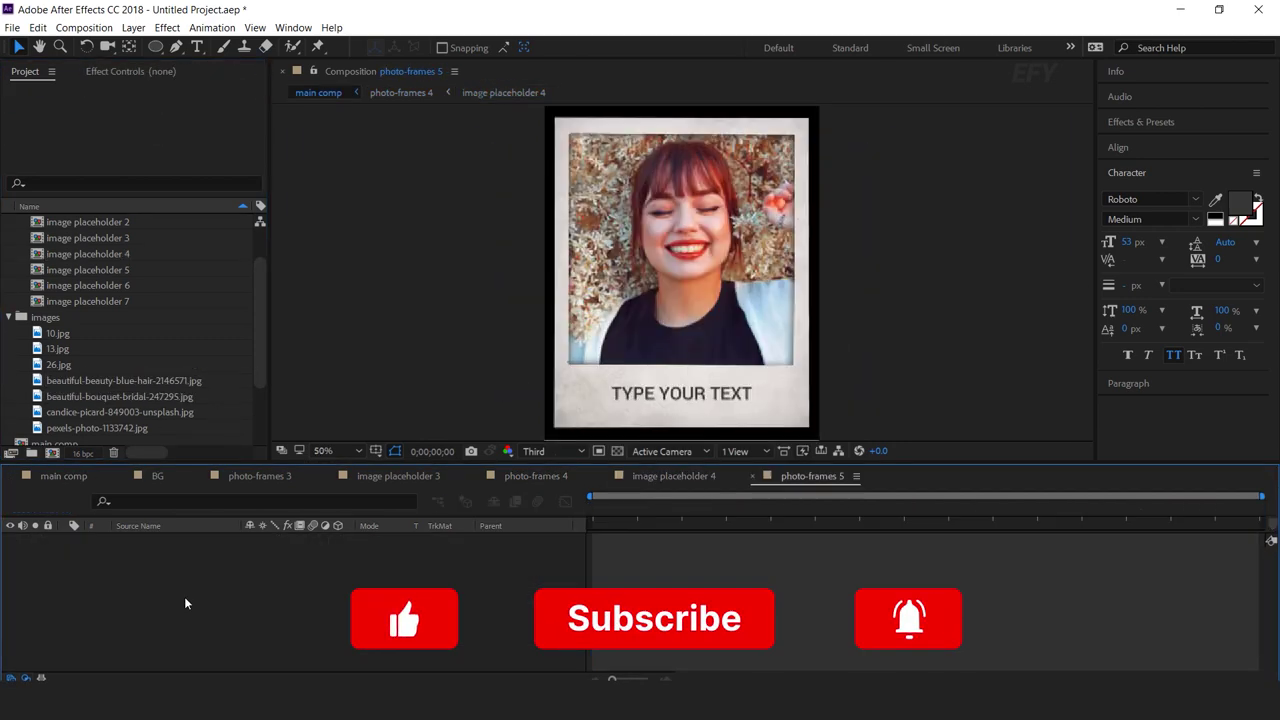
Step: In photo-frames 5, swap in image placeholder 5 and replace its photo with 26.jpg, fitted to the composition
click(143, 270)
drag(143, 273, 186, 570)
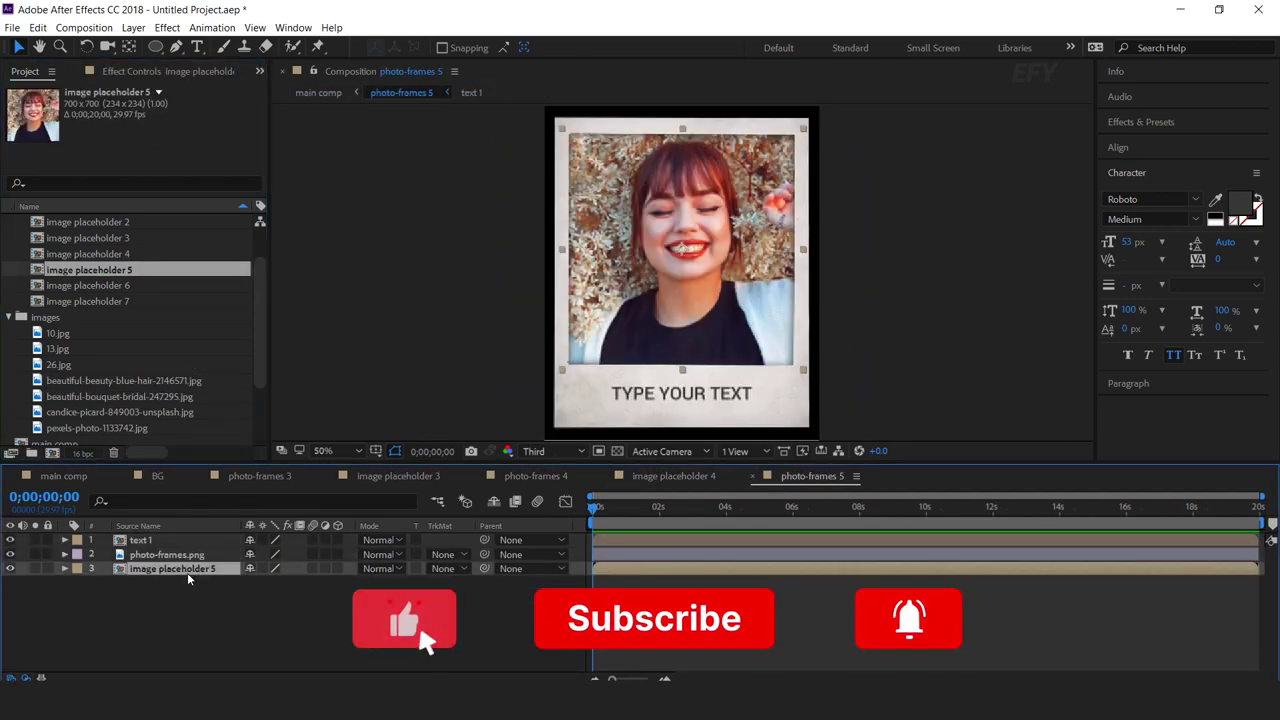
double_click(187, 570)
click(174, 411)
click(115, 381)
drag(60, 365, 180, 540)
key(ctrl+alt+f)
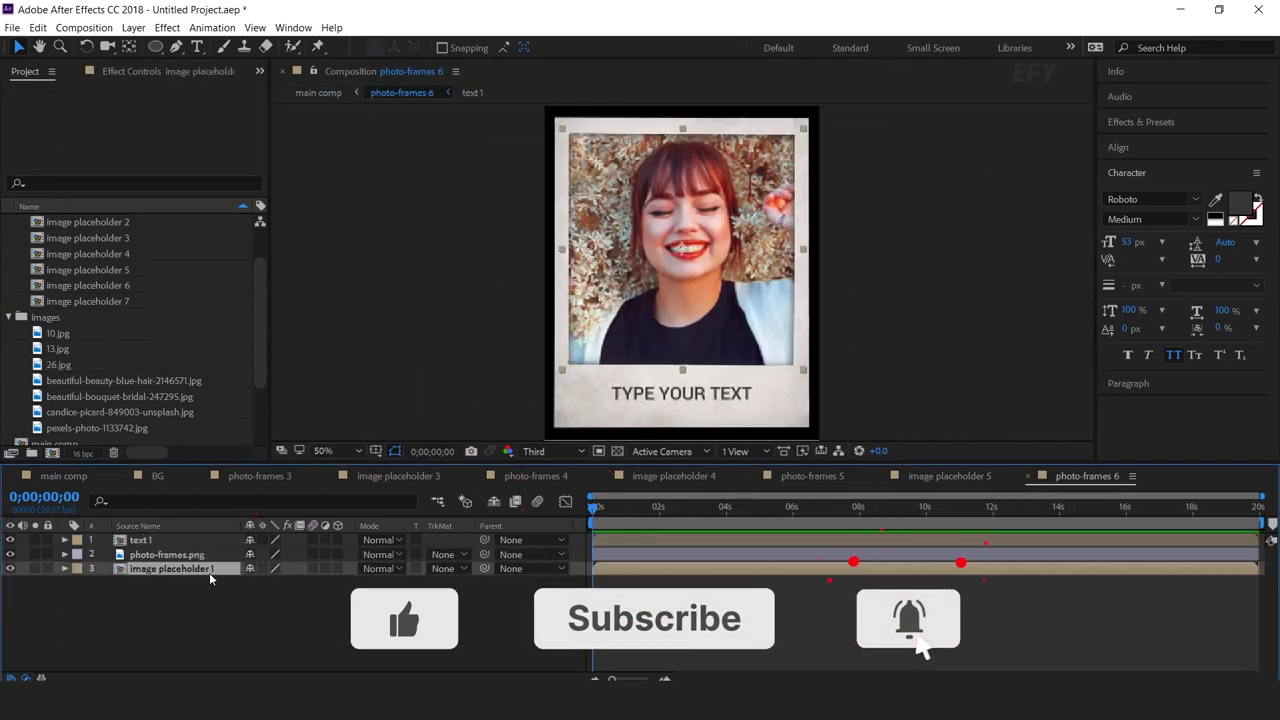
Step: In photo-frames 6, swap in image placeholder 6 and replace its photo with 13.jpg
click(88, 285)
double_click(88, 285)
drag(58, 348, 171, 484)
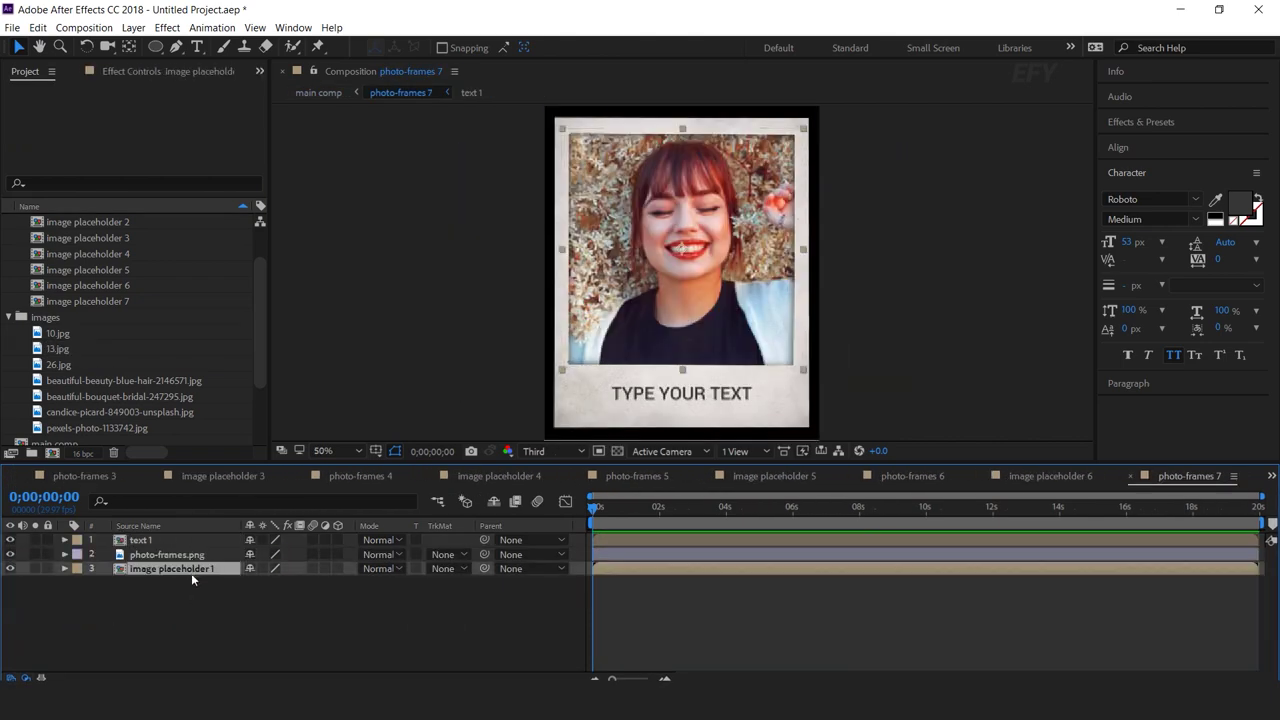
Step: In photo-frames 7, swap in image placeholder 7 and replace its photo with 10.jpg, scaled down to fit
drag(115, 301, 189, 569)
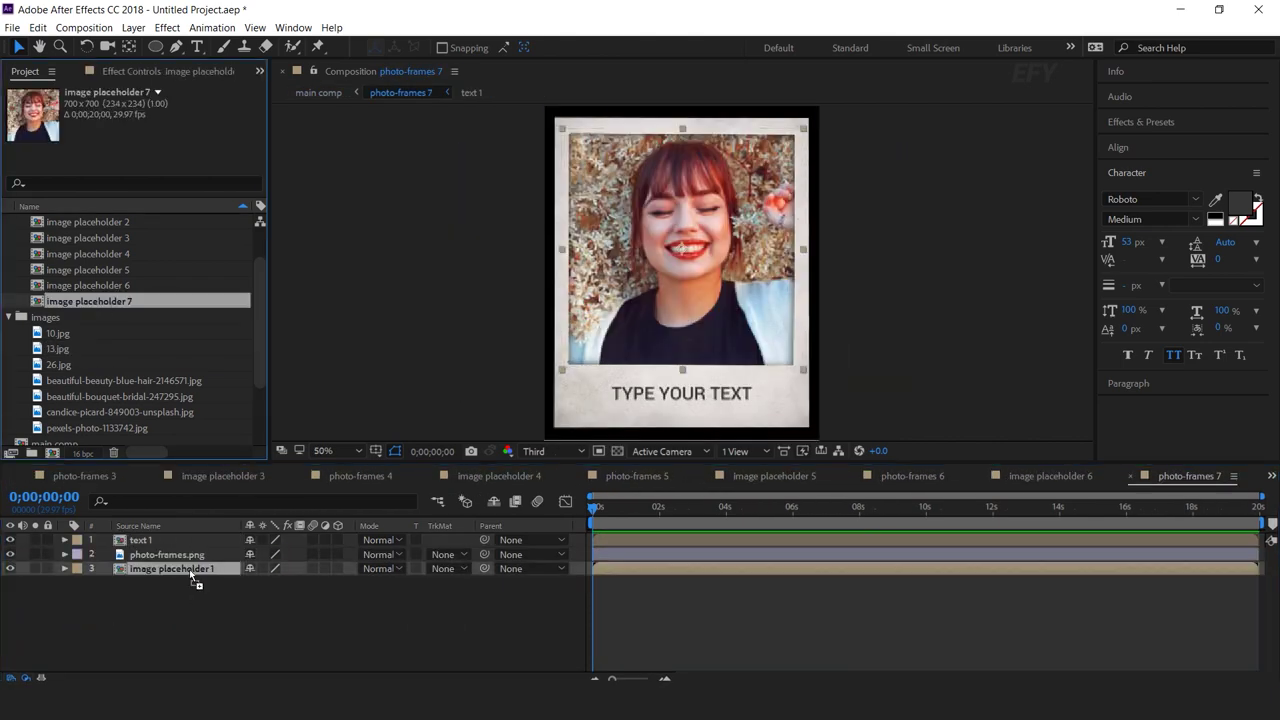
double_click(189, 569)
click(172, 540)
drag(63, 333, 184, 542)
key(s)
drag(268, 554, 145, 548)
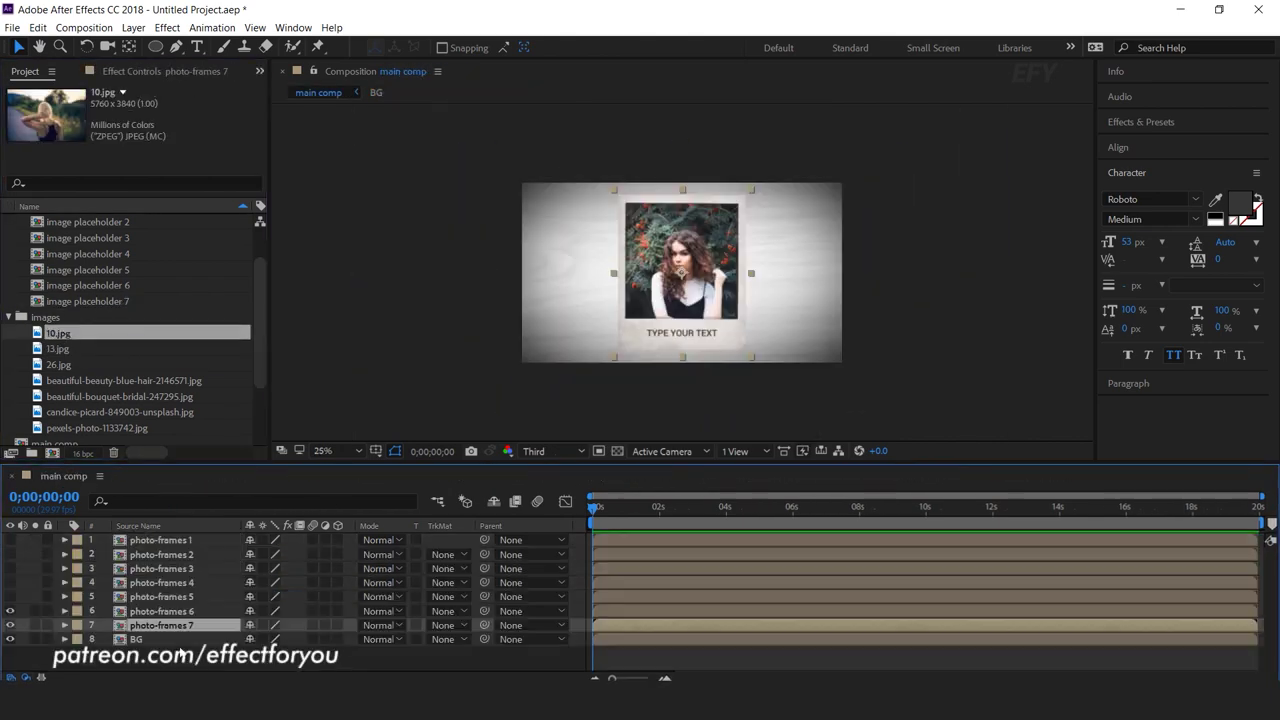
Step: Hide photo-frames 6 to check photo-frames 7, and make all seven photo-frames layers visible again in main comp
click(10, 612)
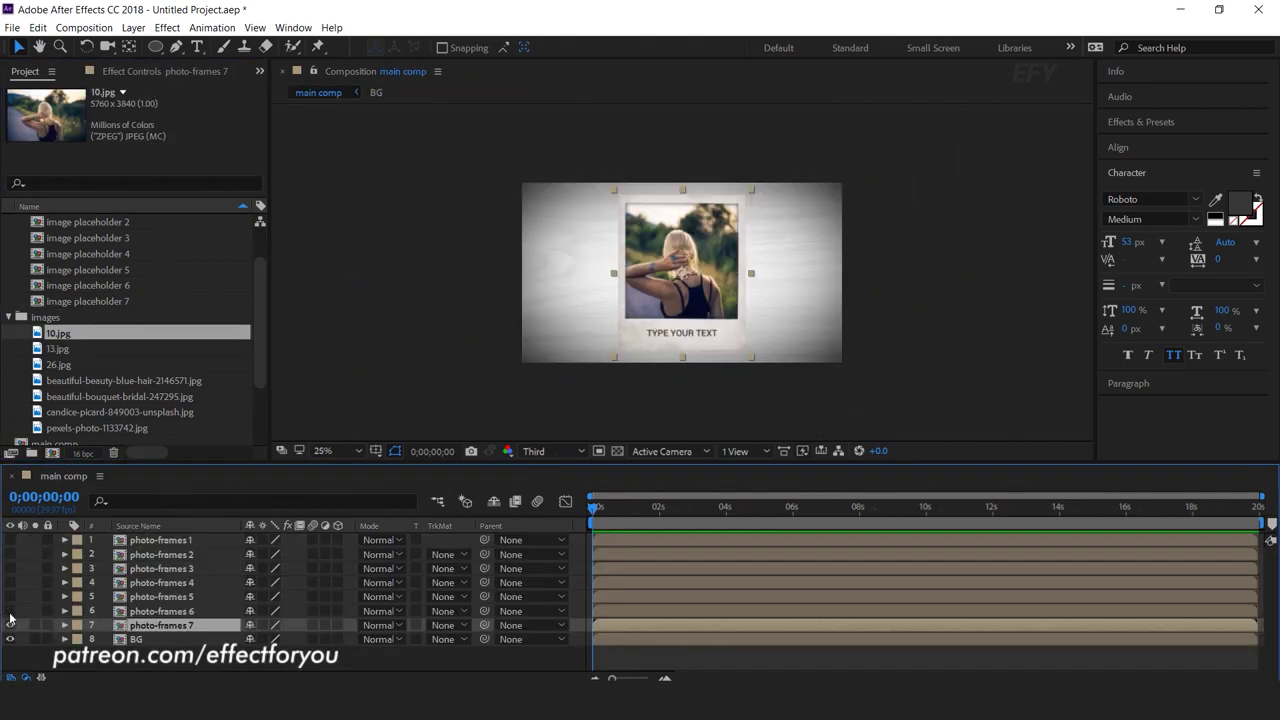
click(183, 664)
drag(12, 611, 25, 560)
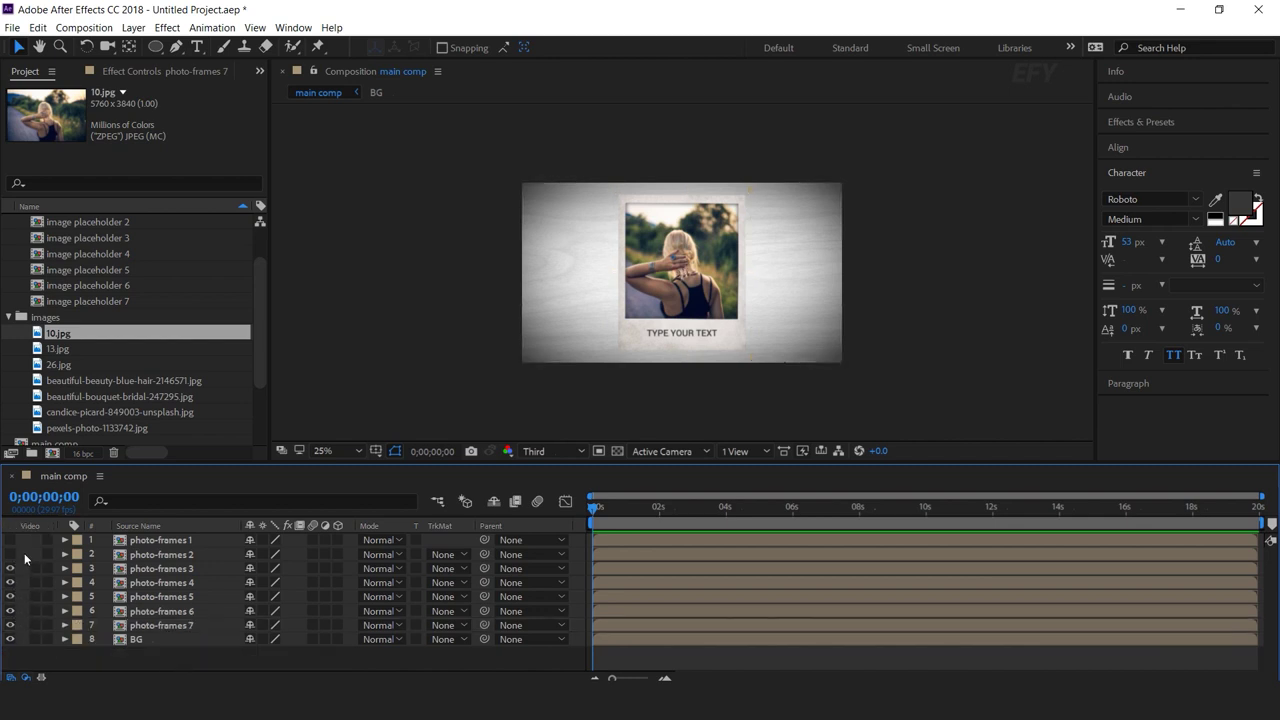
Step: Turn all seven photo-frames layers into 3D layers and collapse the images and image placeholder project folders
click(190, 626)
shift+click(165, 550)
shift+click(166, 543)
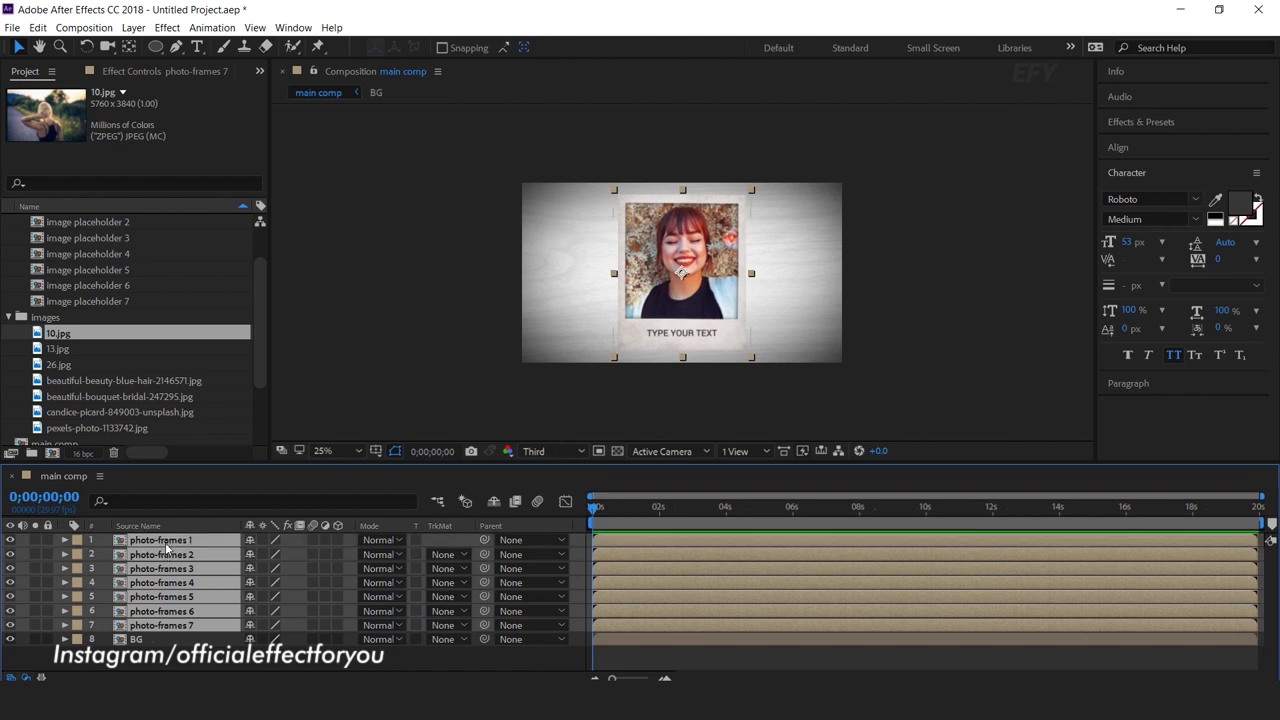
click(338, 540)
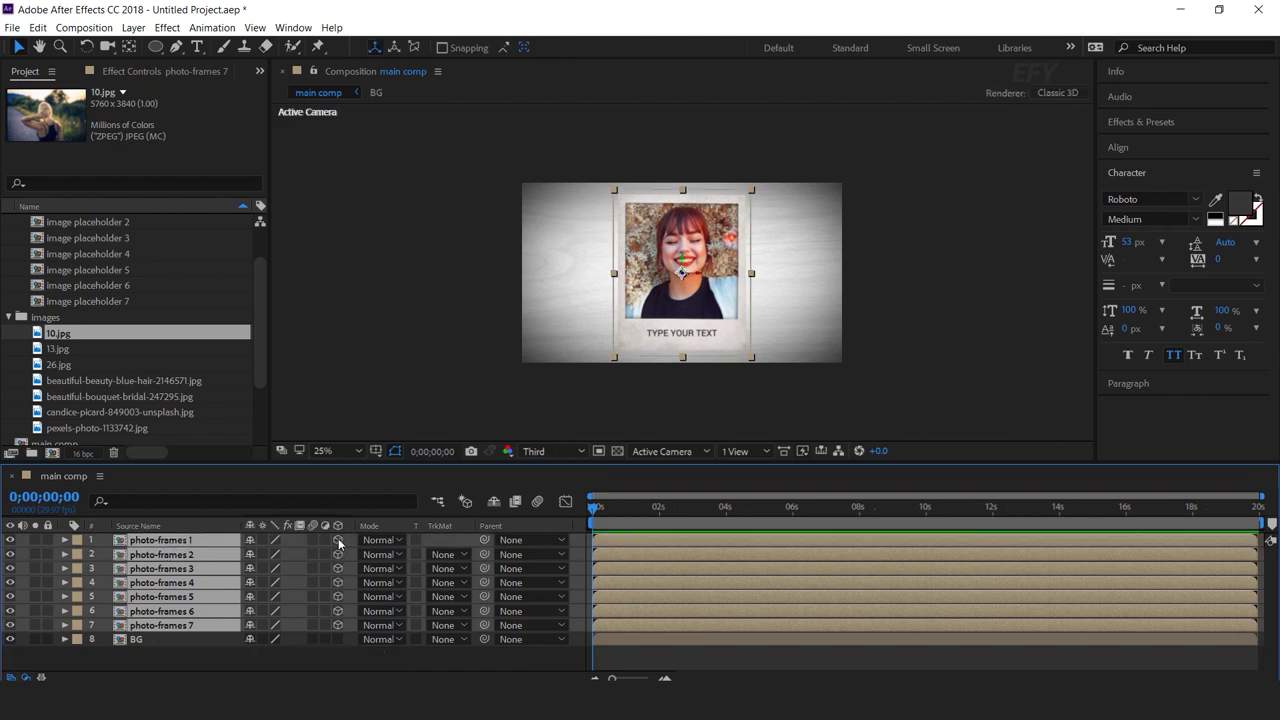
click(202, 666)
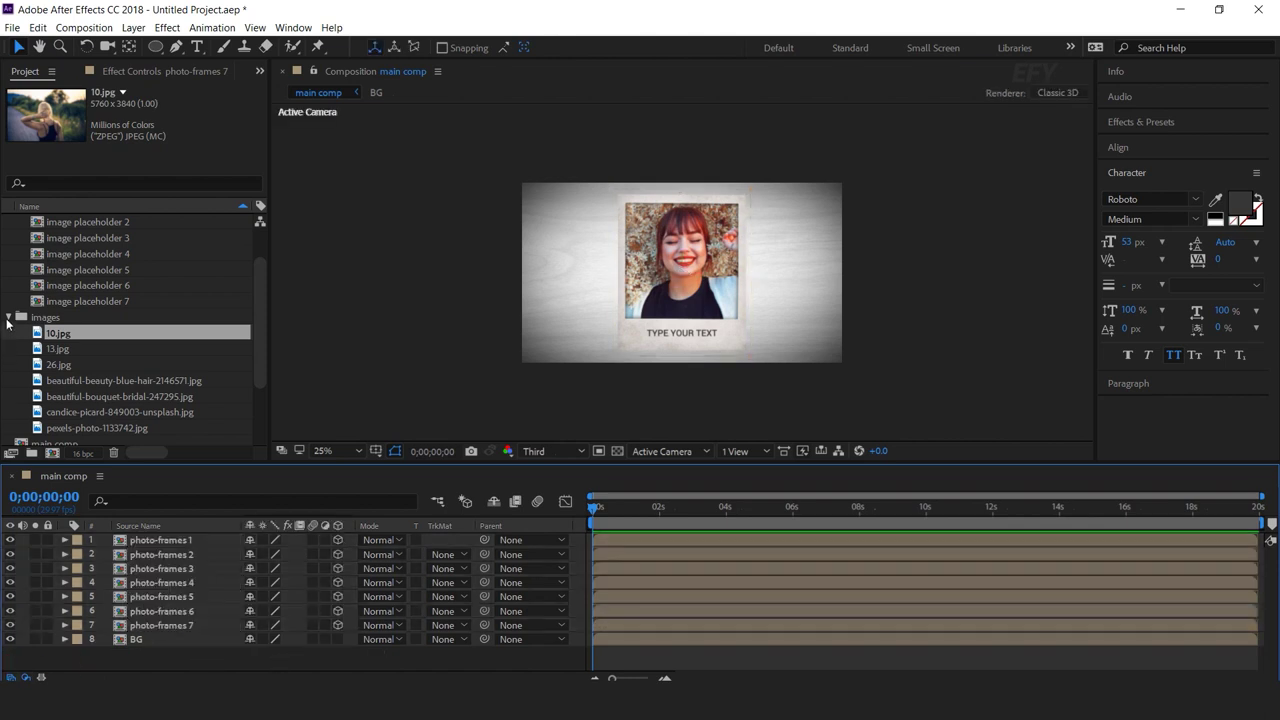
click(8, 318)
click(9, 224)
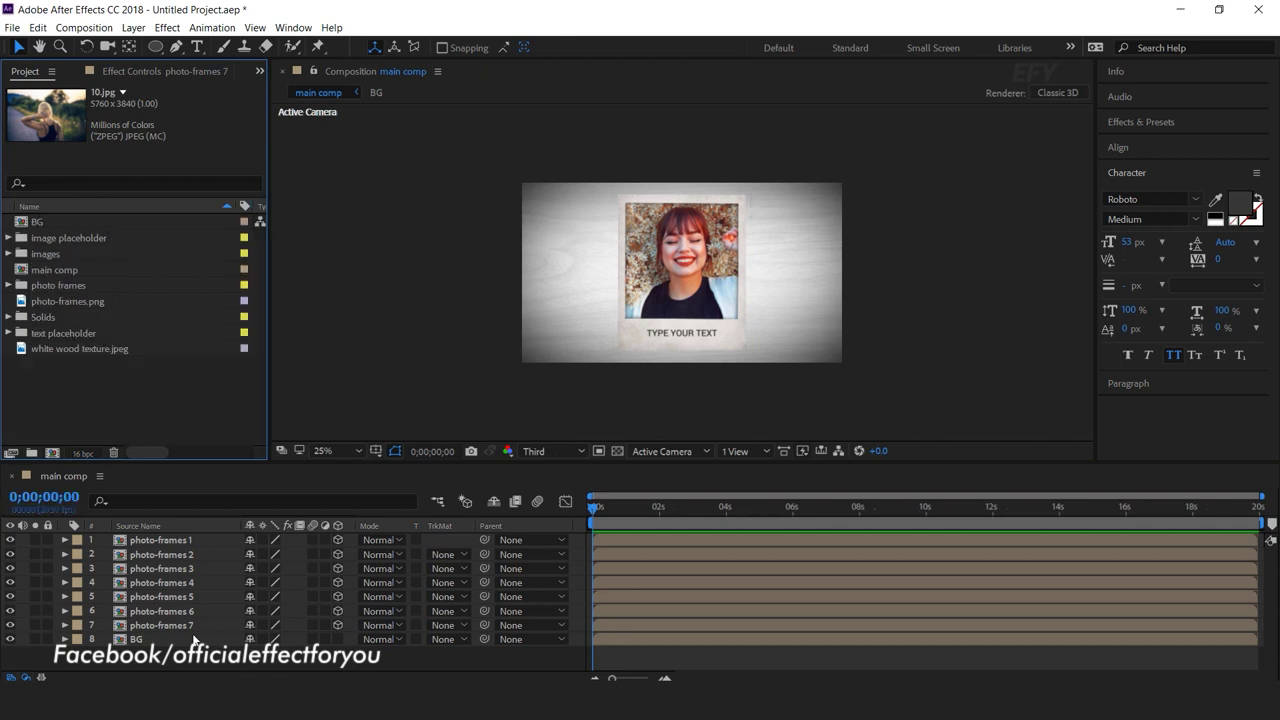
Step: Move photo-frames 2 horizontally to the right of photo-frames 1, partly beyond the composition's edge
click(188, 541)
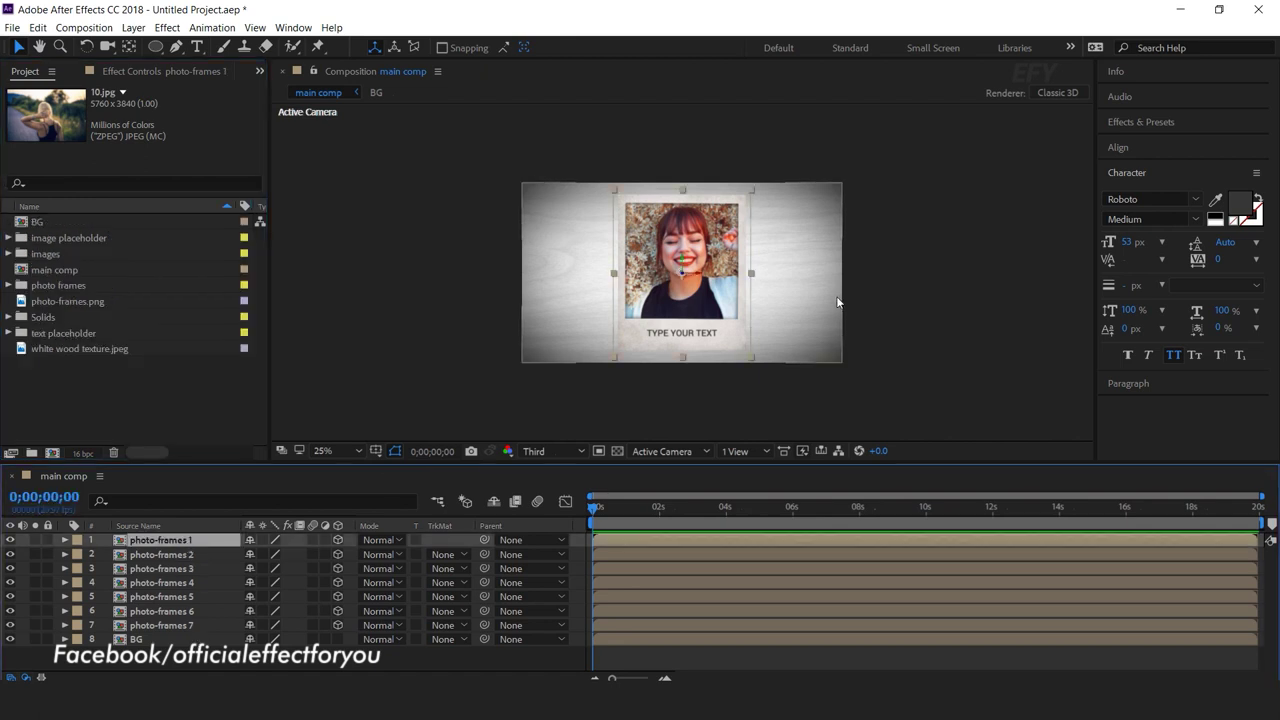
click(185, 556)
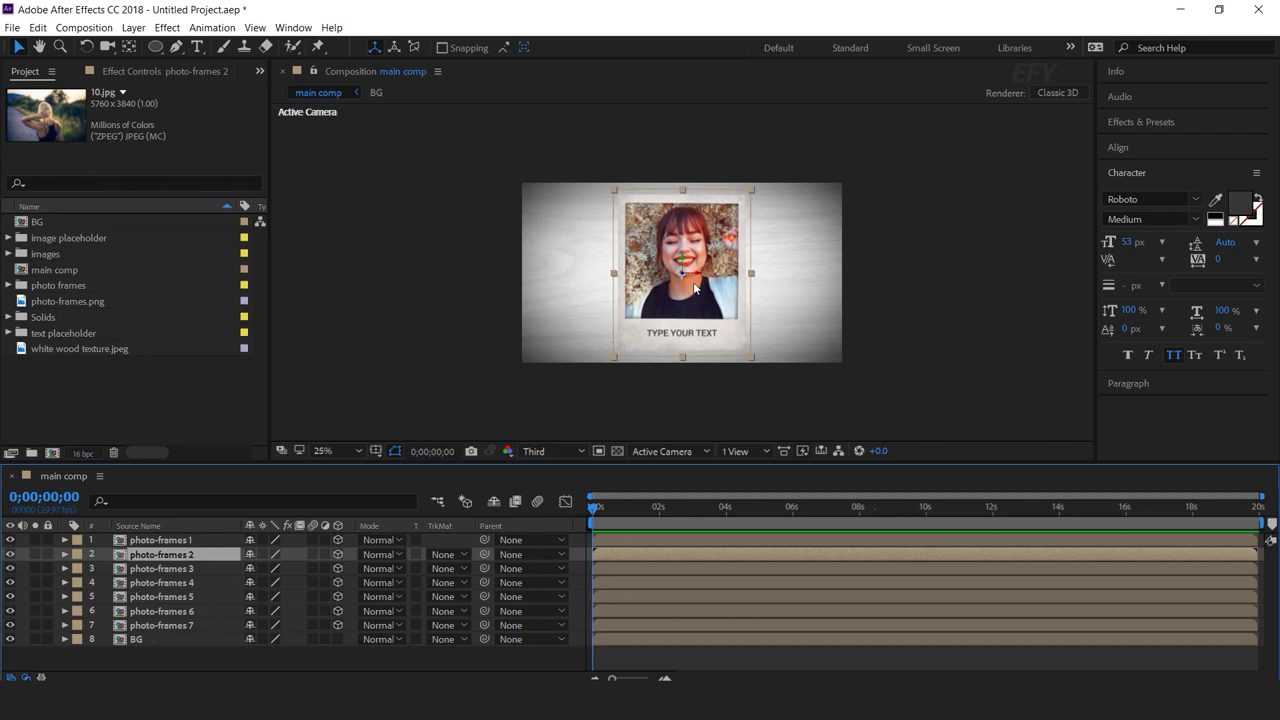
drag(713, 284, 878, 280)
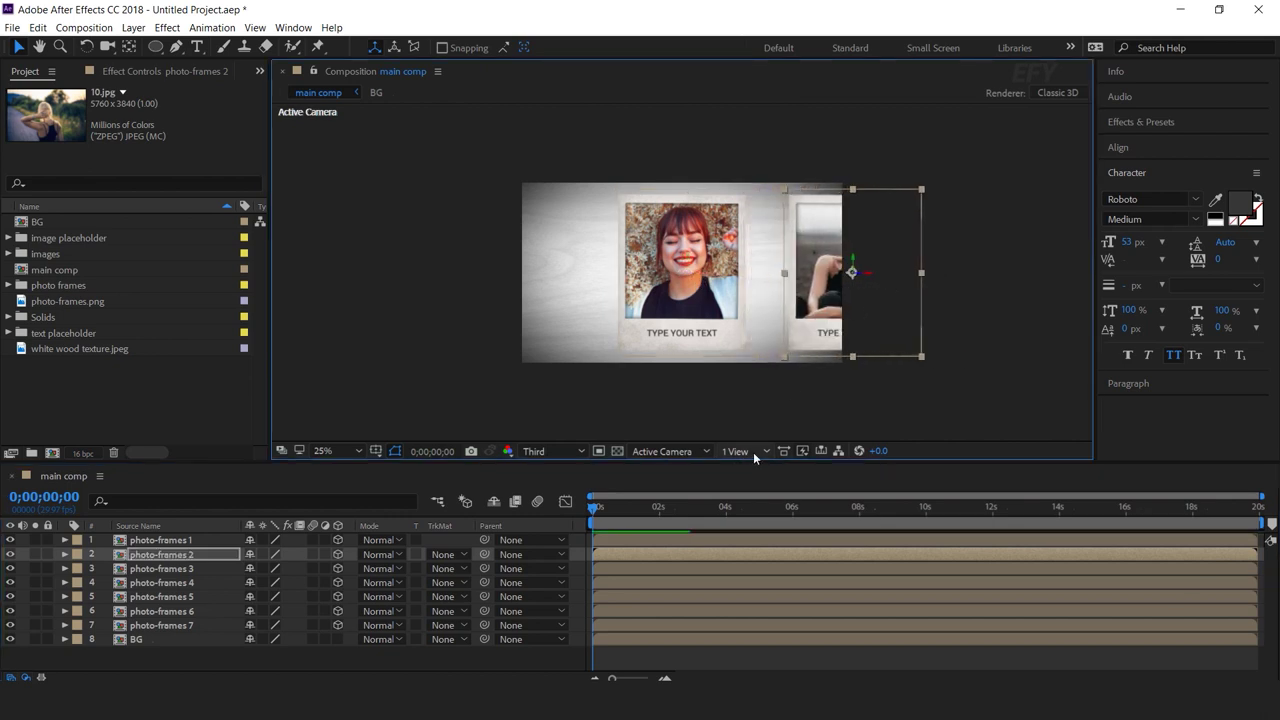
Step: Switch to a two-view layout with Top and Active Camera, and push photo-frames 2 back in depth behind photo-frames 1
click(752, 451)
click(800, 485)
click(560, 220)
click(563, 280)
drag(563, 284, 563, 241)
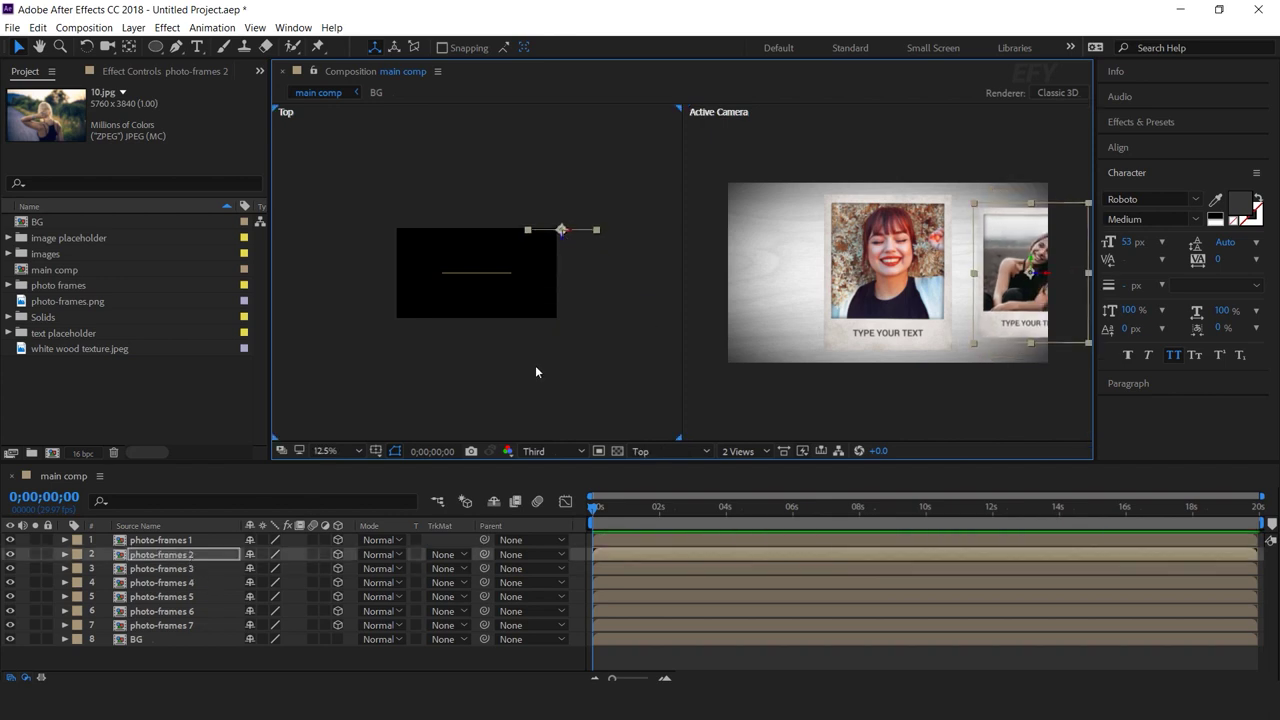
Step: Set the orientation of photo-frames 2 to 0°, 56°, 341° and nudge its position in the Top view
key(r)
mouse_move(288, 568)
mouse_down()
mouse_move(263, 568)
mouse_move(310, 571)
mouse_up()
drag(559, 243, 556, 246)
Step: Move photo-frames 3 far back and to the left of the central frame, and tilt it with the Rotation tool
scroll(178, 610, down, 2)
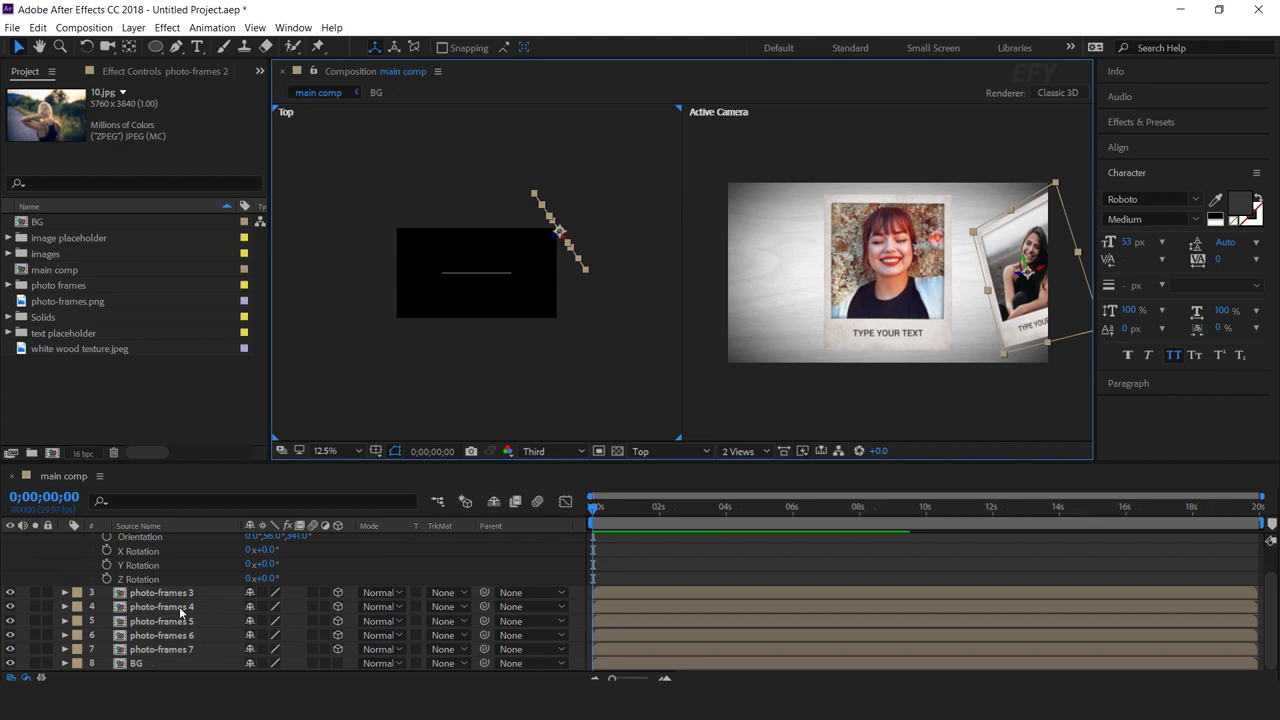
click(185, 595)
drag(888, 278, 648, 543)
drag(918, 283, 675, 301)
key(w)
drag(812, 237, 780, 249)
Step: Push photo-frames 4 back in depth and place it at the composition's lower-left corner
click(167, 609)
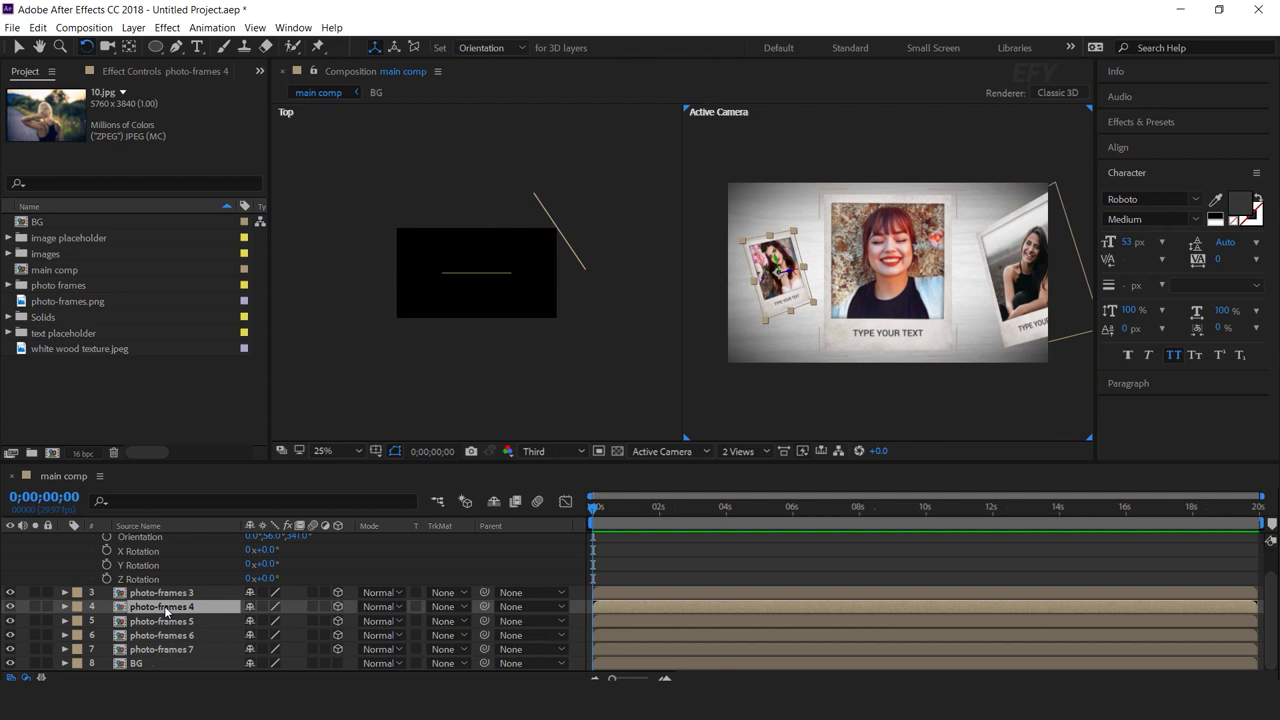
key(v)
drag(477, 282, 477, 243)
drag(485, 235, 426, 236)
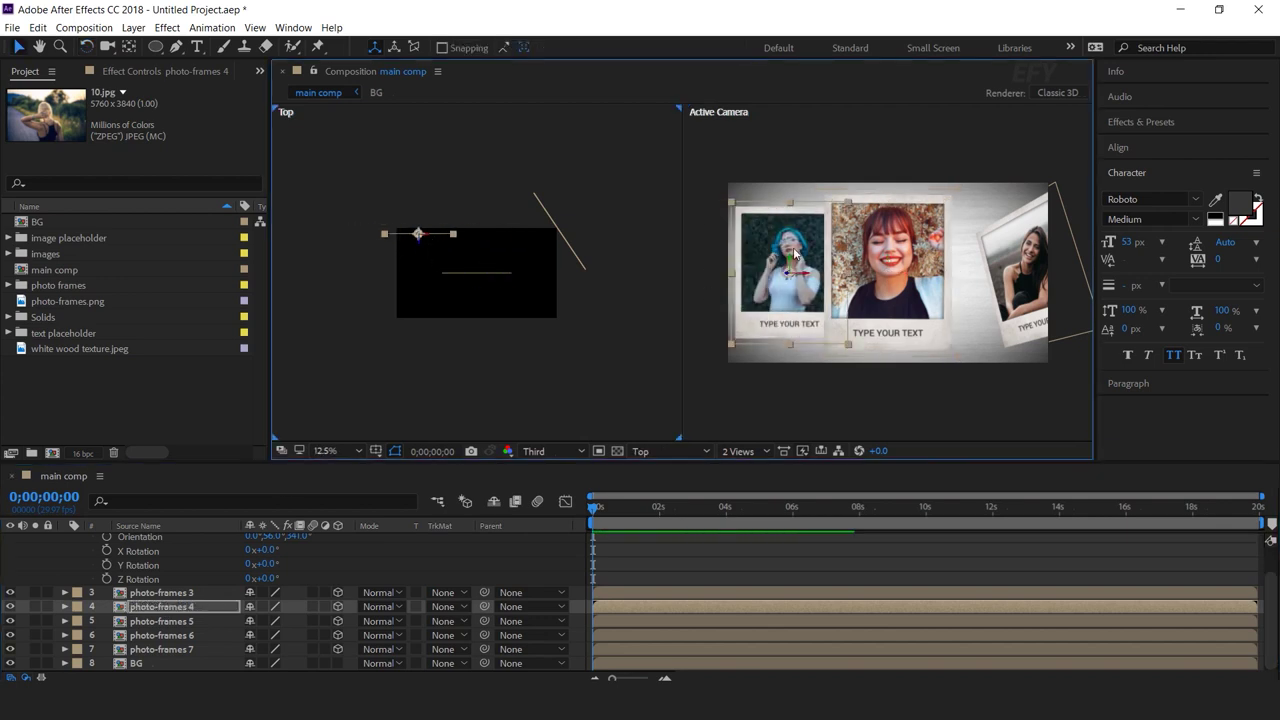
drag(790, 275, 764, 380)
Step: Set the orientation of photo-frames 4 to 342°, 322°, 329° and its Y rotation to -12°
key(r)
drag(253, 620, 229, 620)
drag(270, 650, 236, 620)
drag(313, 621, 281, 612)
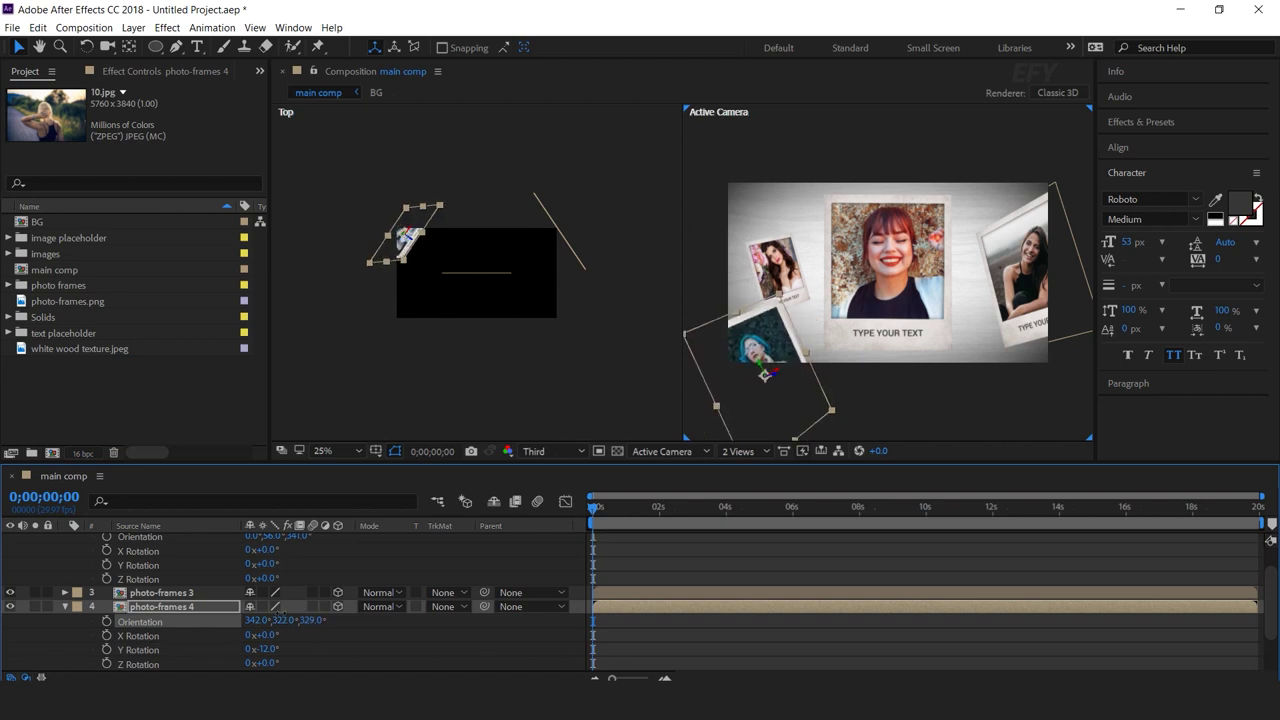
Step: Push photo-frames 6 and photo-frames 7 back in depth, placing photo-frames 7 at the upper left behind the central frame
scroll(178, 662, down, 2)
click(155, 635)
drag(478, 275, 480, 167)
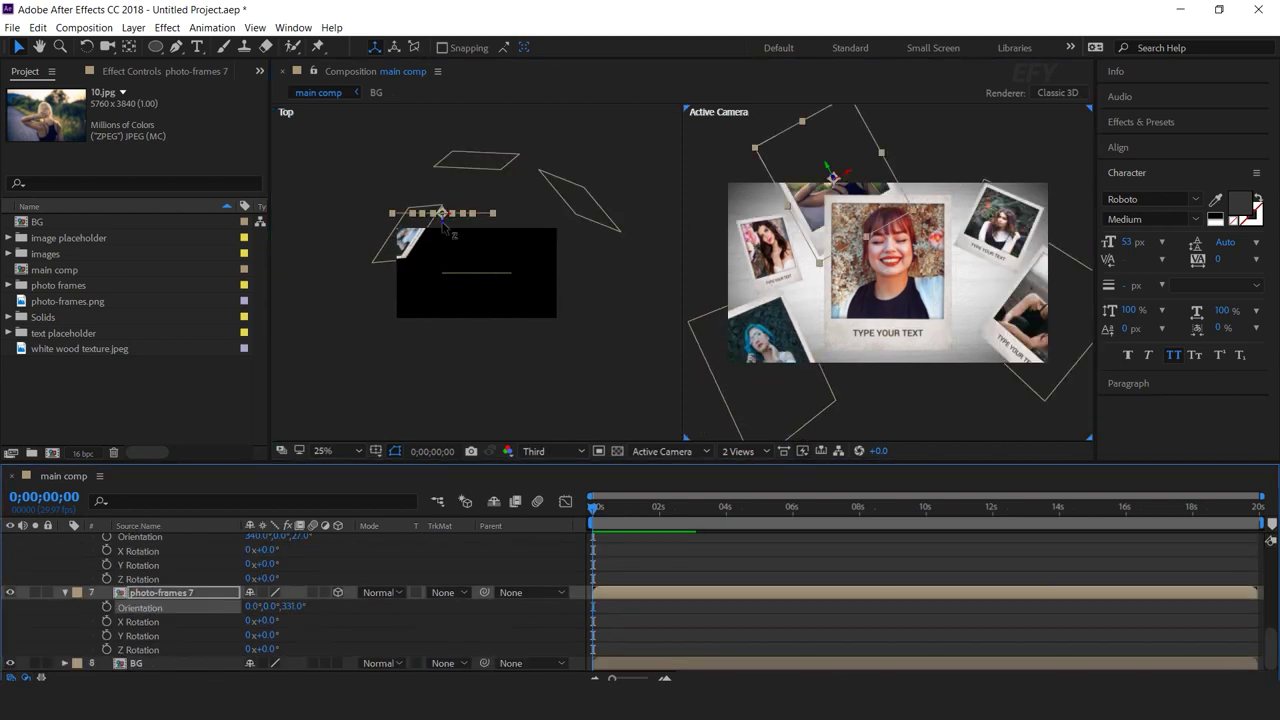
drag(443, 226, 523, 107)
drag(848, 200, 810, 204)
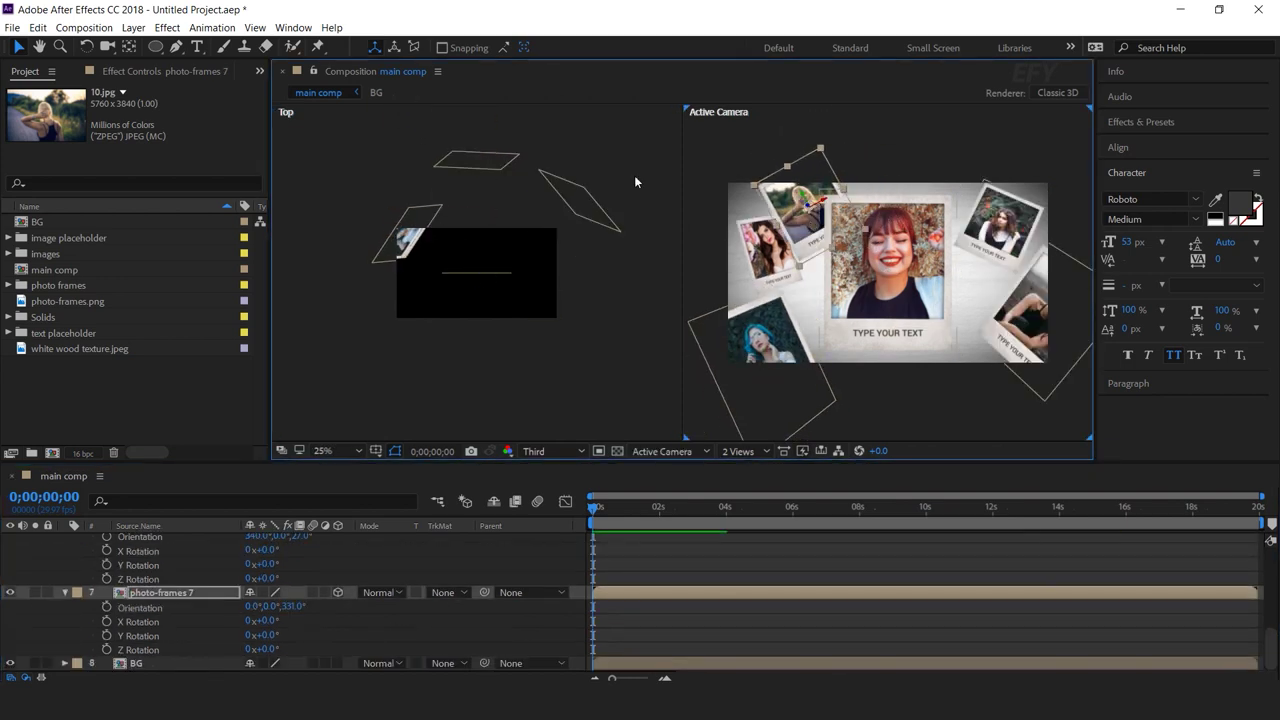
Step: Fine-tune the positions of photo-frames 7 and the upper-right, lower-right and lower-left frames around the central frame
scroll(447, 195, down, 1)
drag(445, 188, 449, 165)
drag(822, 204, 845, 175)
drag(1014, 240, 1021, 217)
drag(1027, 304, 1012, 306)
drag(748, 358, 768, 346)
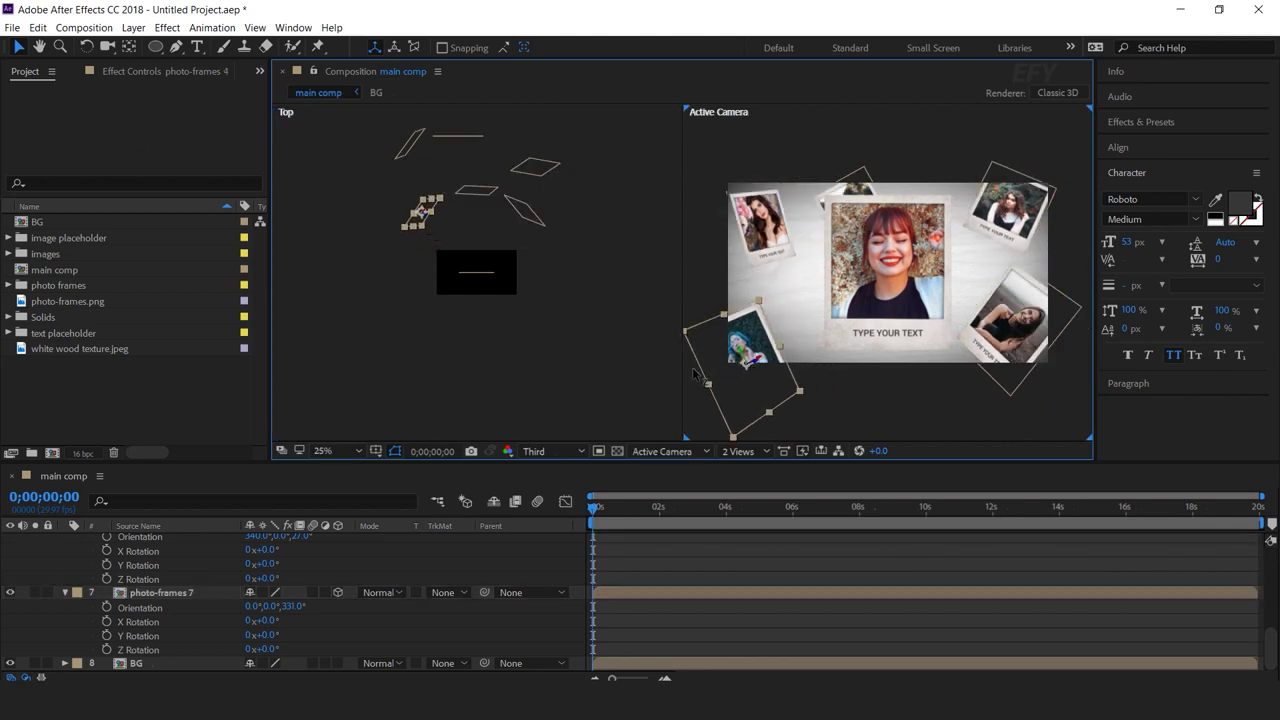
Step: Move the lower-left and upper-right frames further inward toward the central frame
drag(525, 212, 533, 200)
drag(1012, 214, 998, 230)
click(978, 386)
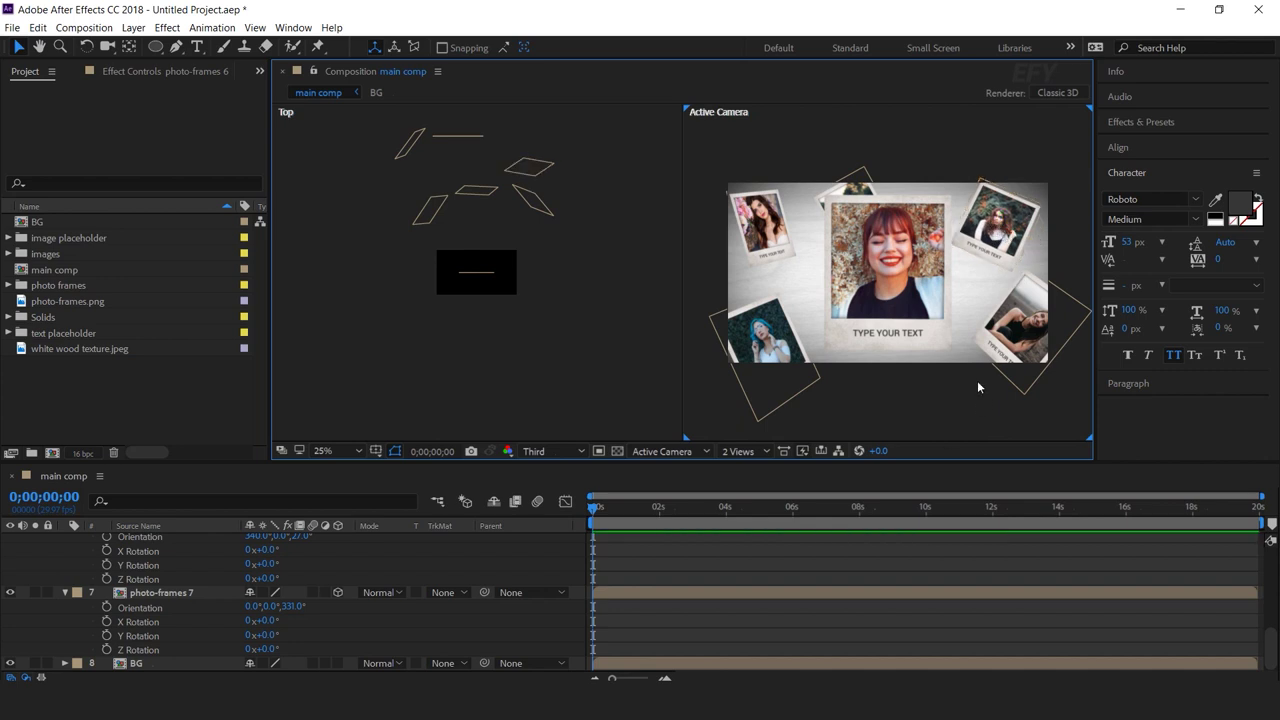
Step: Collapse the expanded layer properties and switch the composition to a single Active Camera view
click(816, 561)
key(u)
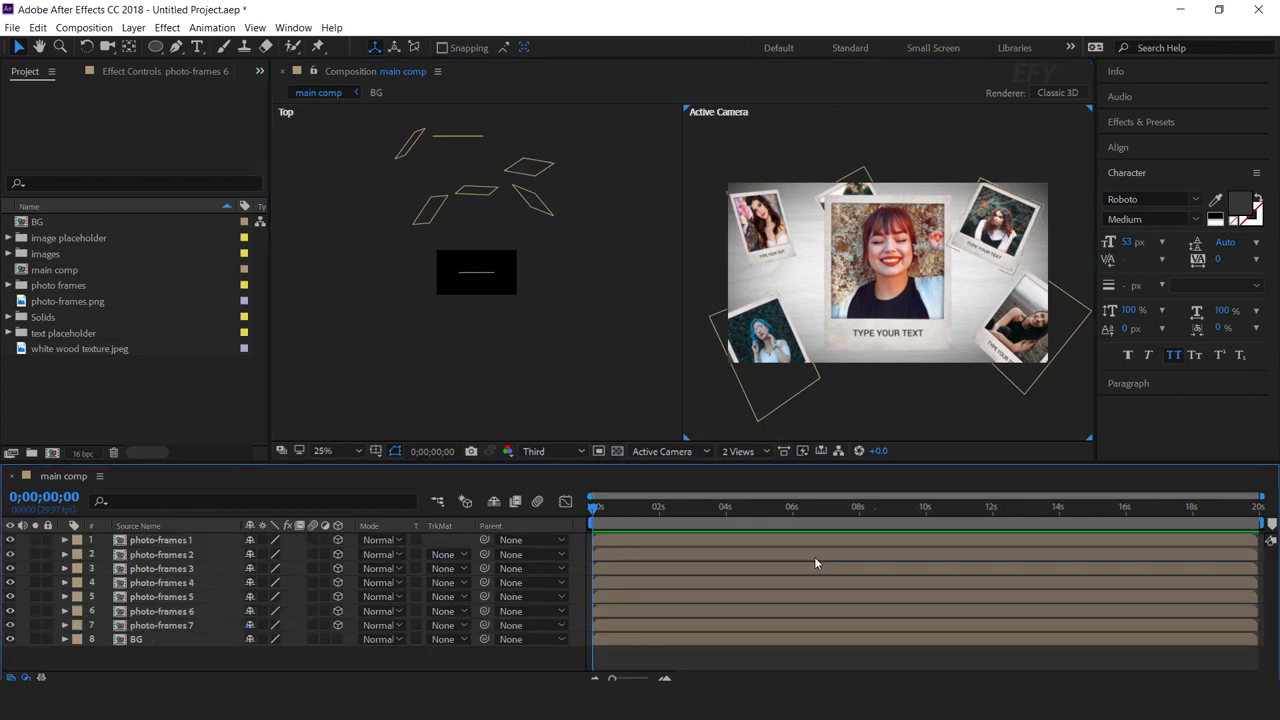
click(740, 451)
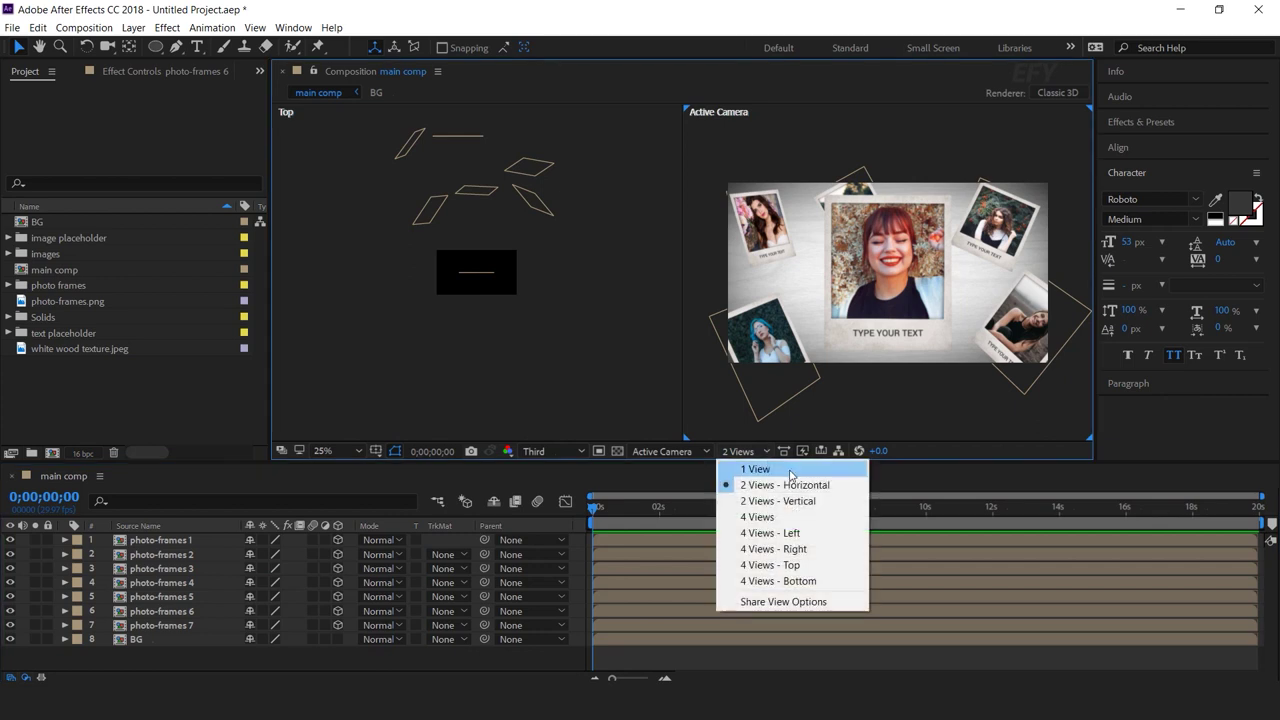
click(775, 467)
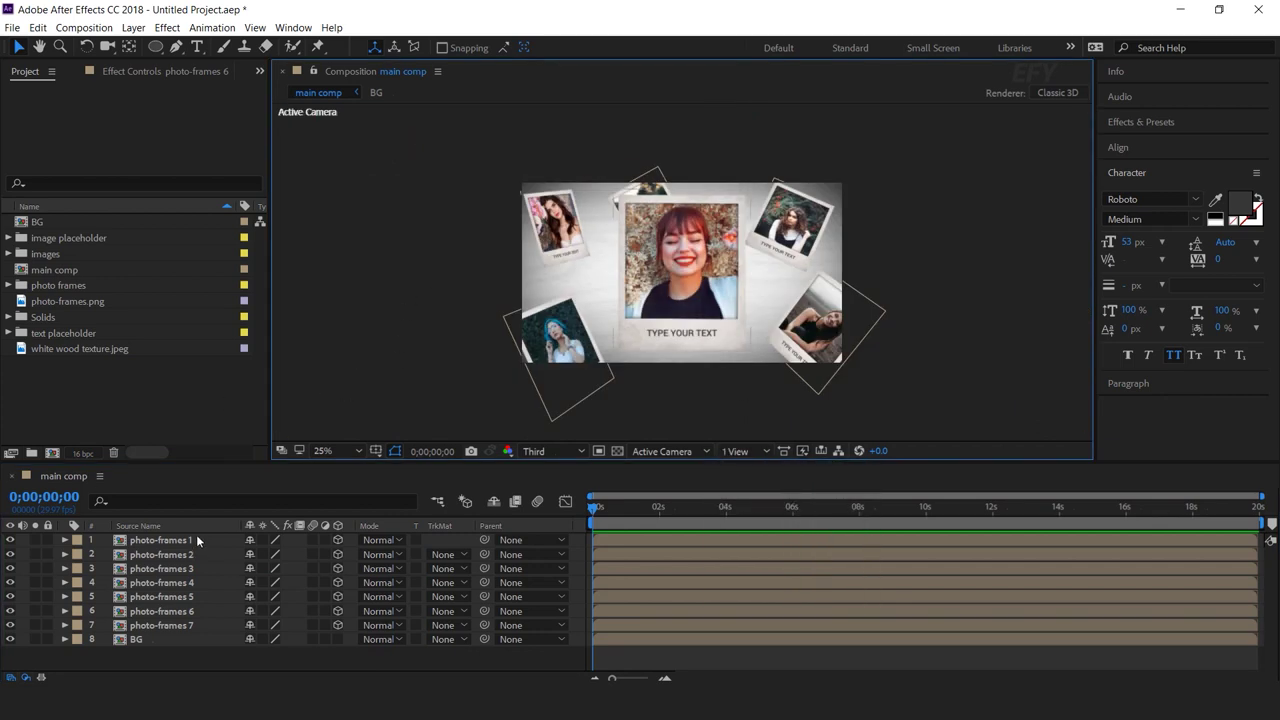
Step: Add a two-node camera with the 50mm preset to the main comp
right_click(371, 352)
mouse_move(405, 357)
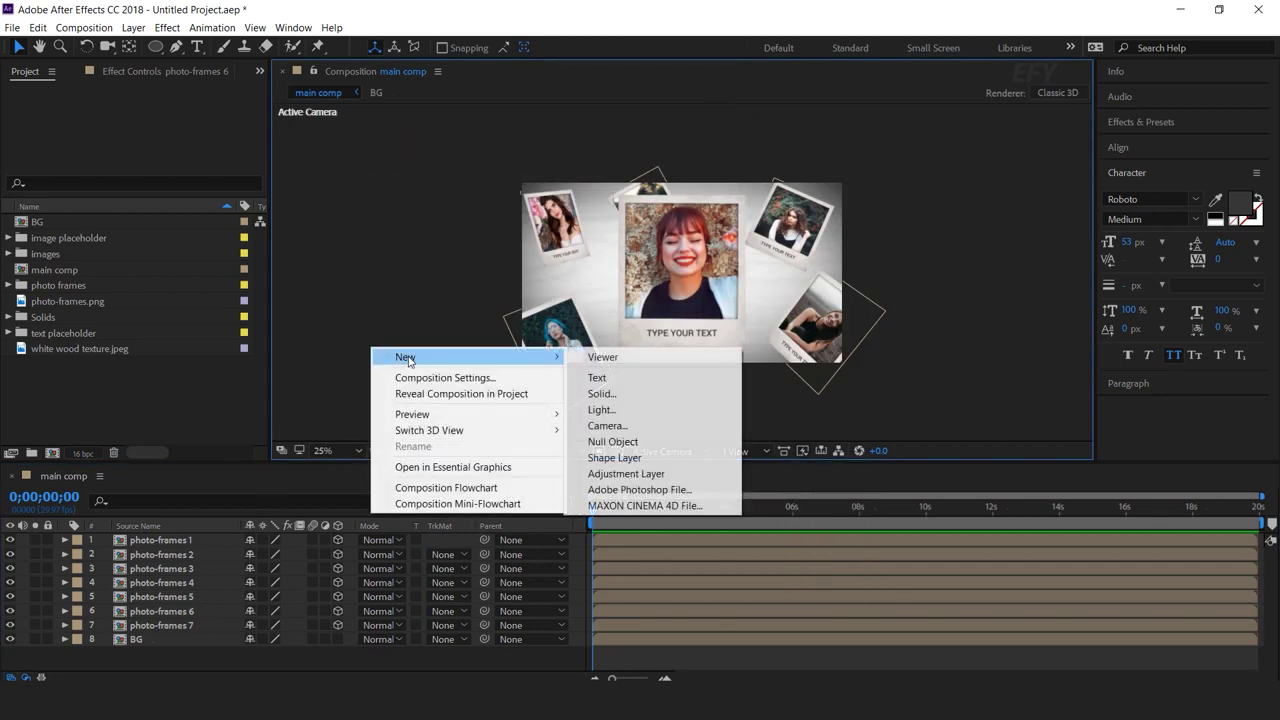
click(610, 426)
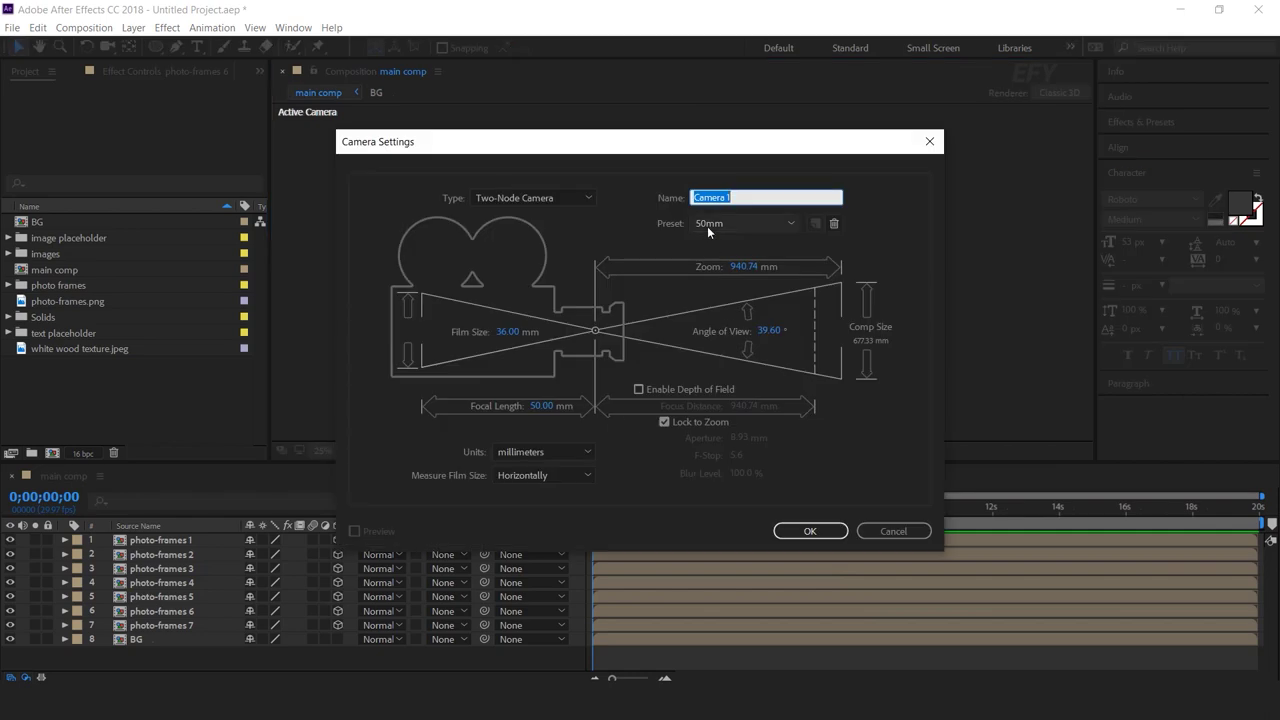
click(816, 531)
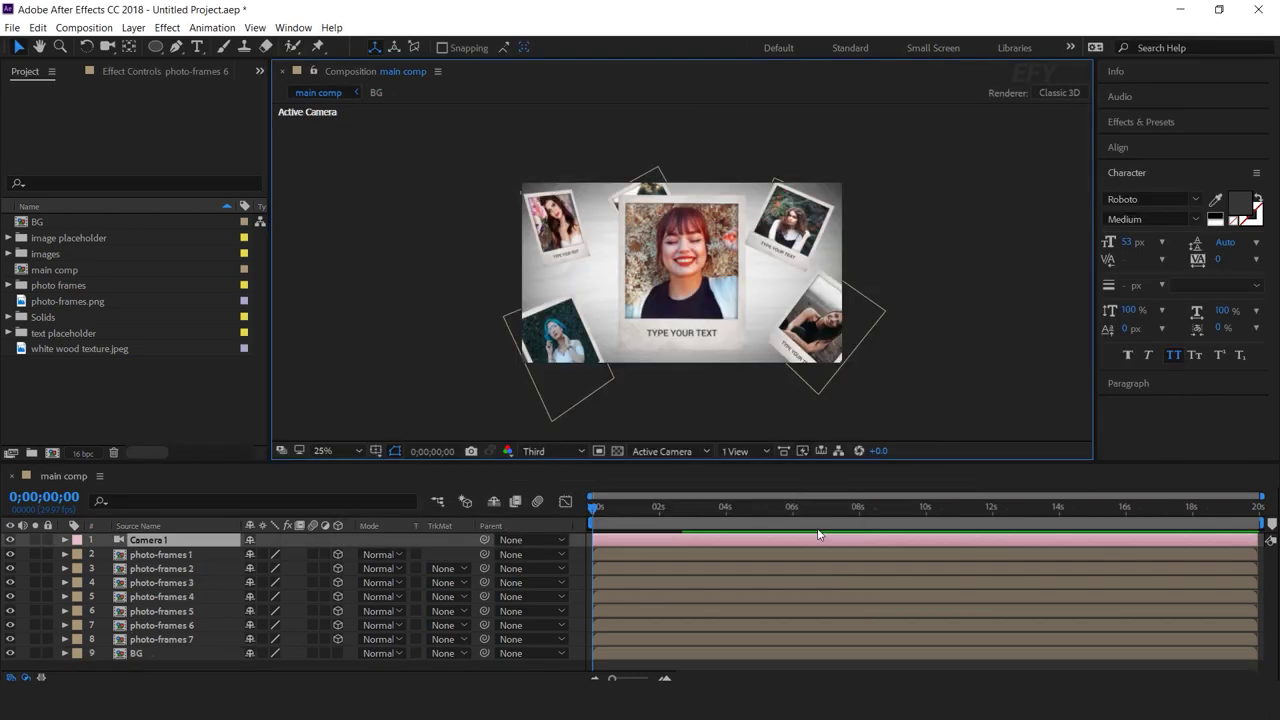
Step: Turn on the camera's depth of field, with a focus distance of about 1883.7 pixels and a blur level of 200%
click(65, 540)
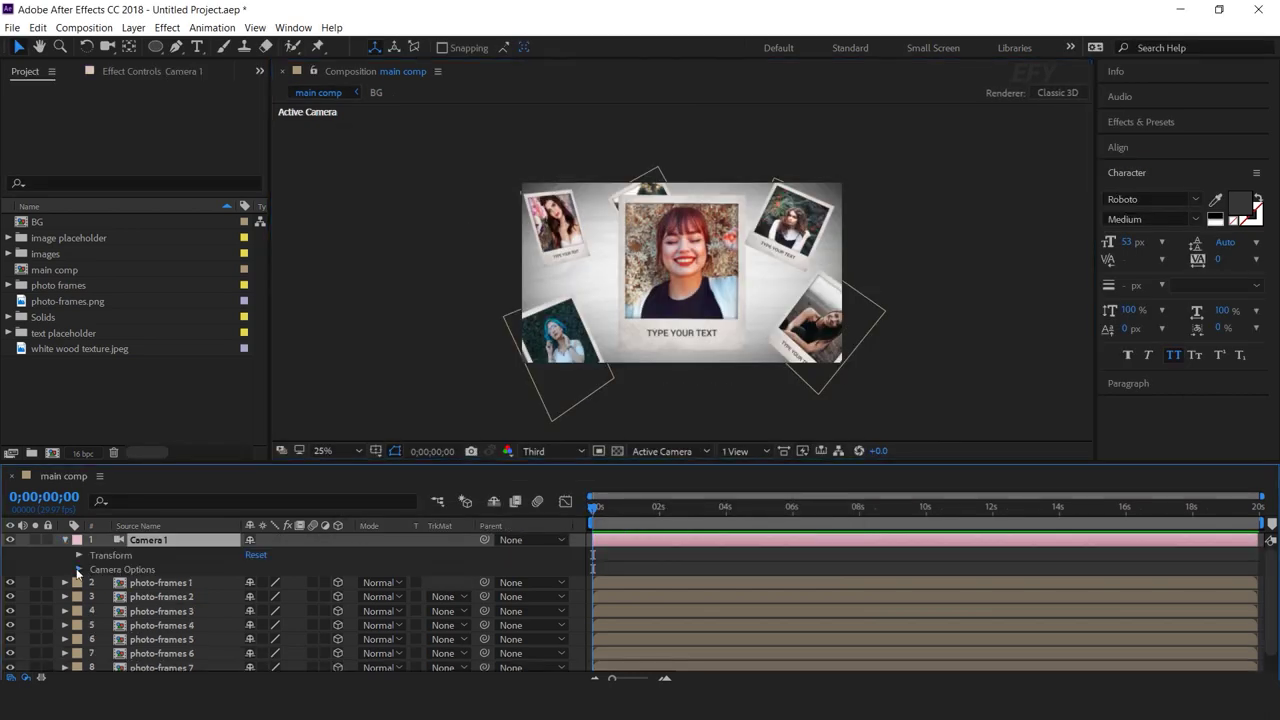
click(78, 570)
key(period)
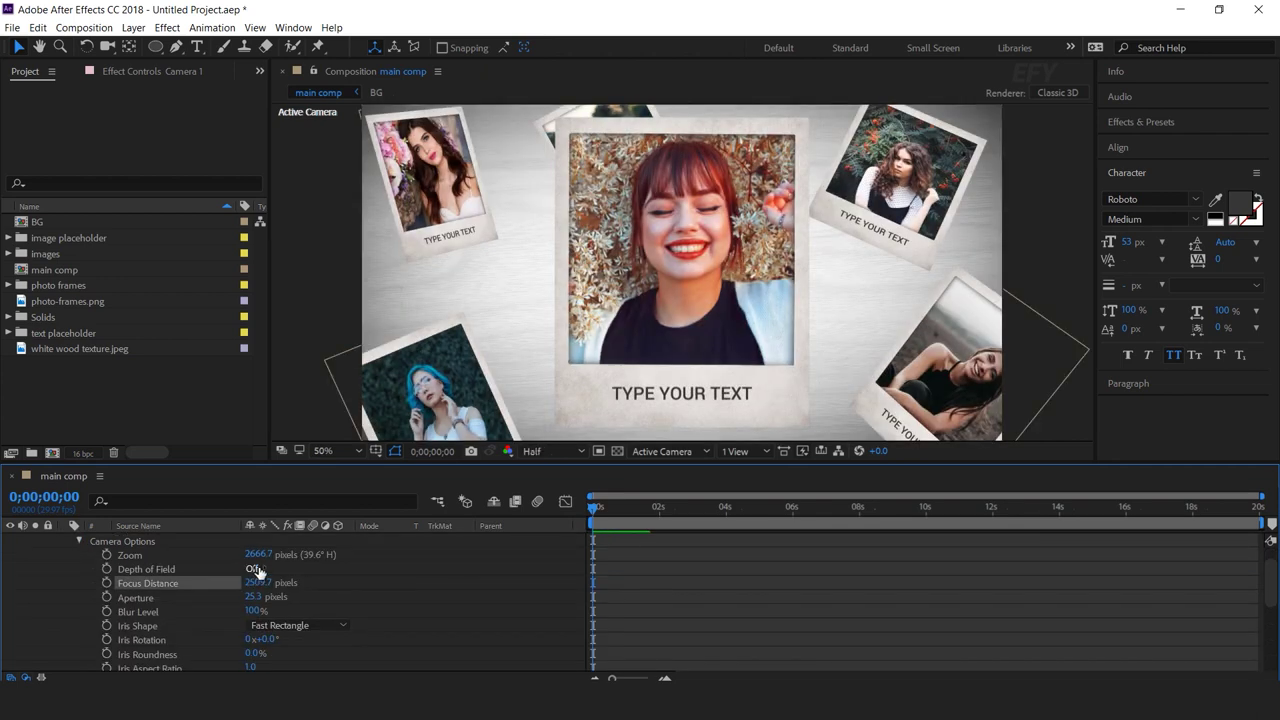
click(251, 568)
drag(258, 582, 232, 583)
click(257, 611)
text(2)
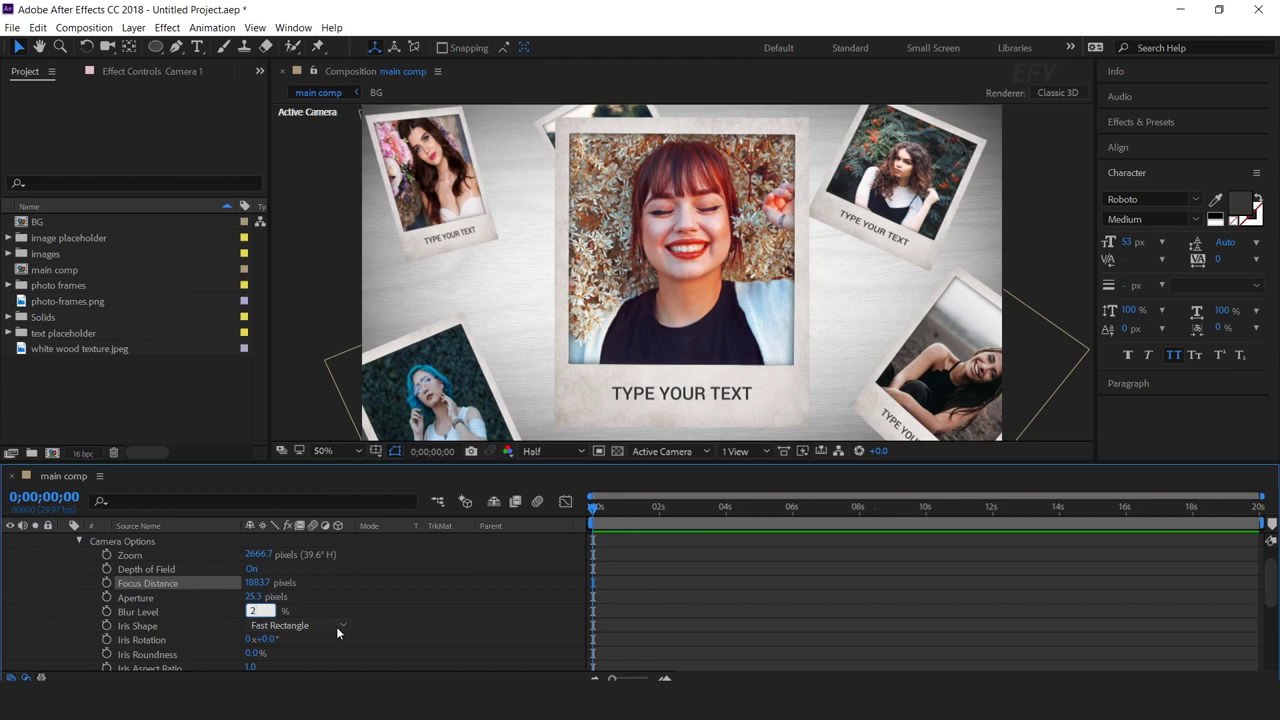
text(00)
key(Return)
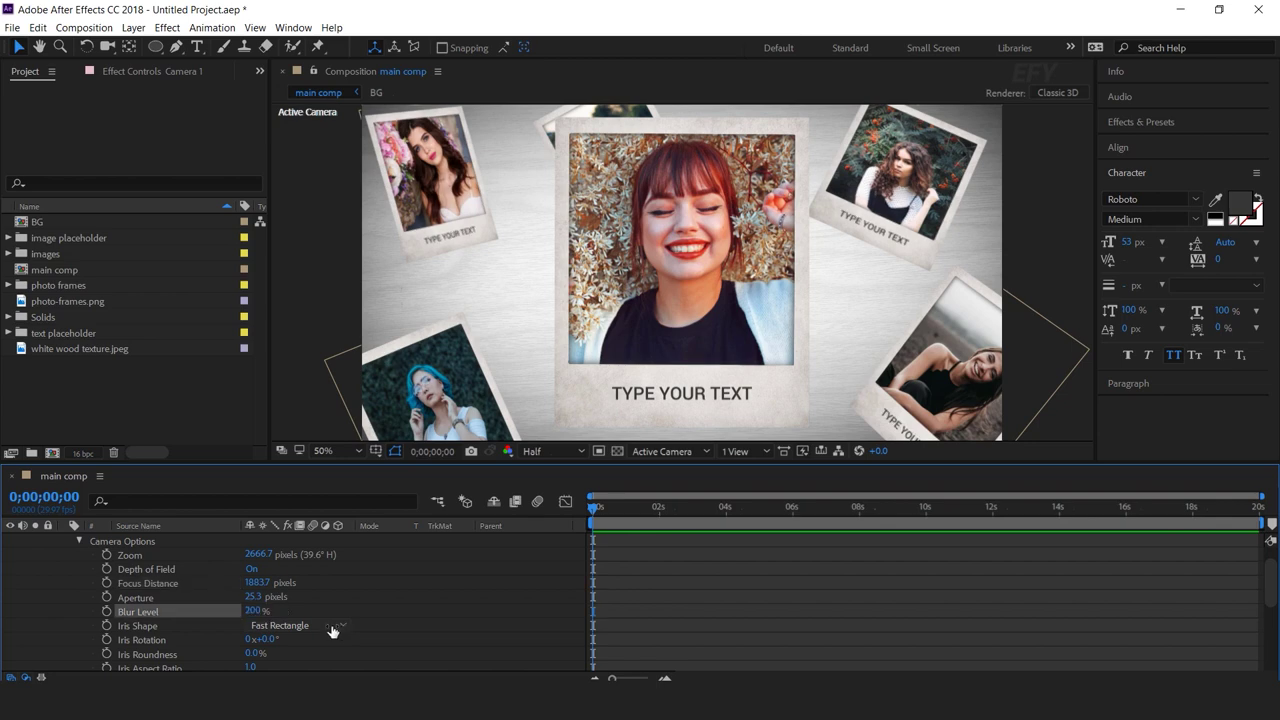
Step: Bring the central photo into focus with a focus distance of about 2690.7 pixels and an aperture of 450 pixels
drag(255, 604, 341, 603)
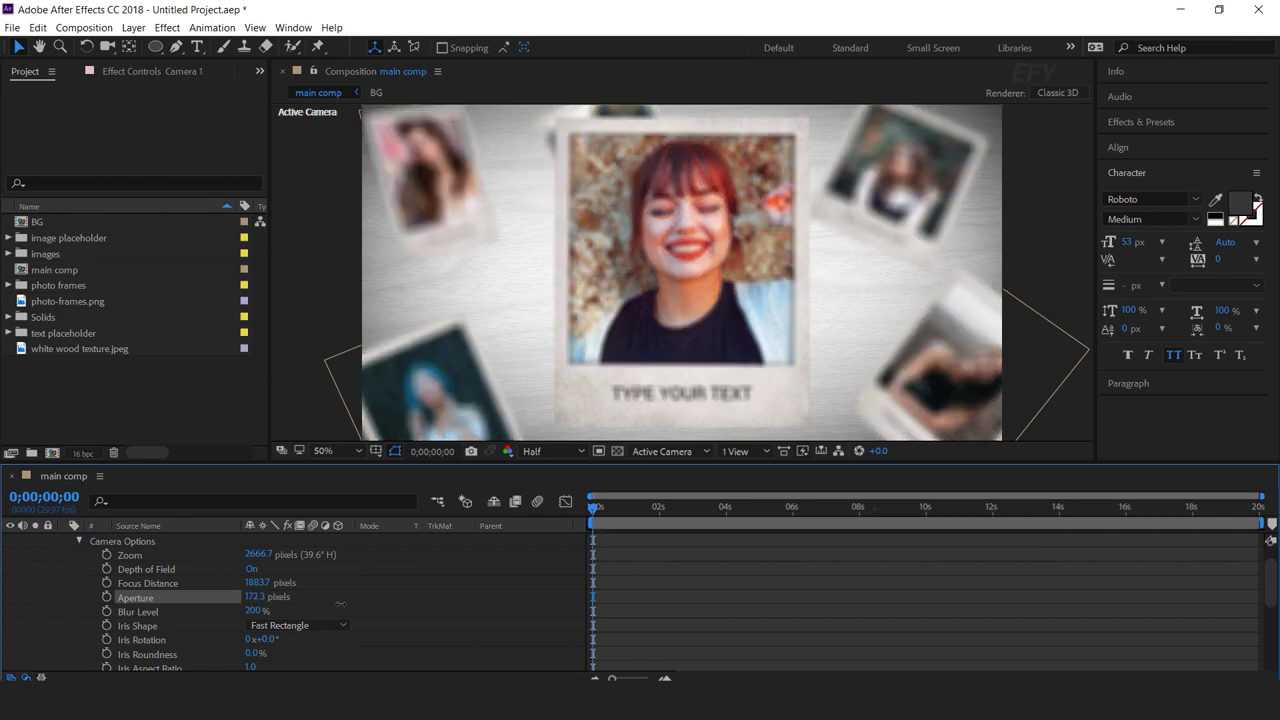
drag(258, 583, 649, 569)
drag(250, 585, 579, 583)
drag(492, 588, 527, 586)
drag(254, 597, 383, 600)
drag(309, 598, 311, 606)
click(259, 597)
text(450)
key(Return)
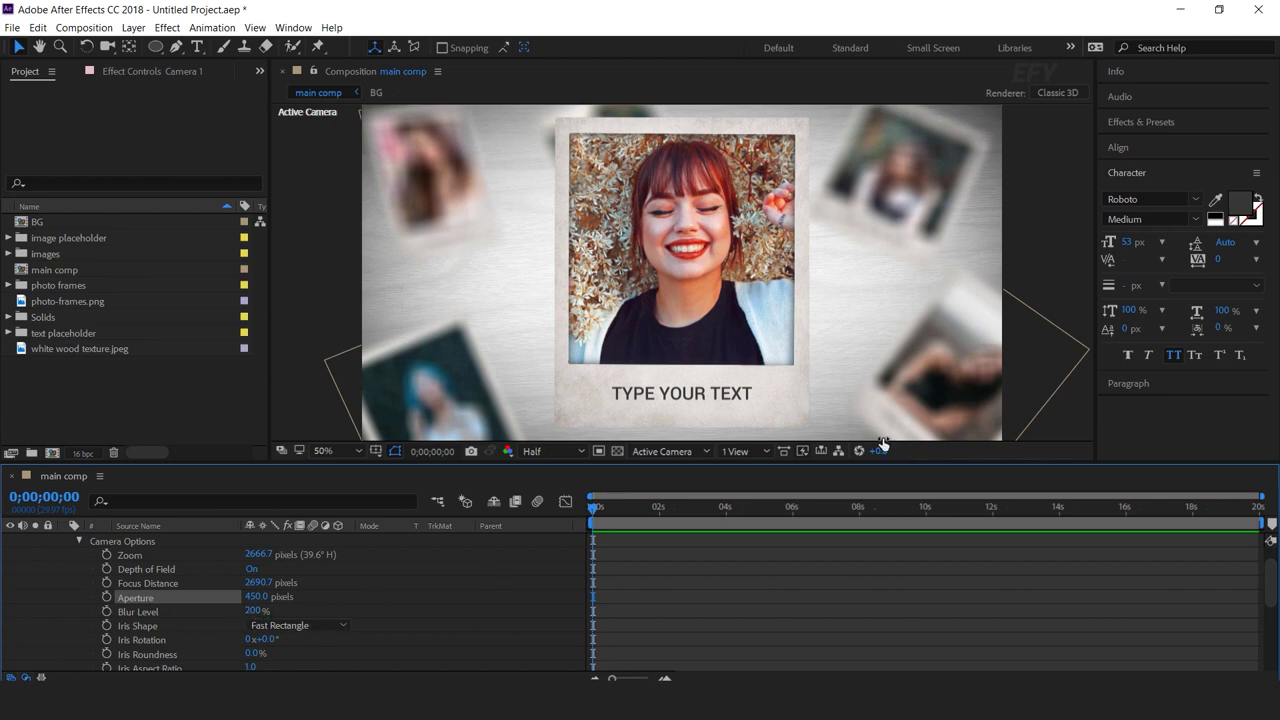
Step: Start keyframing the camera's Point of Interest, Position and Orientation at 0 seconds
key(comma)
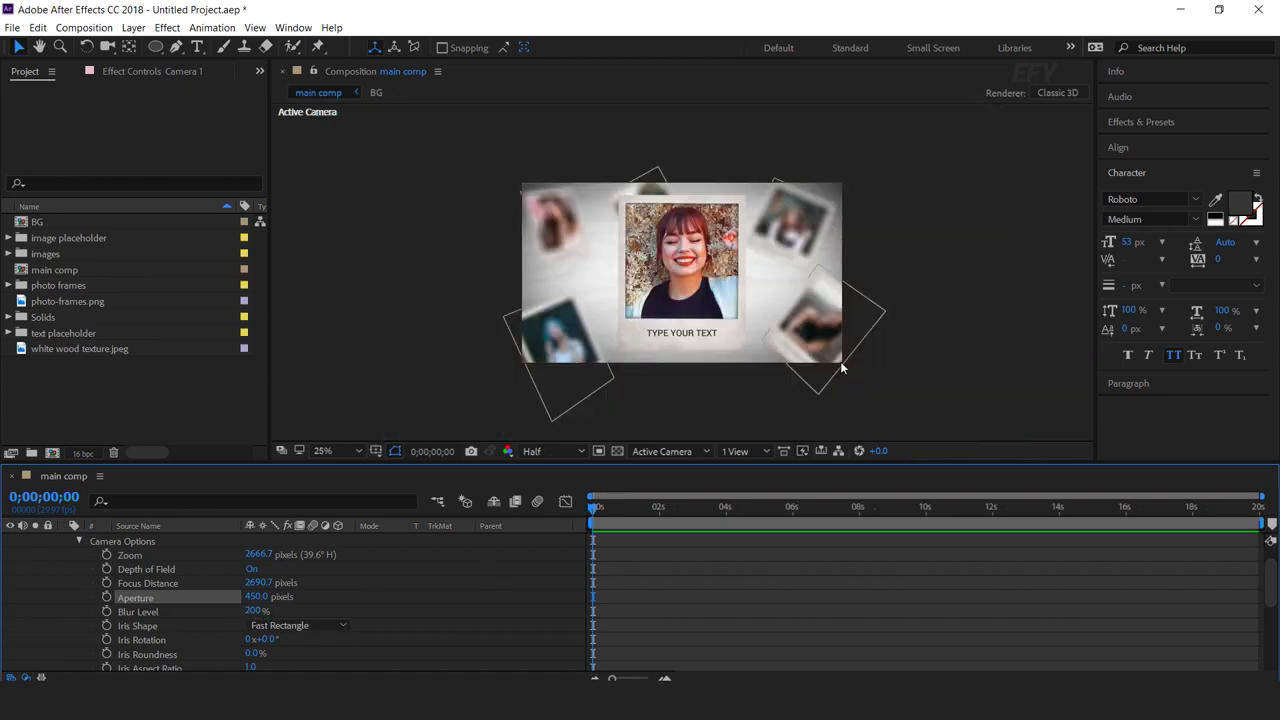
key(period)
scroll(83, 565, up, 3)
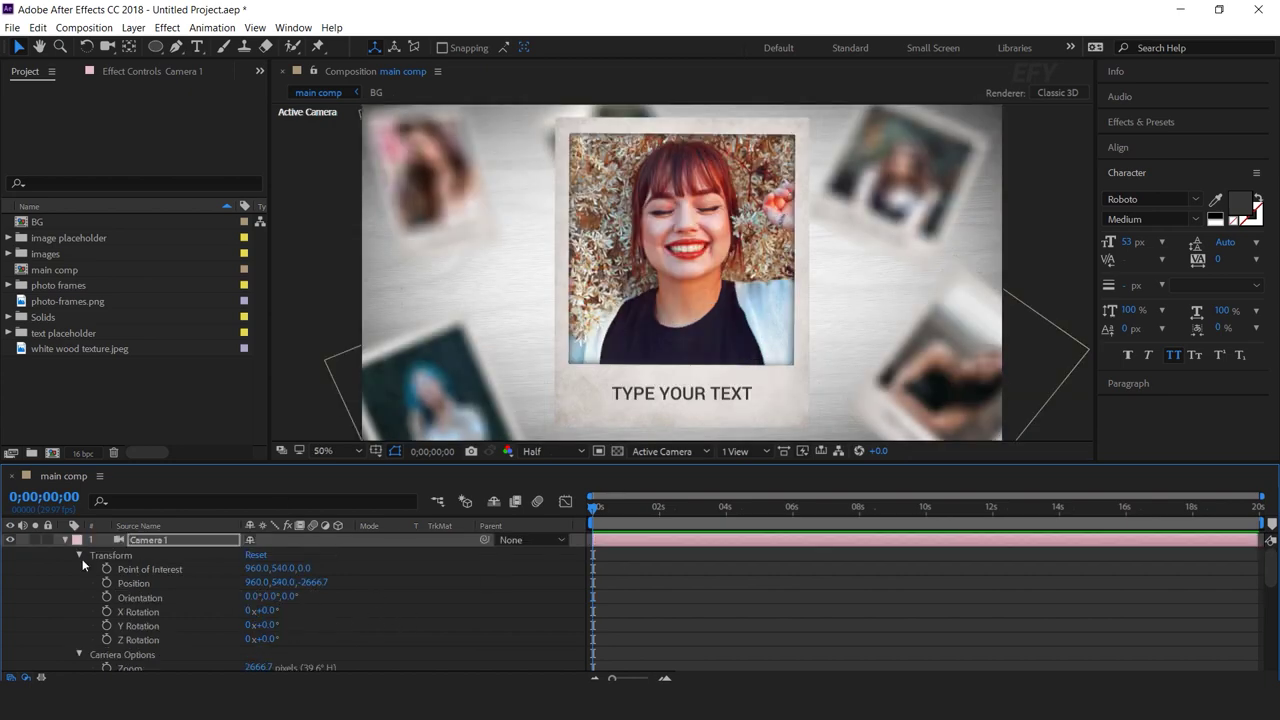
click(107, 569)
click(107, 583)
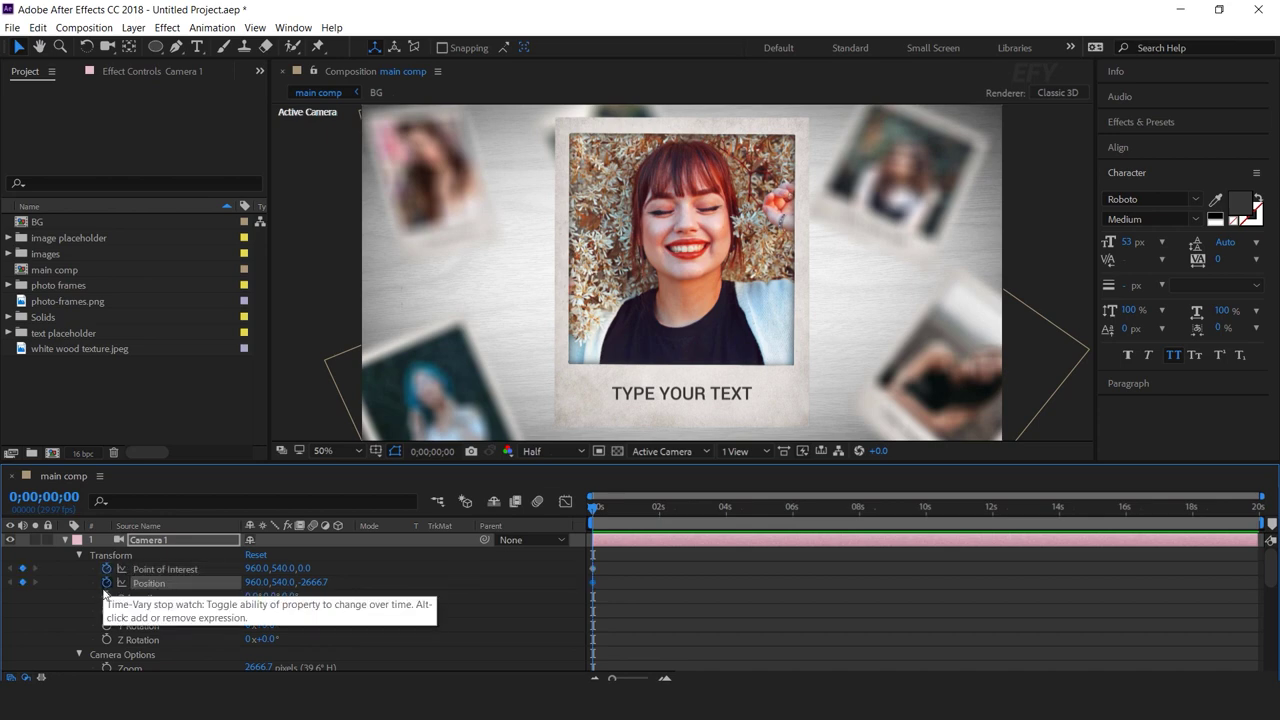
click(106, 598)
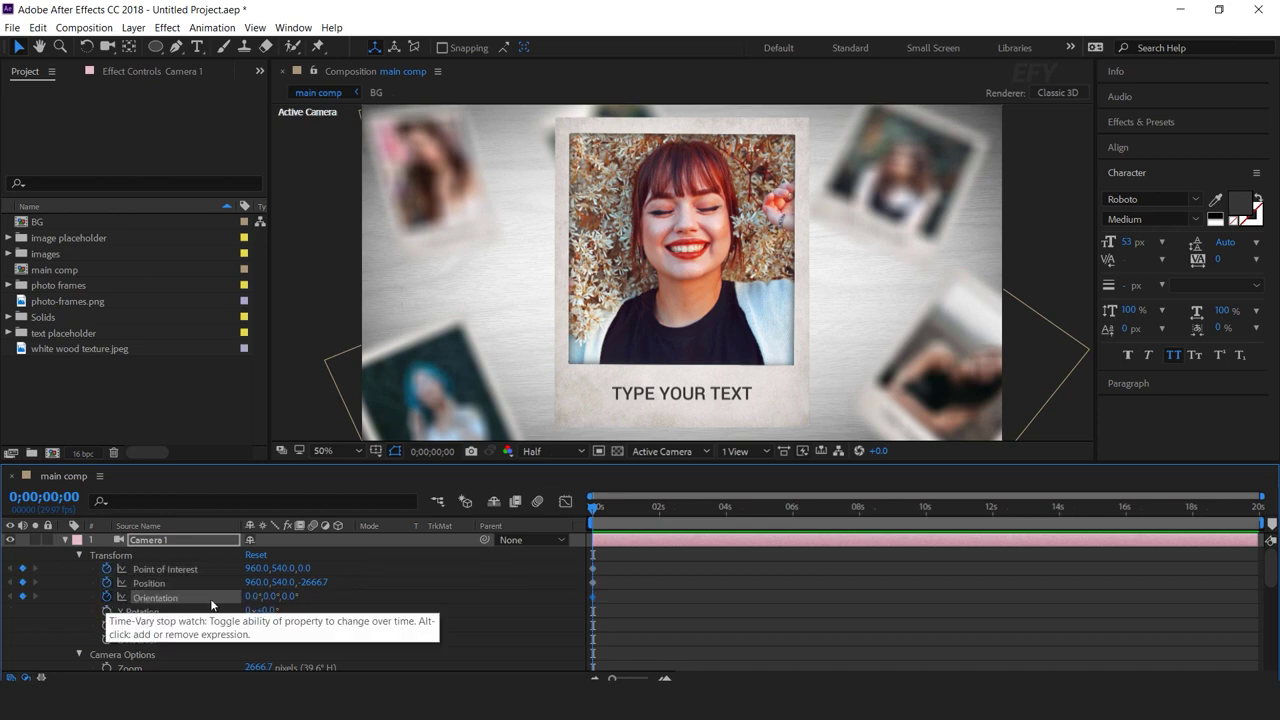
Step: At 1 second, orbit, pan and dolly the camera until photo-frames 2 is framed close up
key(comma)
drag(606, 508, 662, 510)
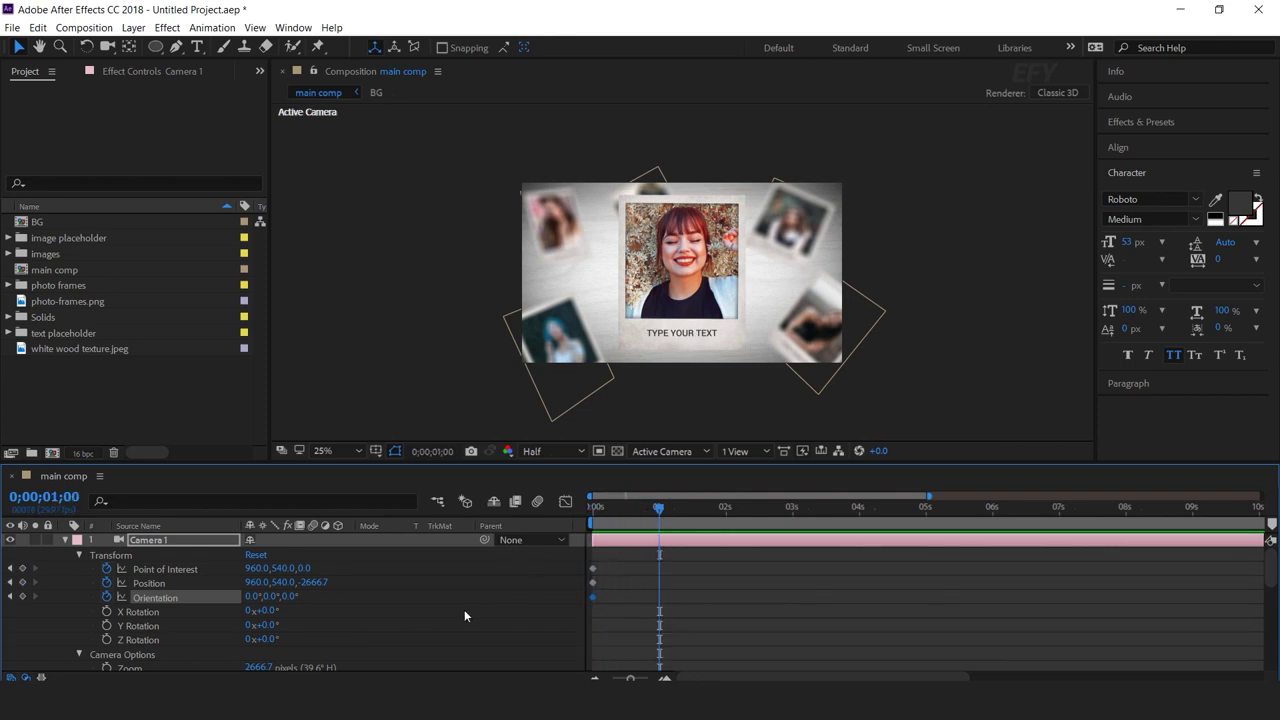
scroll(464, 609, down, 5)
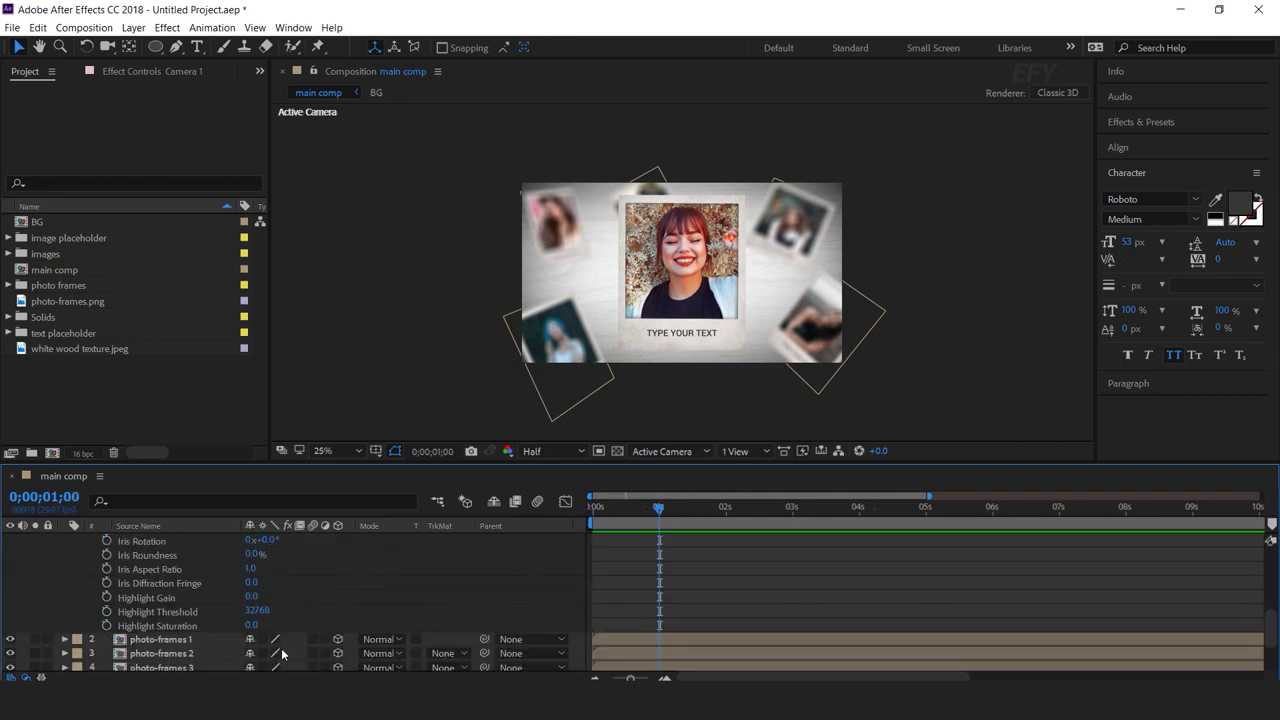
click(160, 653)
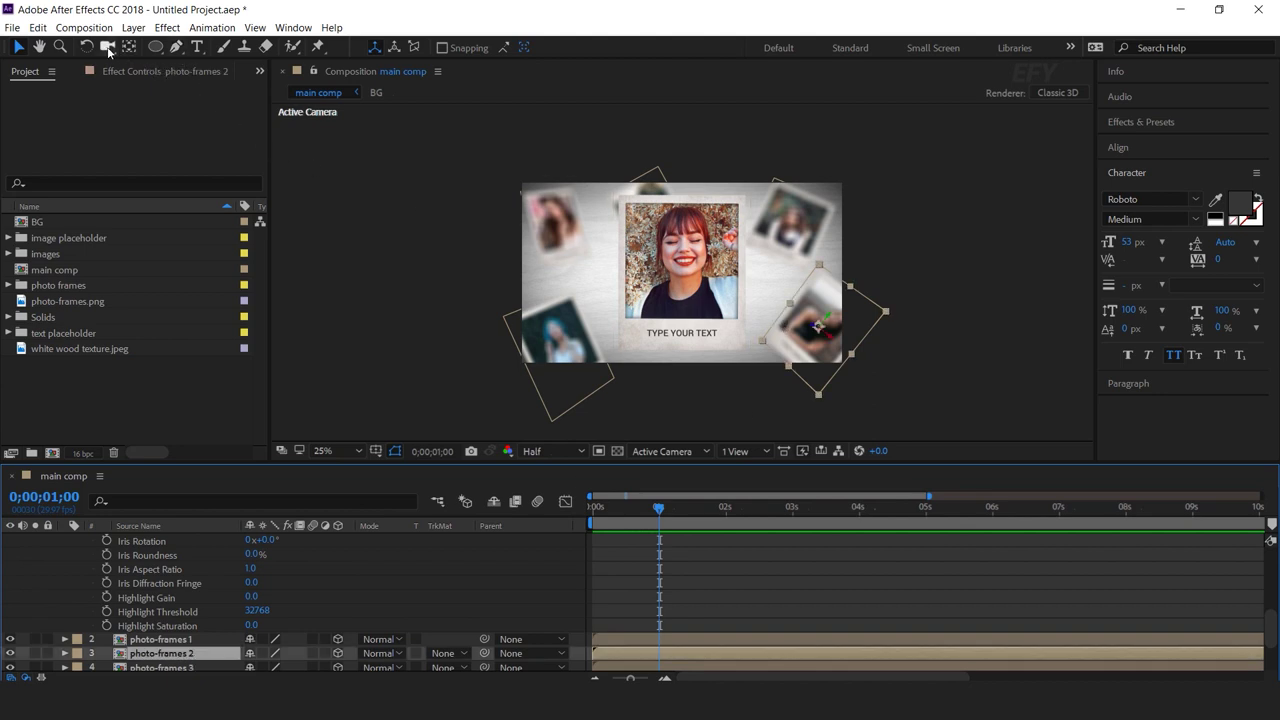
key(c)
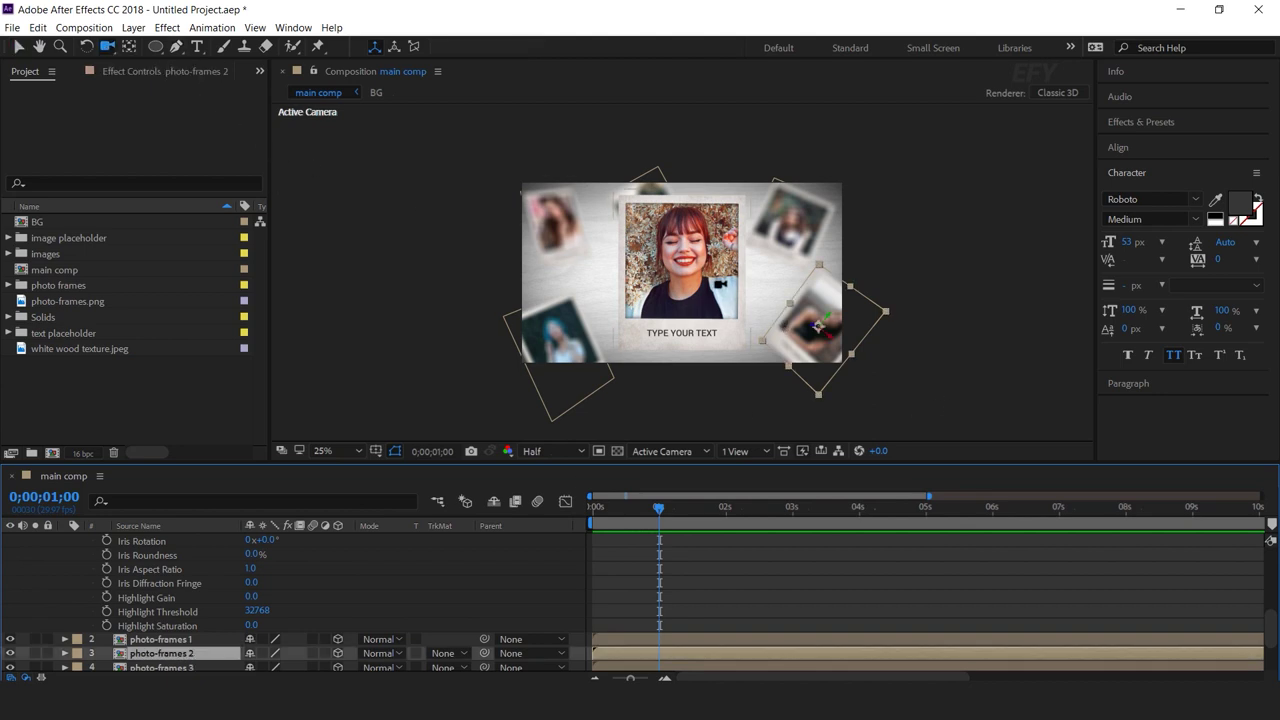
key(c)
drag(818, 330, 803, 213)
key(c)
mouse_move(796, 316)
mouse_down()
mouse_move(860, 334)
mouse_move(797, 317)
mouse_up()
key(c)
mouse_move(776, 268)
mouse_down()
mouse_move(806, 206)
mouse_move(781, 255)
mouse_up()
key(c)
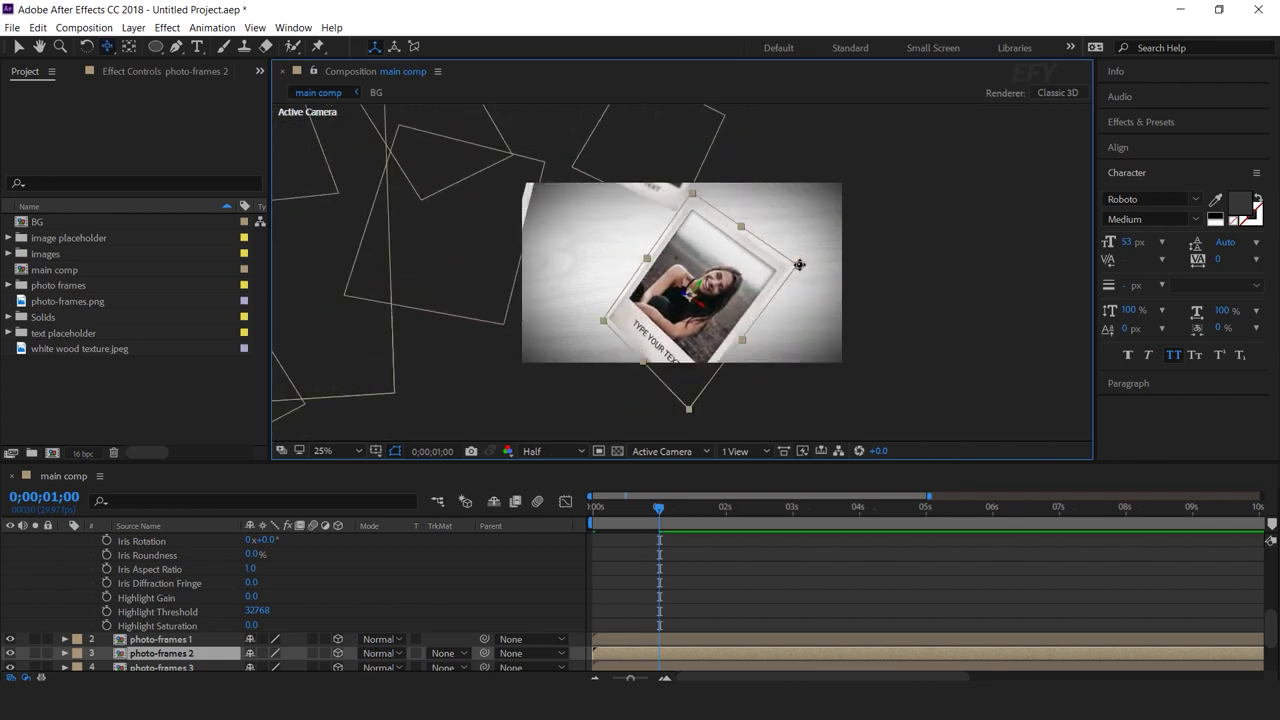
drag(799, 260, 802, 239)
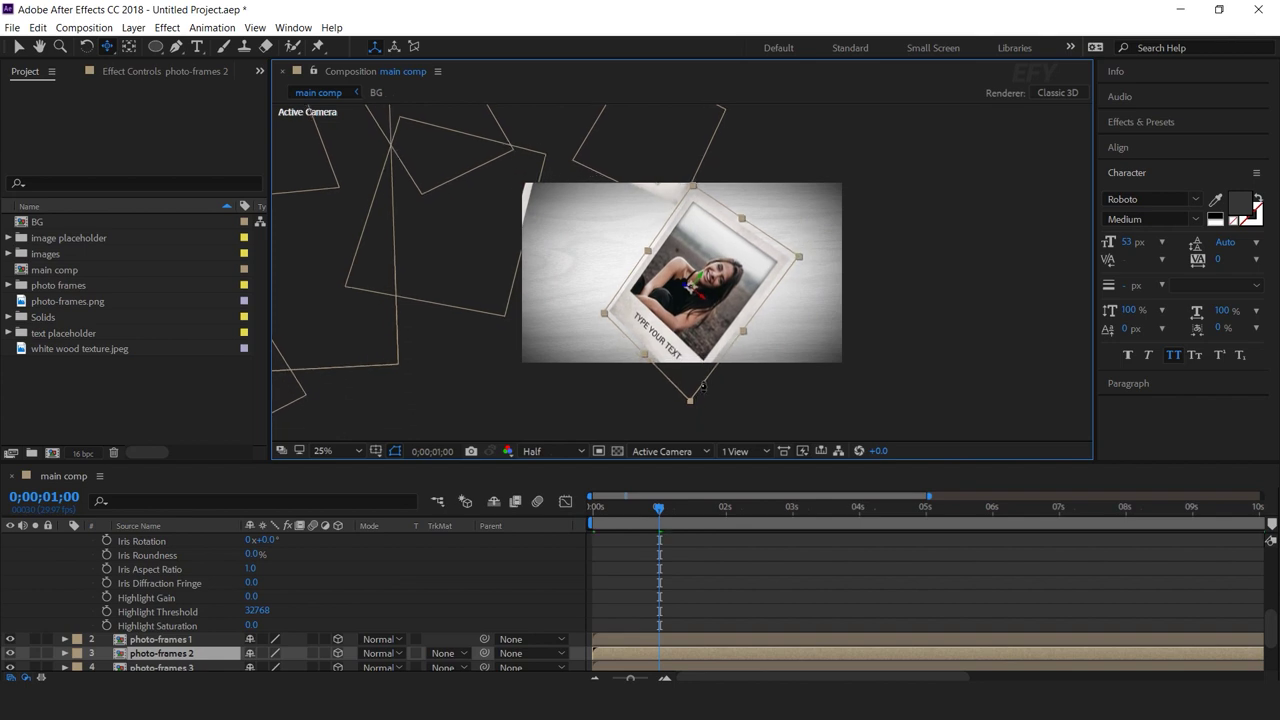
drag(727, 289, 731, 287)
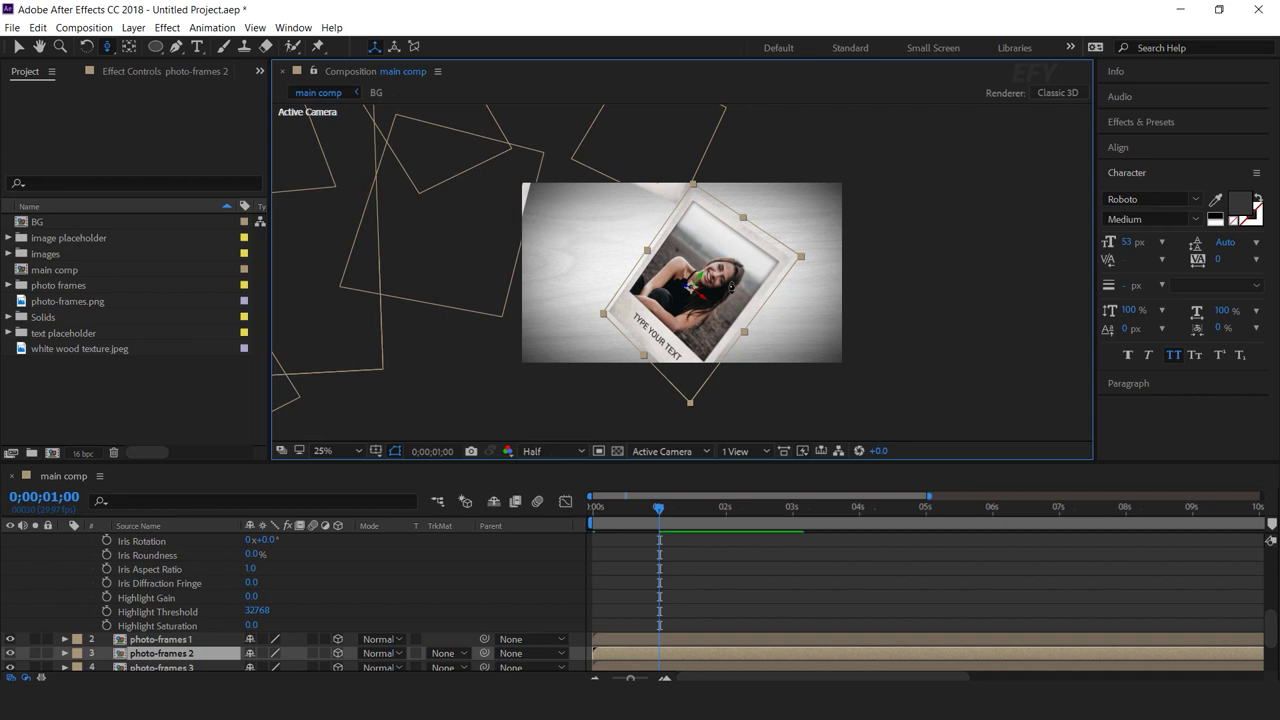
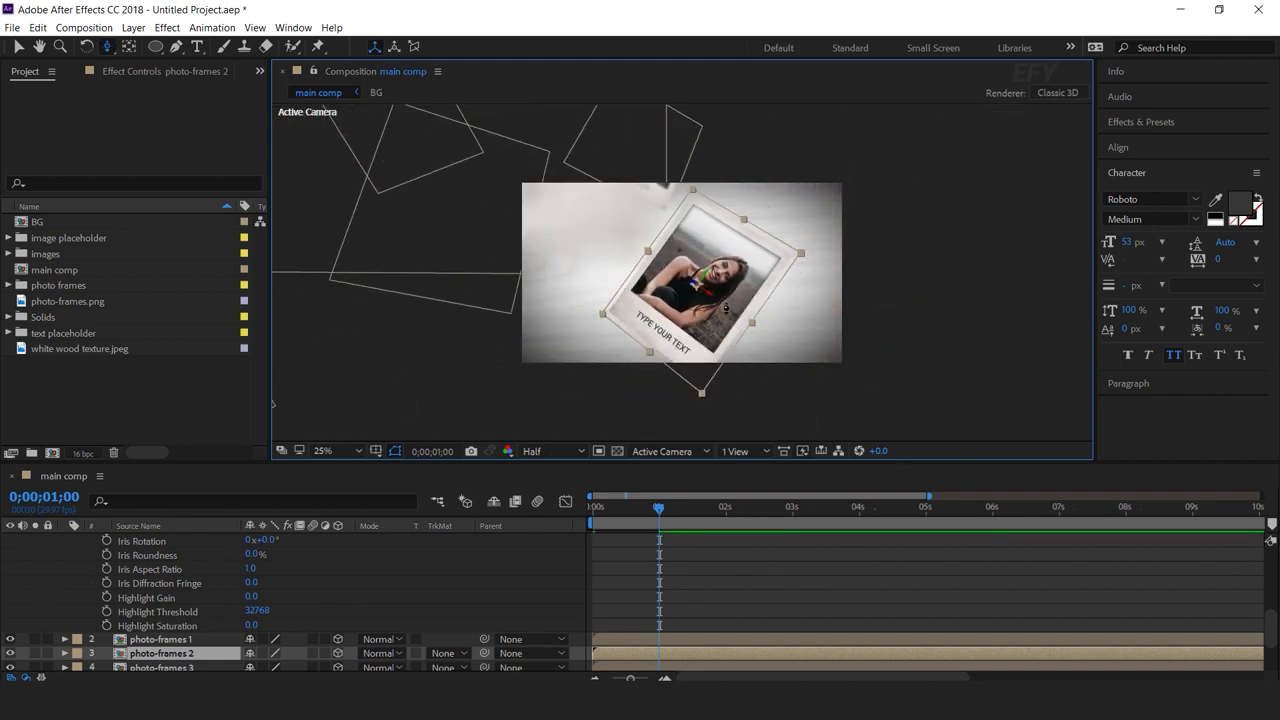
Step: Rotate photo-frames 2 to stand more upright and readjust the camera so the frame fits the view
key(w)
drag(798, 255, 796, 221)
key(c)
drag(699, 285, 712, 262)
key(c)
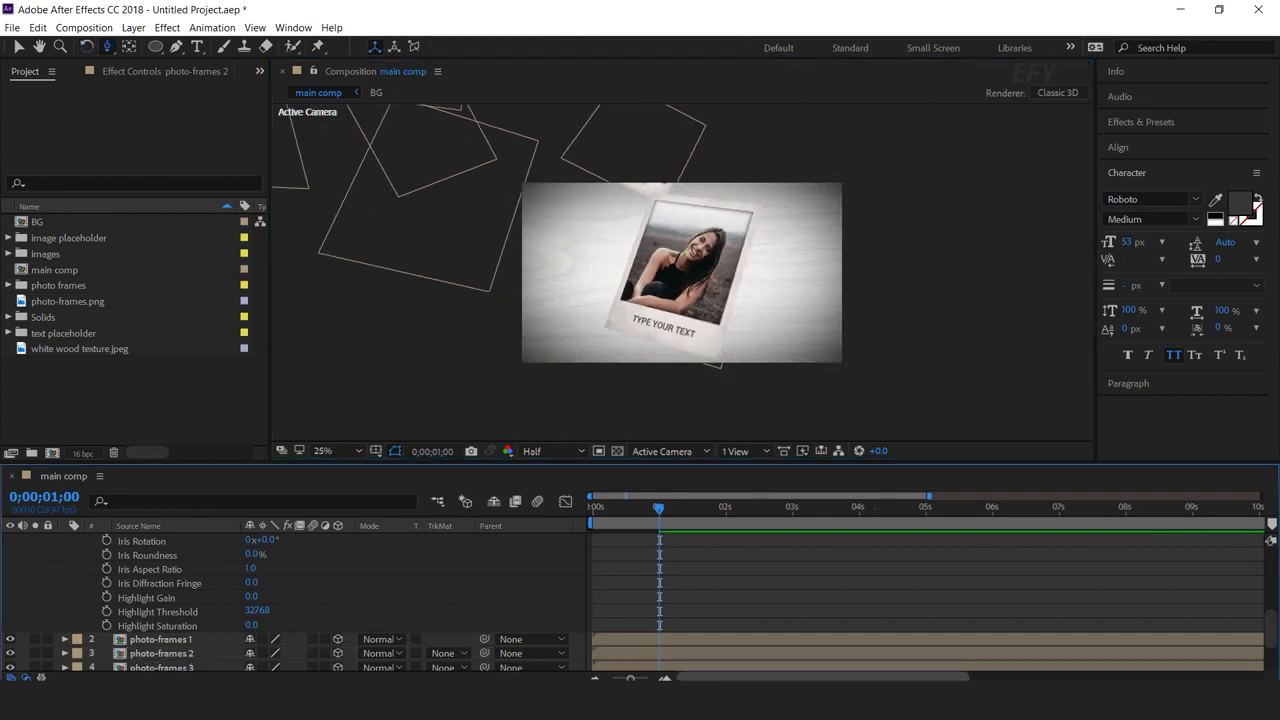
Step: Add a camera Orientation keyframe at 1 second and set the Z orientation to 6.5° at 3 seconds
scroll(678, 585, up, 5)
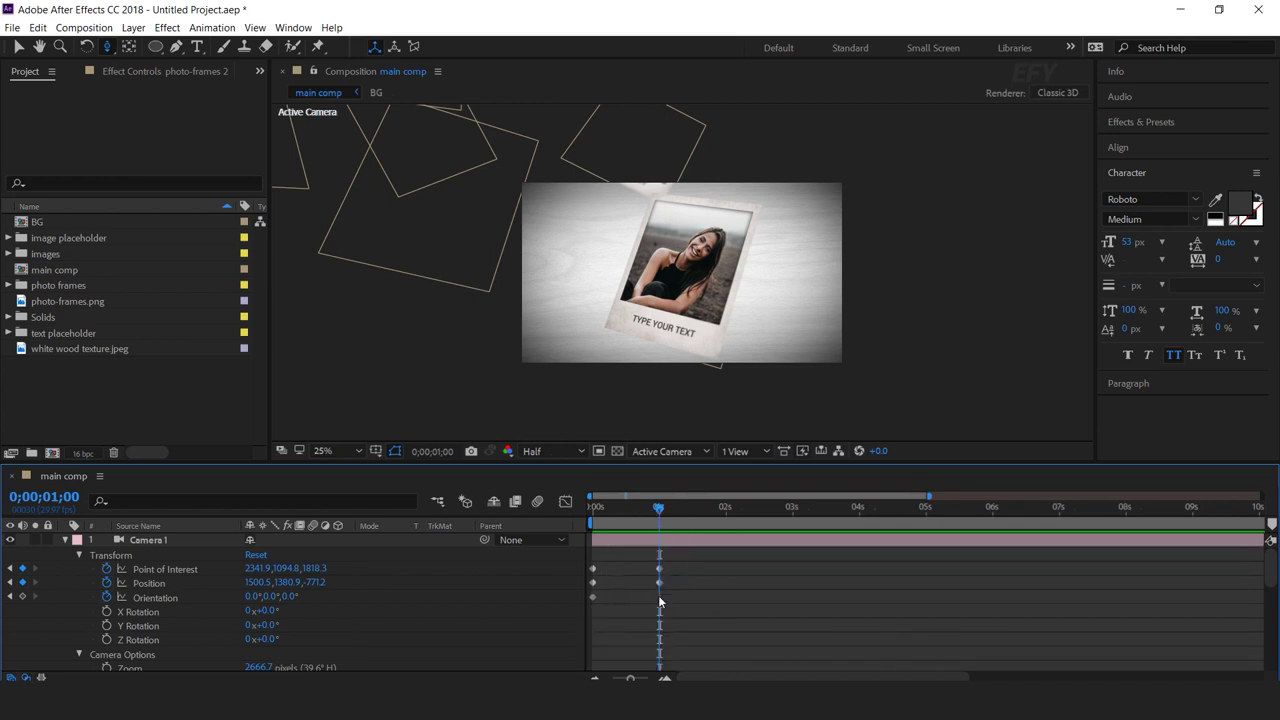
click(22, 597)
drag(657, 507, 798, 520)
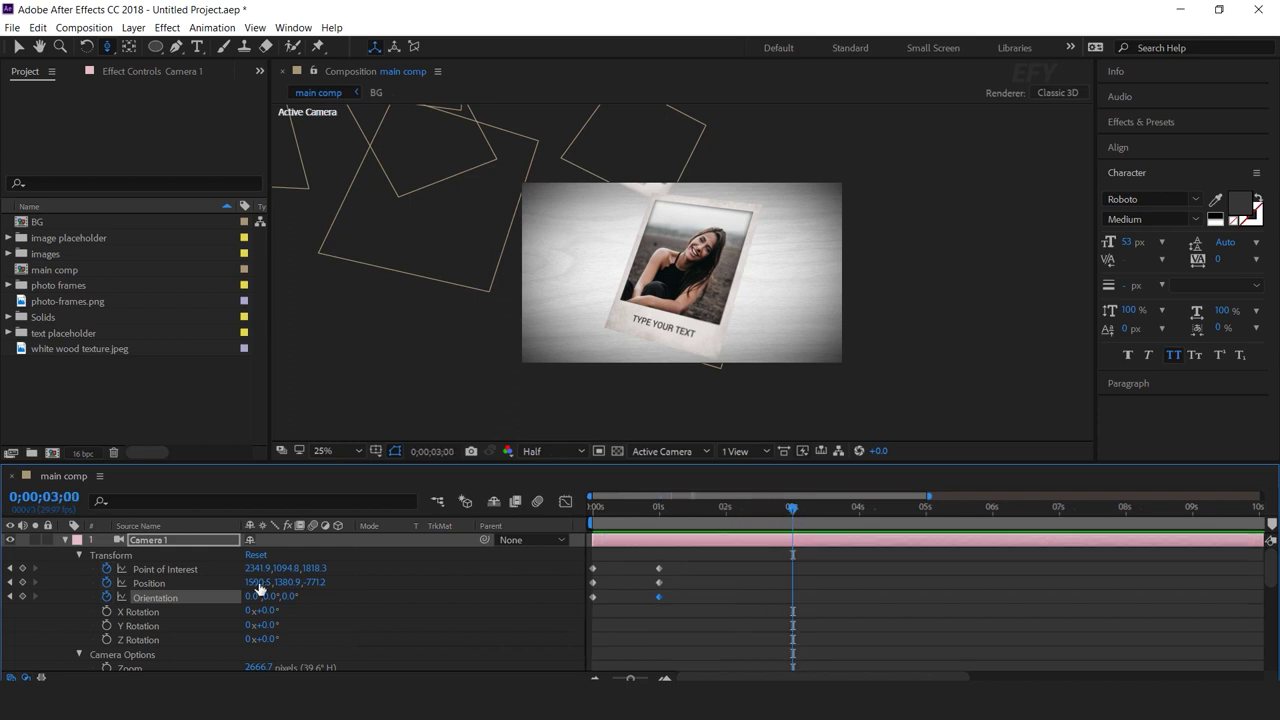
drag(288, 598, 376, 636)
click(842, 591)
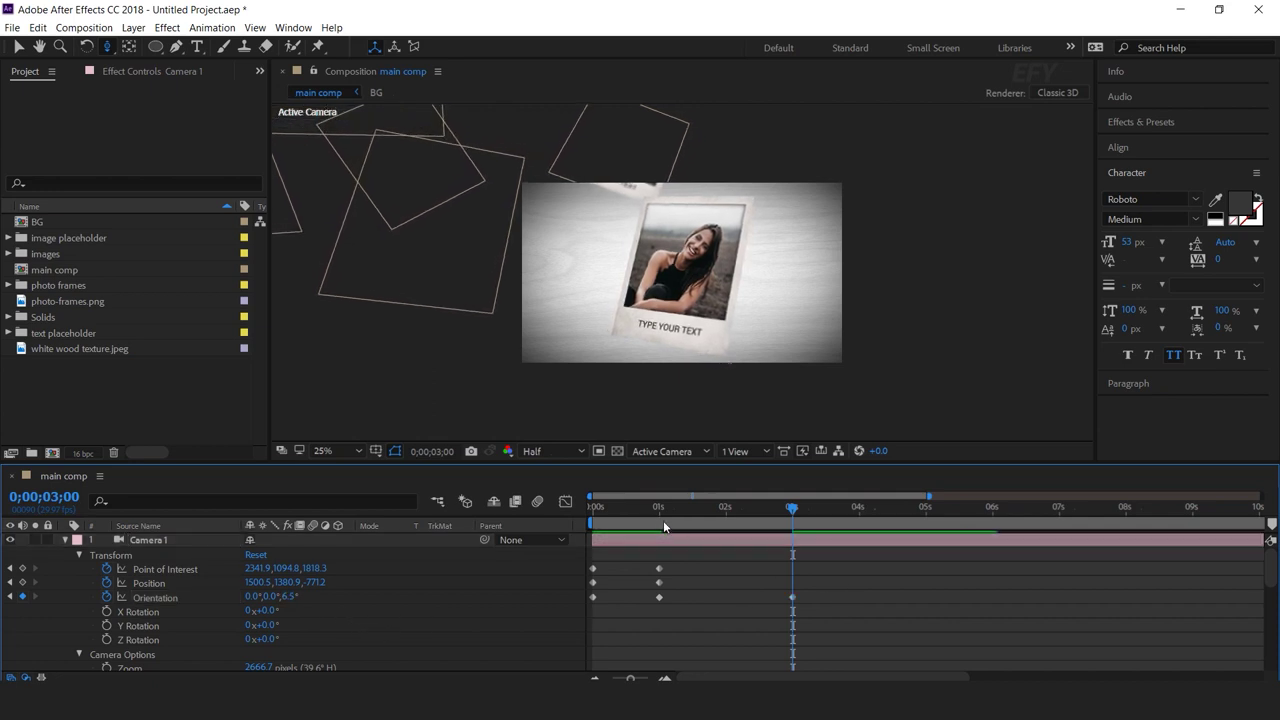
Step: Preview the camera move and shift its second and third keyframe groups earlier, to about 0;00;00;10 and 0;00;02;10
click(608, 510)
key(space)
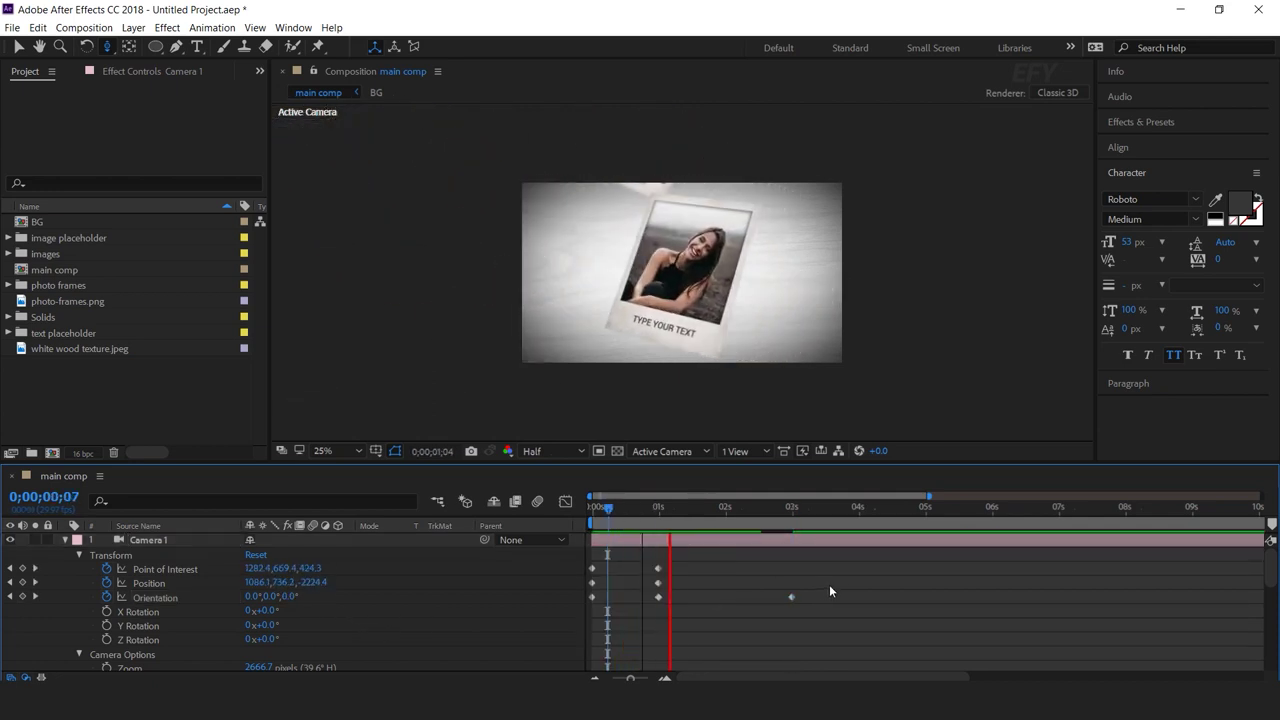
key(space)
key(minus)
drag(772, 552, 623, 624)
key(Home)
key(equal)
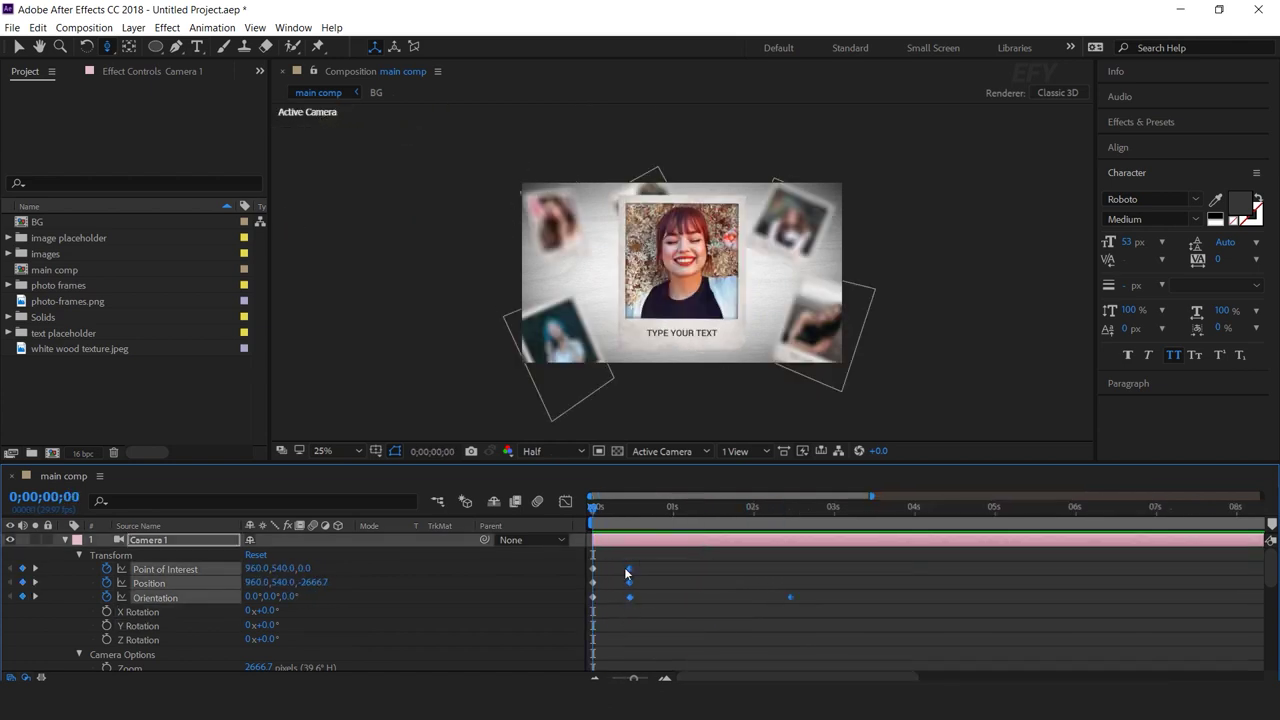
drag(626, 574, 618, 570)
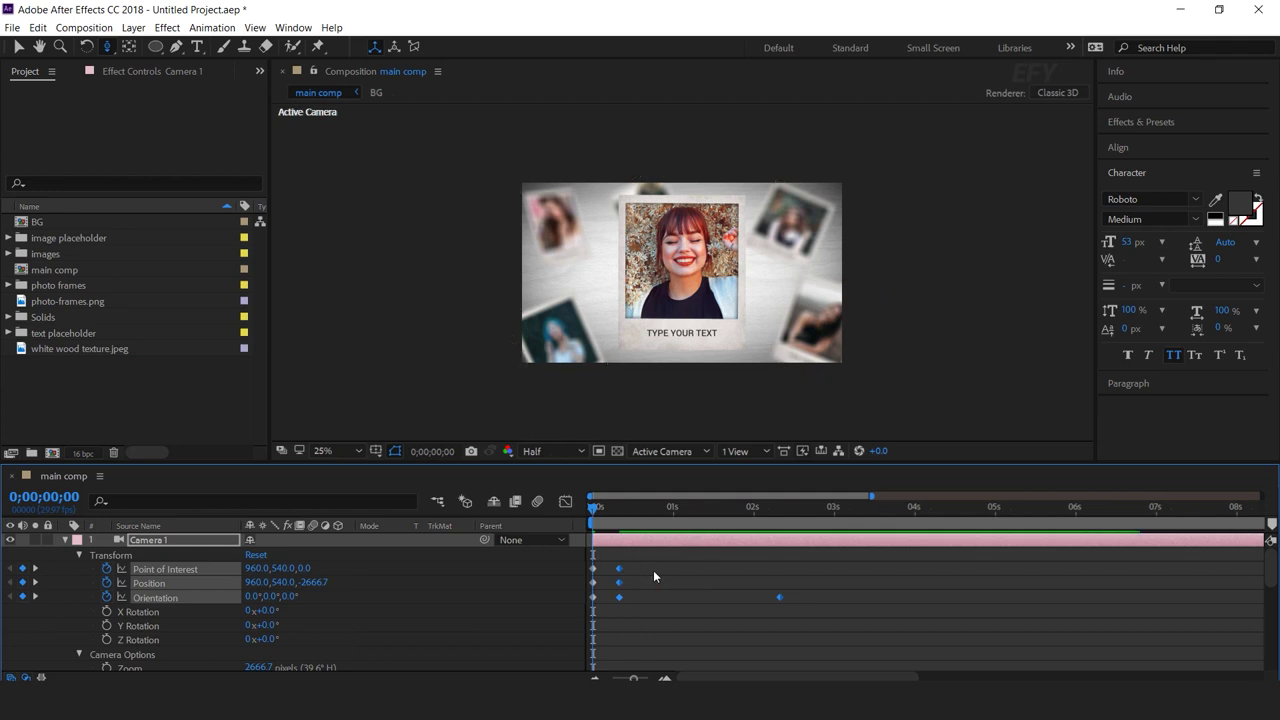
key(space)
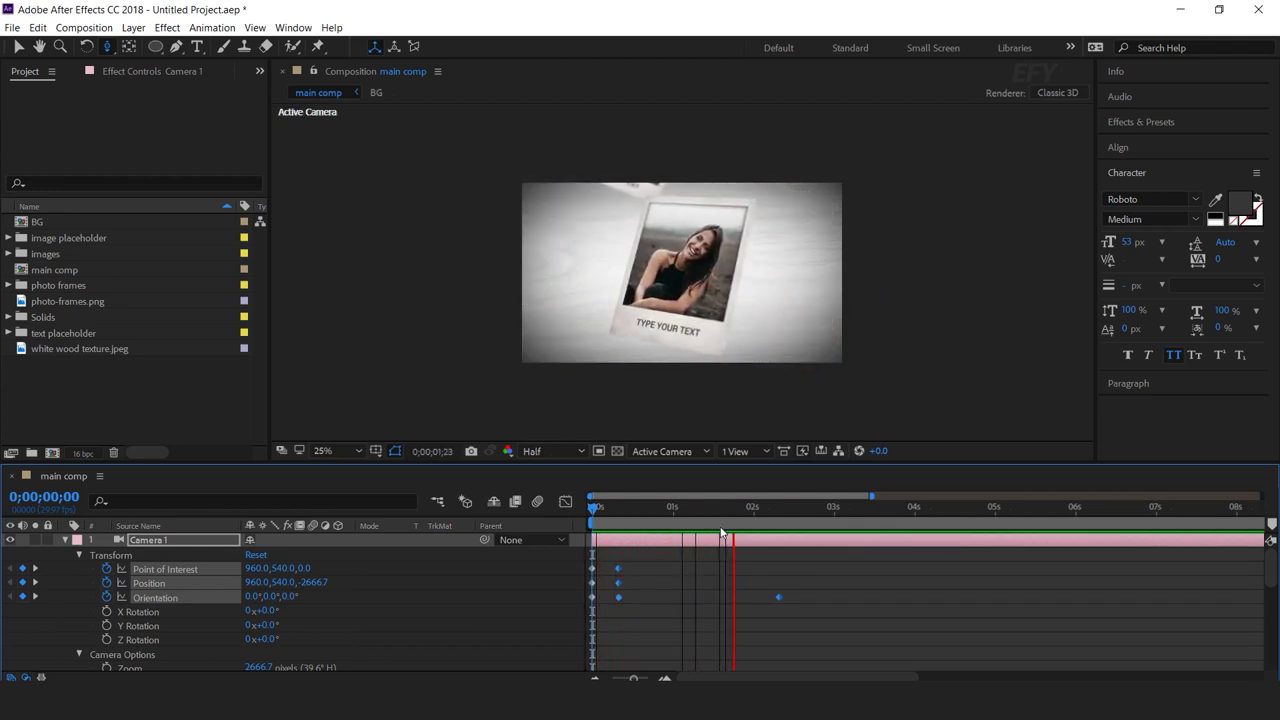
Step: Copy the camera's Point of Interest and Position keyframes from about 0;00;00;10 and paste them at 0;00;02;10
drag(757, 513, 778, 528)
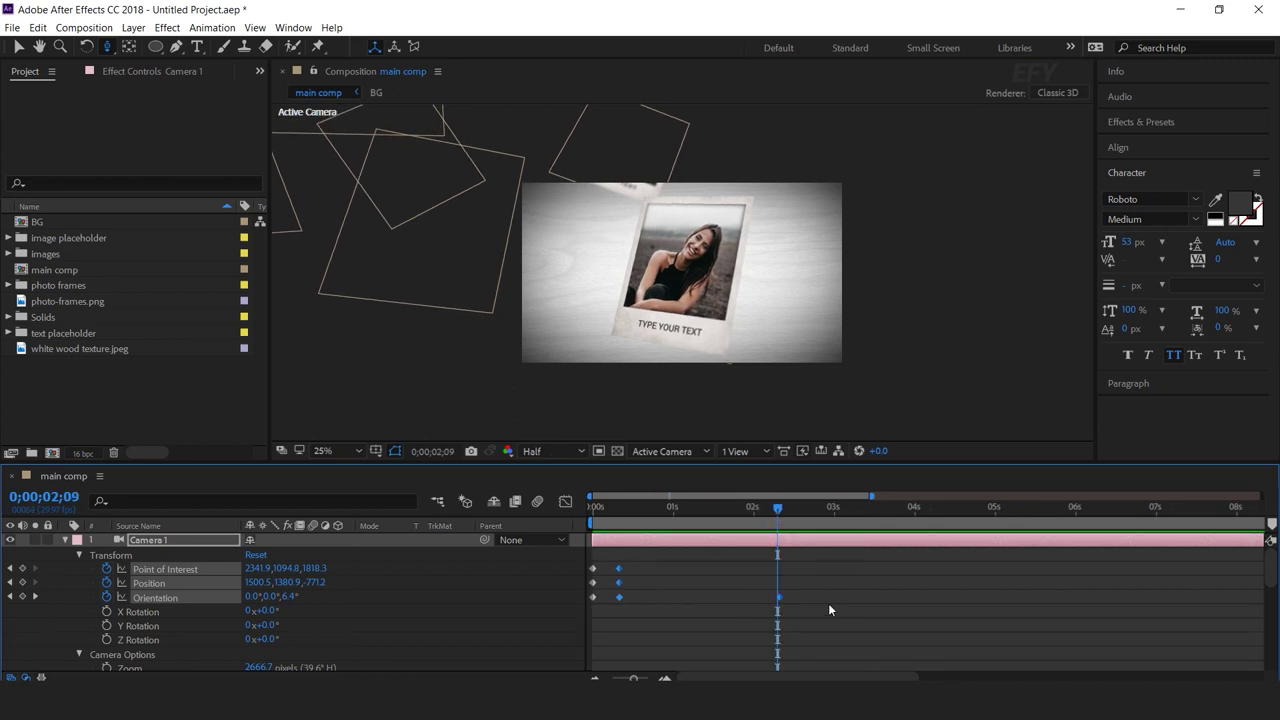
click(834, 605)
click(783, 511)
drag(783, 511, 778, 509)
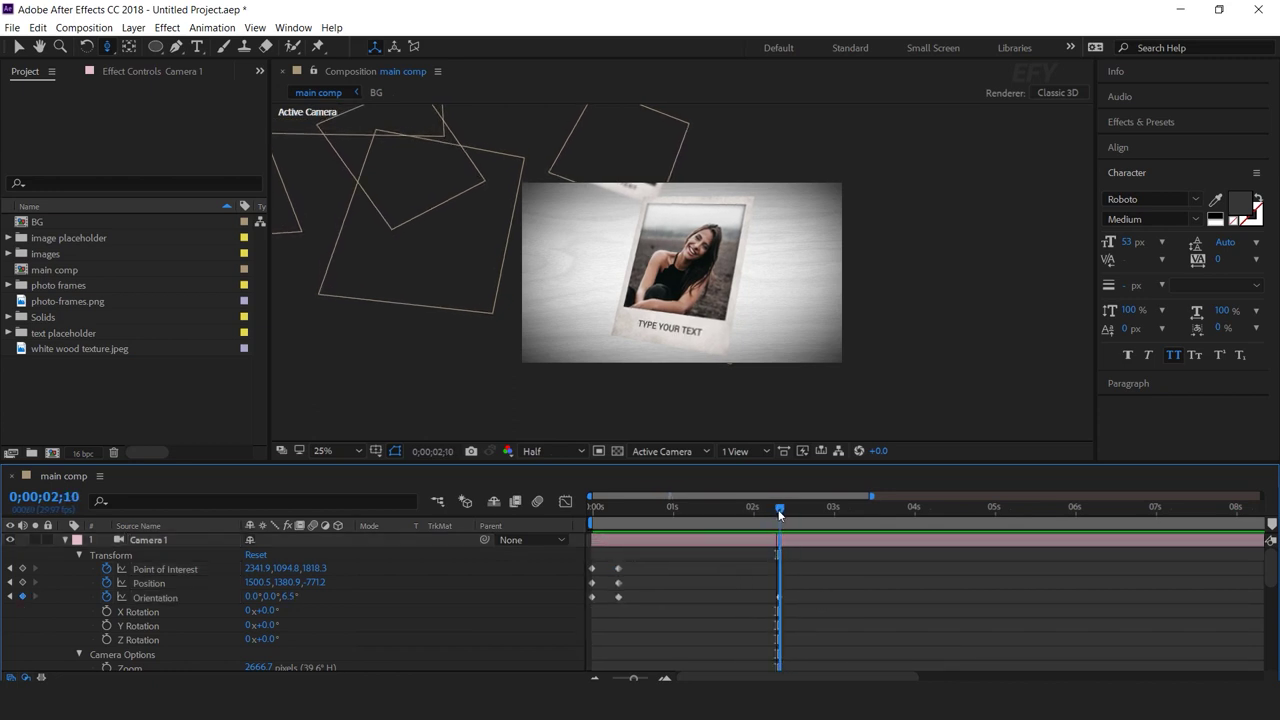
drag(618, 593, 624, 576)
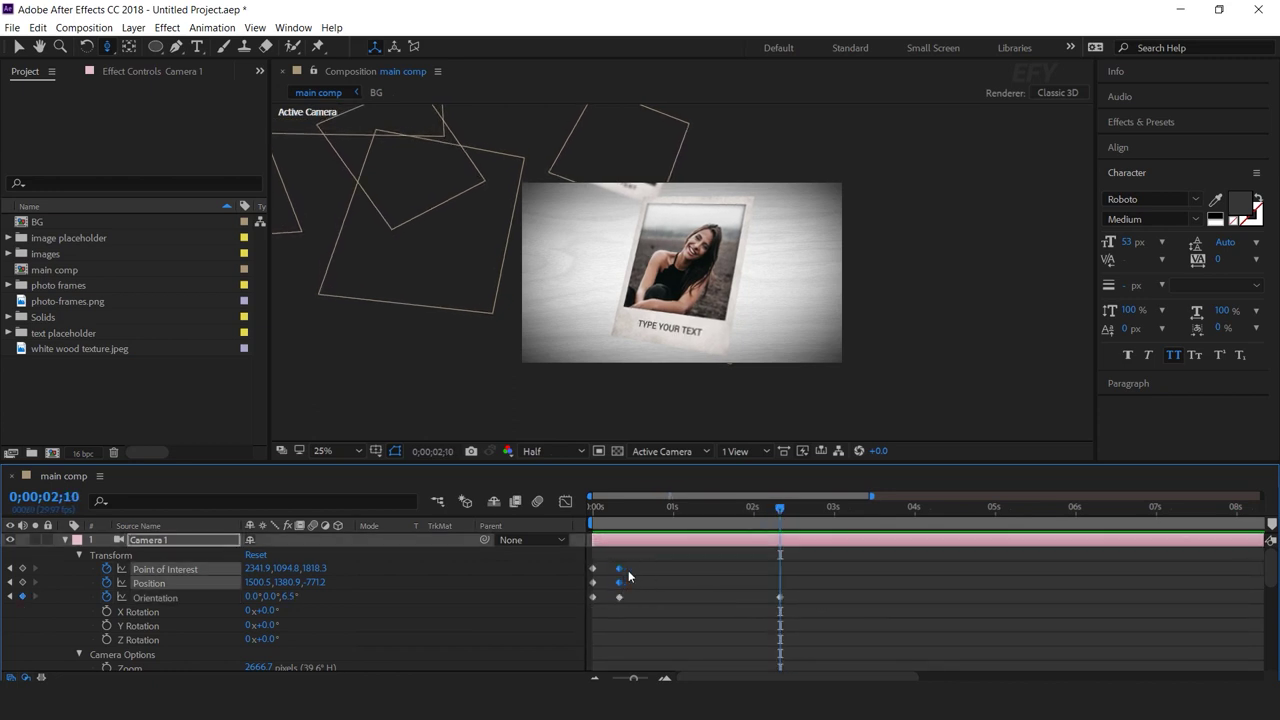
key(ctrl+c)
key(ctrl+v)
Step: At 0;00;03;01, select photo-frames 3 and move the camera until that frame is inside the view
key(minus)
drag(621, 514, 736, 525)
scroll(195, 610, down, 8)
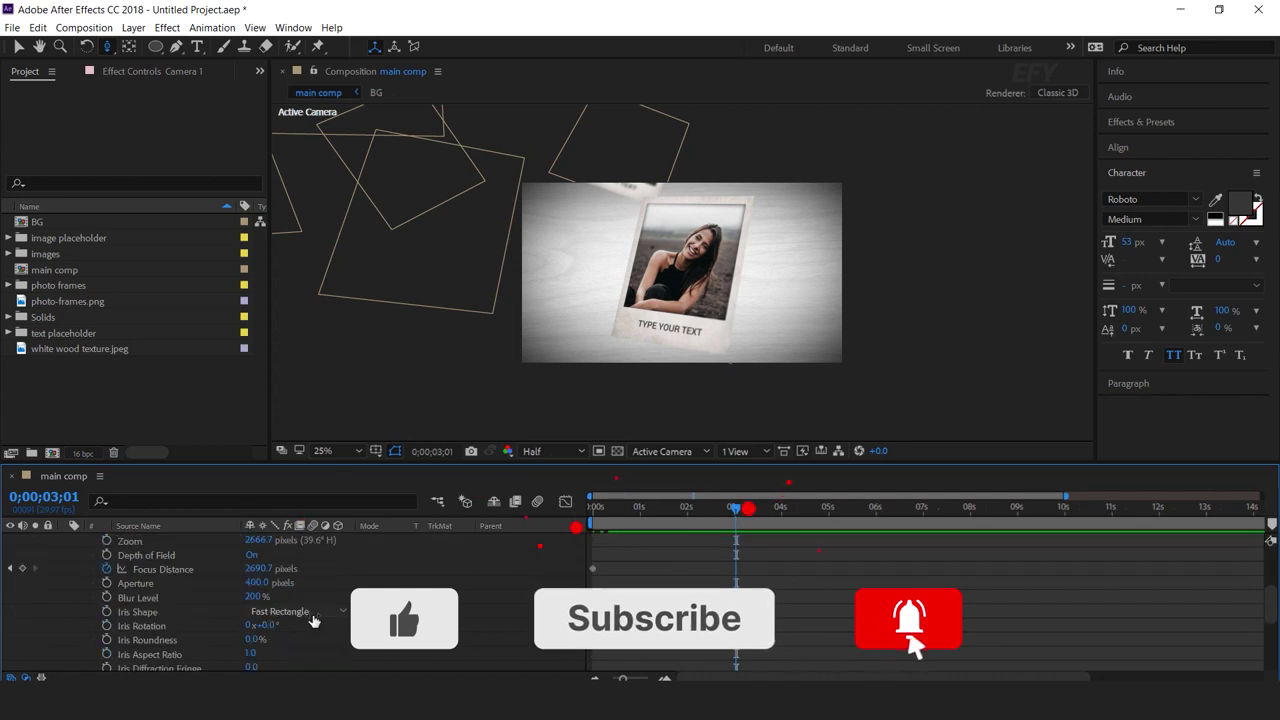
scroll(195, 630, down, 3)
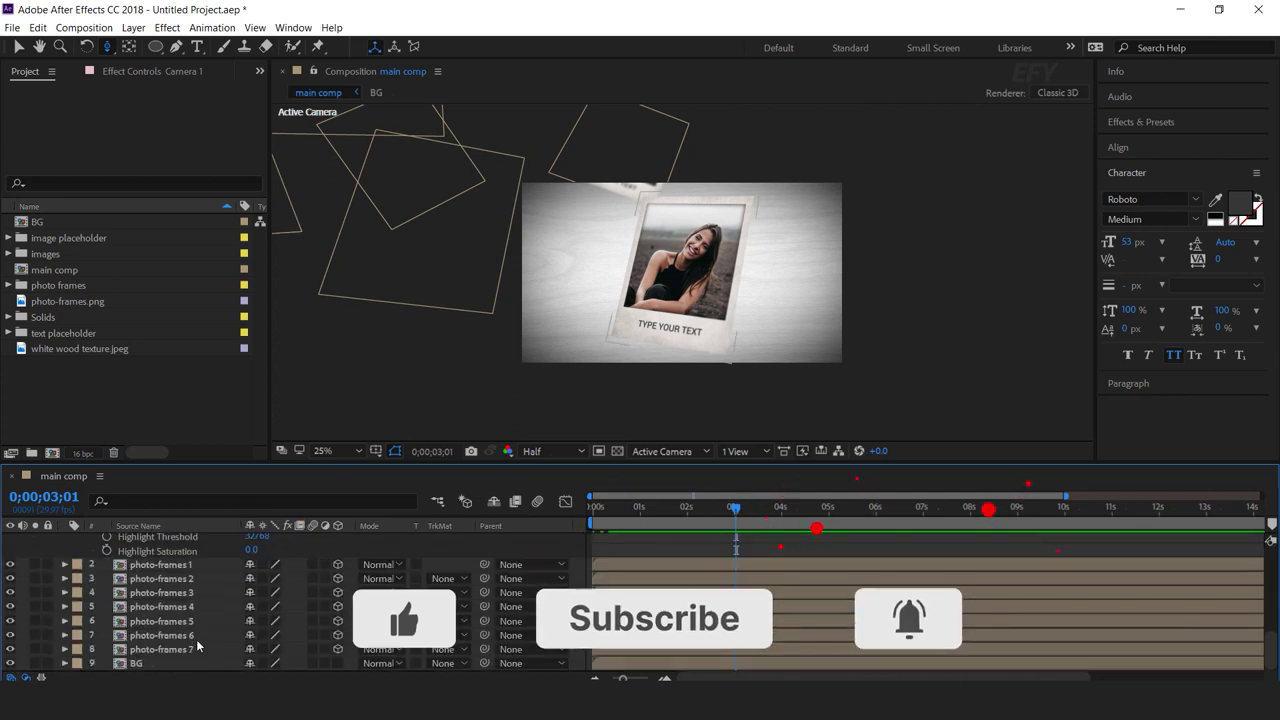
click(191, 592)
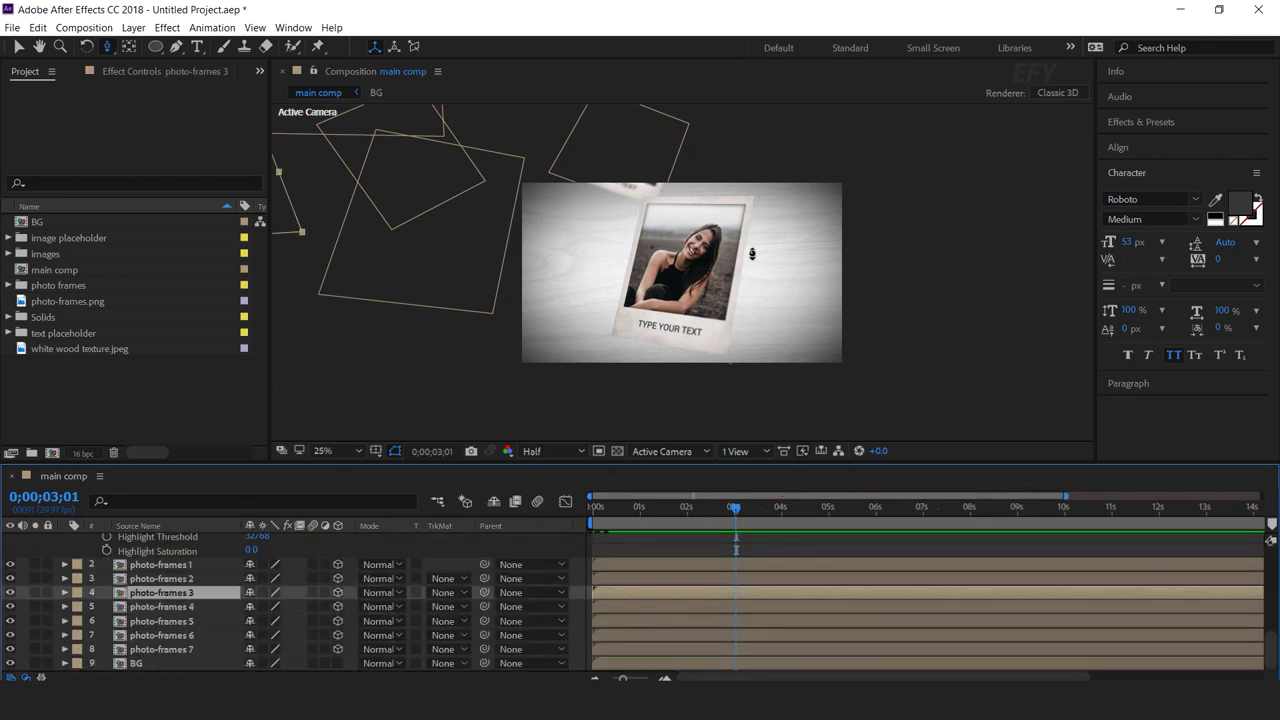
scroll(753, 254, down, 2)
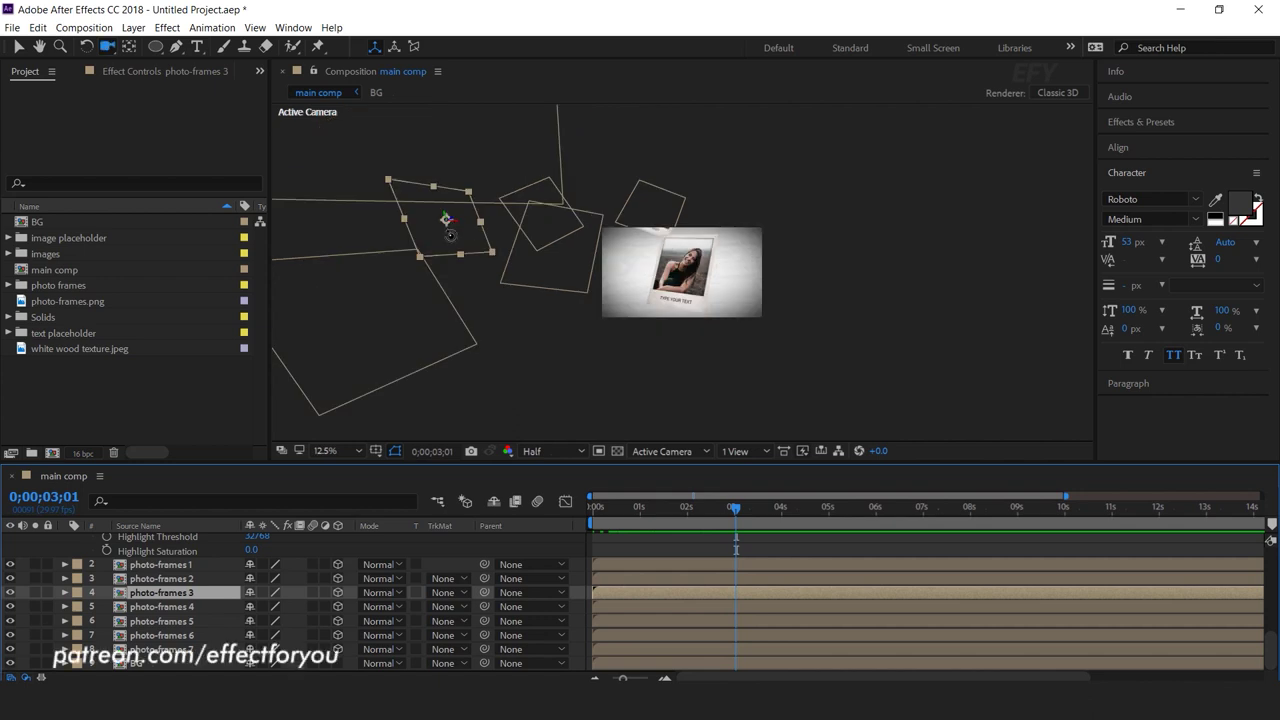
drag(446, 219, 711, 291)
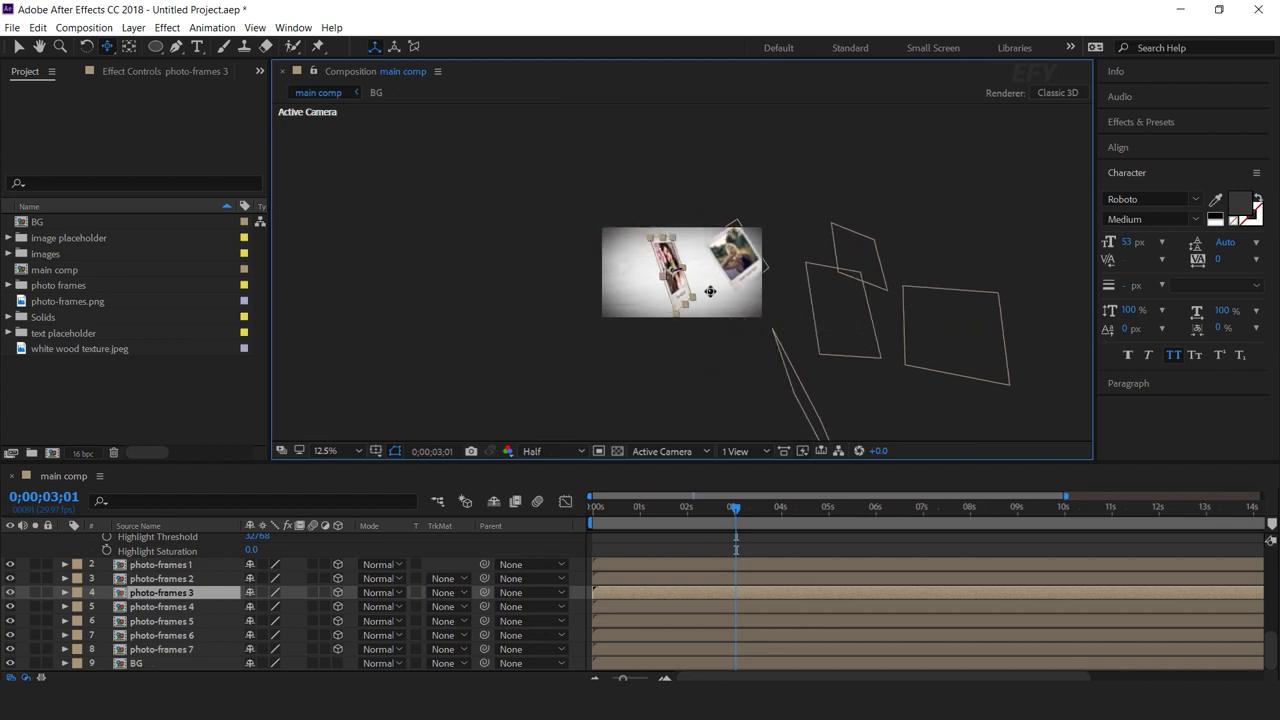
scroll(682, 289, up, 1)
scroll(681, 288, up, 2)
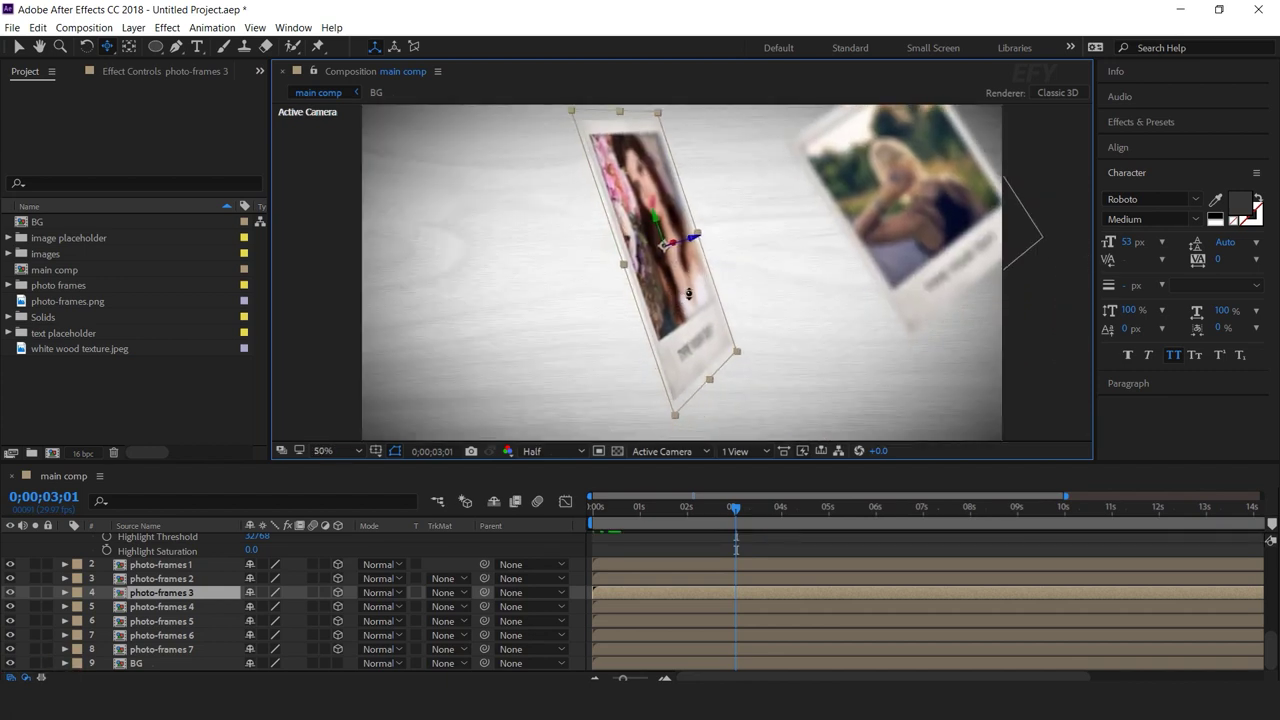
Step: Orbit, pan and dolly the camera until photo-frames 3 faces the view in a sharp close-up
mouse_move(672, 272)
mouse_down()
mouse_move(566, 274)
mouse_move(527, 306)
mouse_move(685, 262)
mouse_up()
key(c)
scroll(688, 220, down, 2)
key(c)
drag(691, 170, 702, 240)
scroll(705, 275, up, 2)
key(c)
key(c)
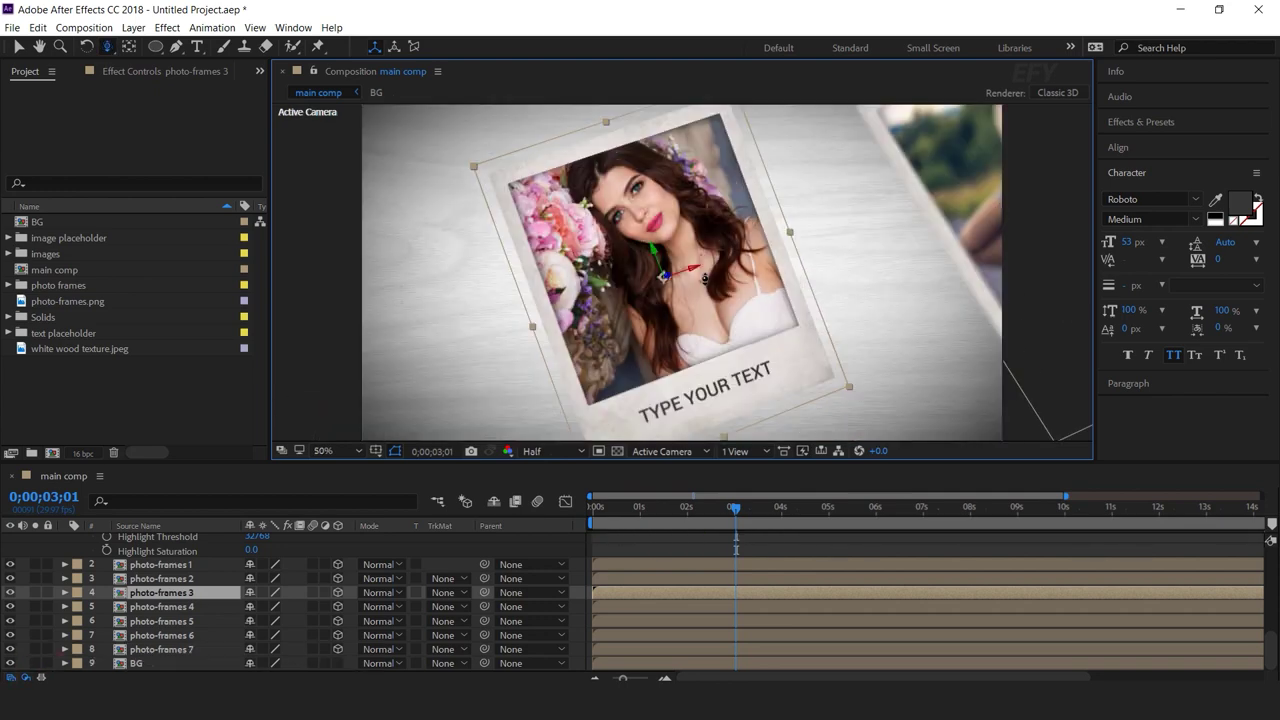
key(comma)
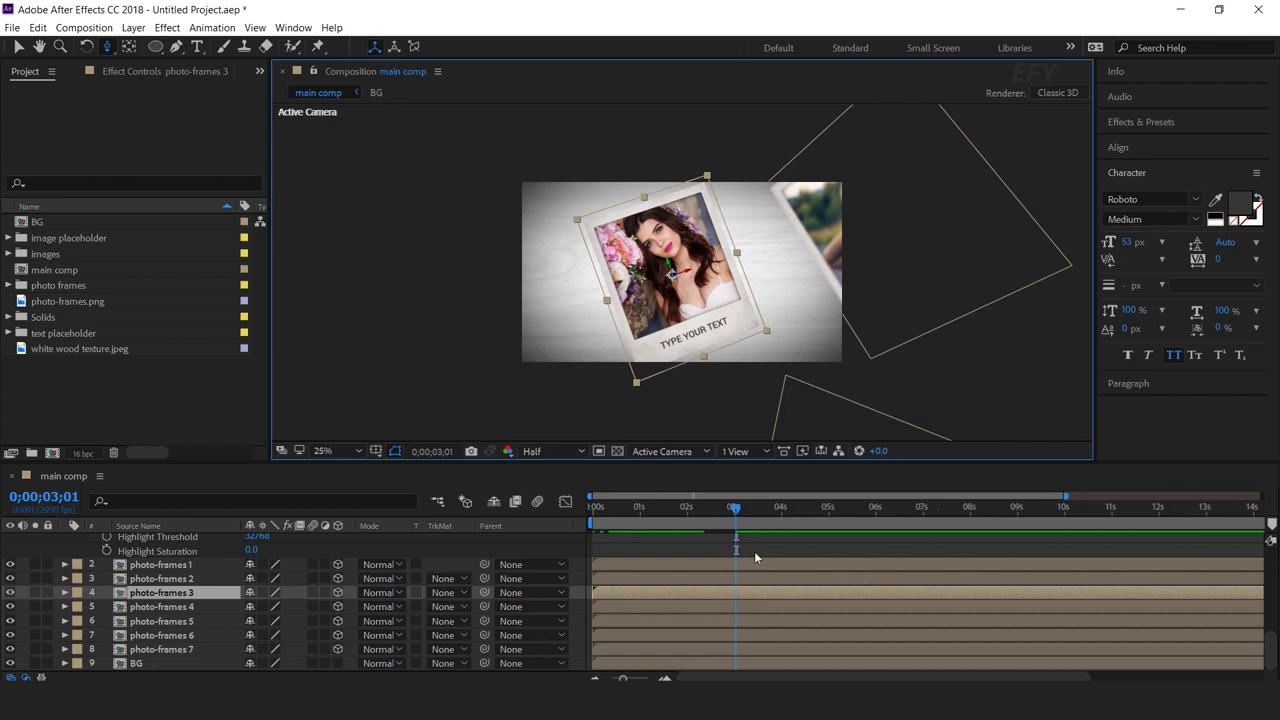
Step: Set the camera's Z orientation to 359.4° at 0;00;05;01 and preview the move to photo-frames 3
scroll(760, 560, up, 8)
key(space)
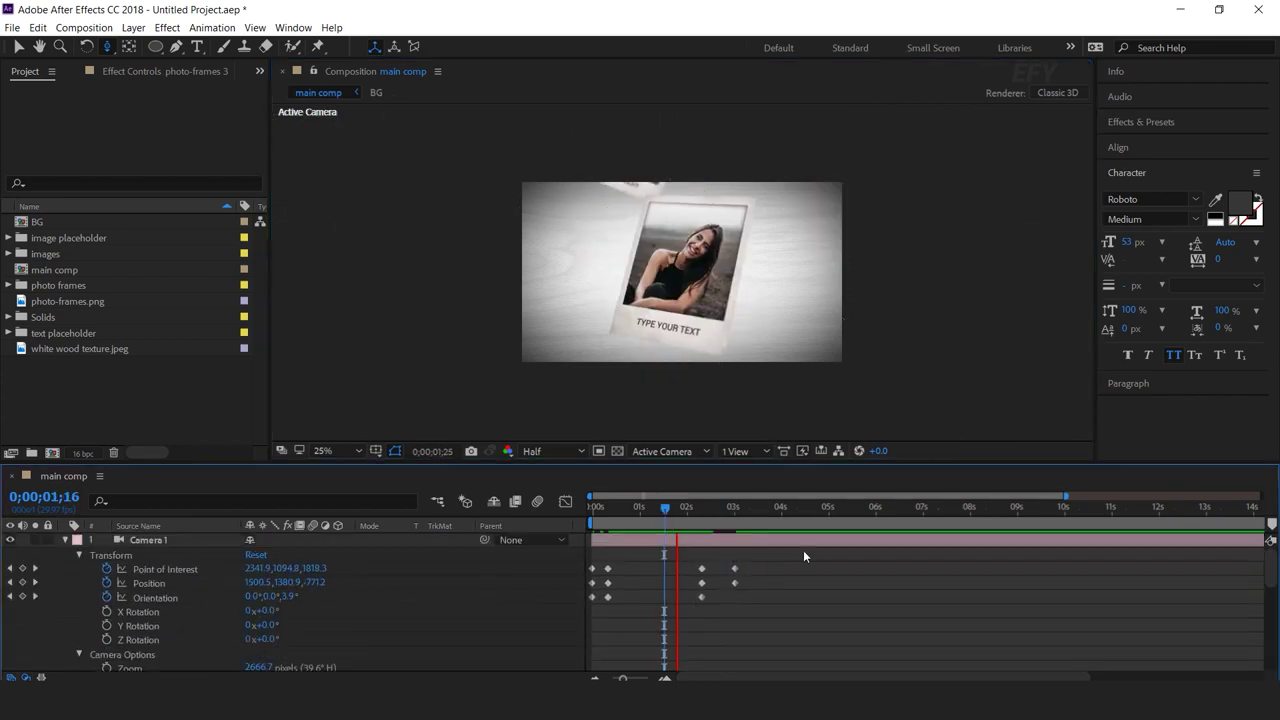
click(286, 598)
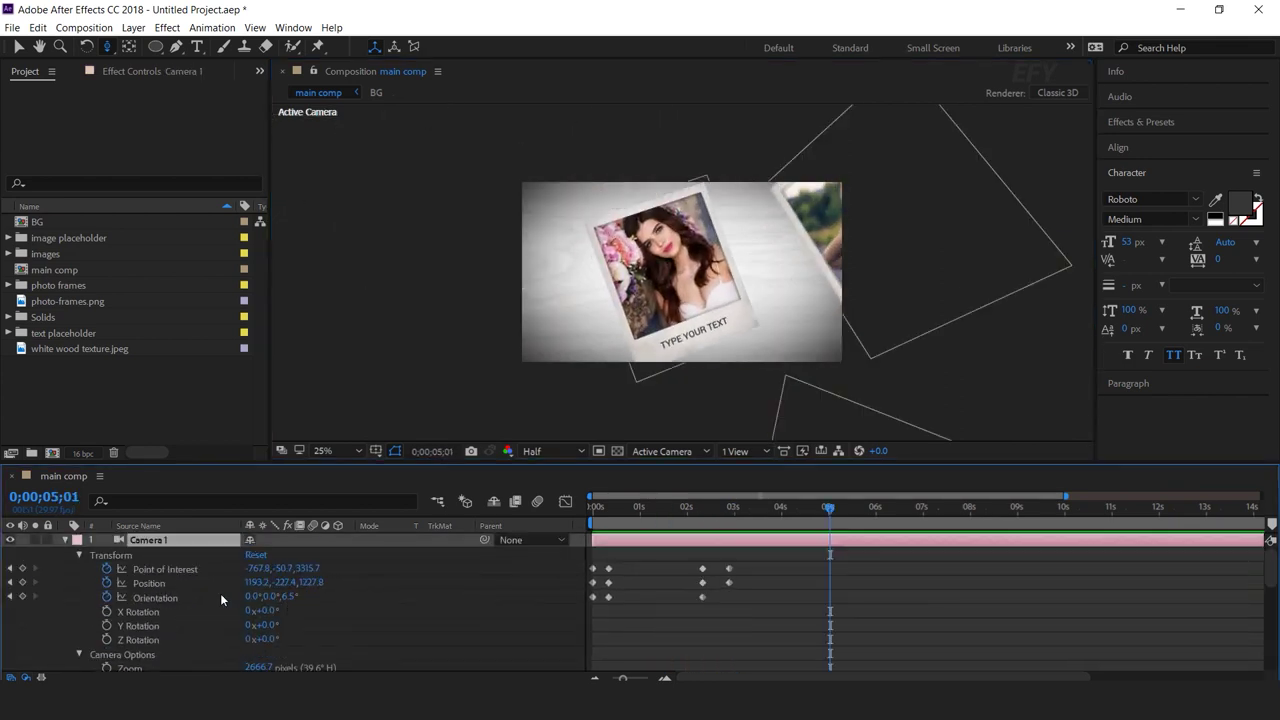
drag(289, 599, 282, 599)
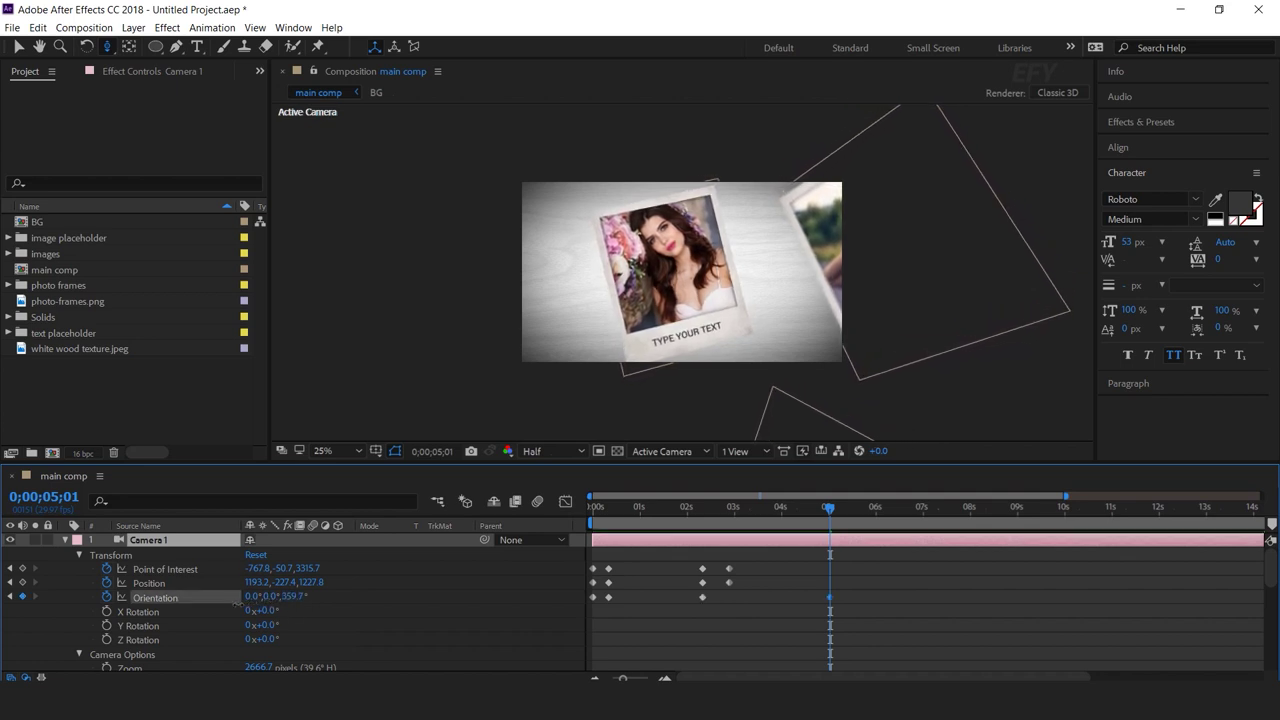
key(space)
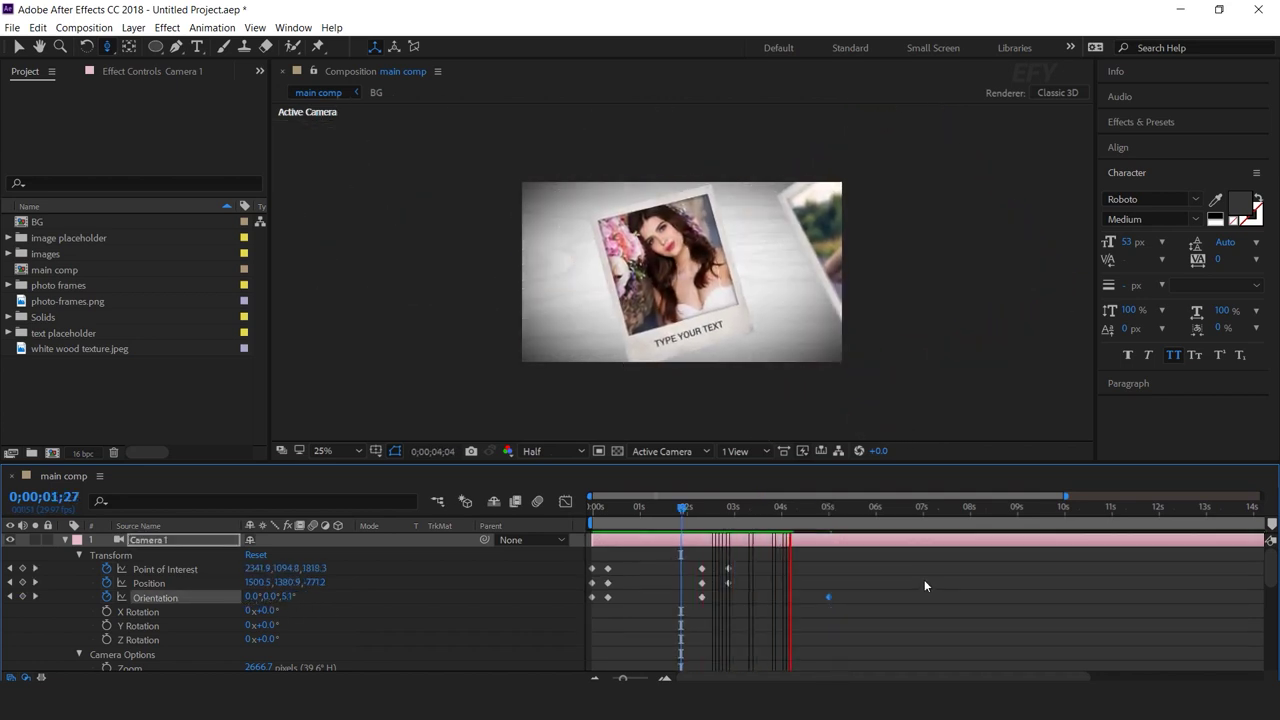
Step: Move the last camera Orientation keyframe to 0;00;05;20 and paste copies of the latest Point of Interest and Position keyframes there
click(822, 514)
drag(827, 525, 830, 525)
drag(829, 597, 859, 597)
click(861, 524)
scroll(851, 597, up, 2)
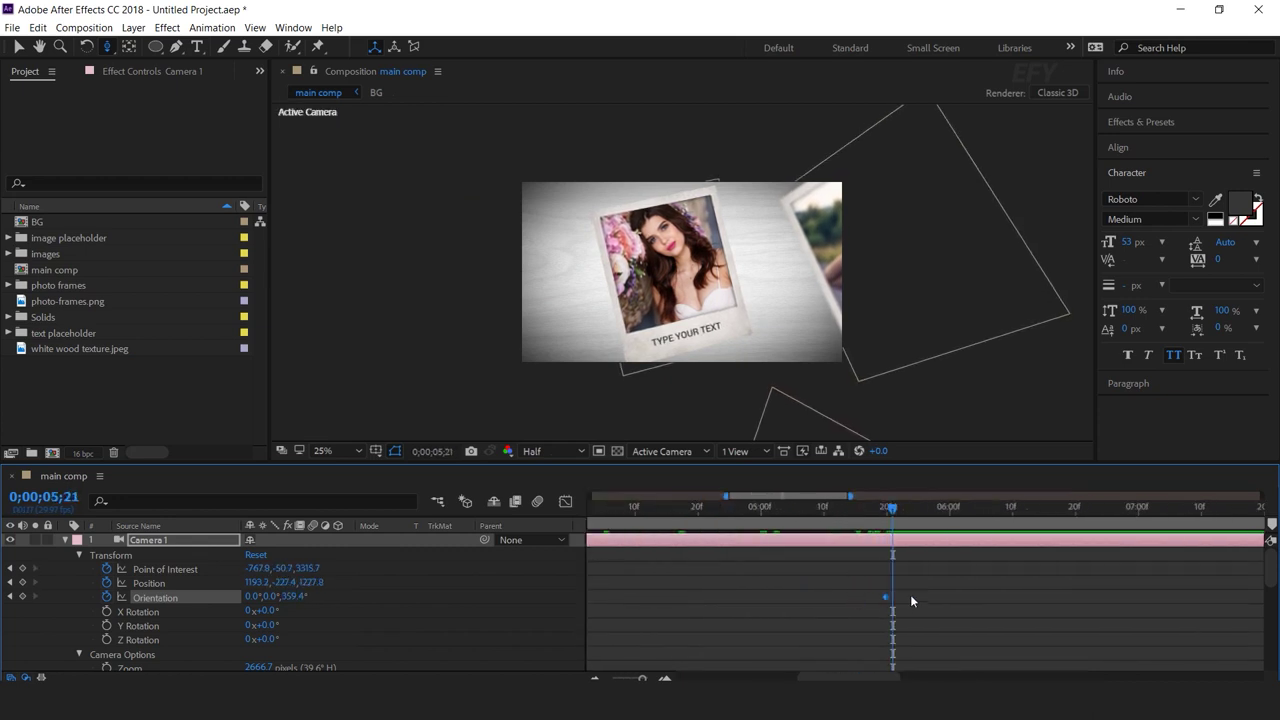
drag(895, 513, 886, 514)
scroll(867, 549, down, 1)
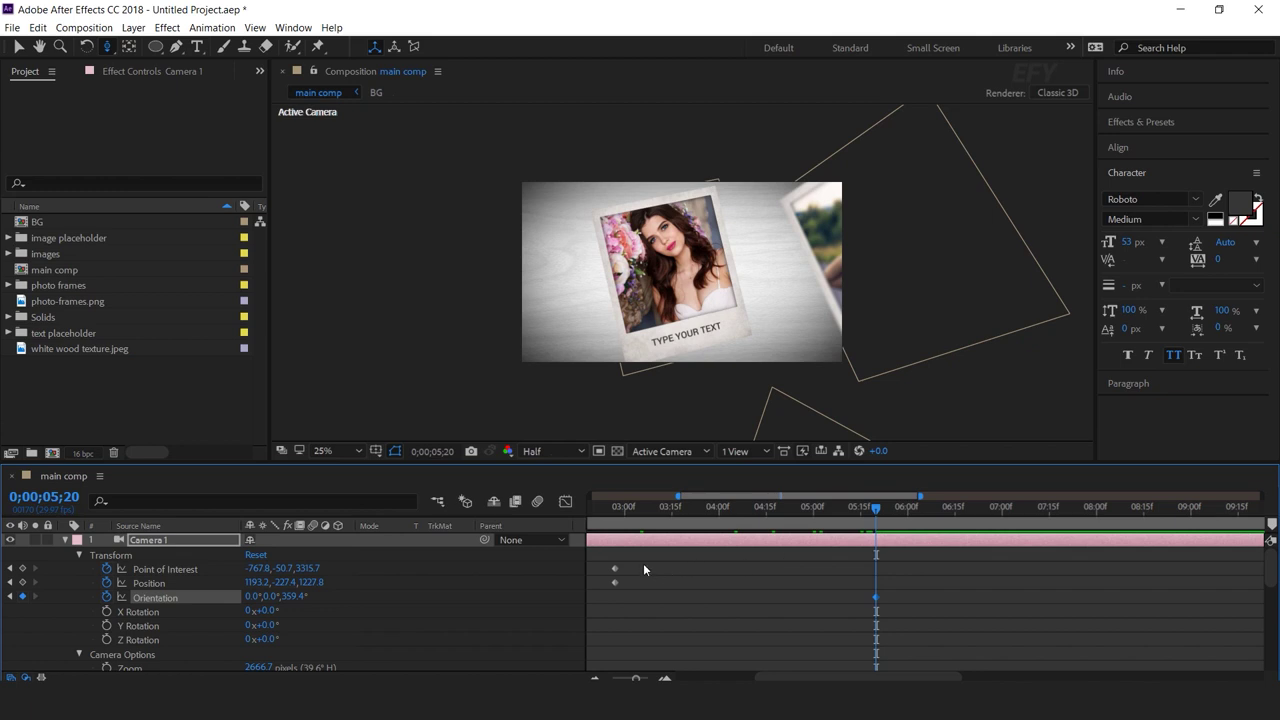
drag(643, 564, 610, 586)
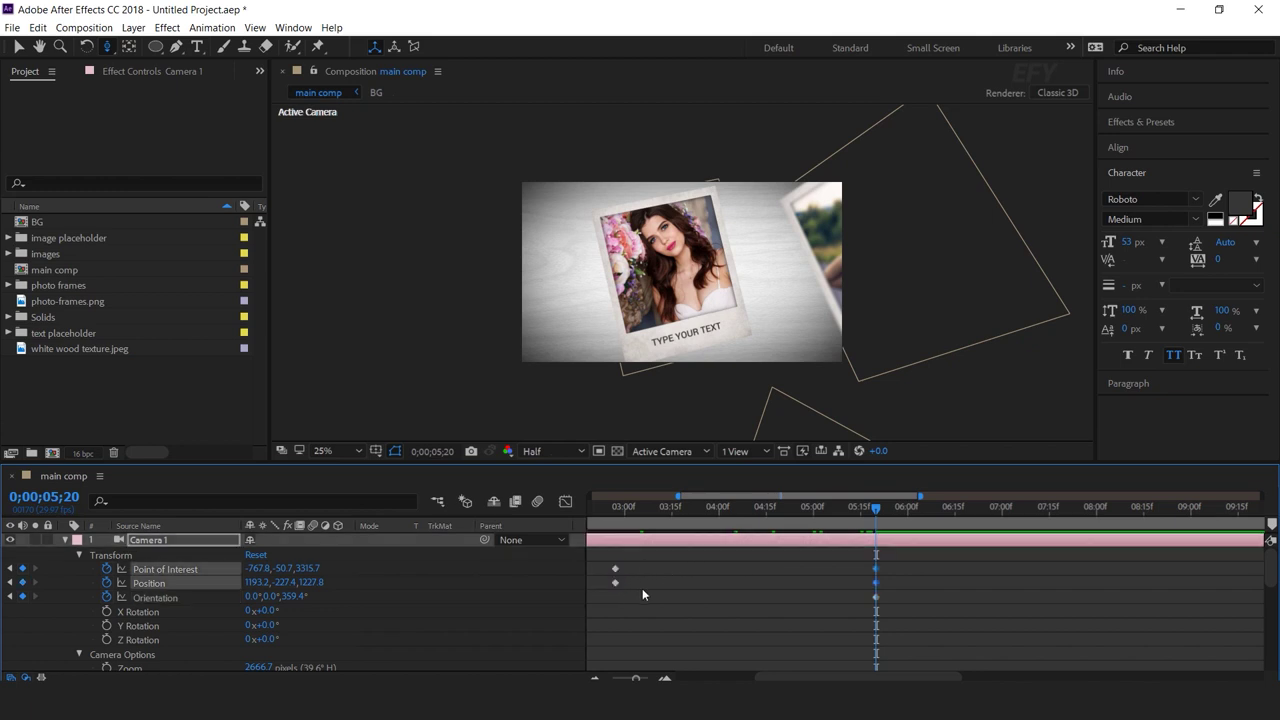
key(minus)
key(minus)
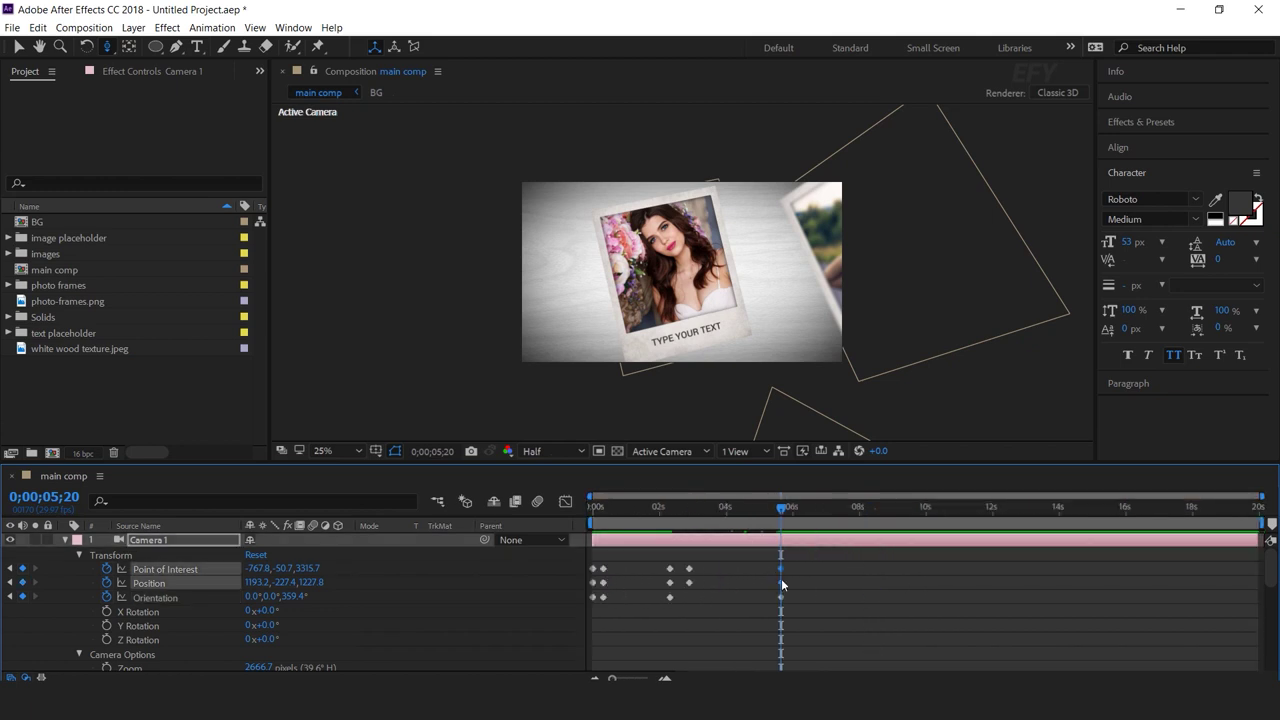
Step: At 0;00;06;08, select photo-frames 4 and move the camera until that frame is centred in the view
key(equal)
drag(786, 512, 825, 510)
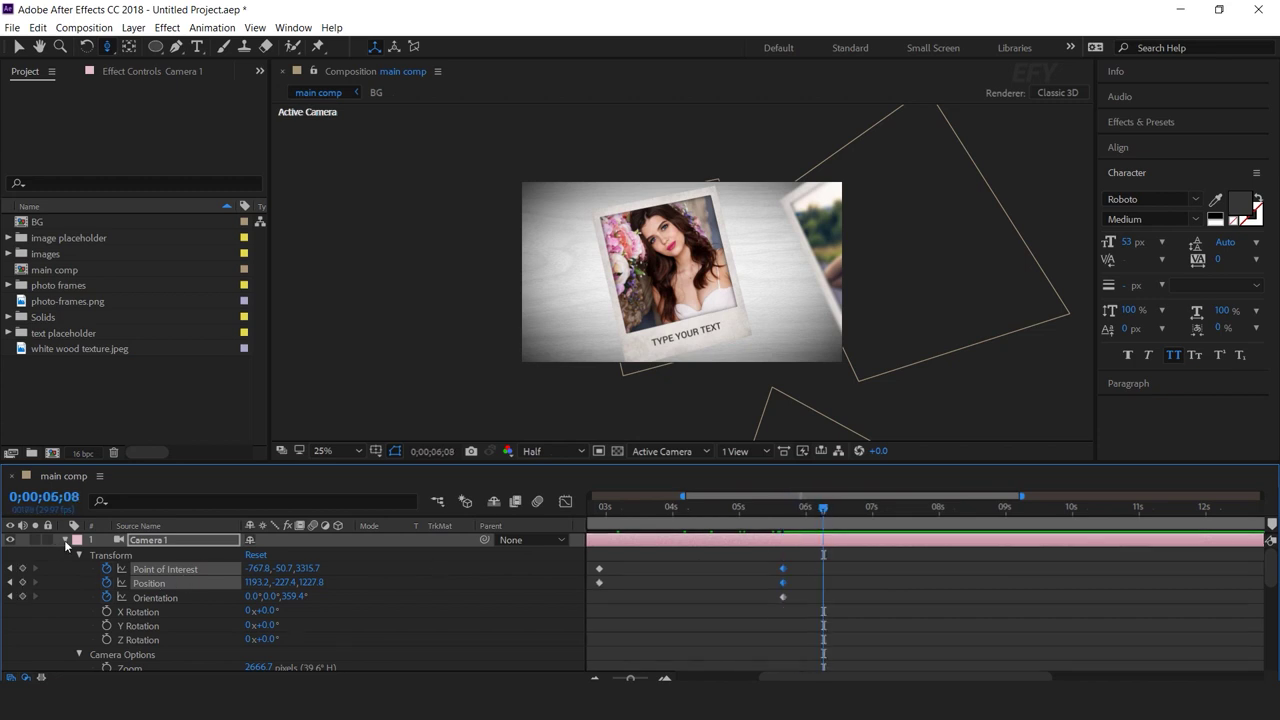
scroll(312, 585, down, 6)
click(190, 607)
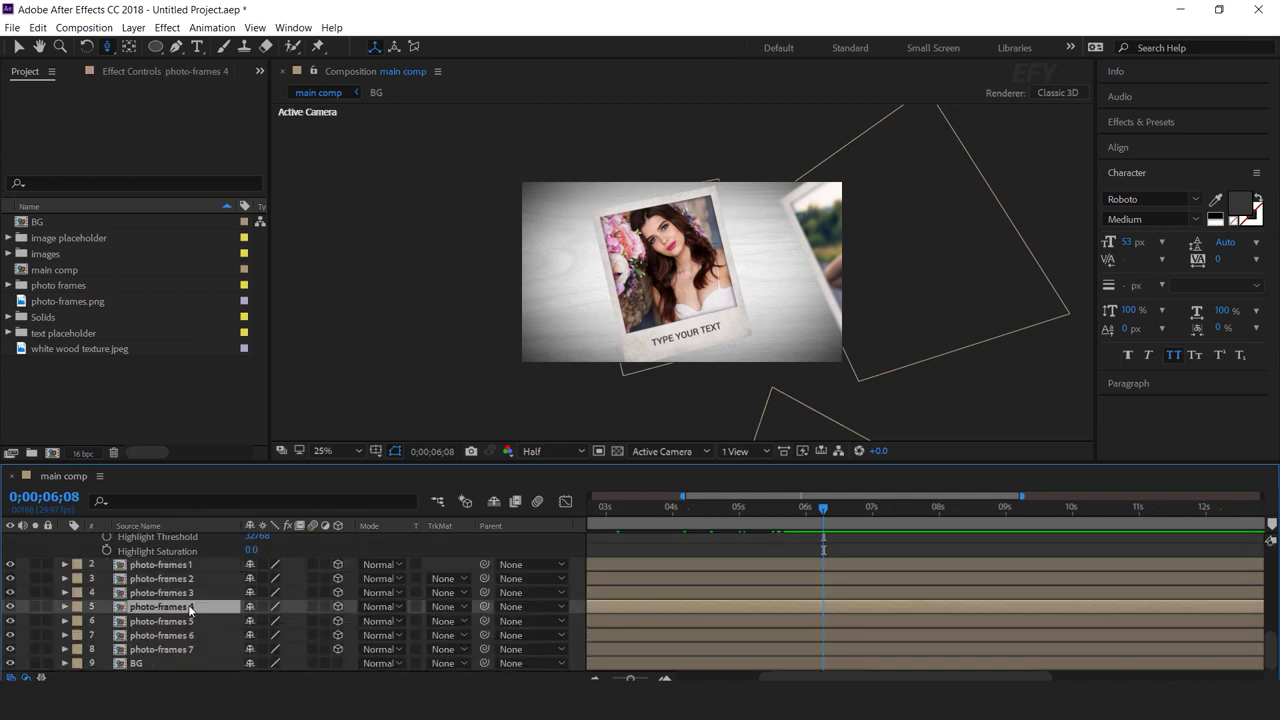
key(comma)
key(comma)
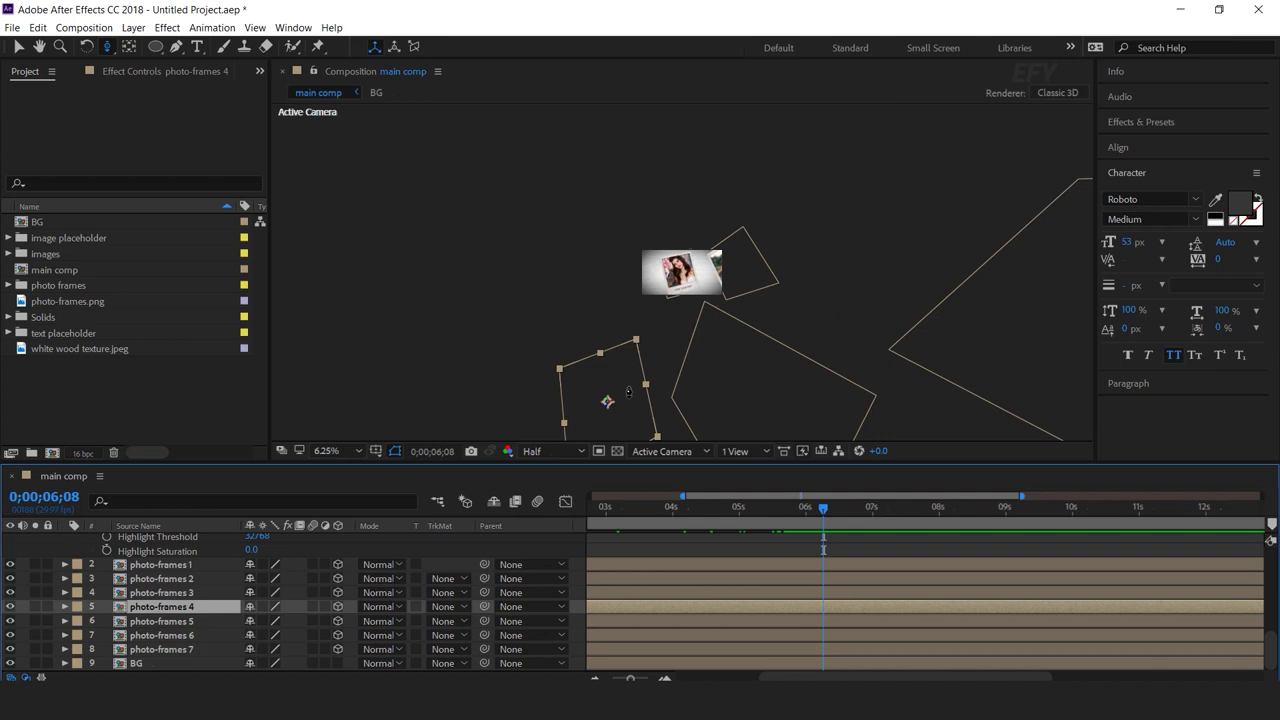
drag(607, 402, 644, 373)
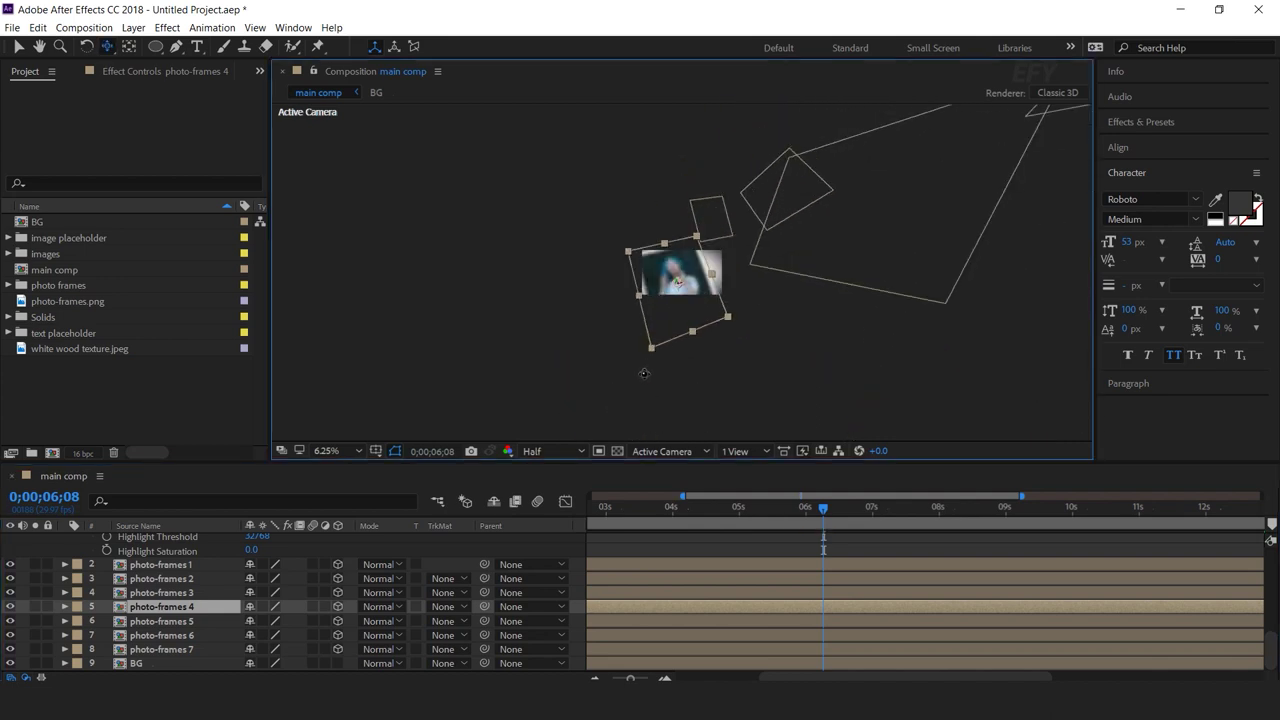
Step: Dolly the camera back and orbit it until all of photo-frames 4 fits the view
key(period)
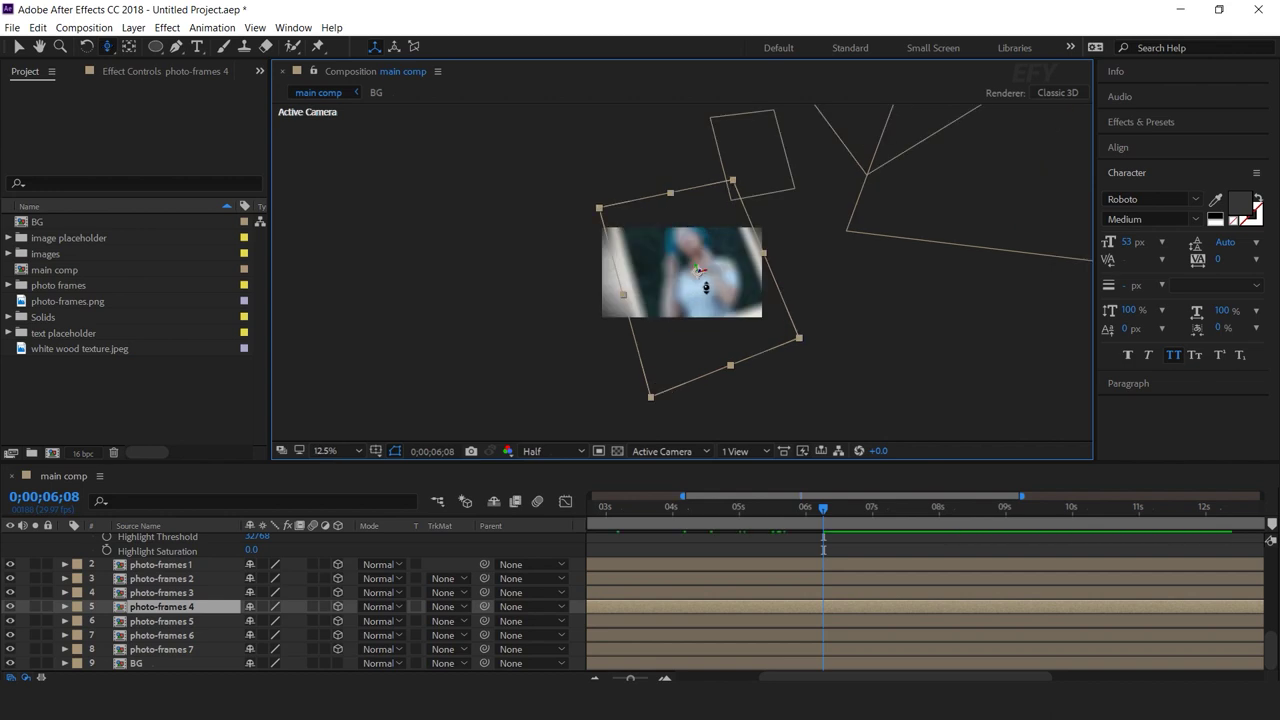
drag(706, 288, 707, 349)
key(period)
key(period)
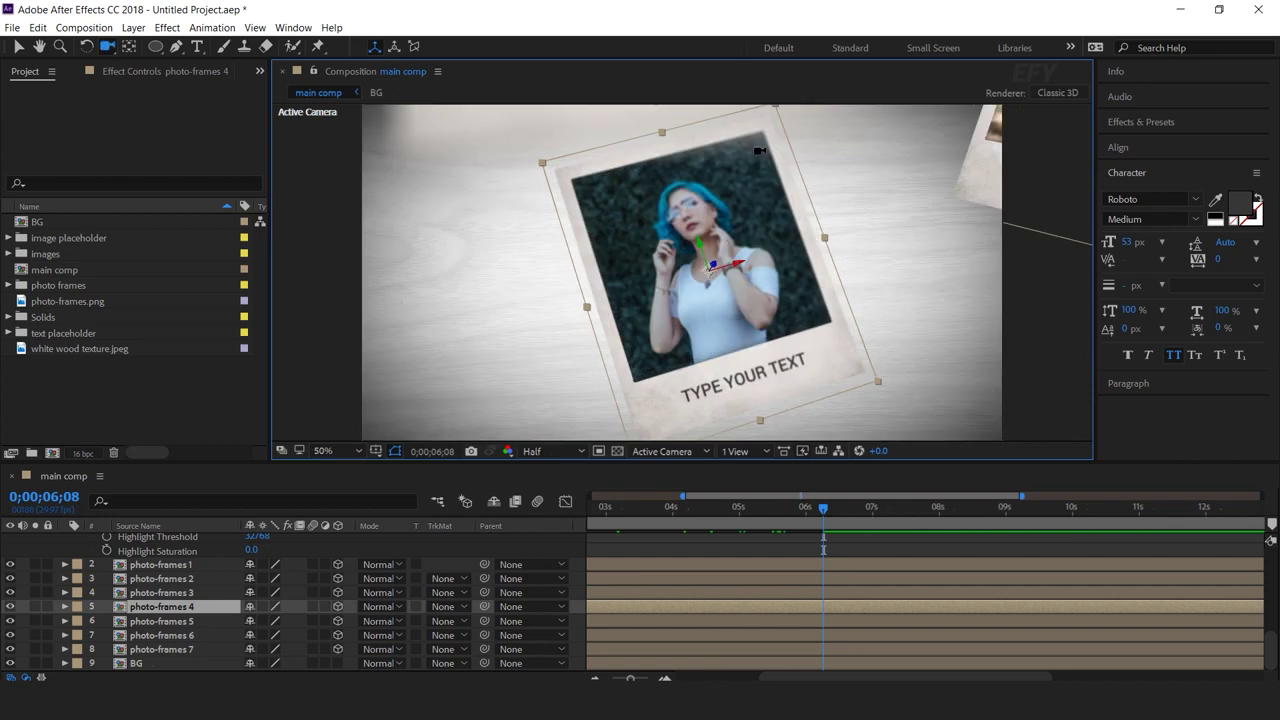
drag(768, 115, 789, 131)
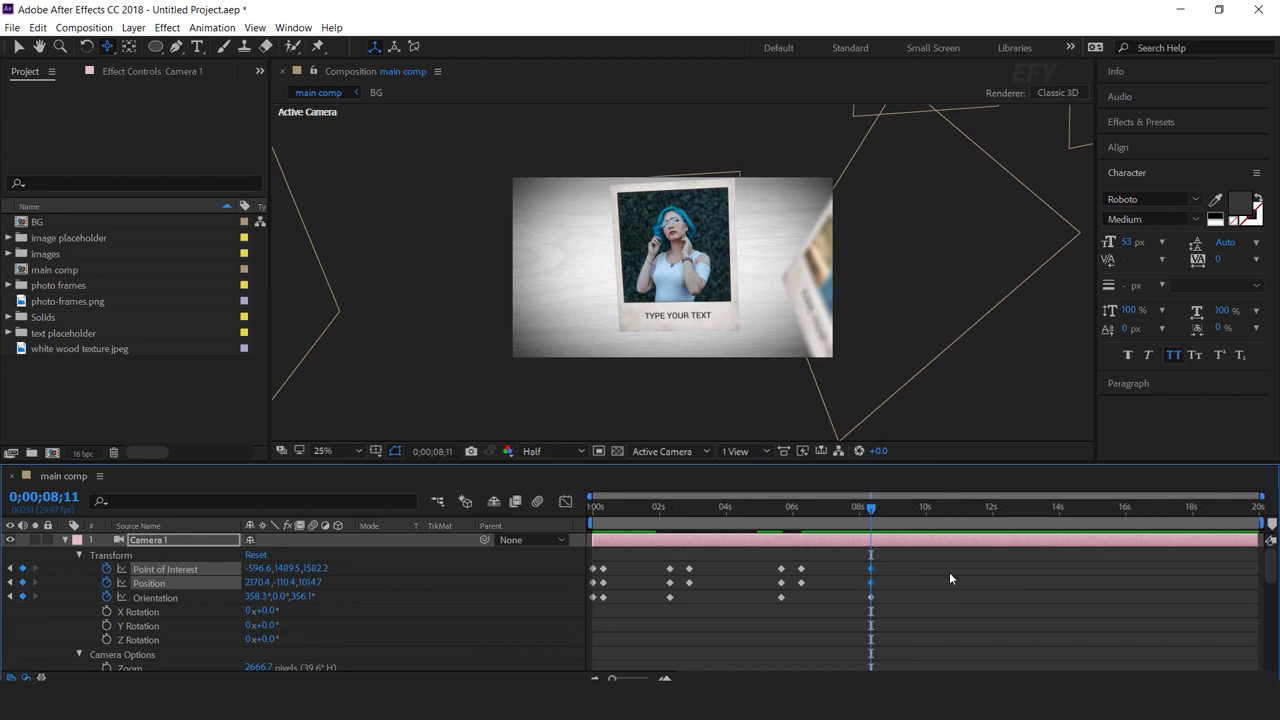
Step: Apply Easy Ease to all of the camera's Point of Interest and Position keyframes
click(949, 572)
drag(942, 553, 580, 583)
right_click(872, 572)
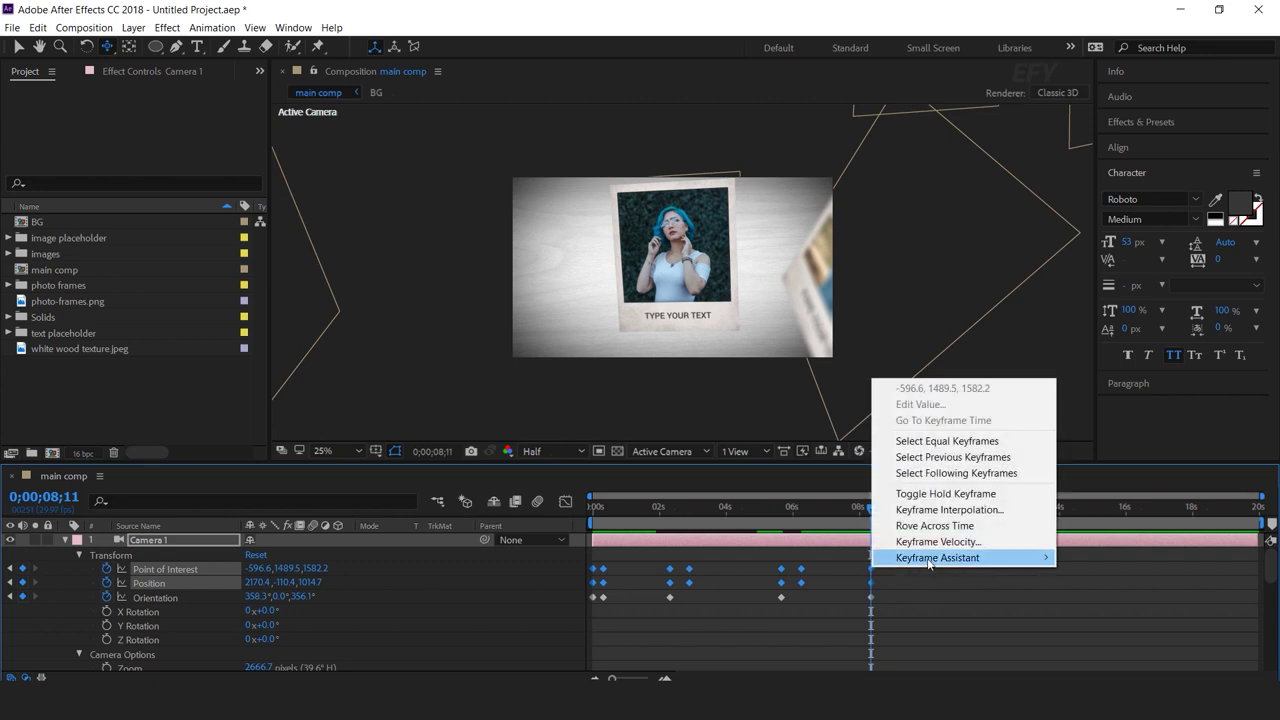
mouse_move(971, 557)
click(800, 603)
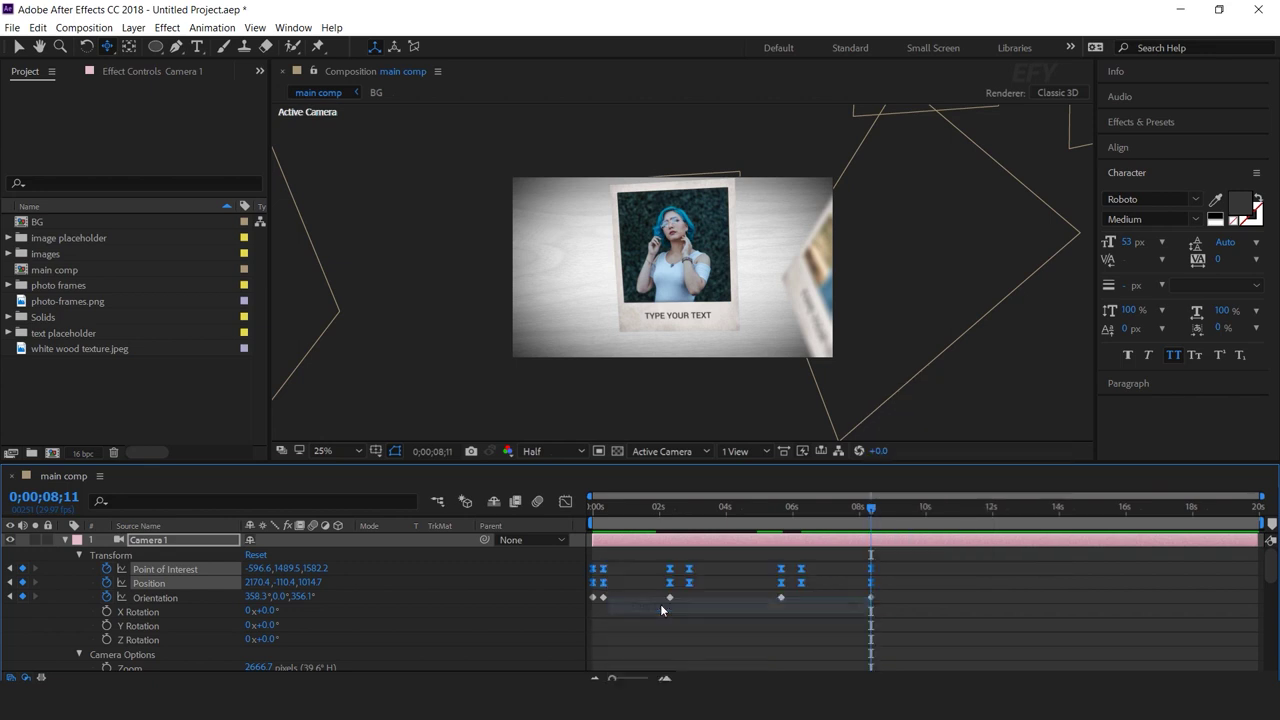
Step: In the graph editor, reshape the Point of Interest and Position speed curves of the camera moves between frames
click(566, 502)
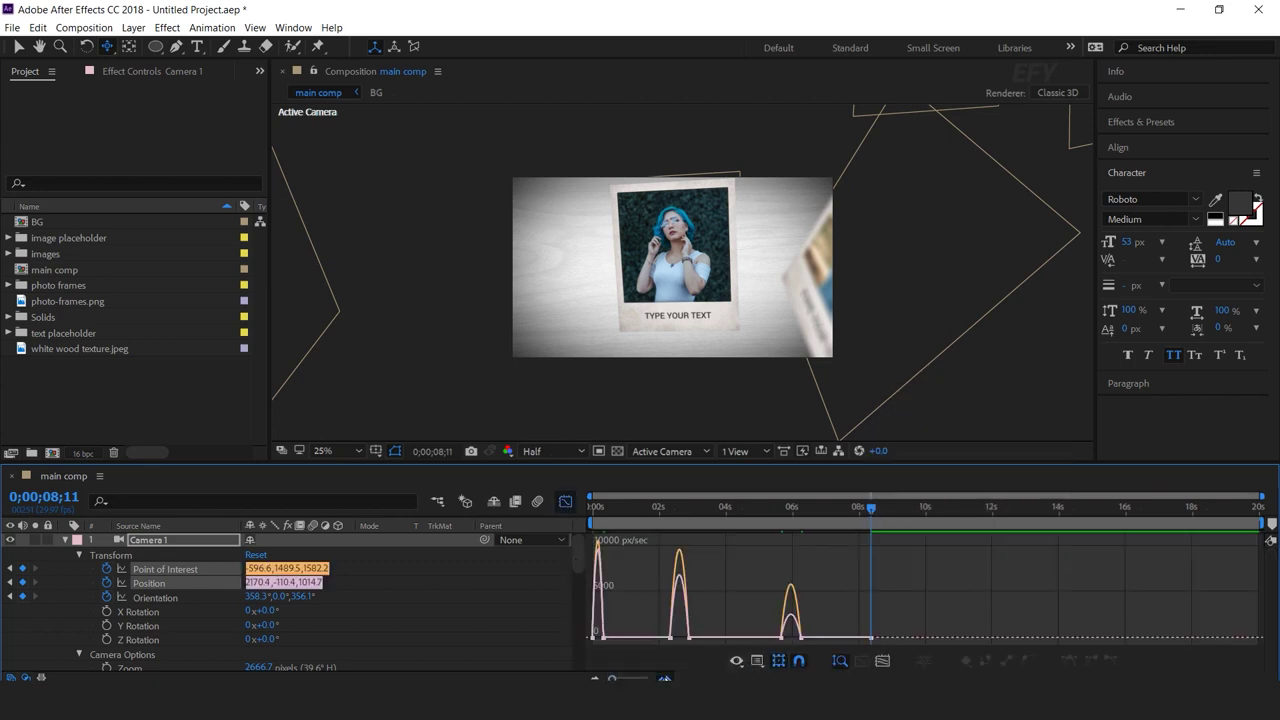
click(665, 678)
scroll(665, 676, left, 5)
scroll(628, 640, up, 1)
scroll(660, 643, left, 1)
mouse_move(665, 648)
mouse_down()
mouse_move(695, 625)
mouse_move(653, 633)
mouse_up()
drag(713, 679, 764, 679)
drag(919, 588, 838, 633)
drag(797, 678, 896, 678)
drag(947, 587, 829, 633)
drag(866, 679, 938, 679)
drag(644, 678, 607, 678)
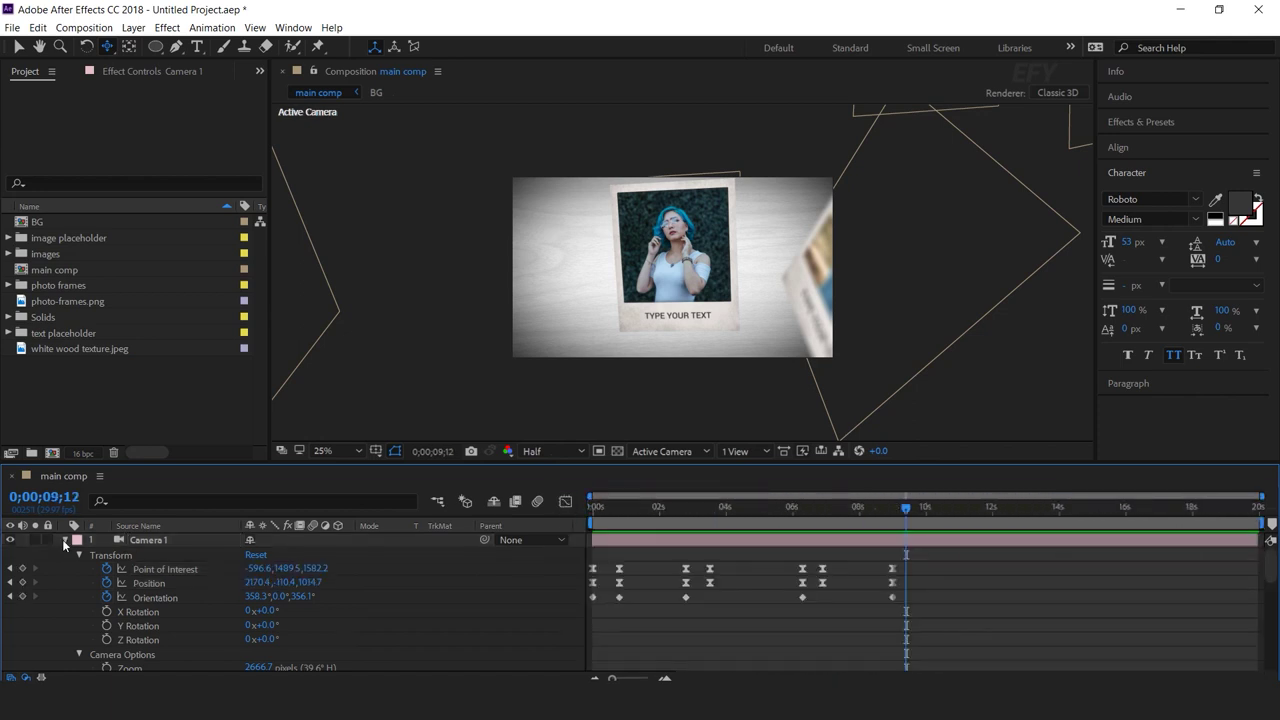
Step: Add a null object to the main comp and parent Camera 1 to it
click(64, 541)
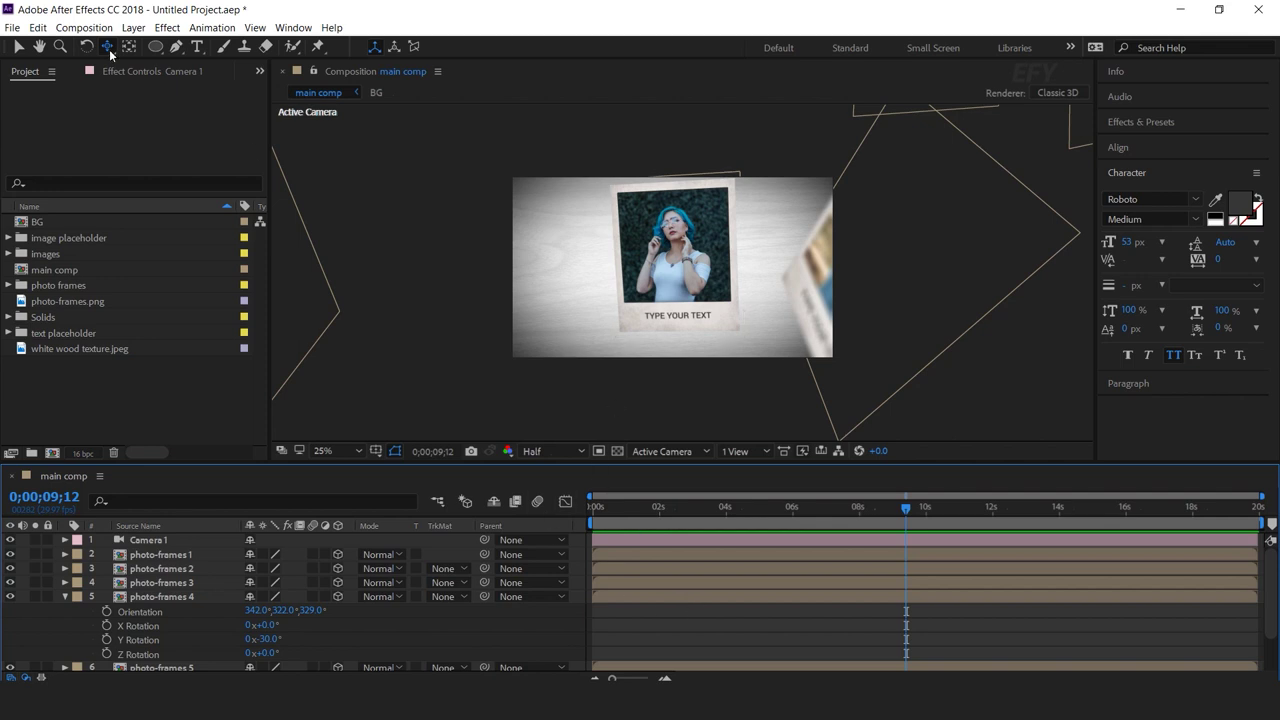
click(18, 47)
click(148, 541)
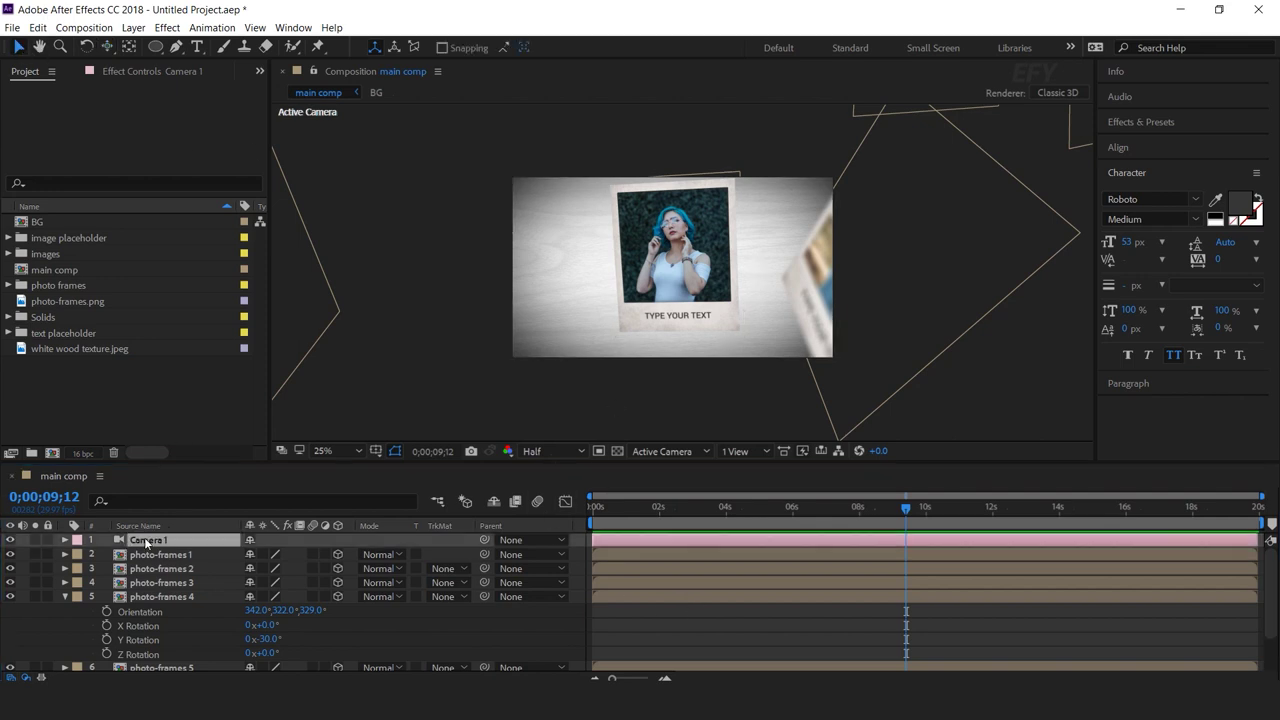
right_click(418, 356)
mouse_move(560, 361)
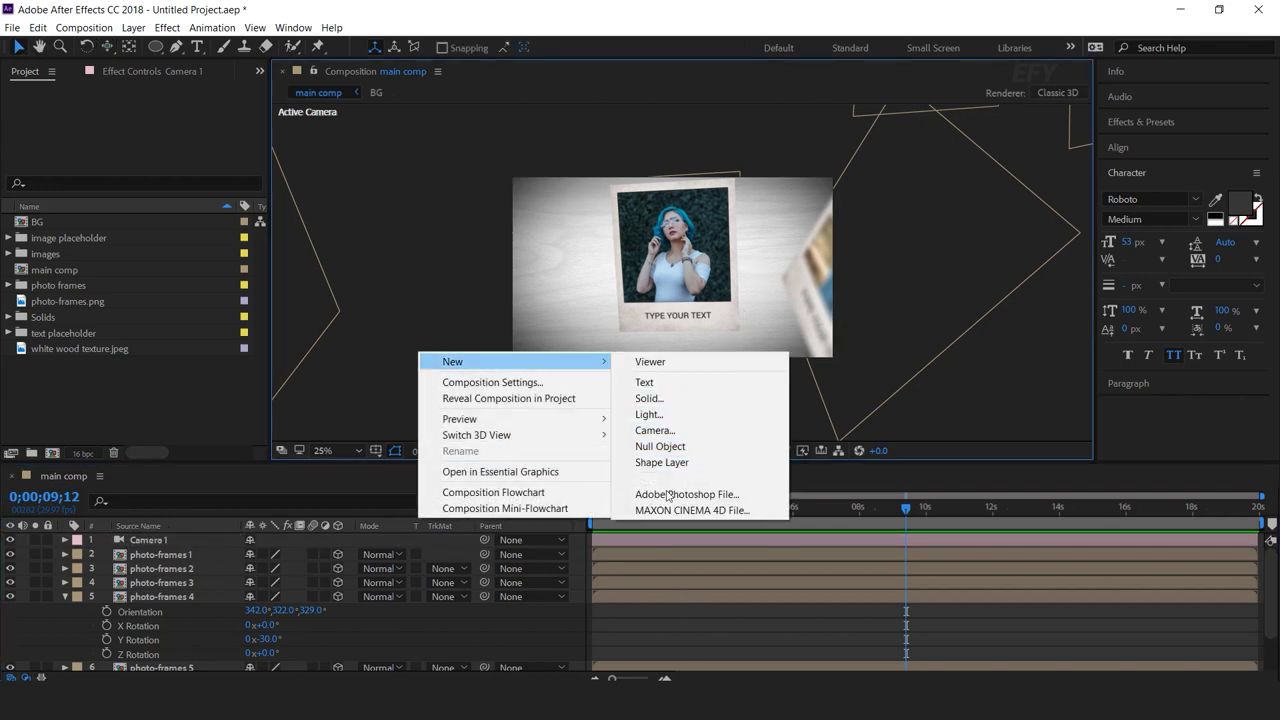
click(660, 446)
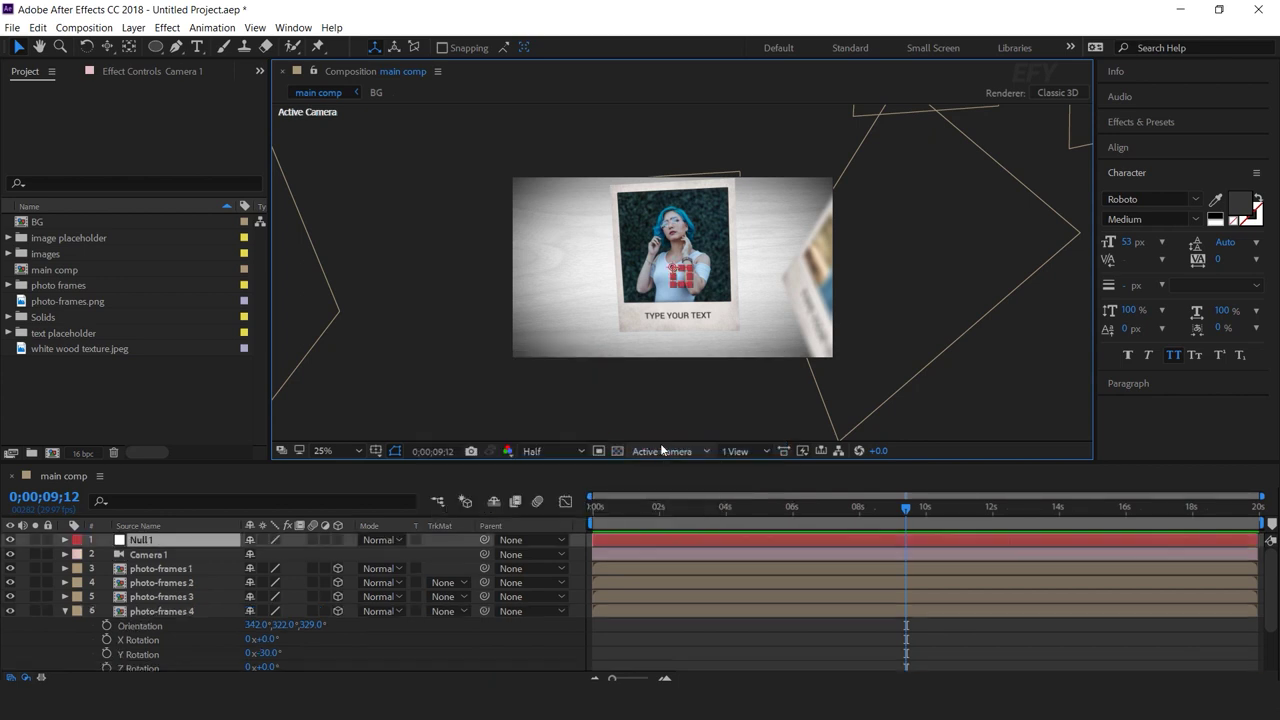
click(176, 556)
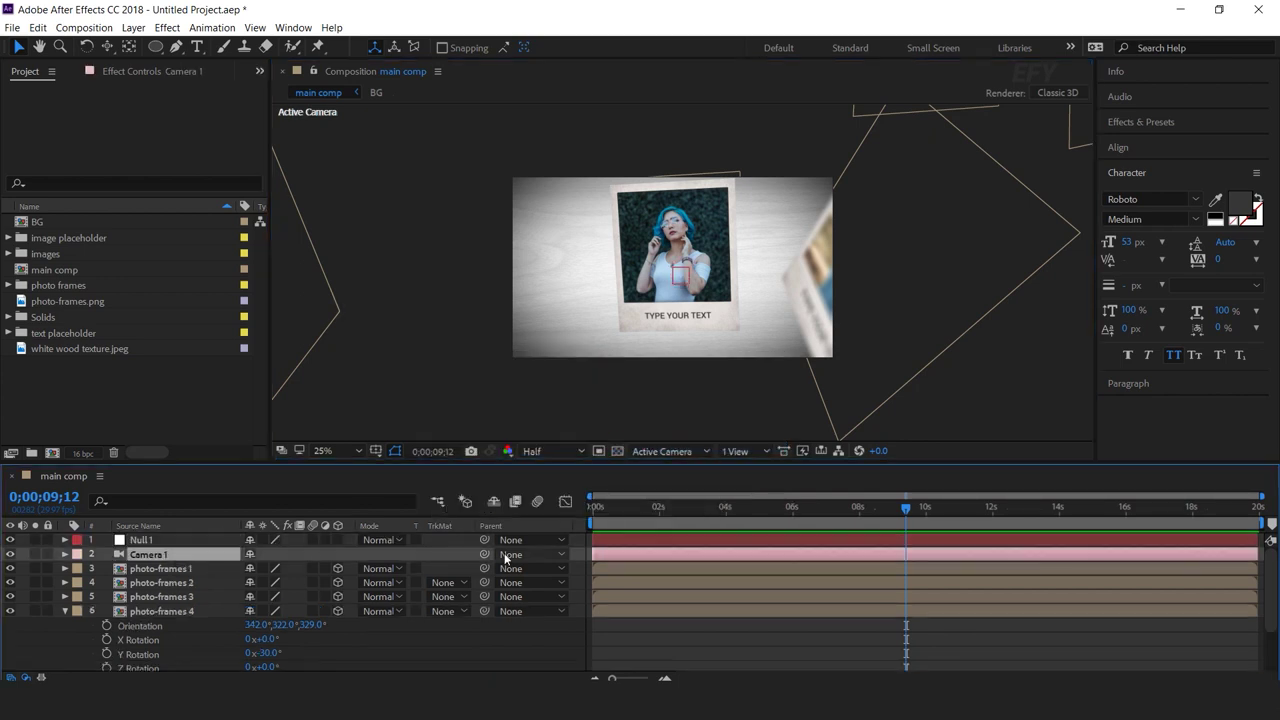
drag(318, 563, 145, 545)
Step: Make Null 1 a 3D layer and add the expression wiggle(3,10) to its Position
click(143, 541)
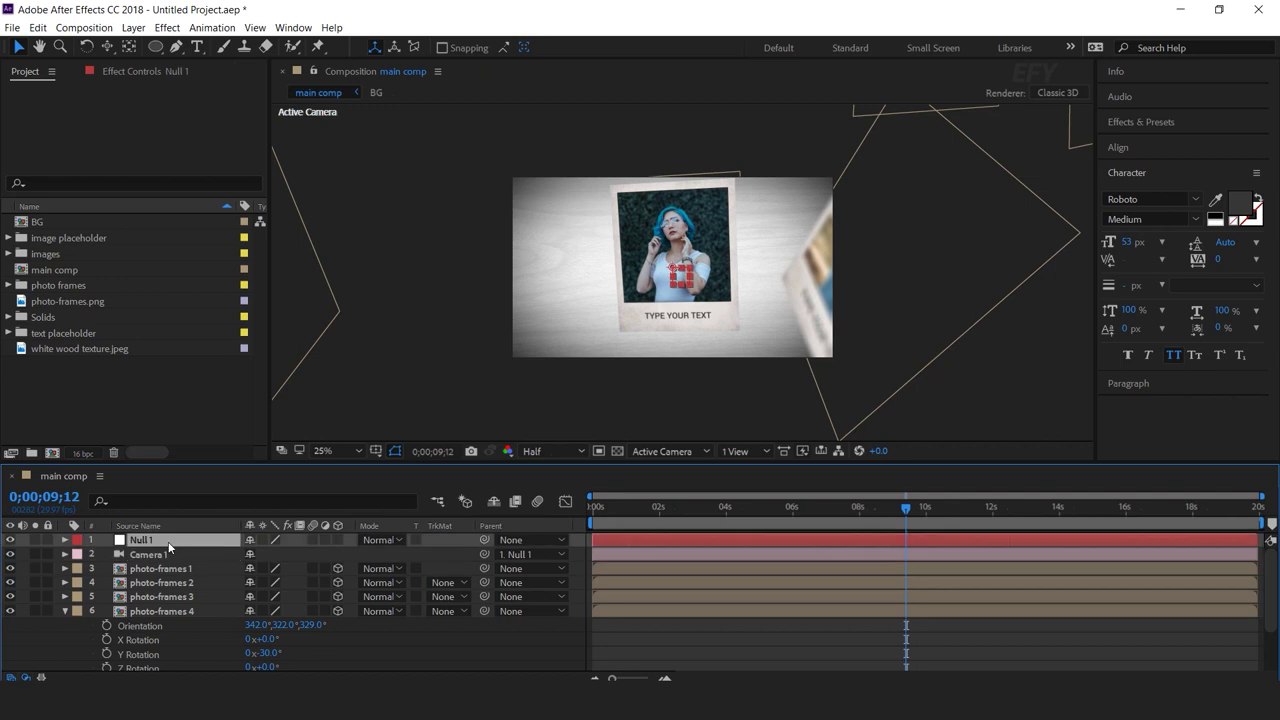
key(p)
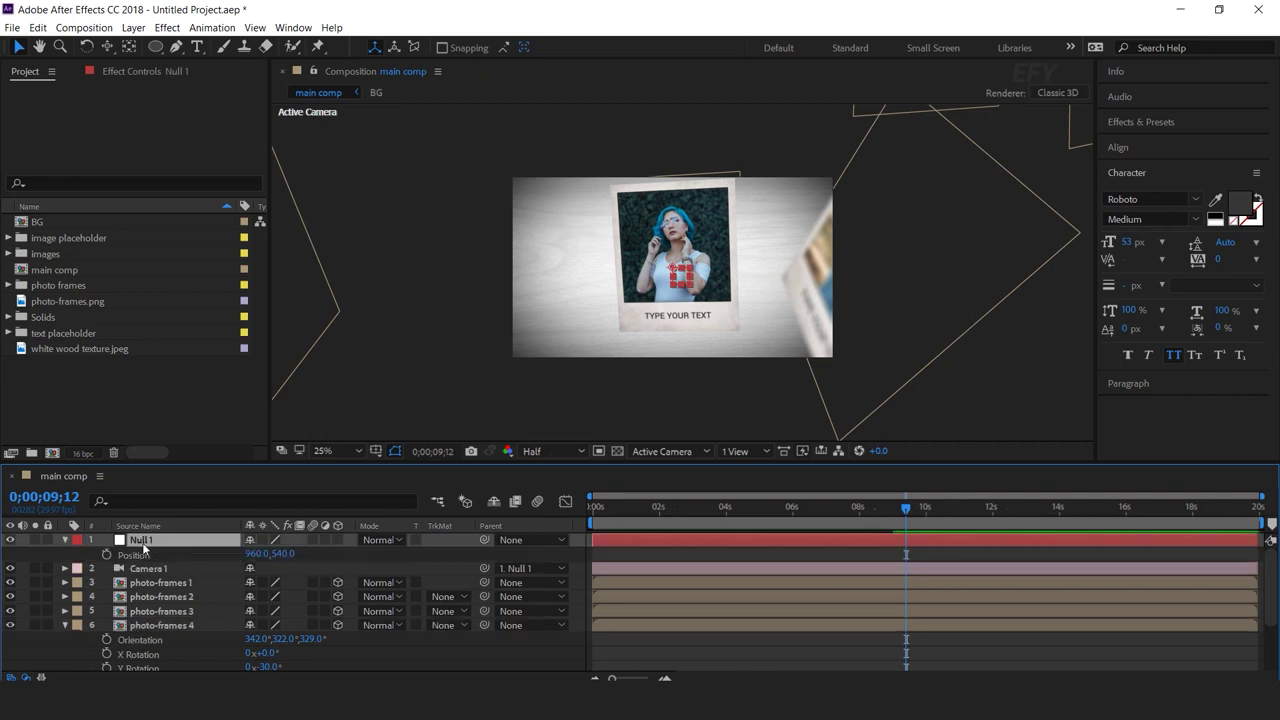
click(341, 540)
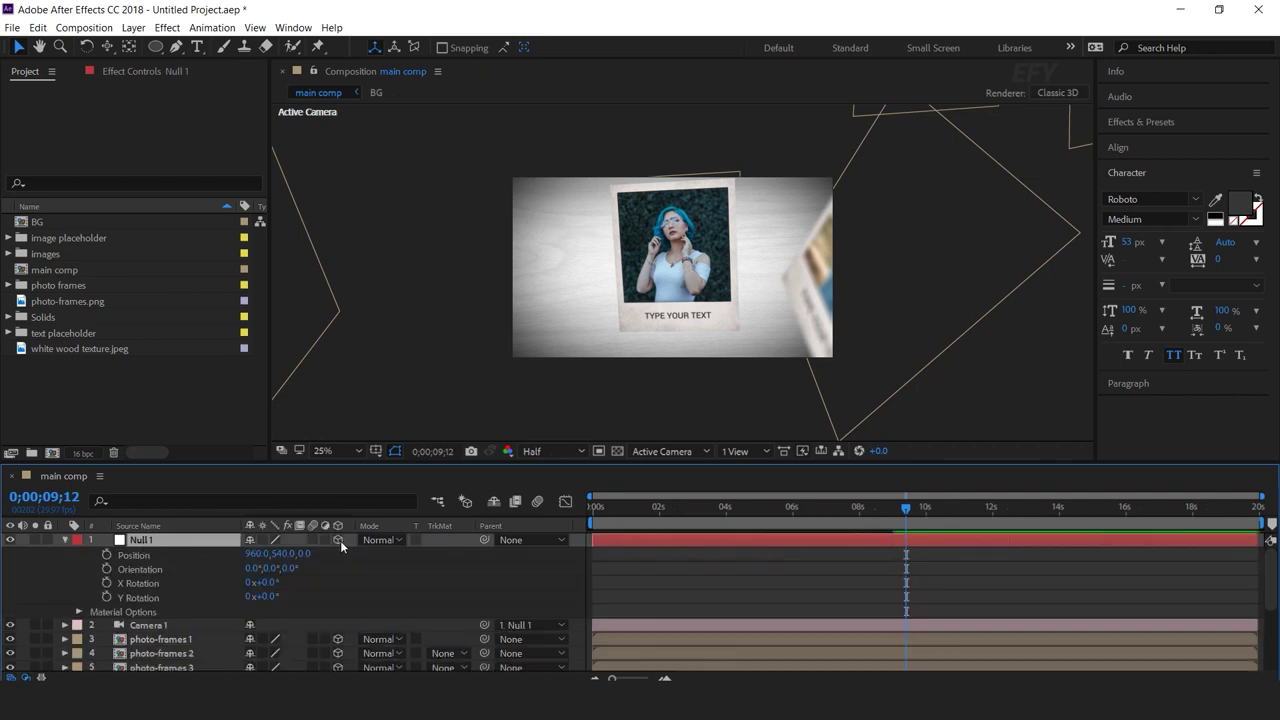
alt+click(107, 555)
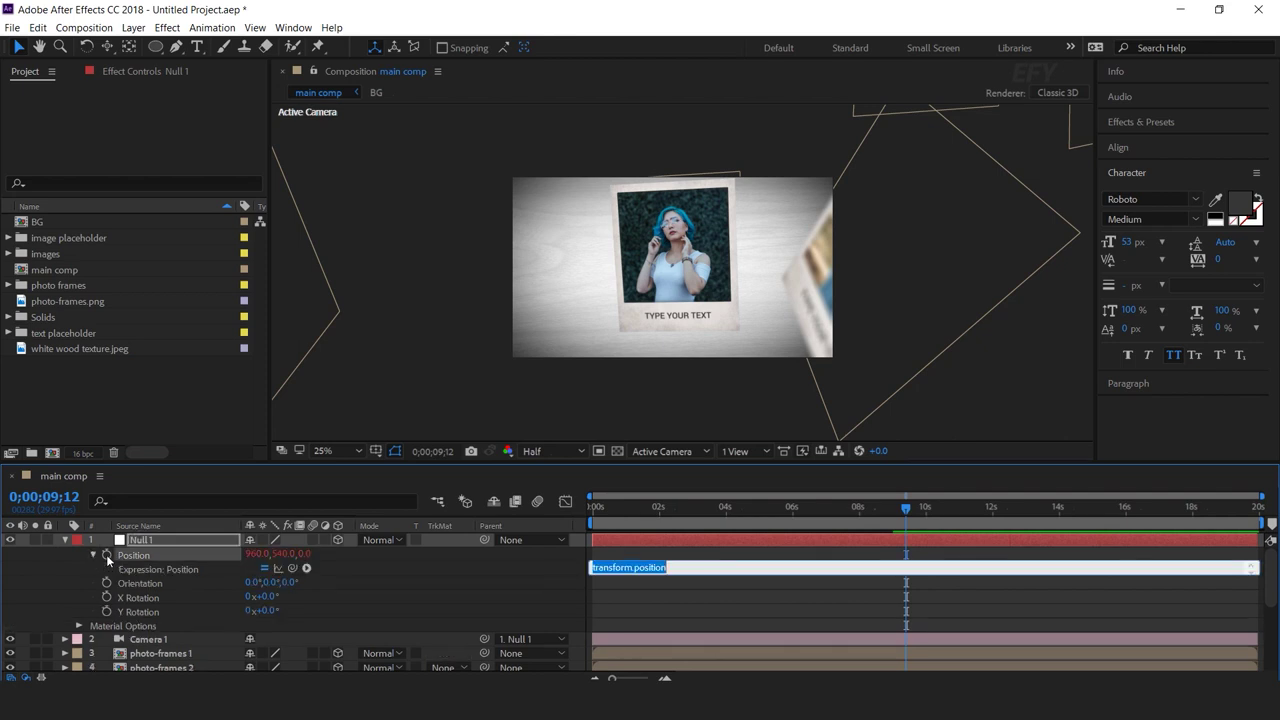
text(wiggle(3,10)
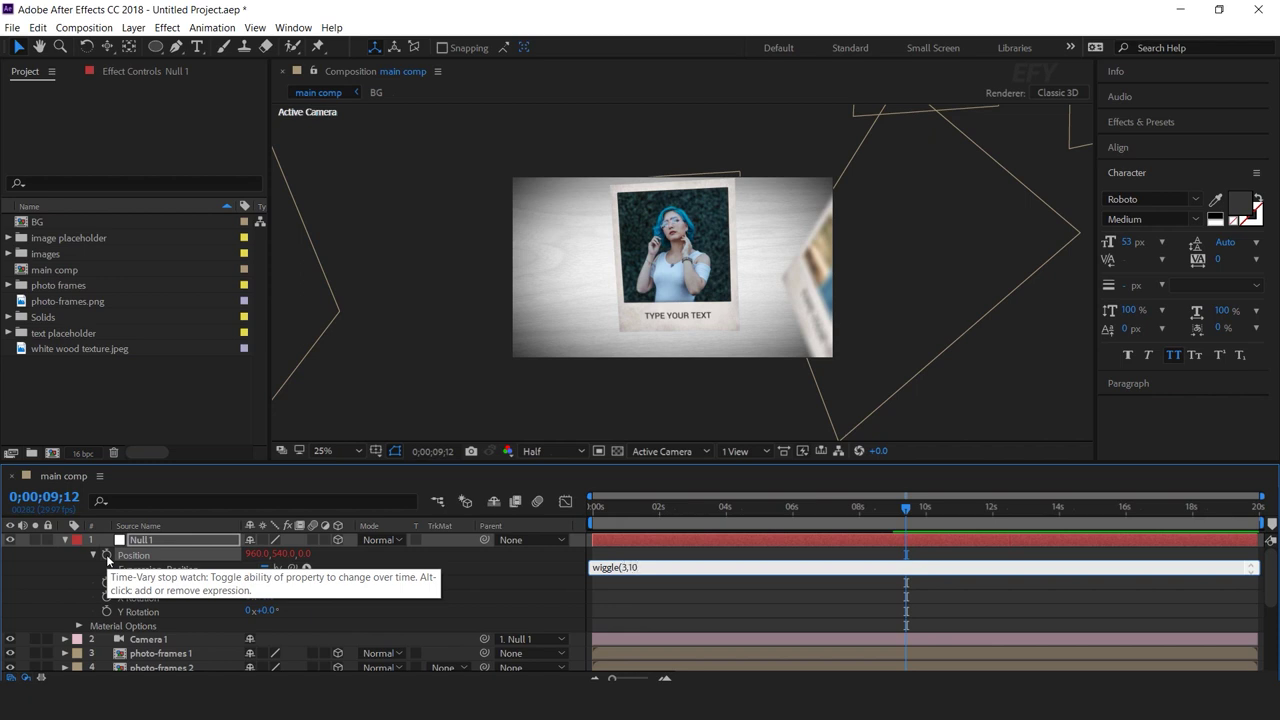
click(688, 597)
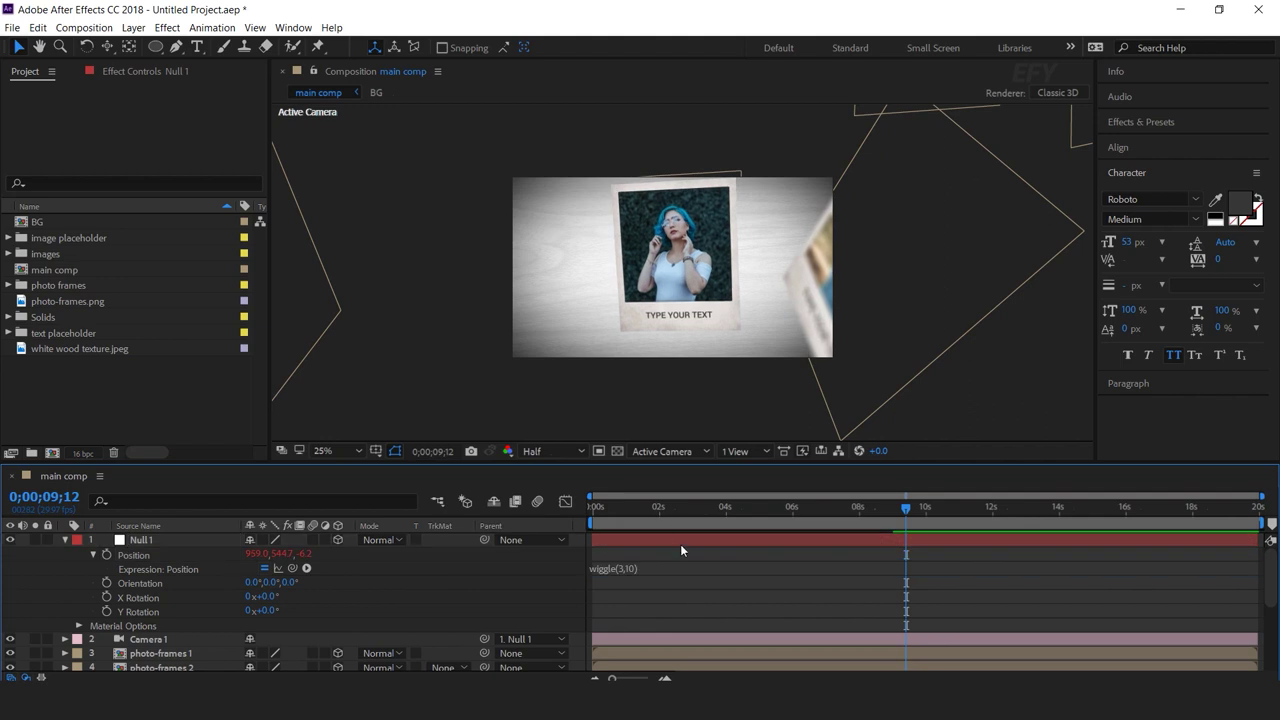
Step: Preview the camera shake from the start of the composition
drag(631, 508, 556, 529)
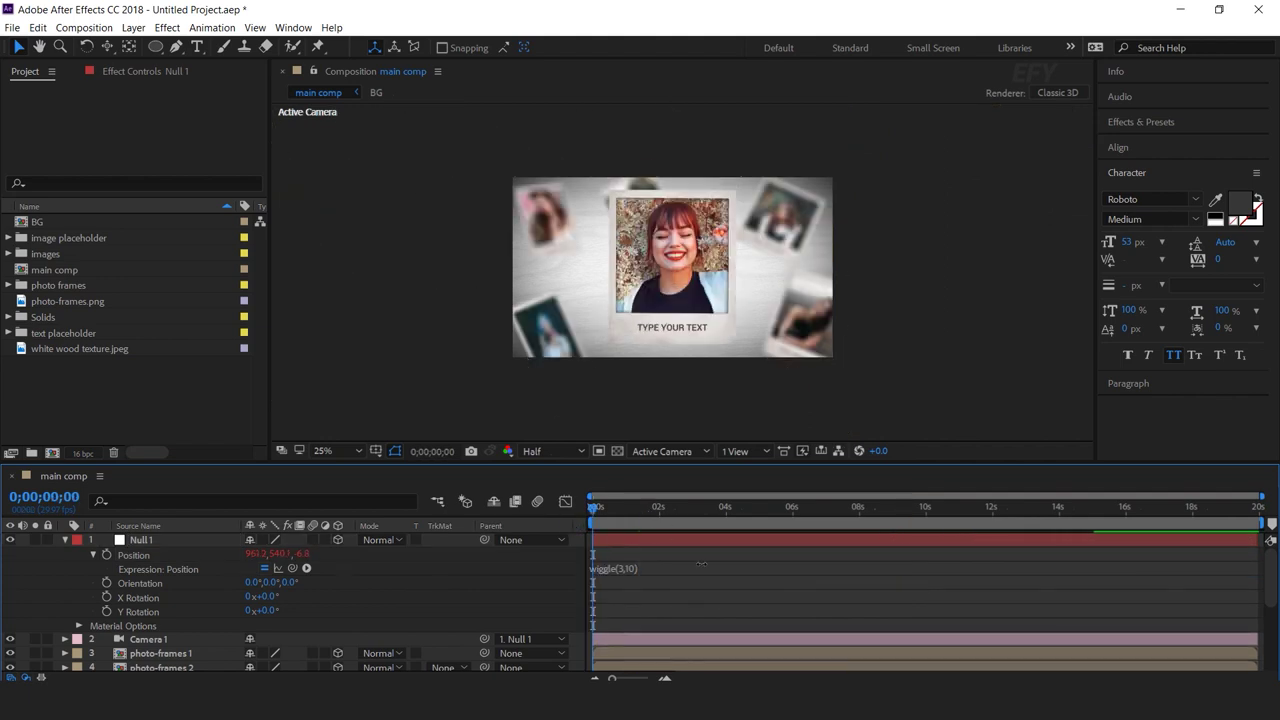
key(space)
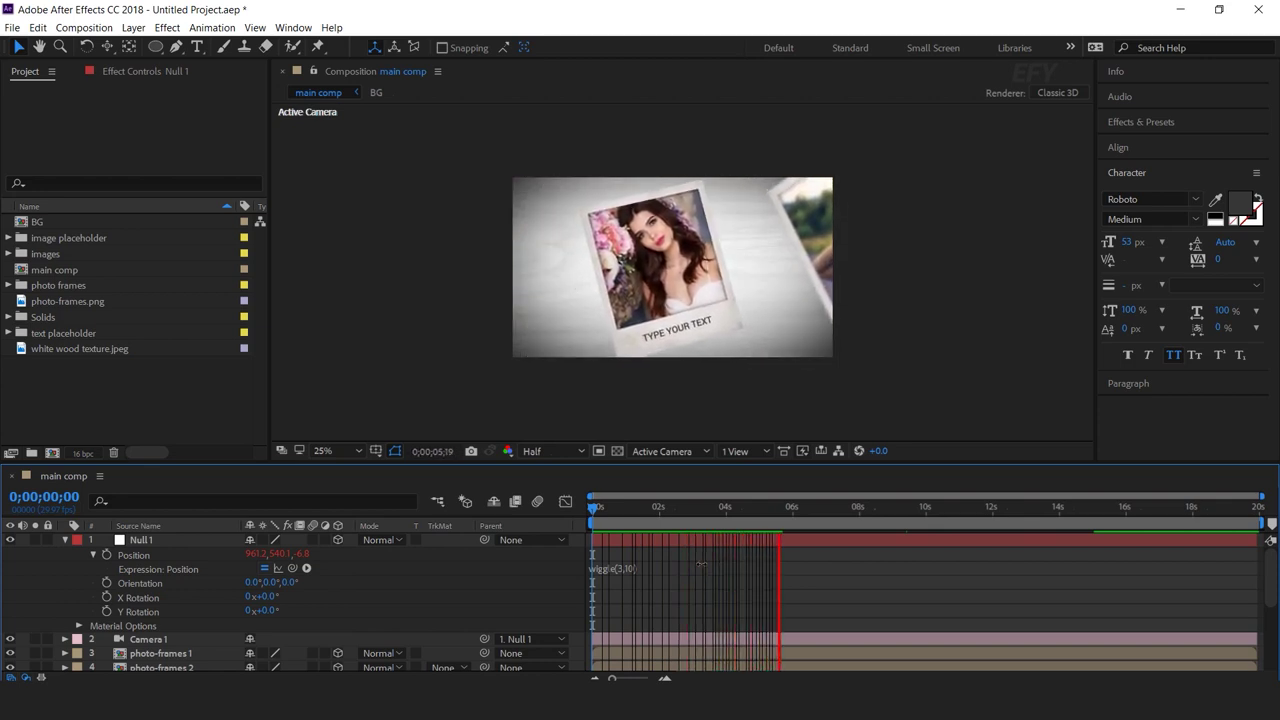
click(622, 507)
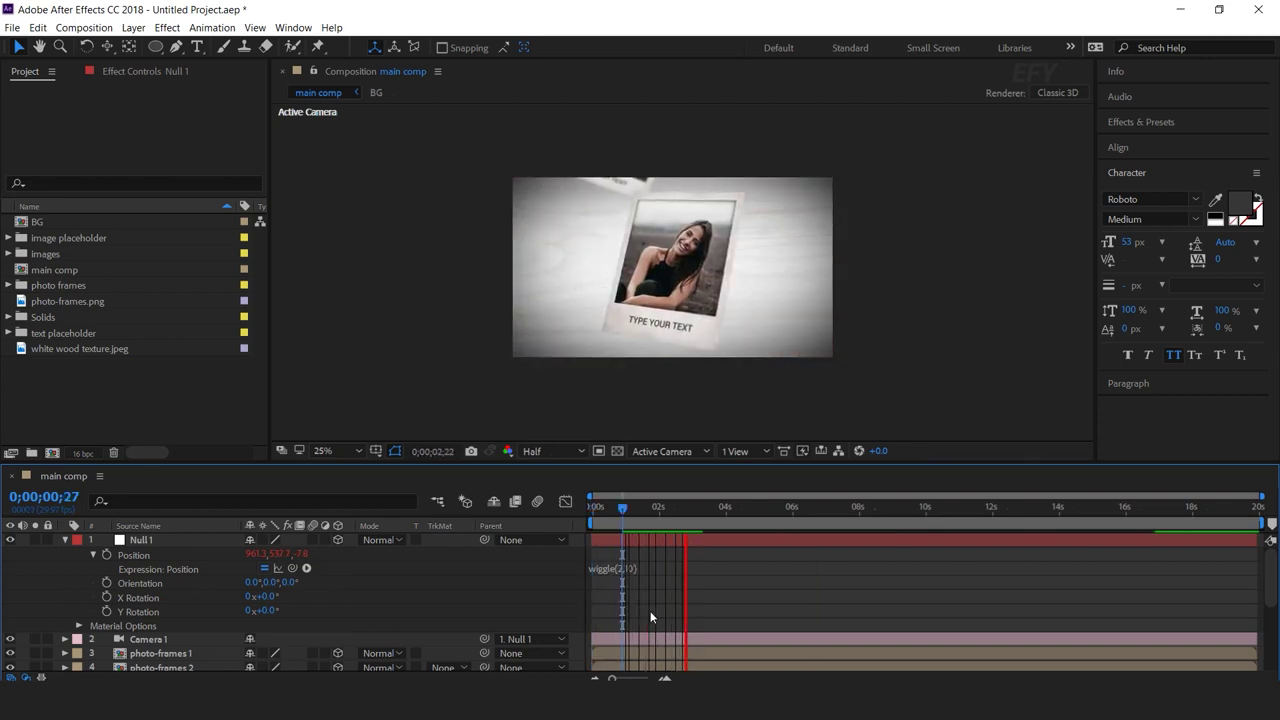
click(629, 508)
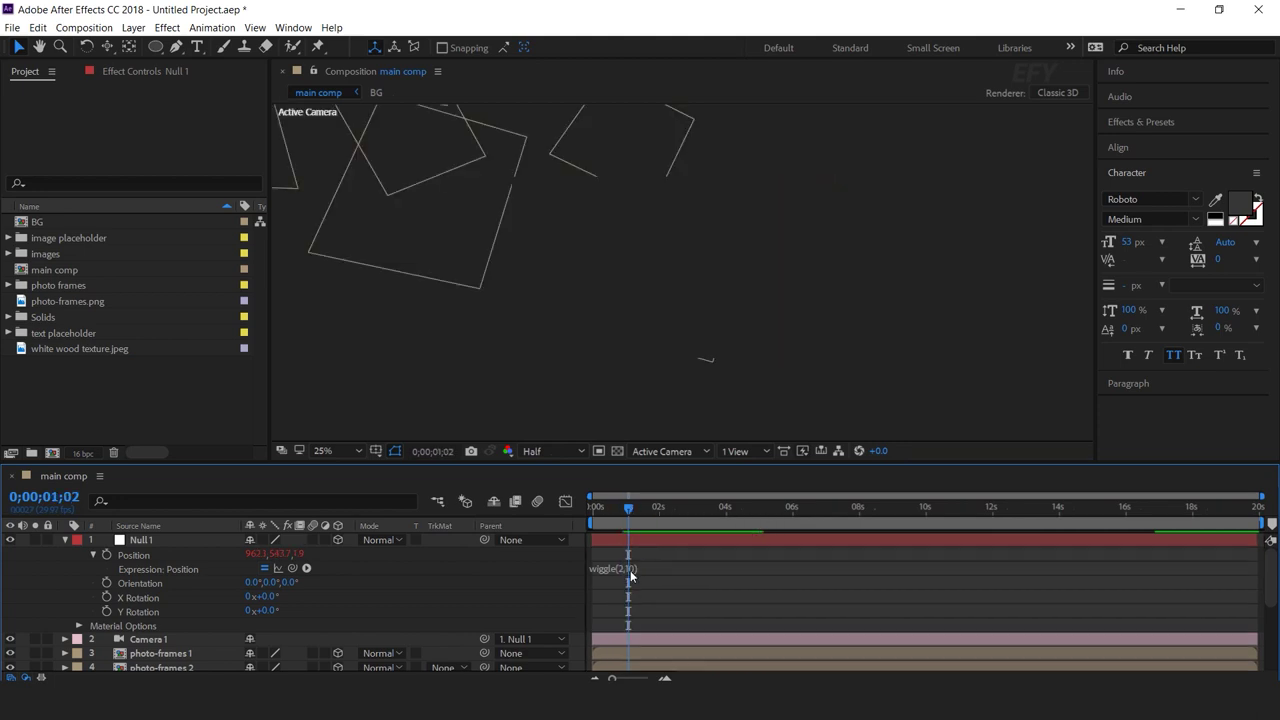
Step: Change the Position expression of Null 1 to wiggle(3,8) and play the animation through from the first frame
click(630, 570)
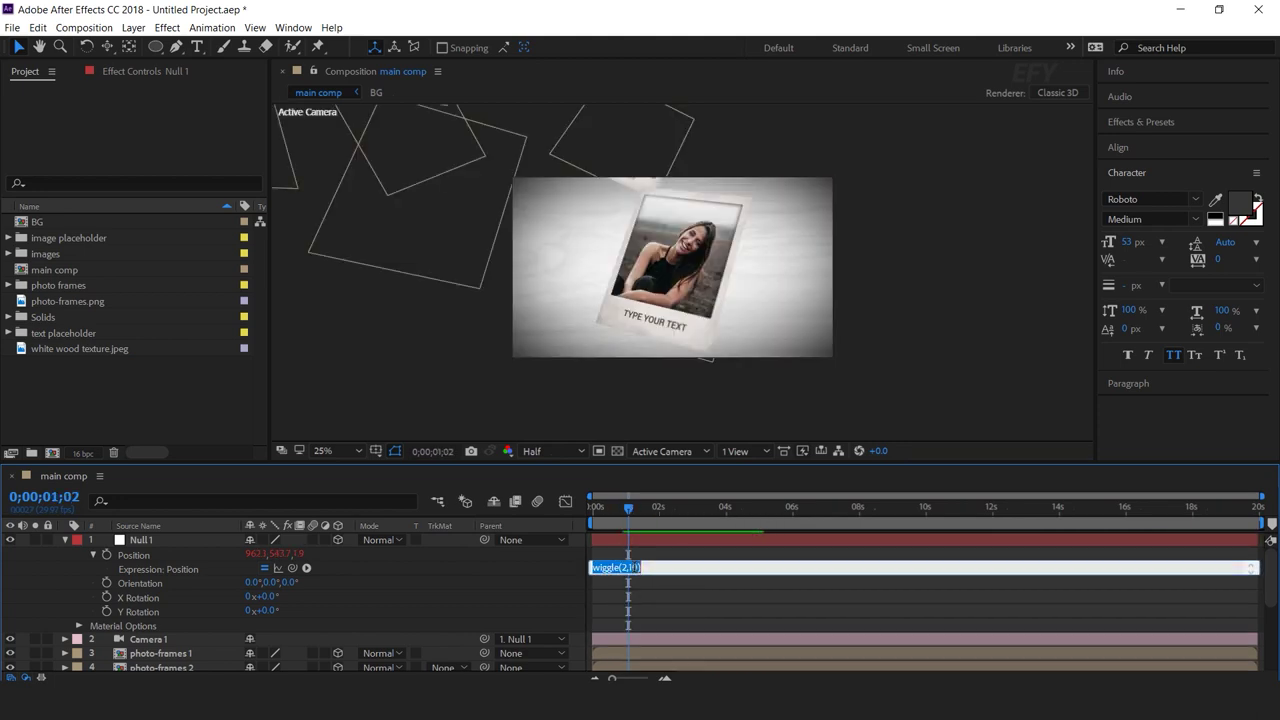
click(629, 612)
key(Home)
key(space)
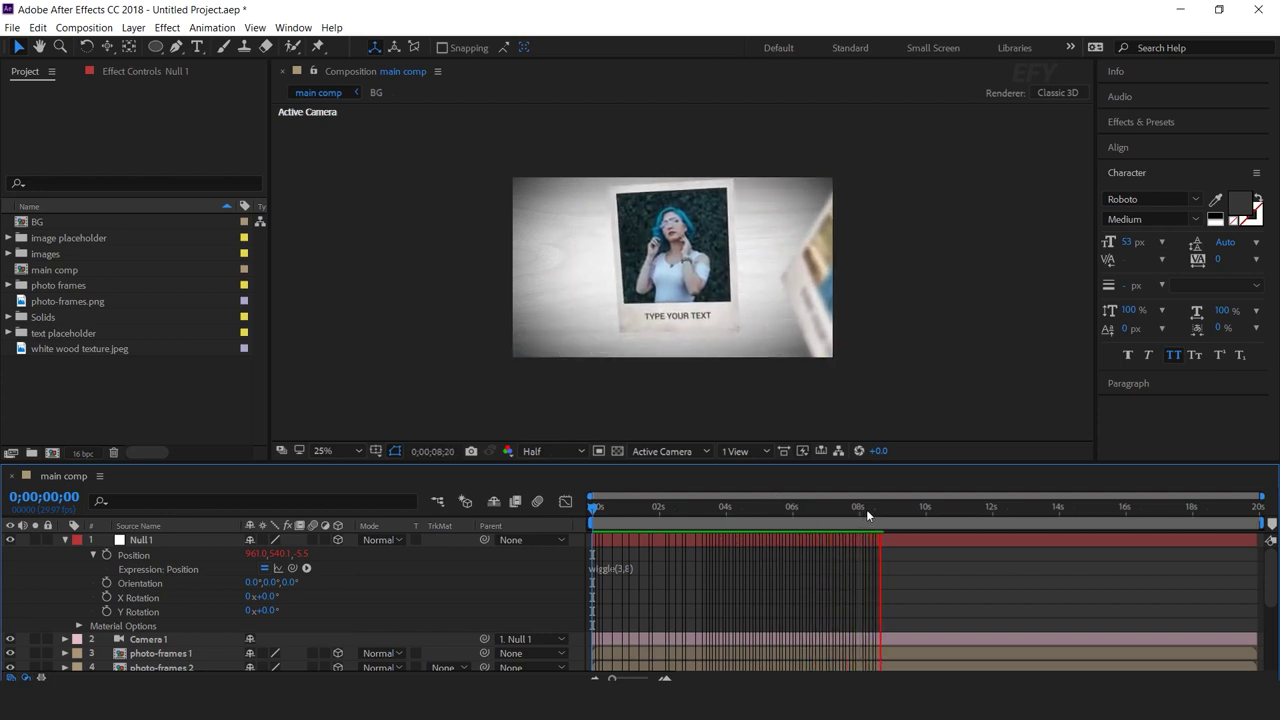
click(897, 508)
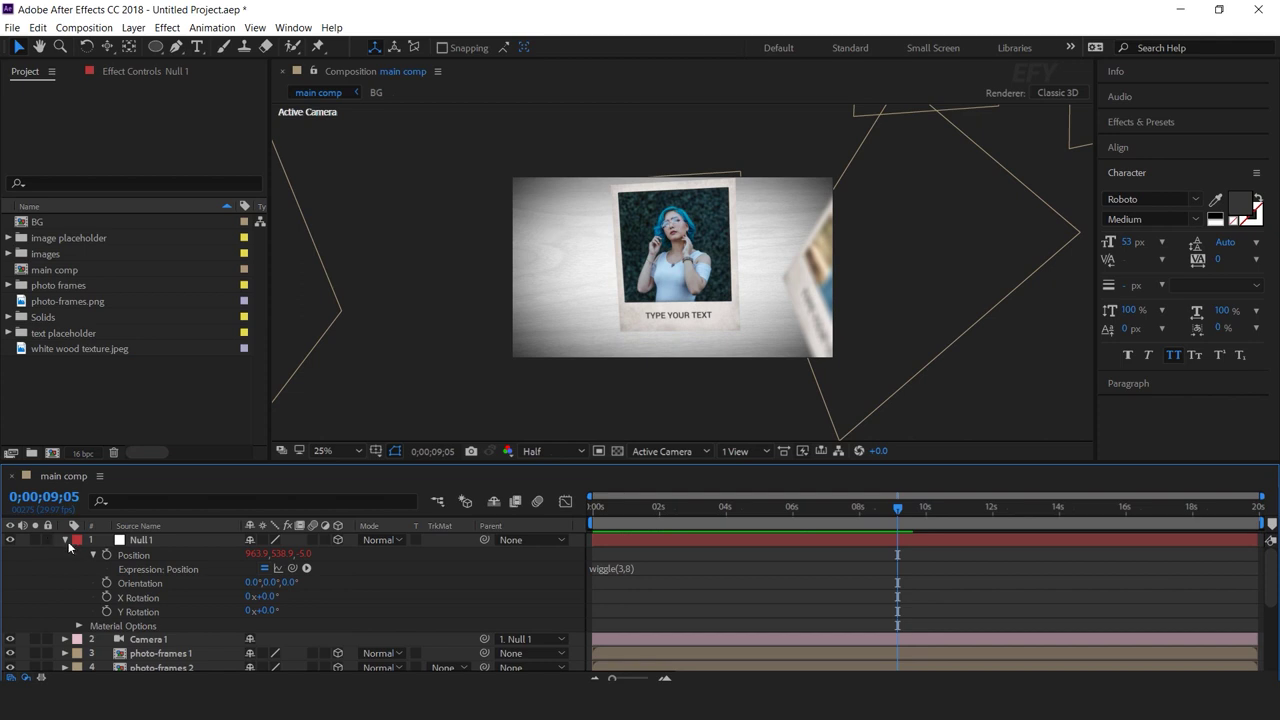
Step: Collapse the open layer properties and add a 1920 x 1080 px black solid above all layers in the main comp
click(65, 540)
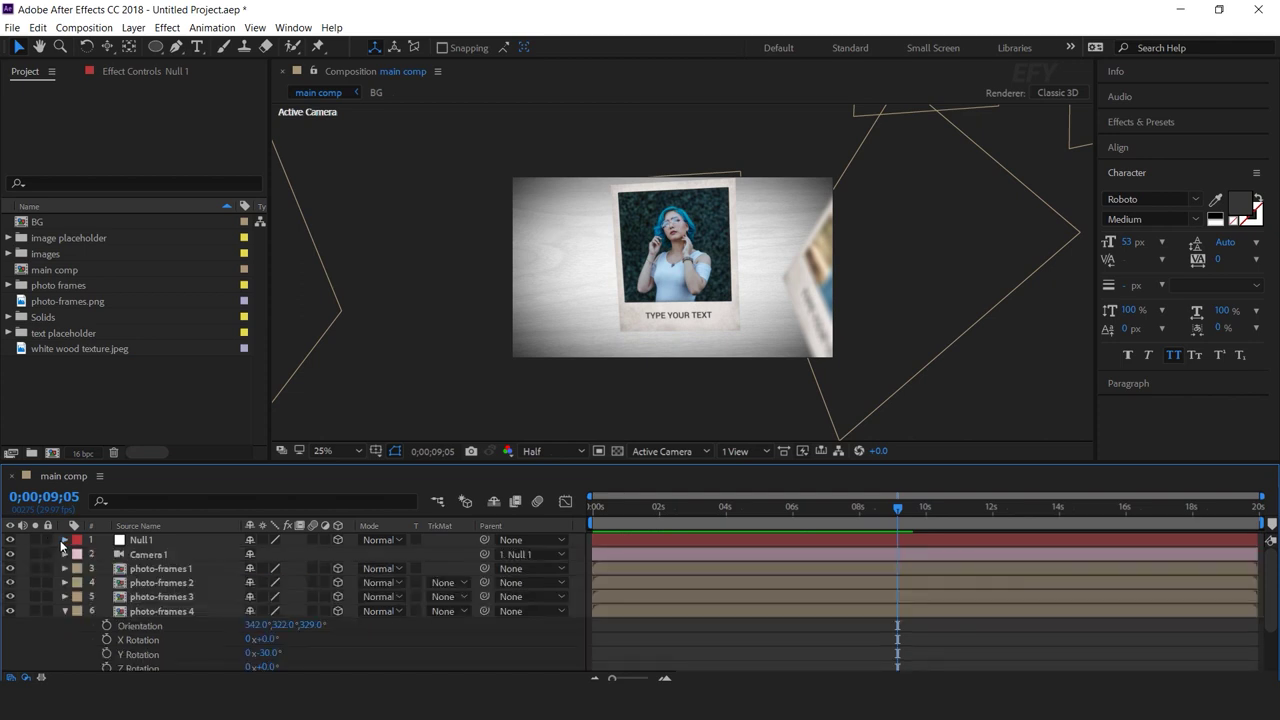
click(65, 611)
right_click(340, 395)
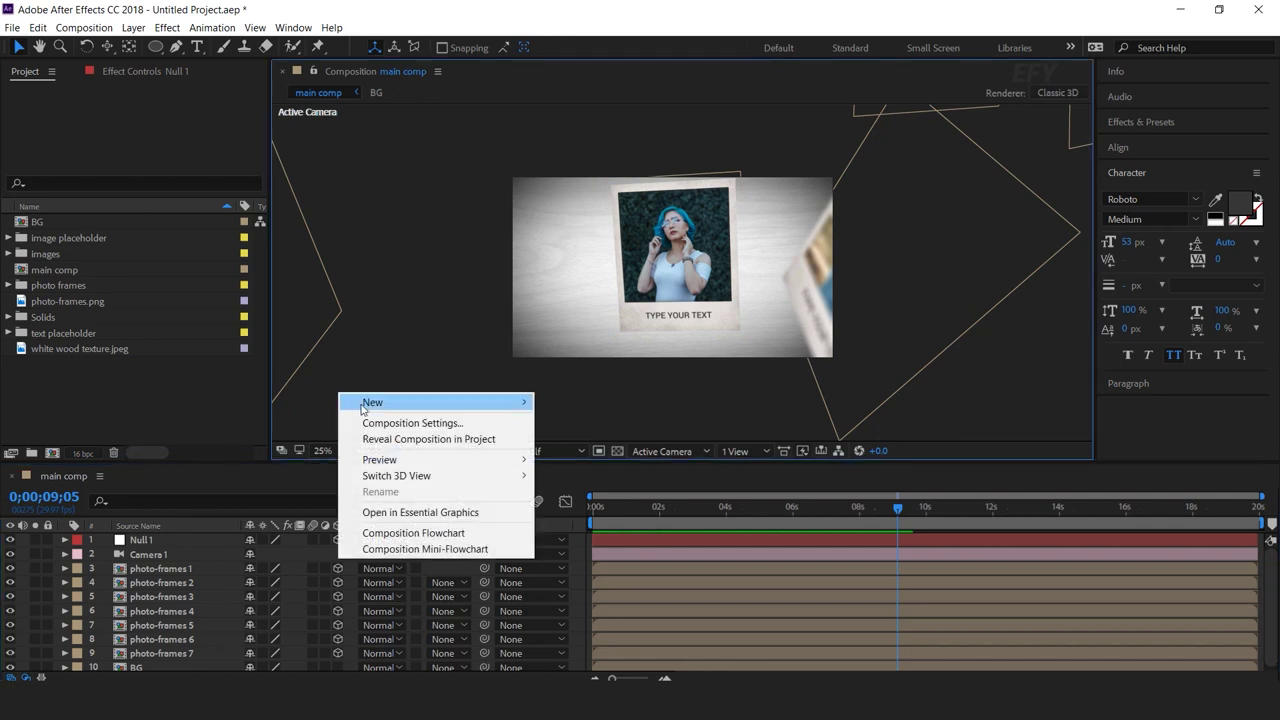
mouse_move(361, 406)
click(567, 439)
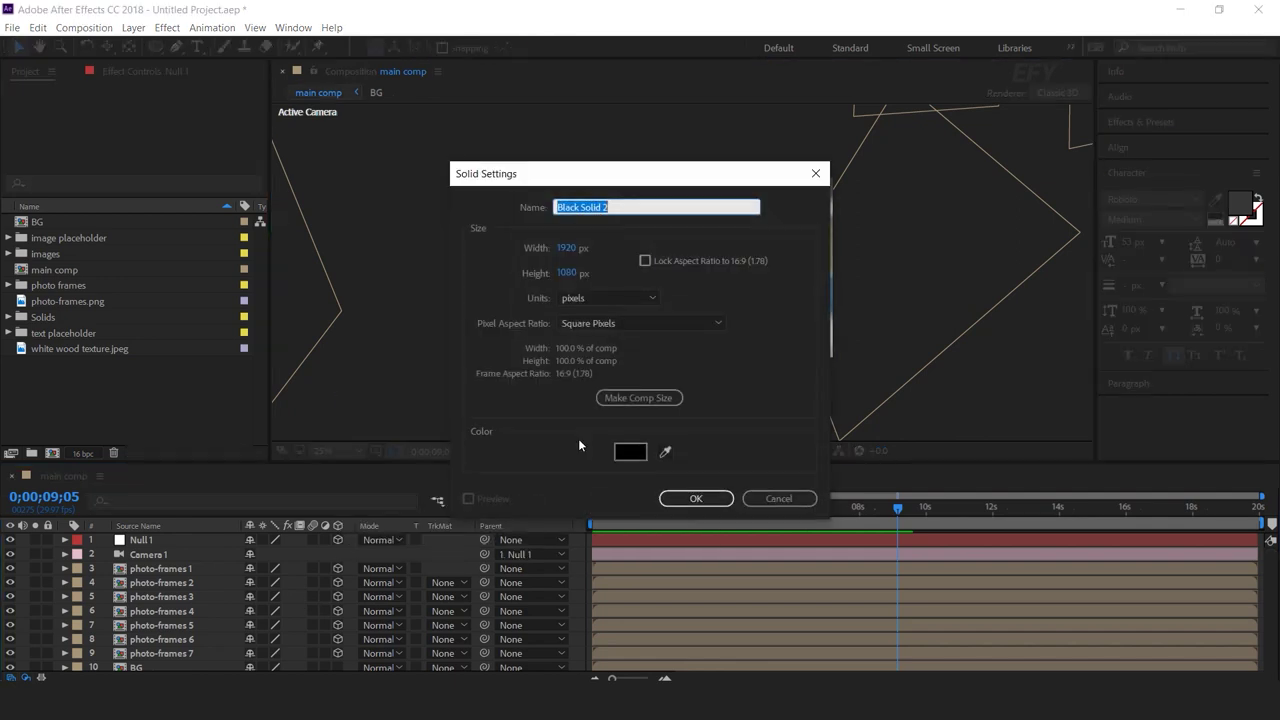
click(696, 500)
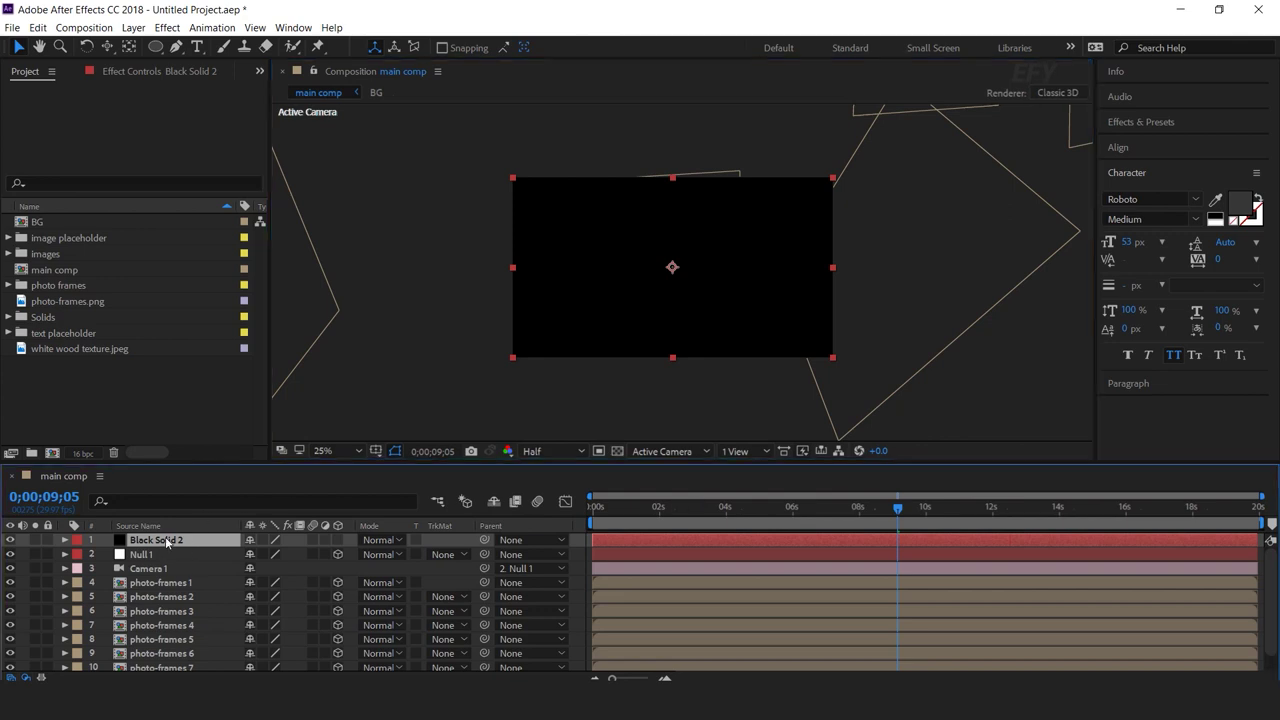
Step: Apply the 4-Color Gradient effect to Black Solid 2 and set the layer's blending mode to Screen
key(ctrl+space)
text(4)
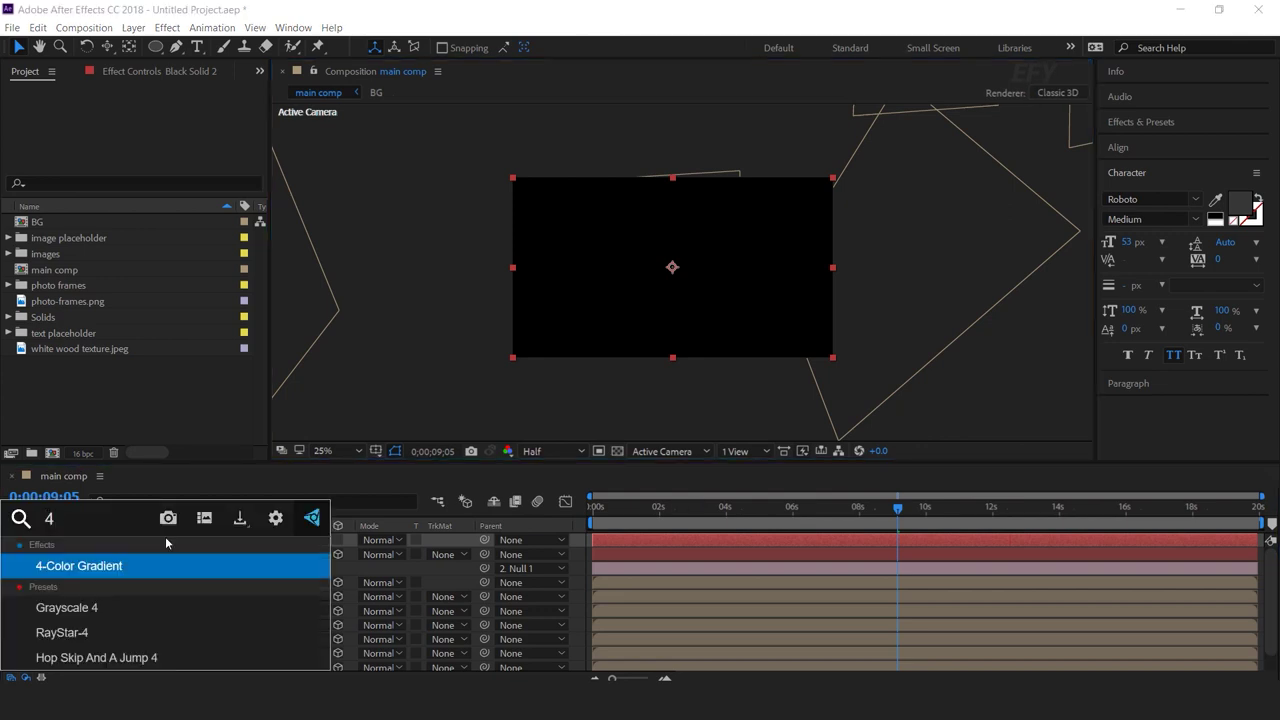
key(Return)
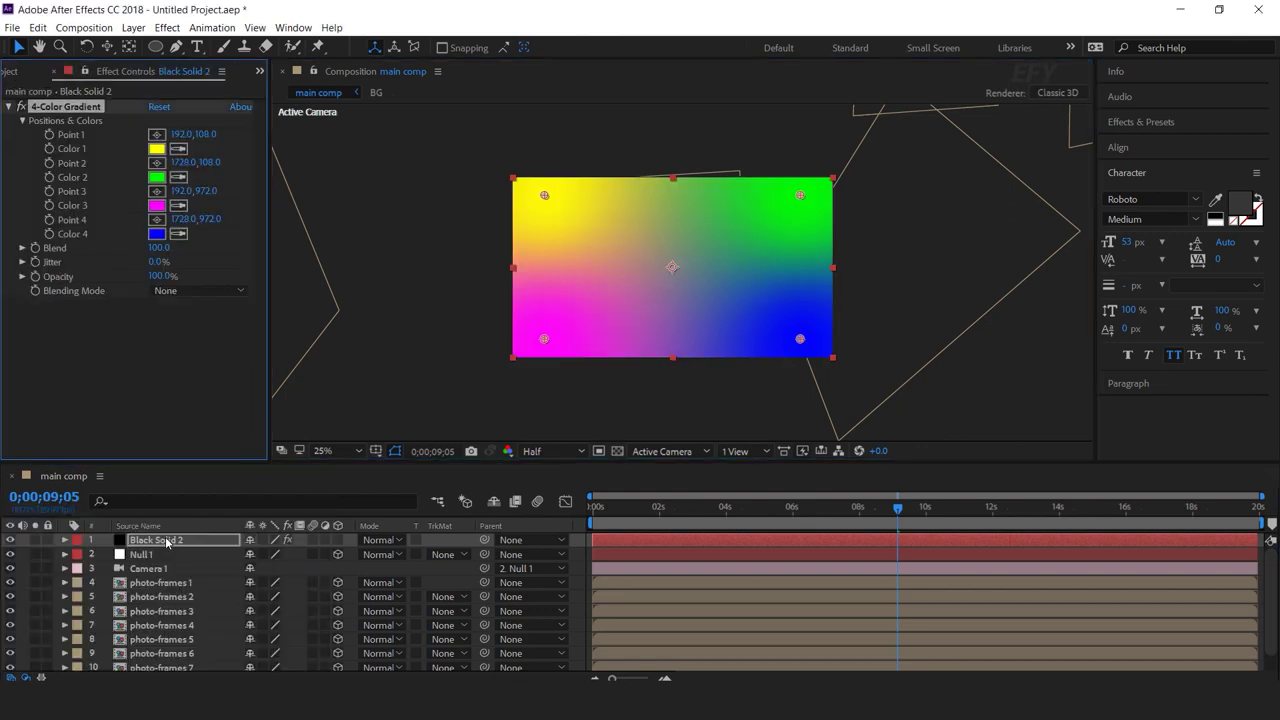
click(378, 540)
click(445, 277)
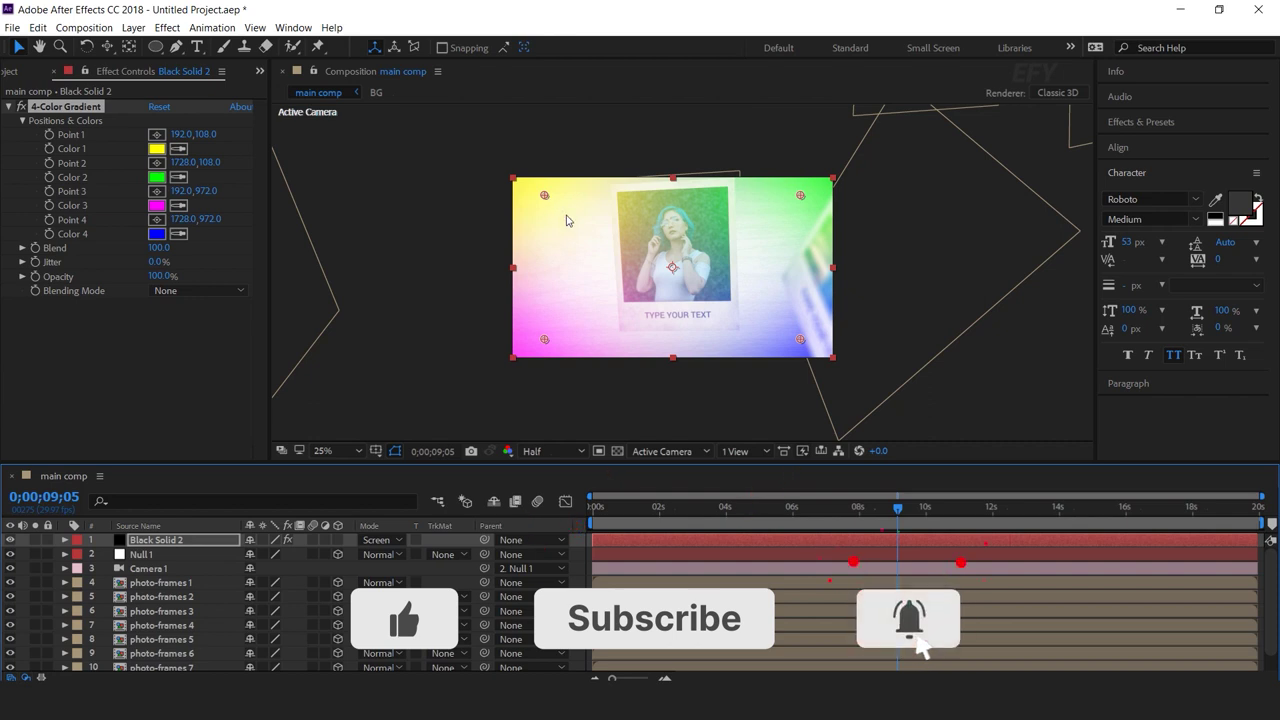
Step: Move gradient Points 1 to 4 outside the frame, to about (-3024, 2120), (3188, -572), (-700, -424) and (2320, 1268)
drag(544, 195, 444, 373)
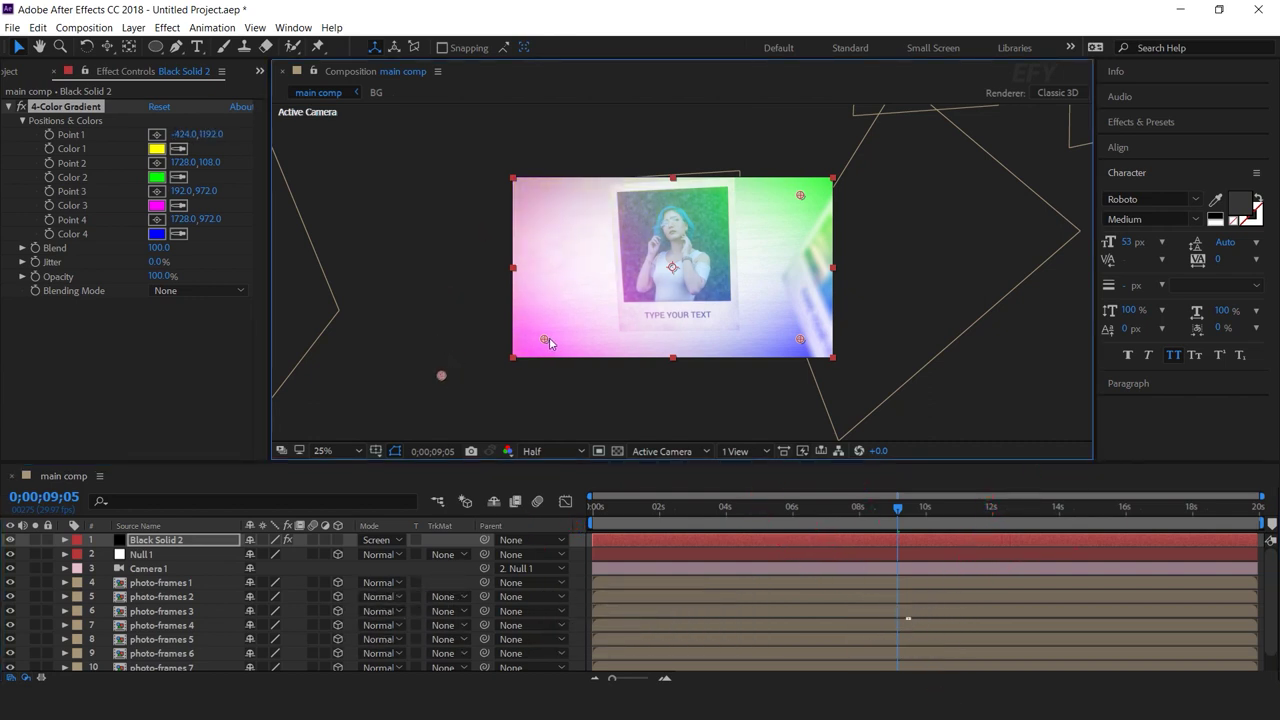
drag(545, 338, 456, 140)
drag(801, 195, 1043, 109)
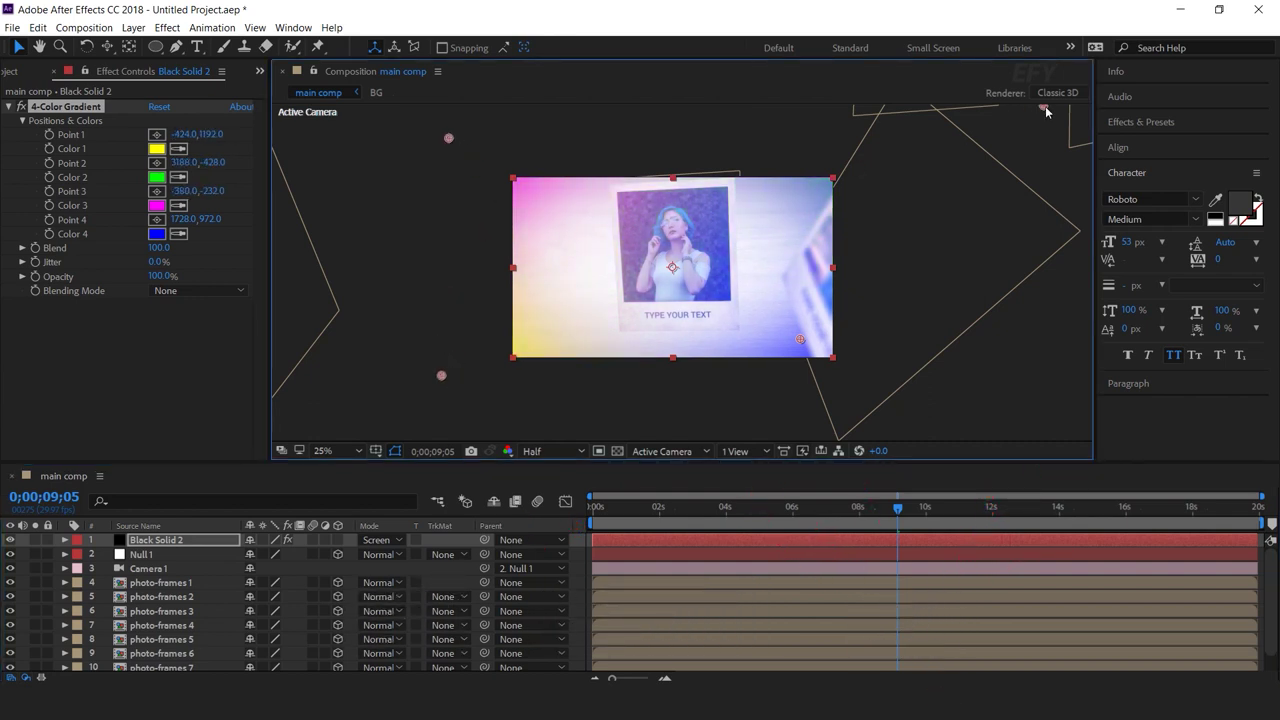
drag(801, 340, 1004, 404)
key(comma)
drag(561, 323, 344, 400)
drag(842, 337, 790, 329)
drag(565, 204, 539, 188)
drag(863, 188, 863, 177)
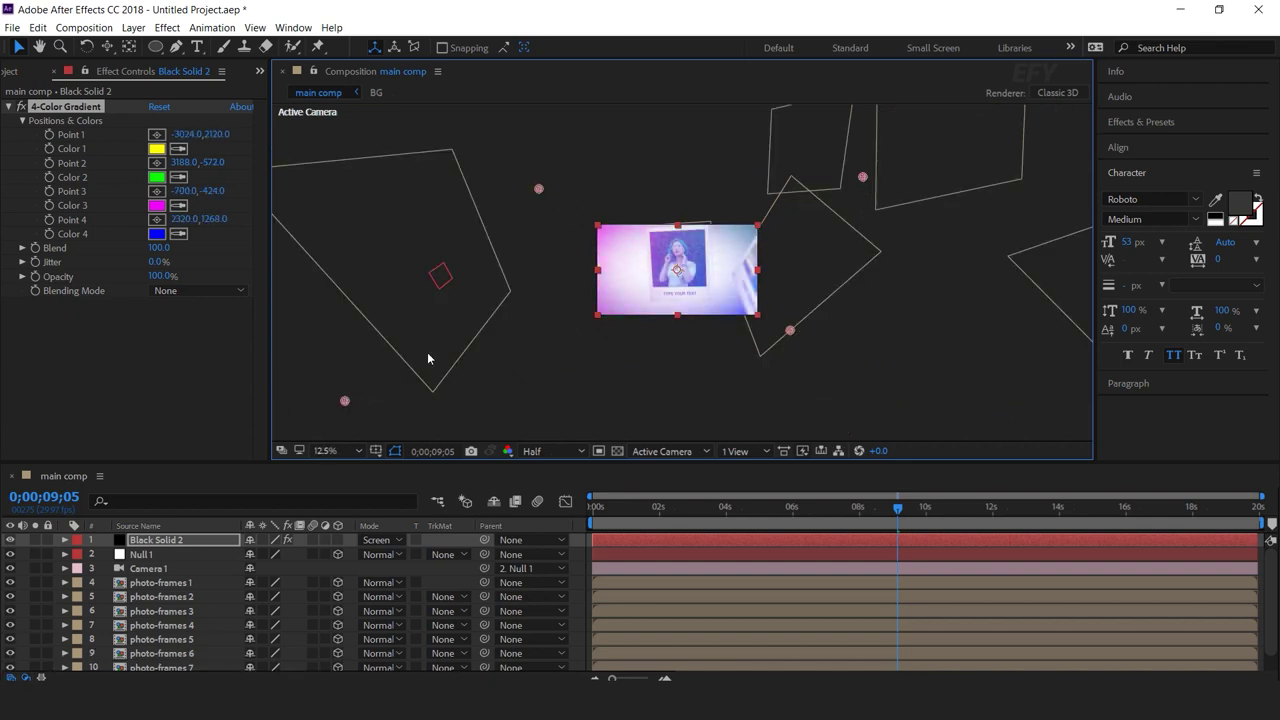
Step: Set the opacity of Black Solid 2 to 30%
click(176, 541)
key(t)
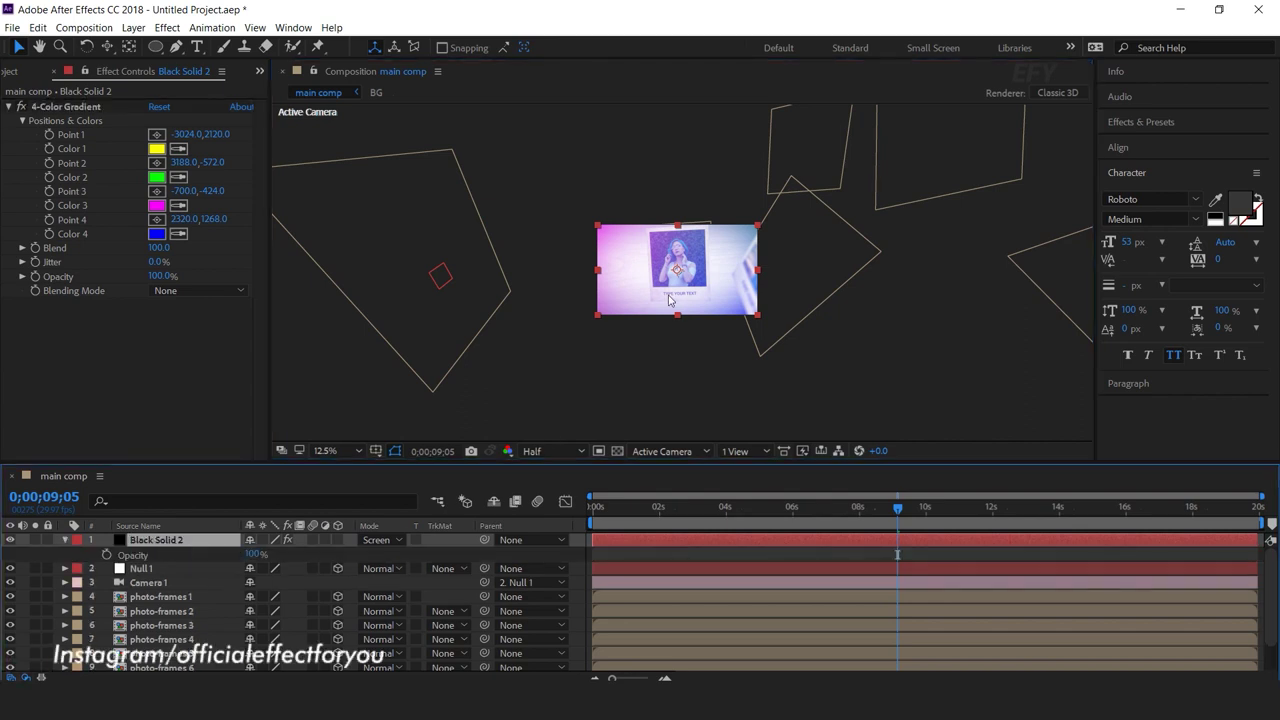
key(period)
drag(259, 556, 215, 556)
click(251, 555)
text(30)
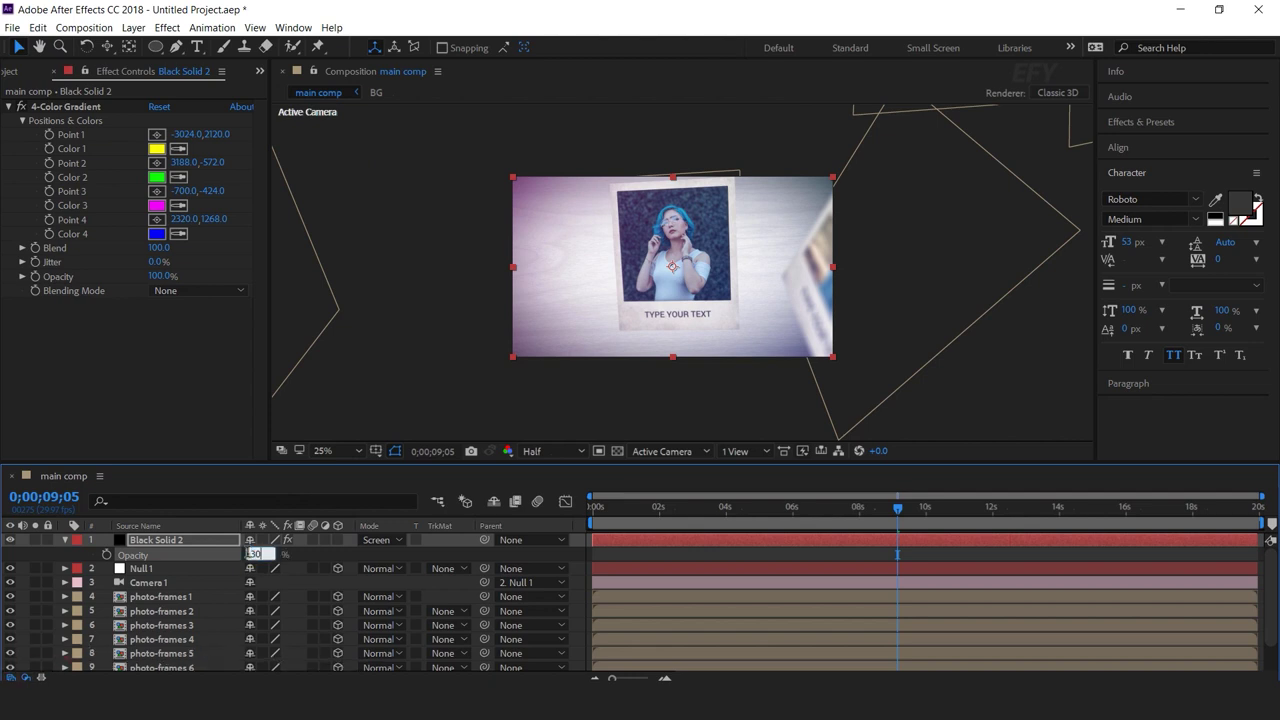
key(Return)
Step: Reposition the 4-Color Gradient's Point 2 to about (3236, -852), Point 3 to (-376, -216) and Point 4 to (2104, 1252)
key(comma)
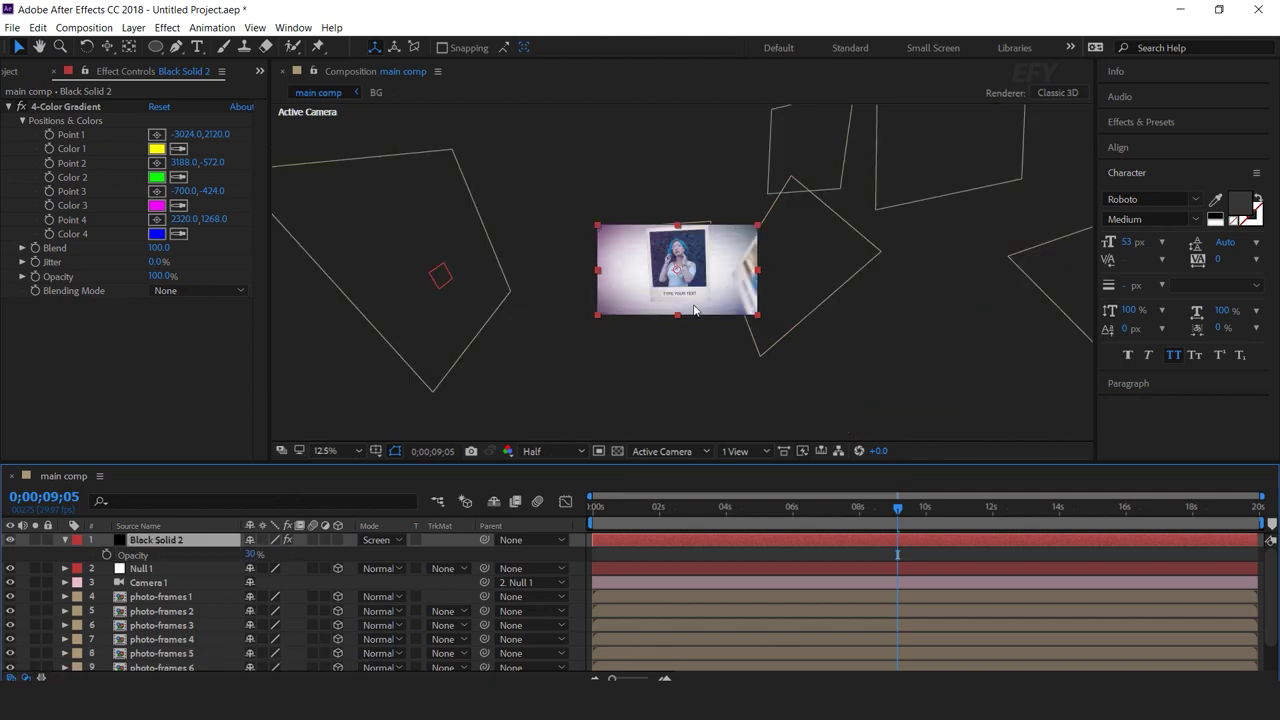
click(45, 108)
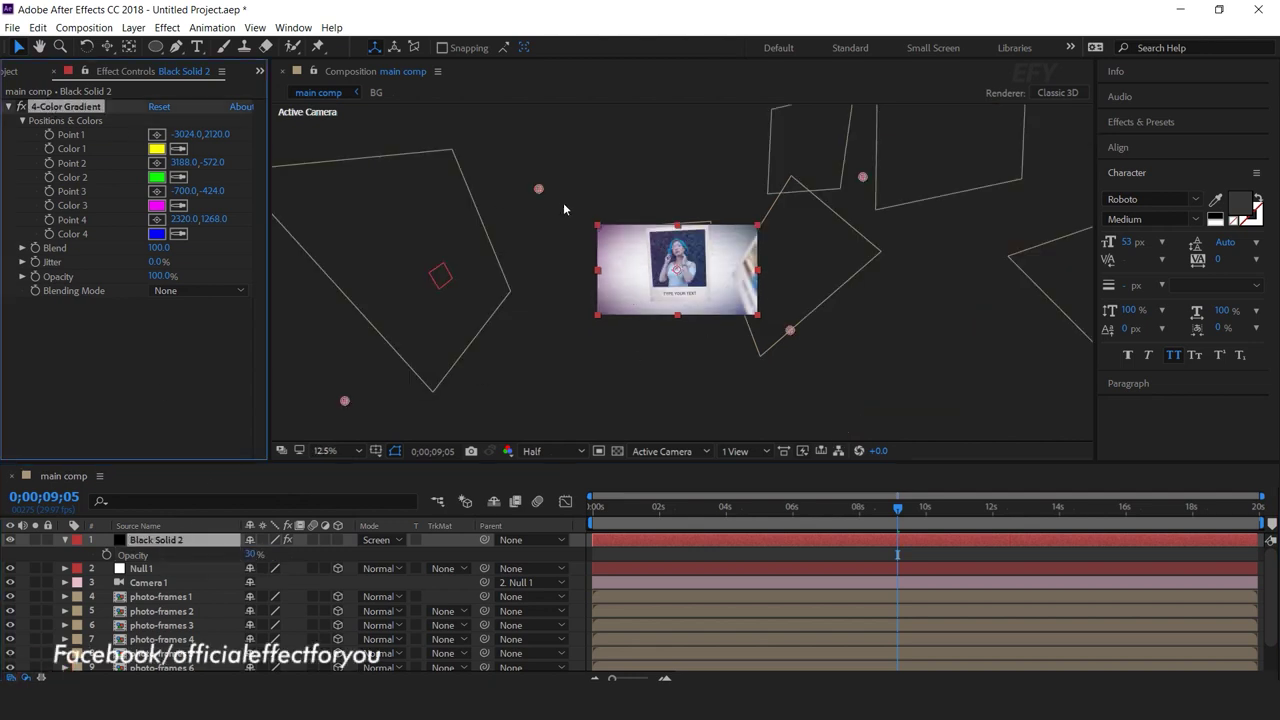
drag(526, 183, 574, 207)
drag(863, 177, 867, 154)
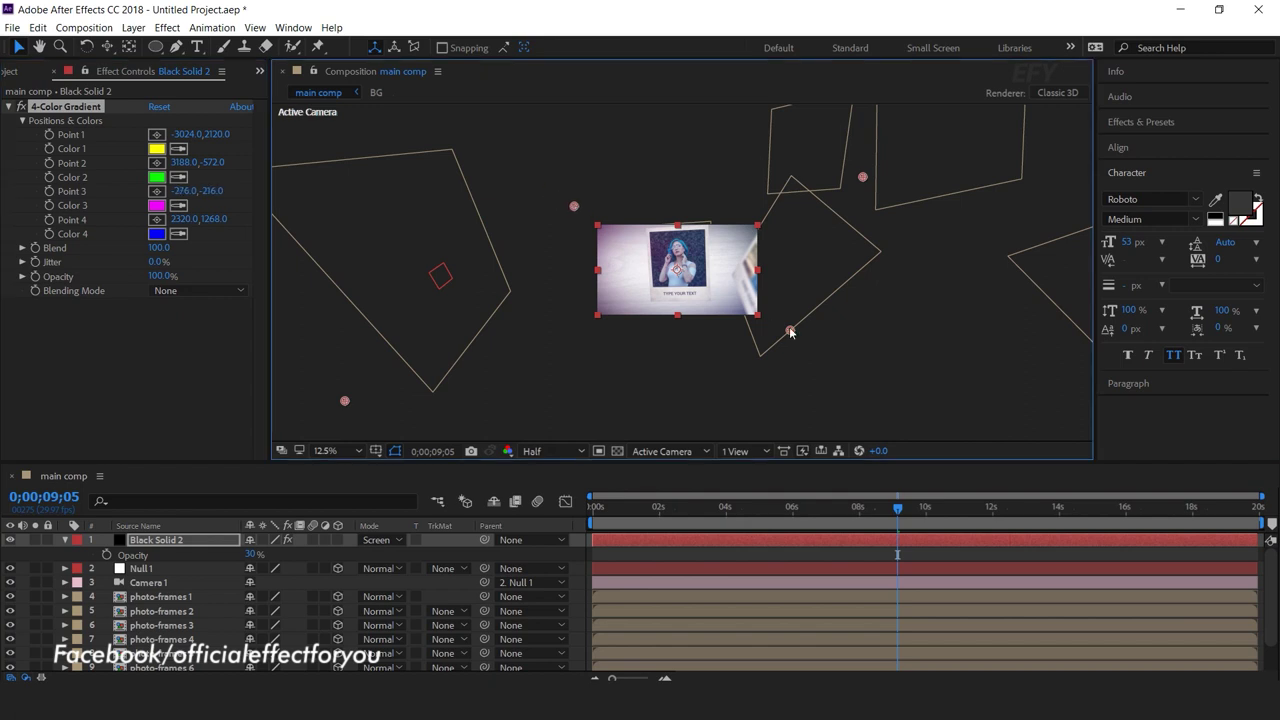
drag(790, 330, 772, 329)
scroll(704, 273, up, 1)
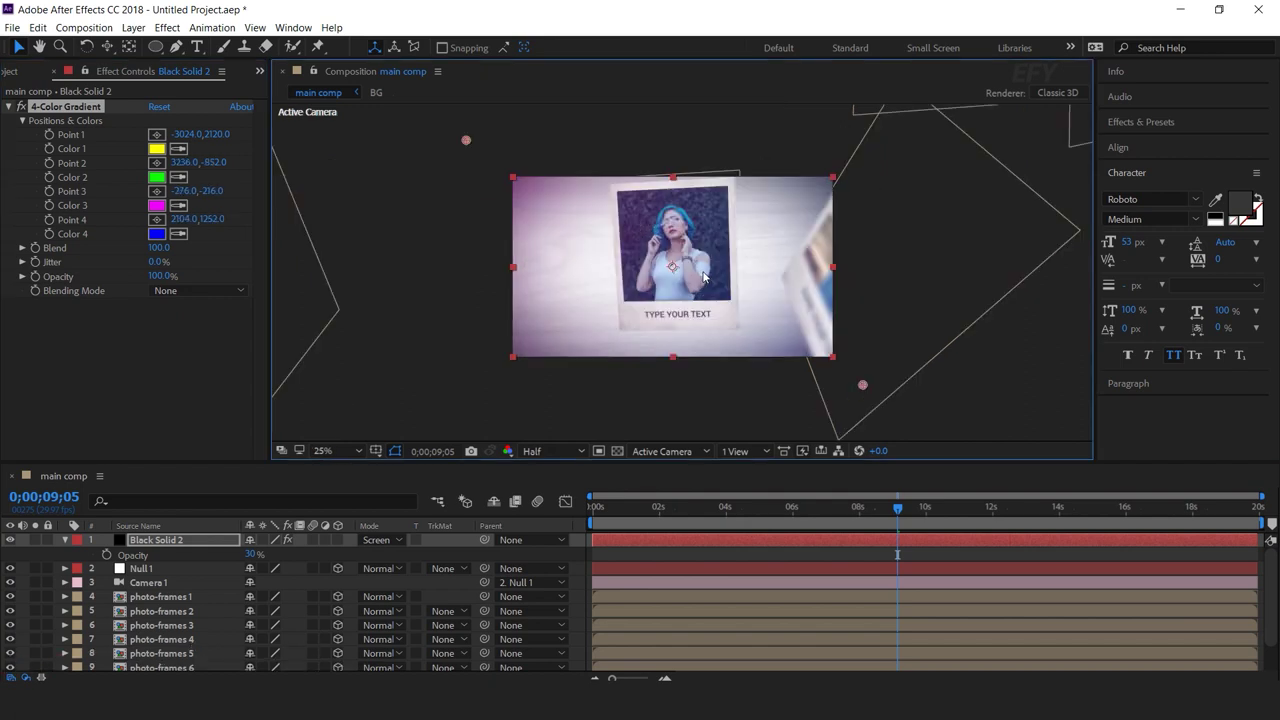
Step: Add the expression wiggle(5,10) to Black Solid 2's opacity and preview the composition from the start
alt+click(106, 554)
text(wiggle(5,10)
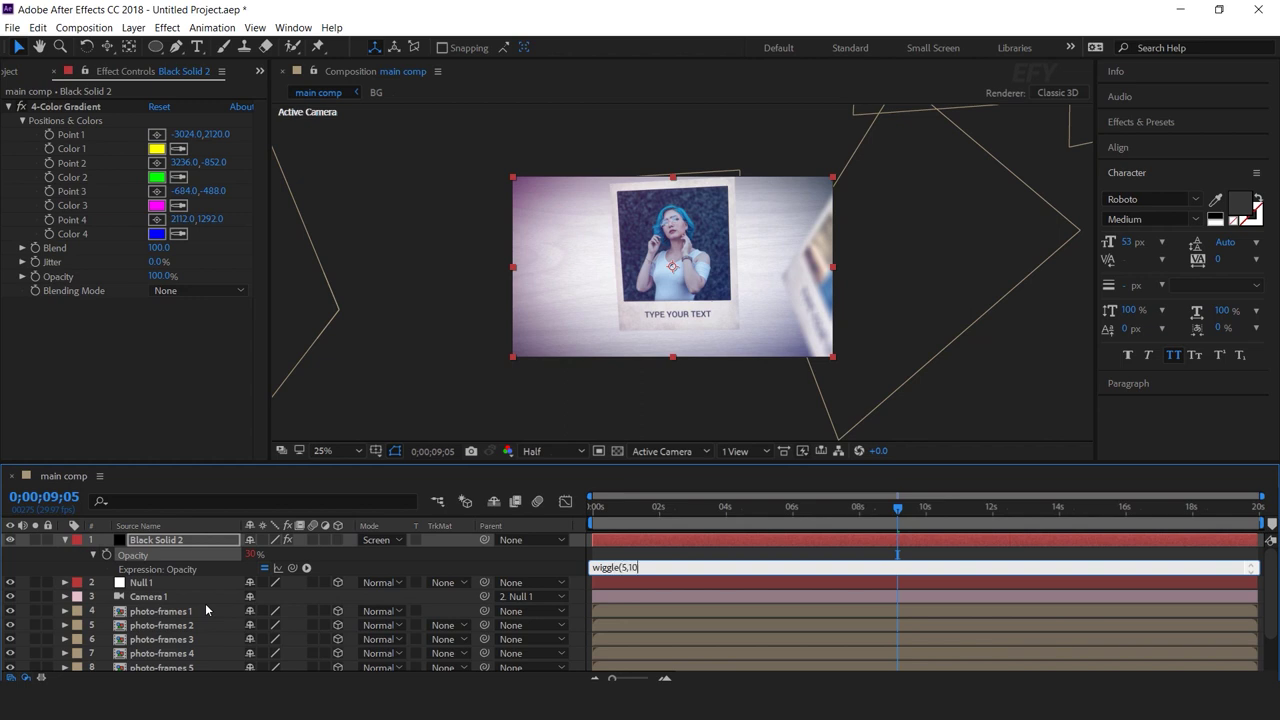
click(65, 540)
key(Home)
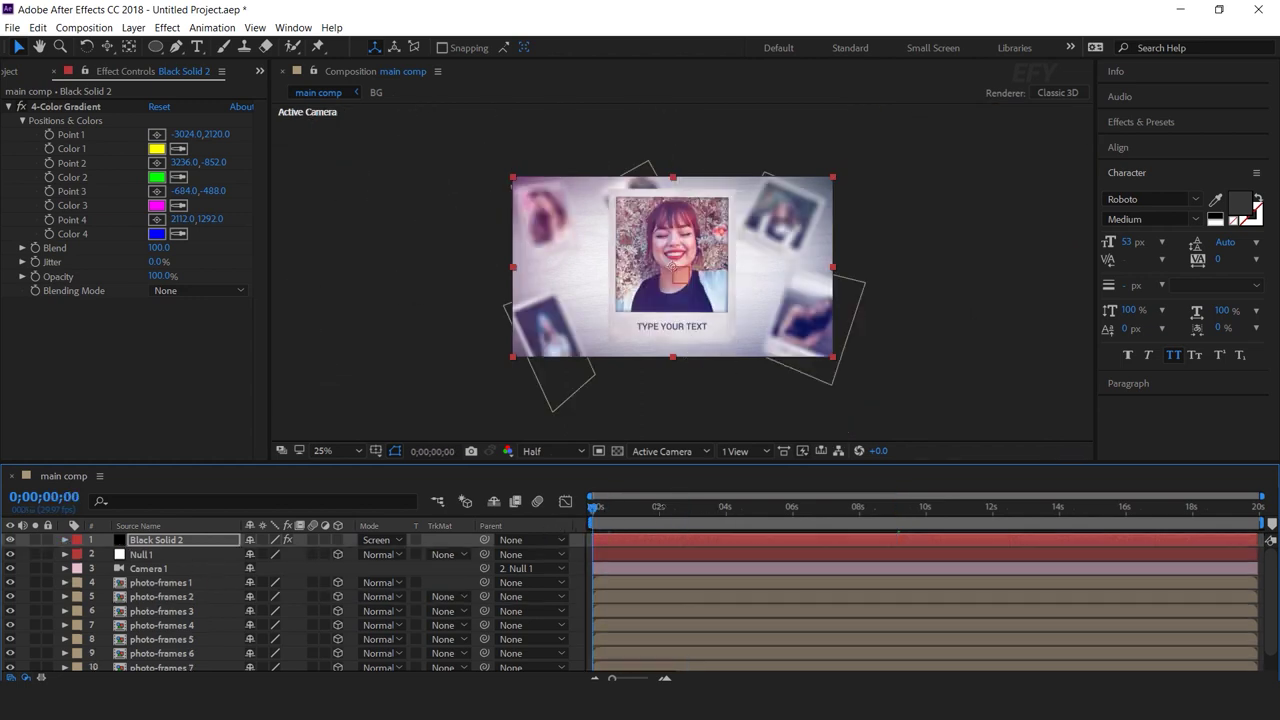
key(space)
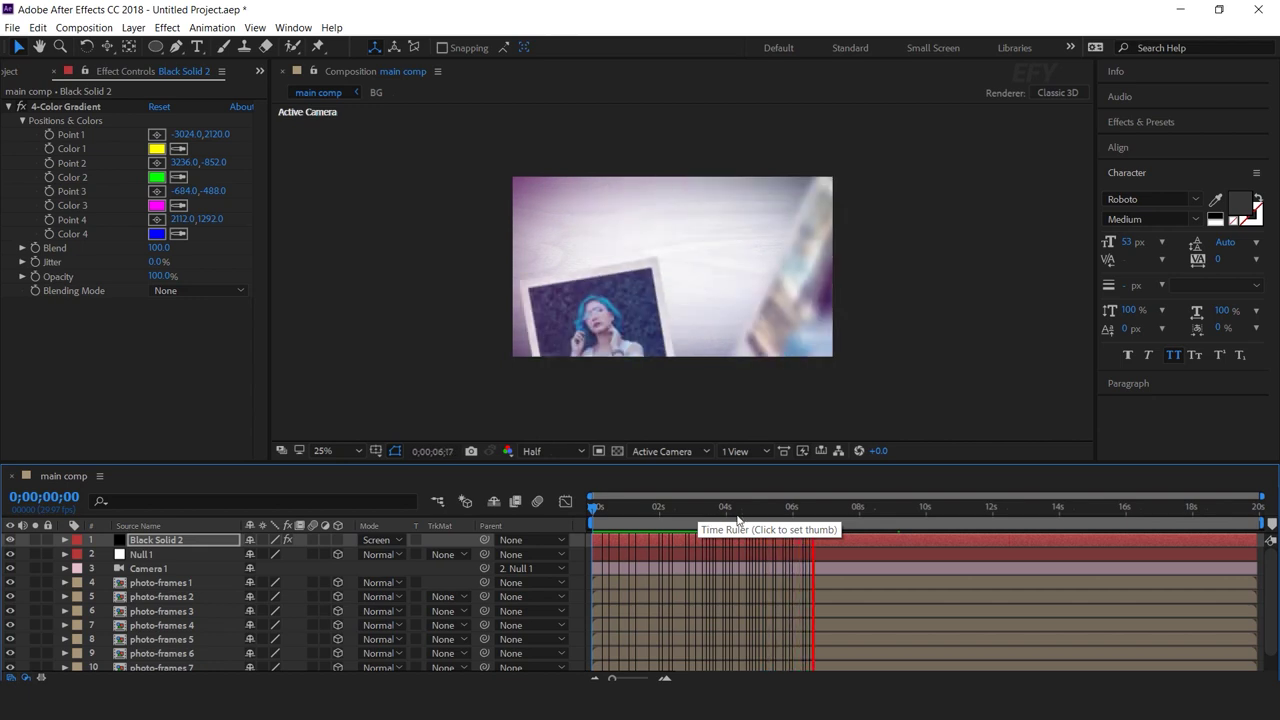
Step: At 0;00;05;28, add an adjustment layer and apply the Optics Compensation effect to it
click(790, 508)
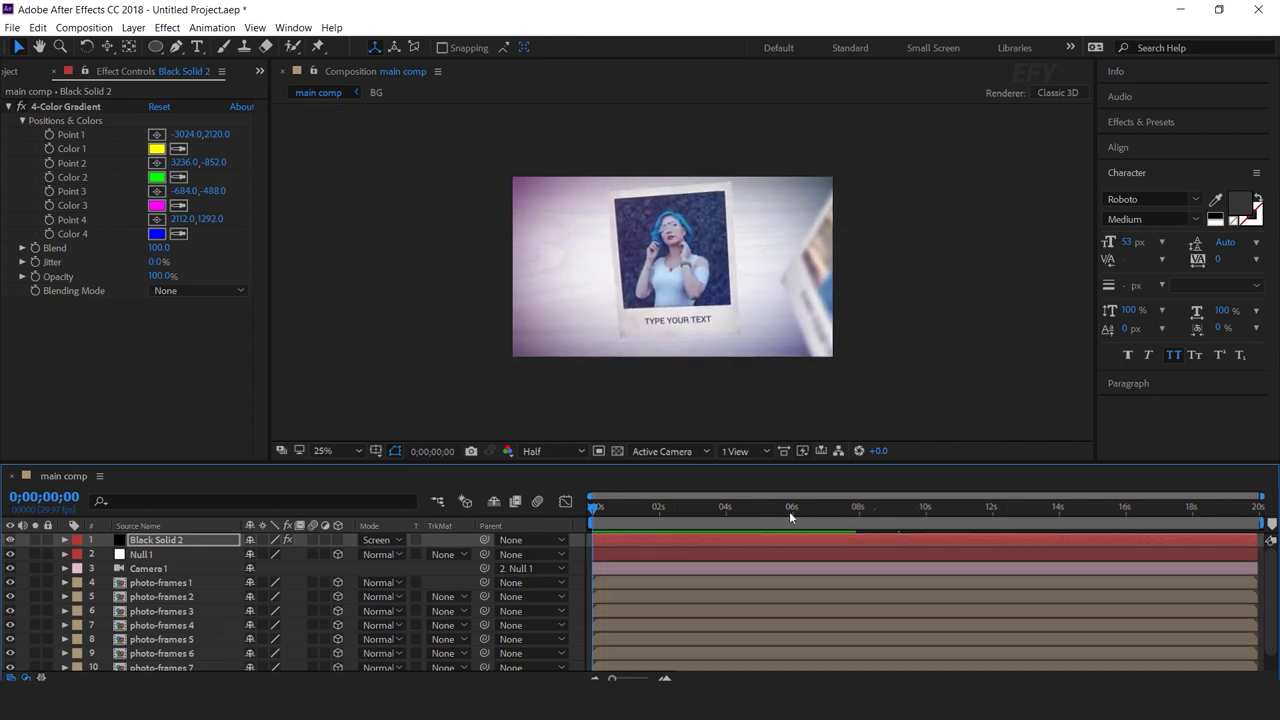
right_click(352, 343)
mouse_move(389, 352)
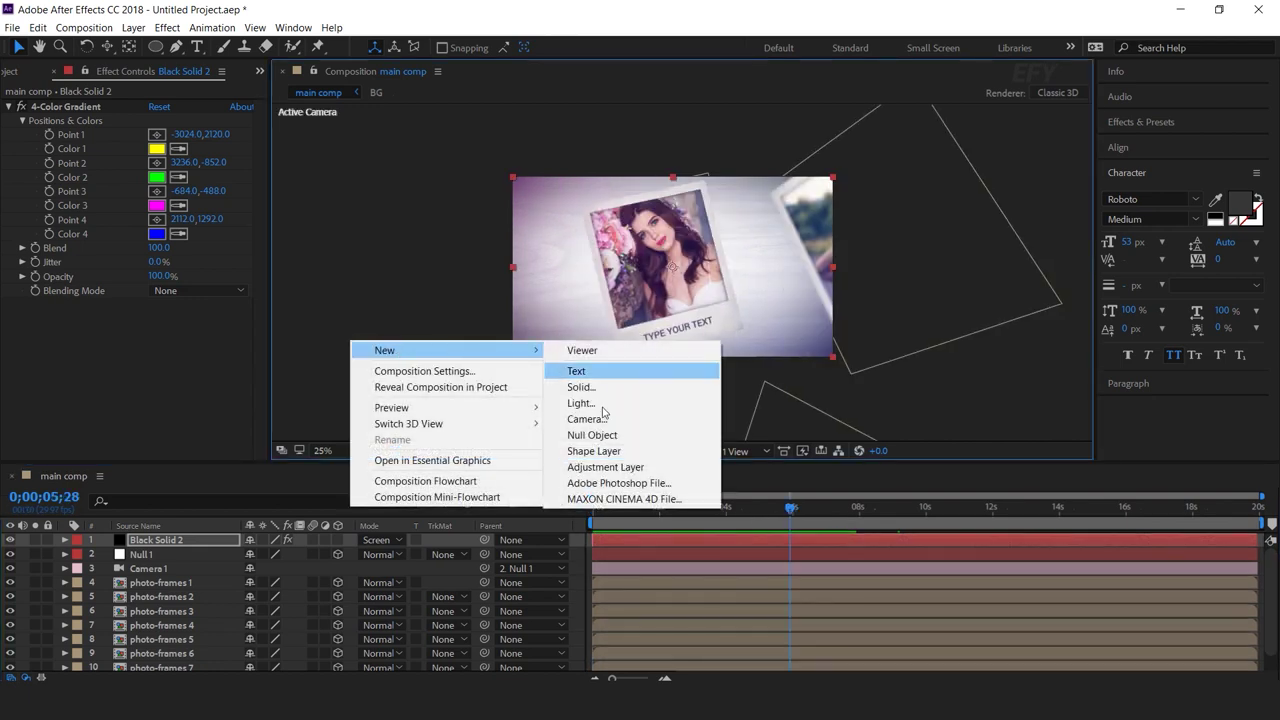
click(638, 470)
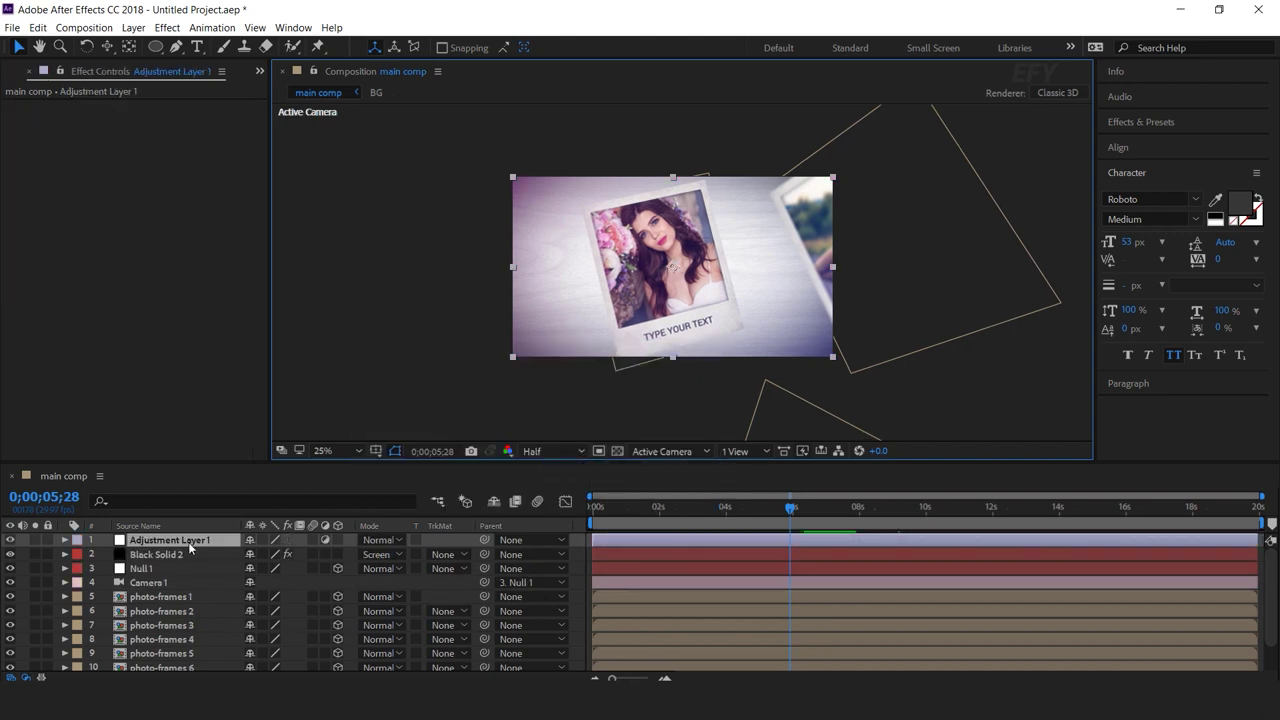
key(ctrl+space)
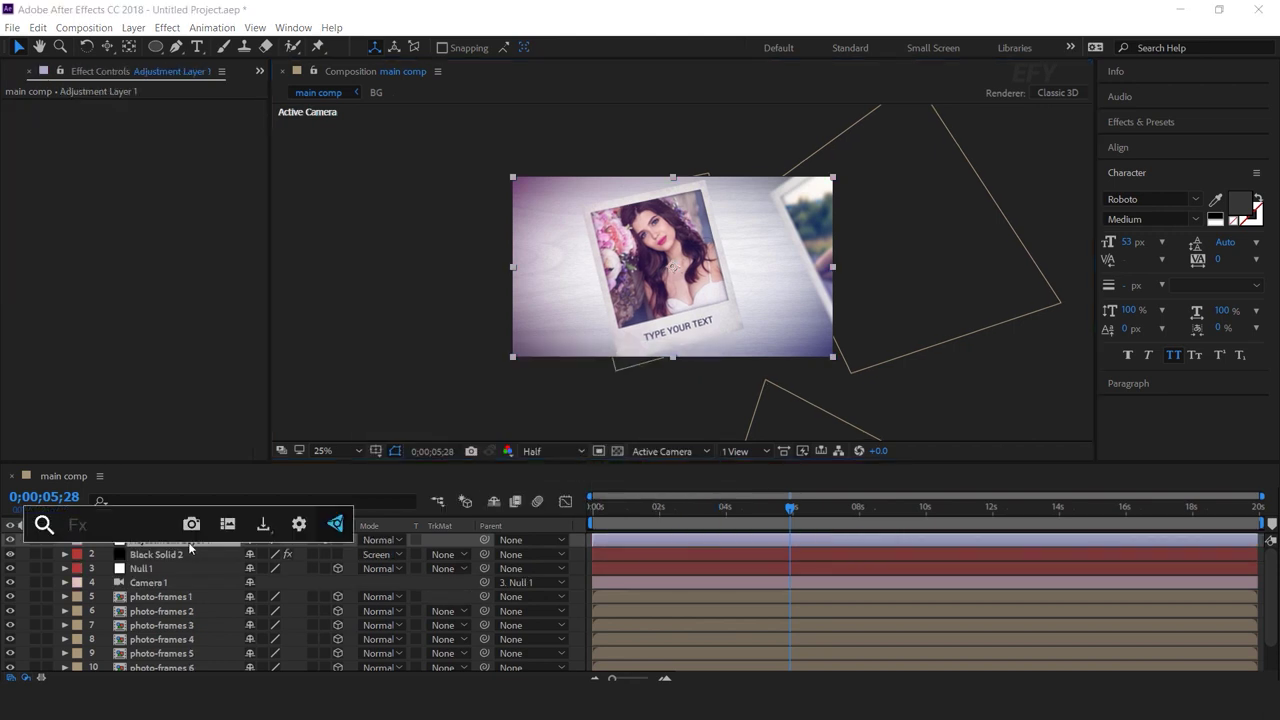
text(o)
key(Down)
key(Return)
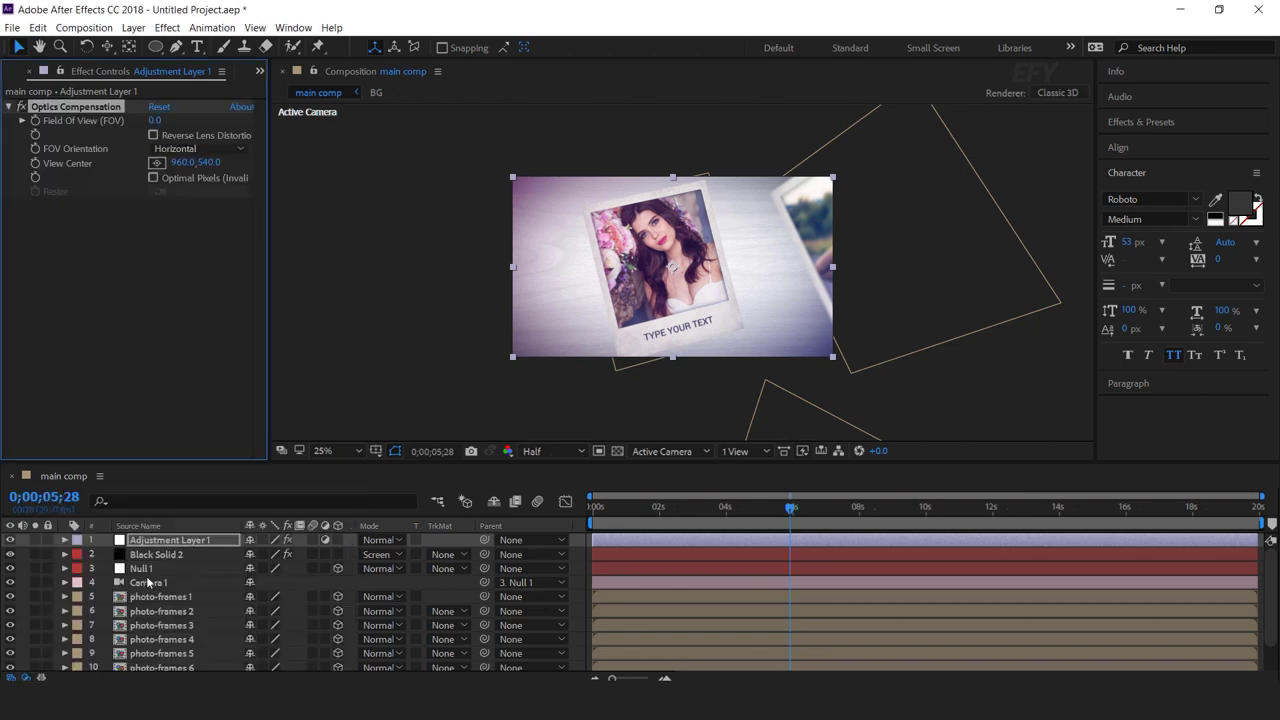
Step: Enable Reverse Lens Distortion in Optics Compensation and set its Field of View to 30
click(153, 135)
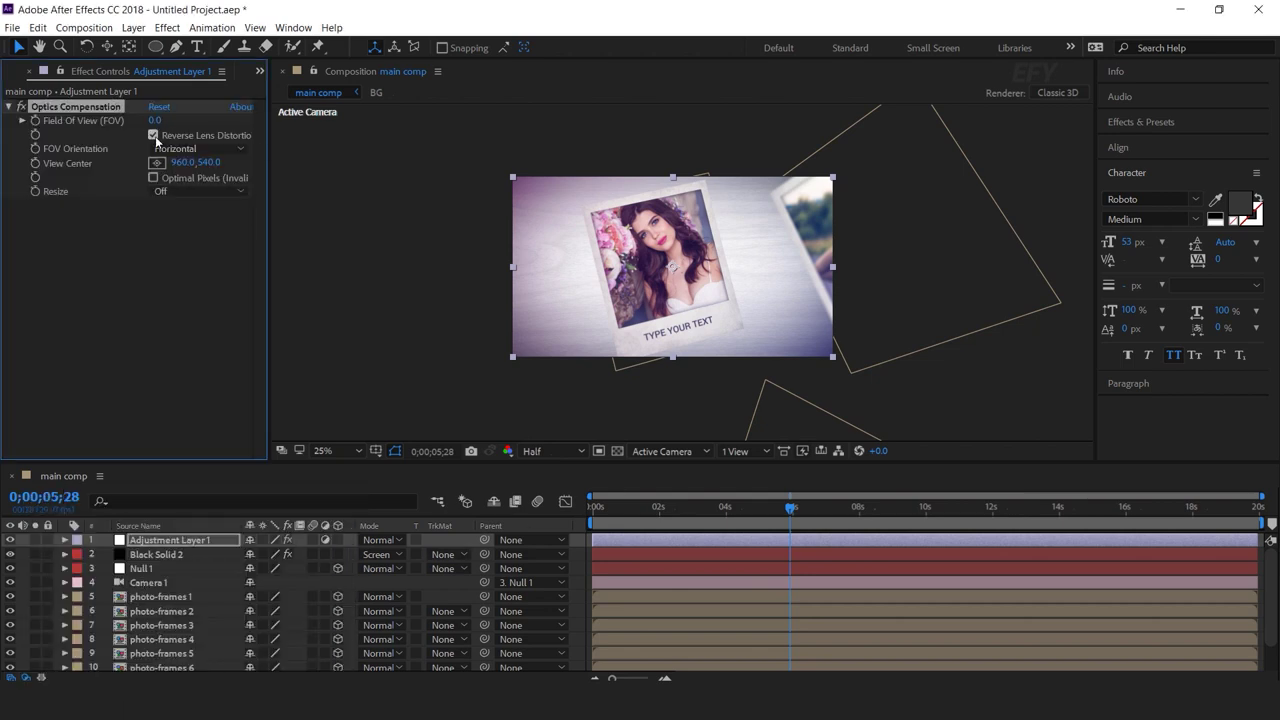
click(155, 120)
text(30)
key(Return)
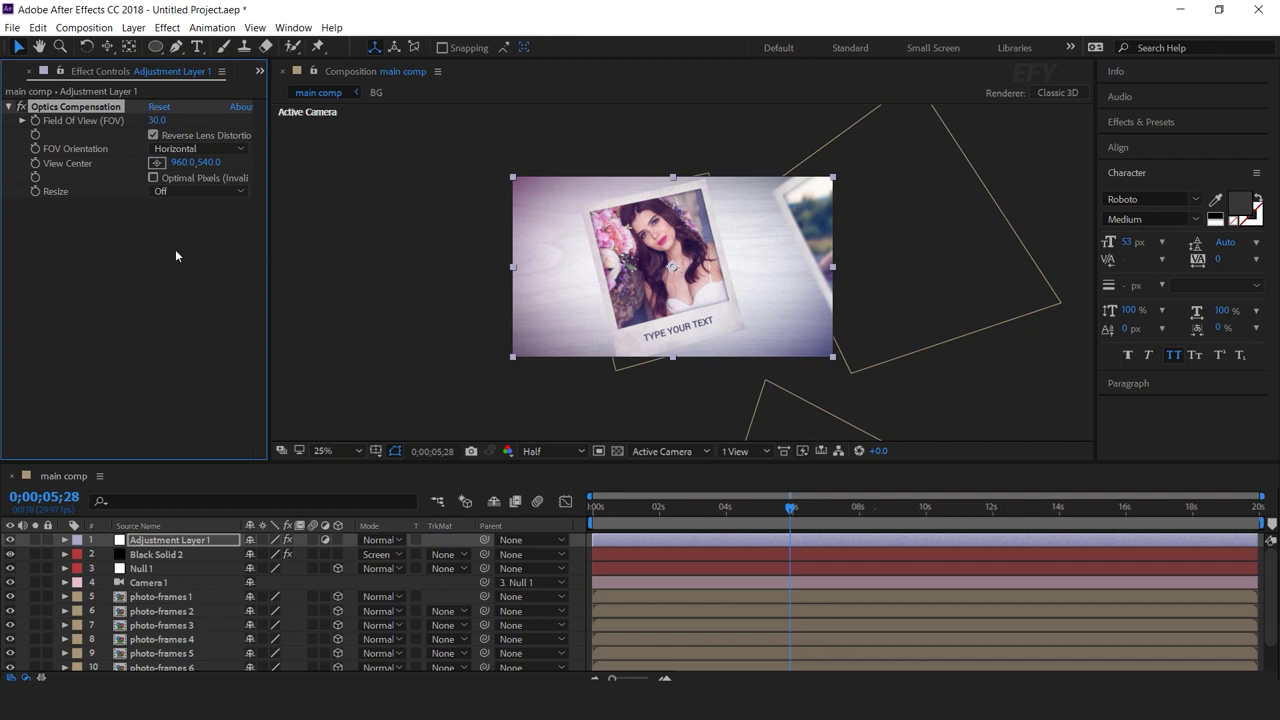
Step: Add a second adjustment layer and apply the Noise effect to it
right_click(352, 332)
mouse_move(423, 345)
click(607, 460)
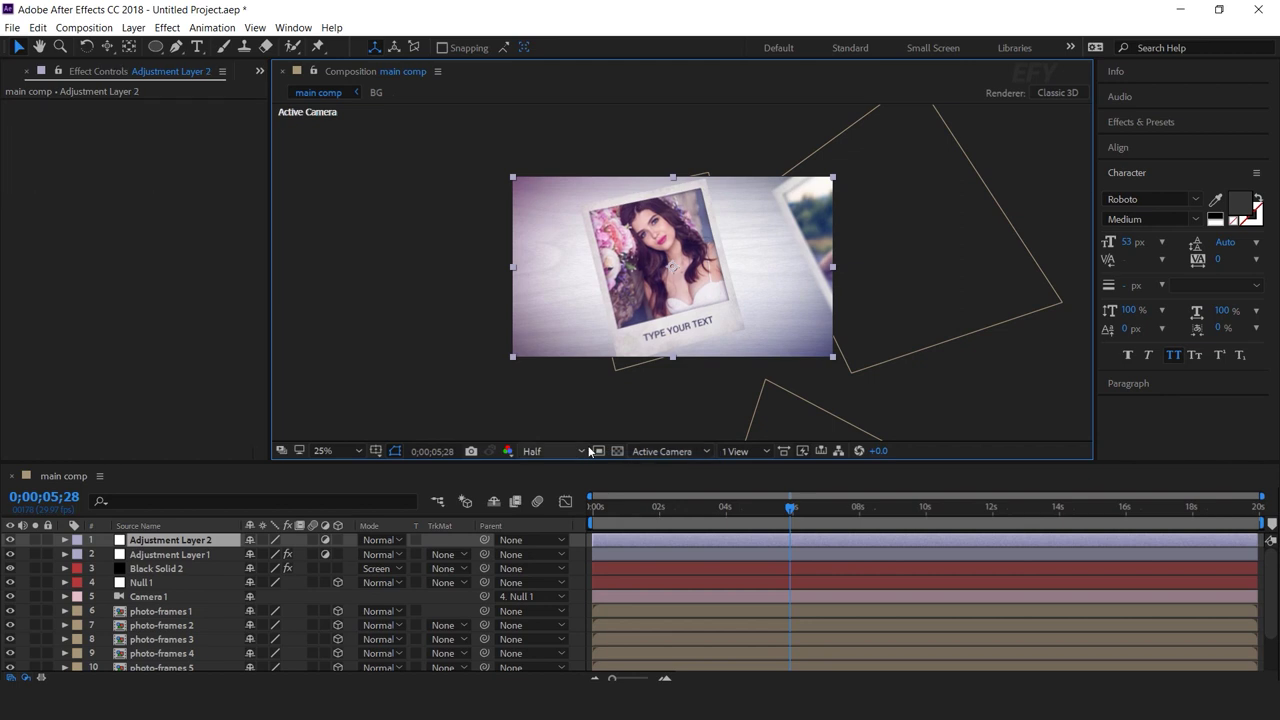
key(ctrl+space)
text(noi)
key(Return)
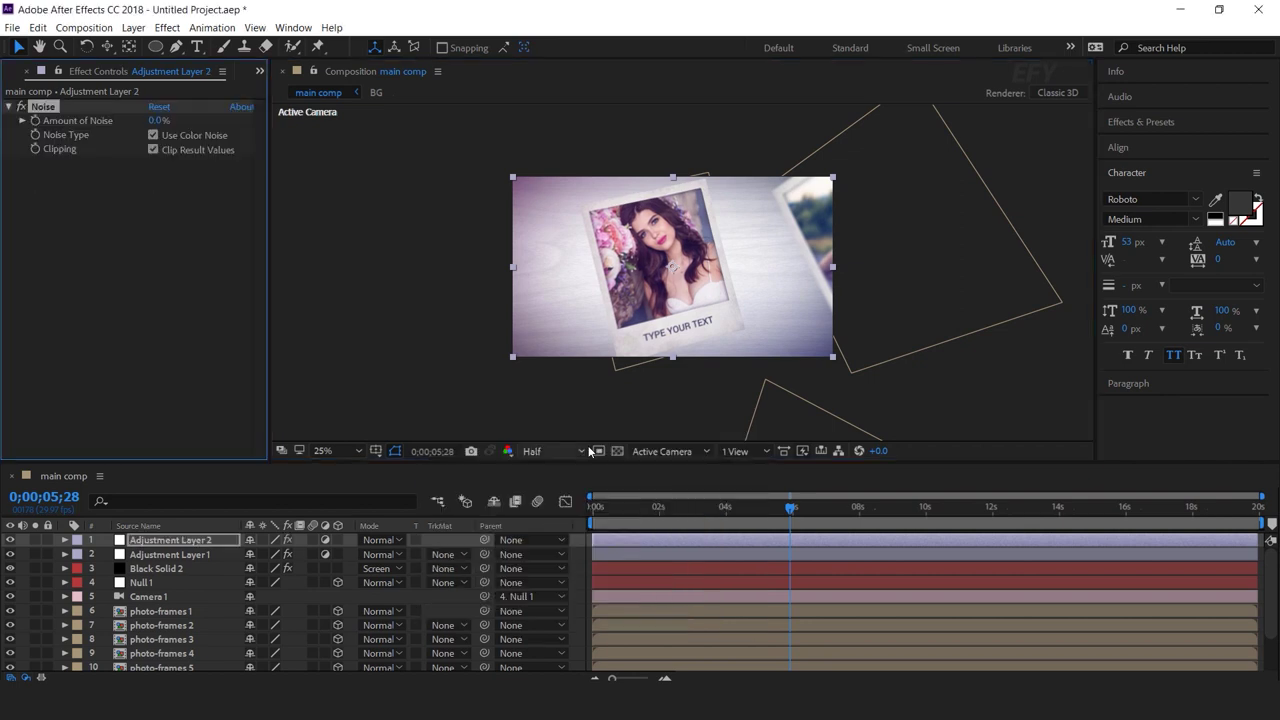
Step: Set the Noise effect's Amount of Noise to 2%
key(period)
click(157, 121)
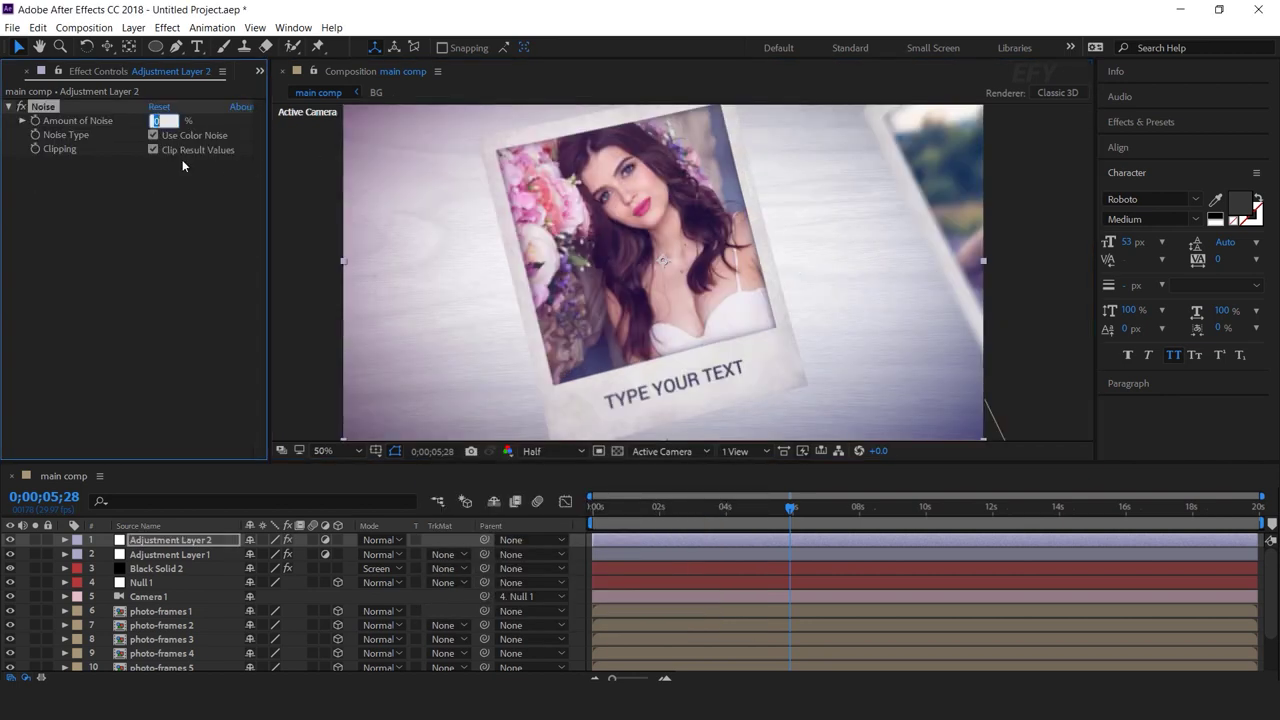
key(Return)
click(286, 297)
key(comma)
Step: Create a black 1920 x 1080 px solid named "particle" and place it directly above the BG layer
right_click(358, 319)
mouse_move(372, 327)
click(598, 363)
text(particle)
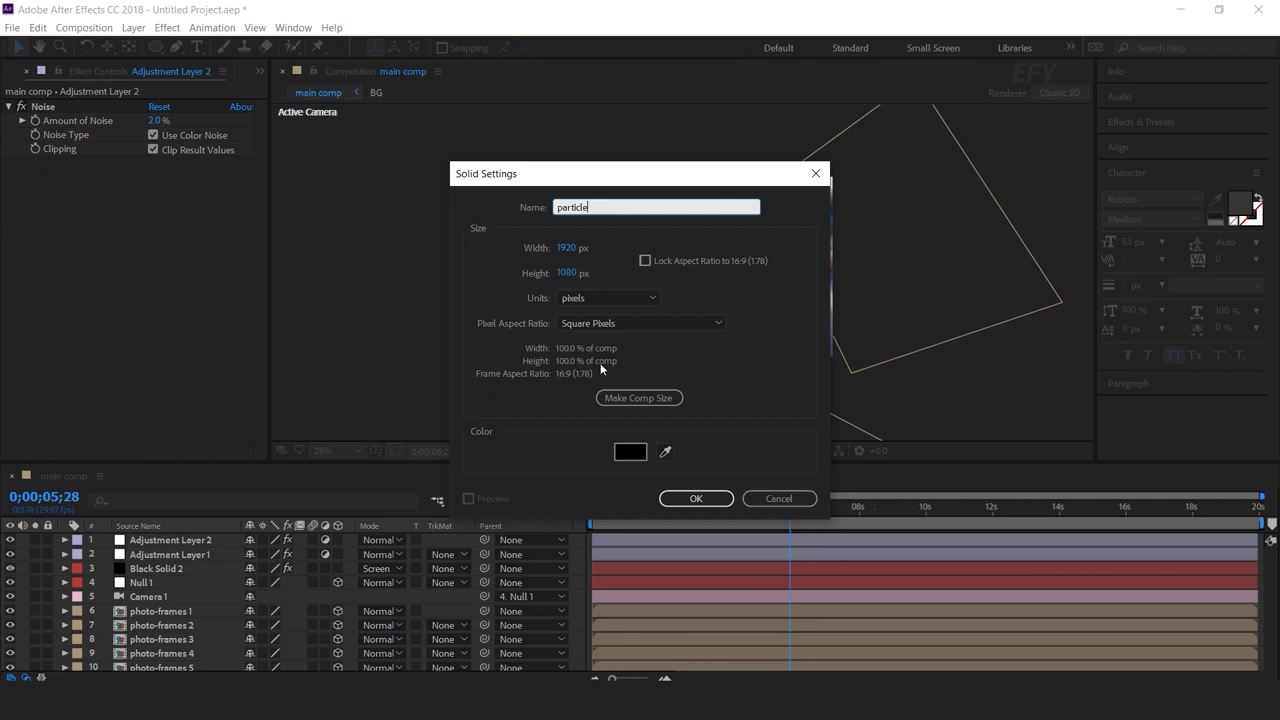
key(Return)
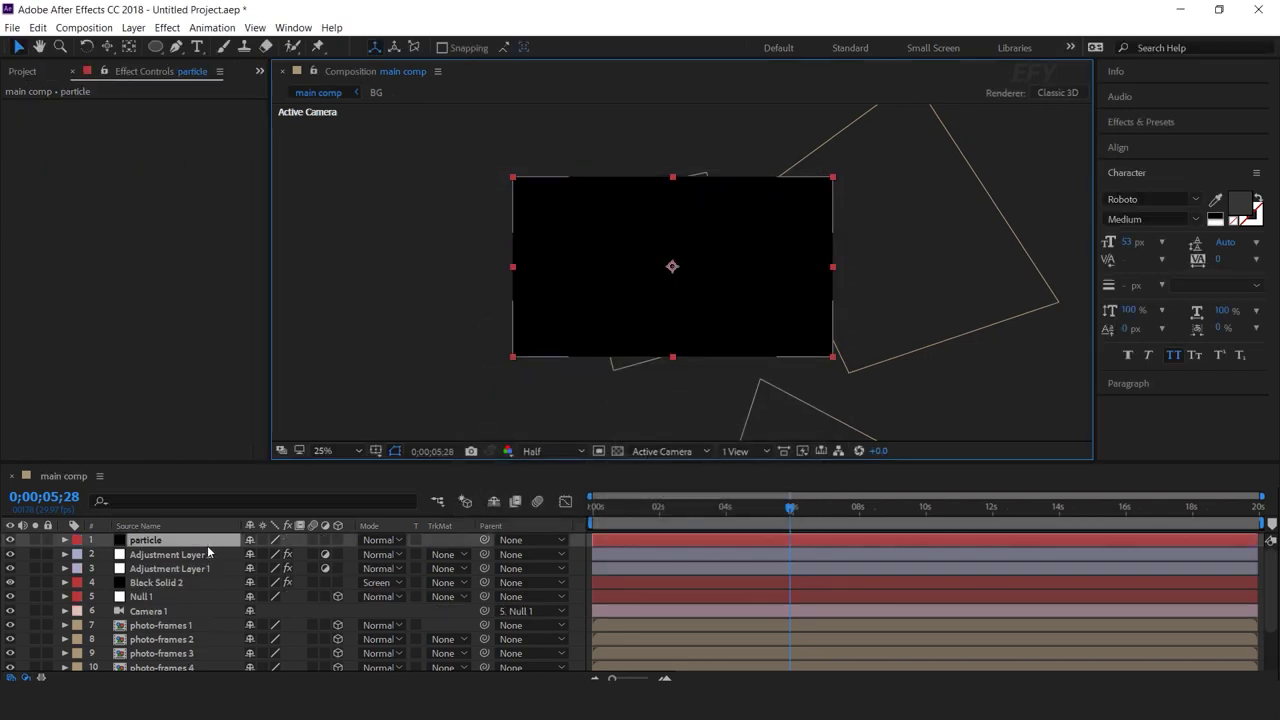
key(ctrl+shift+bracketleft)
key(ctrl+bracketright)
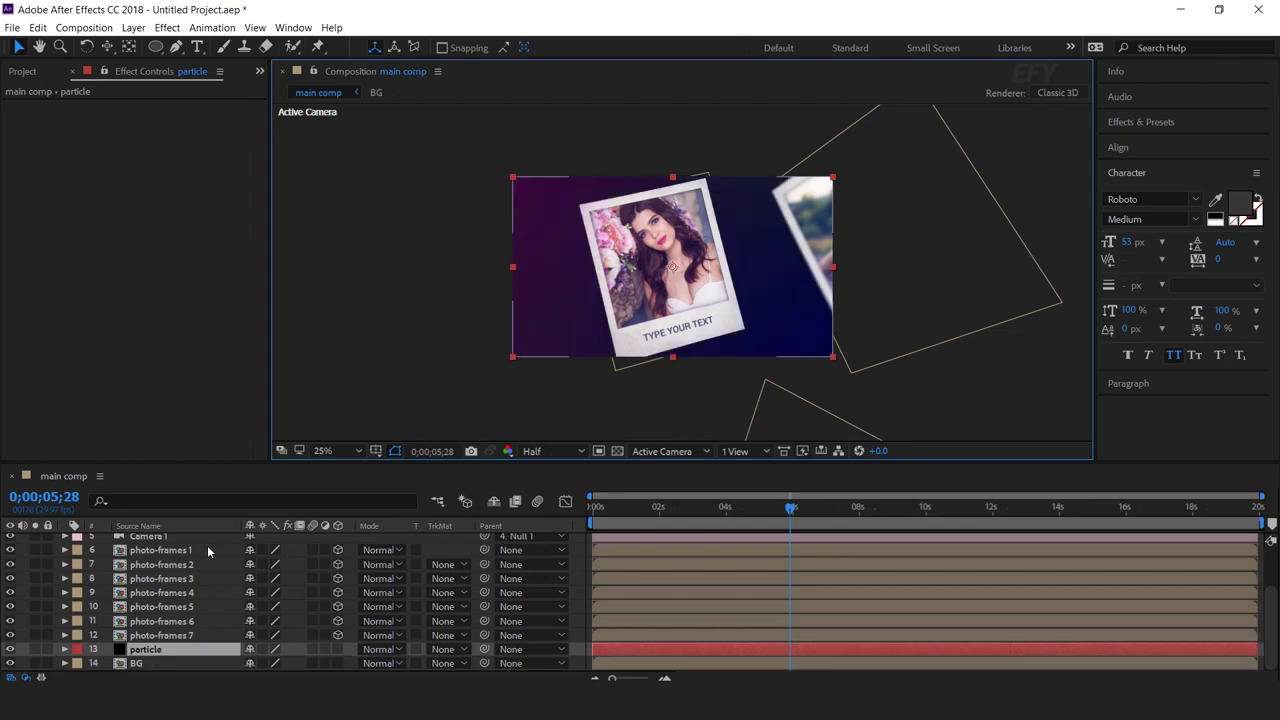
Step: Apply the CC Particle World effect to the particle layer
key(ctrl+space)
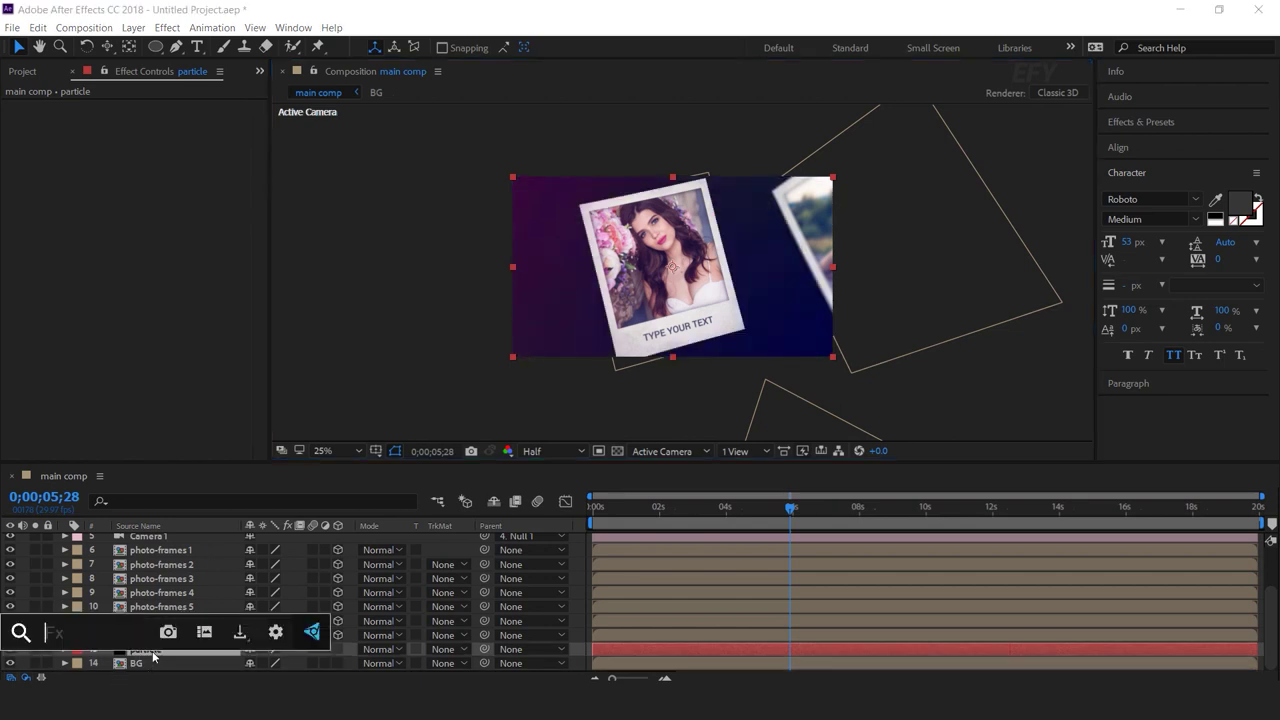
text(cc p)
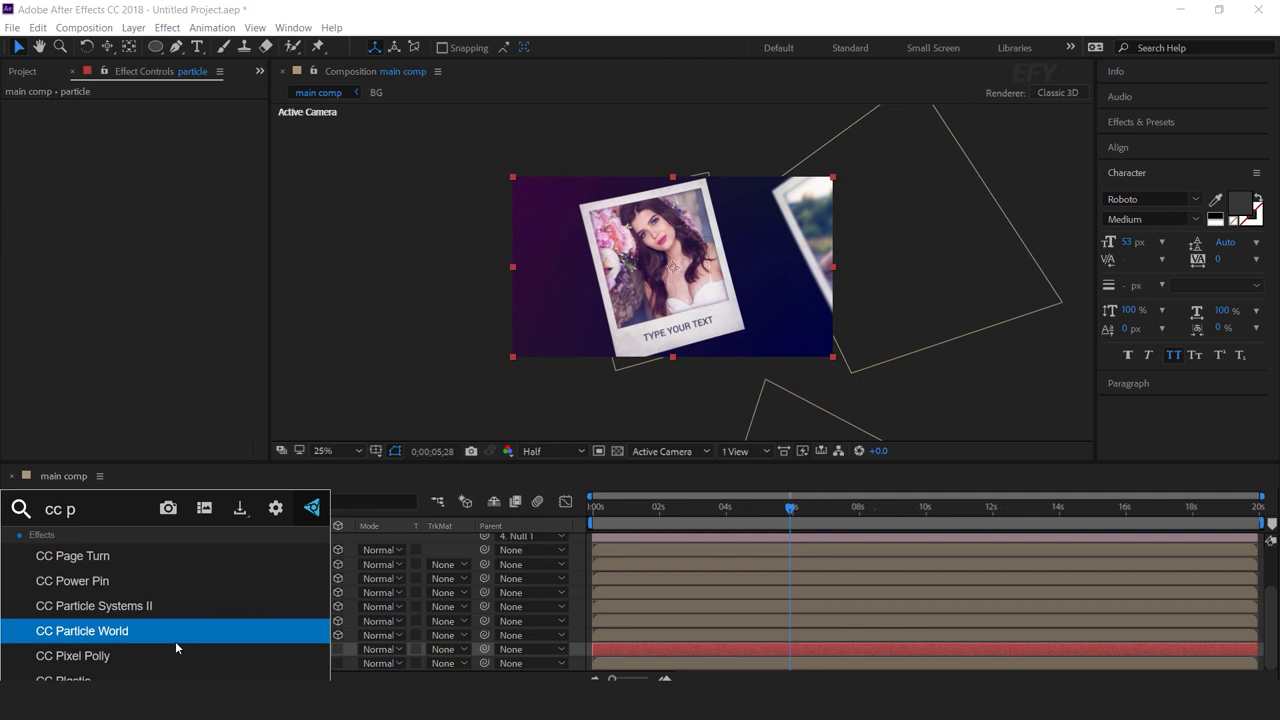
key(Return)
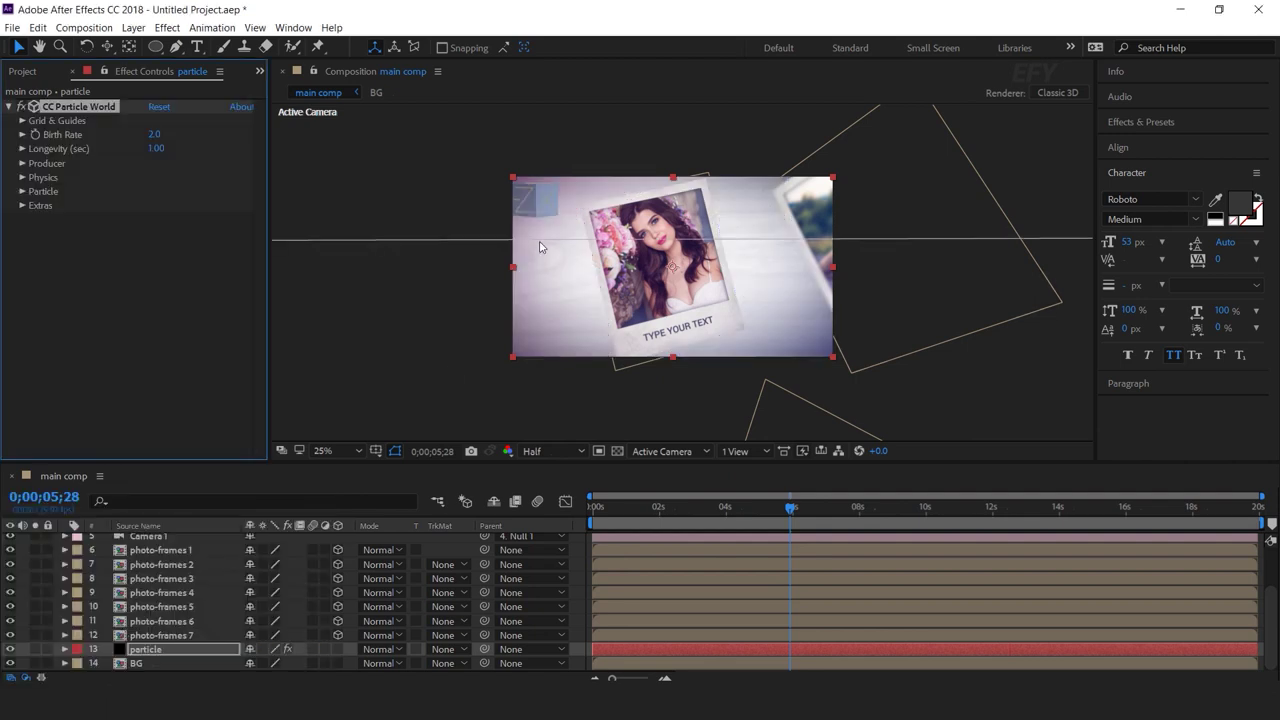
click(22, 120)
click(22, 120)
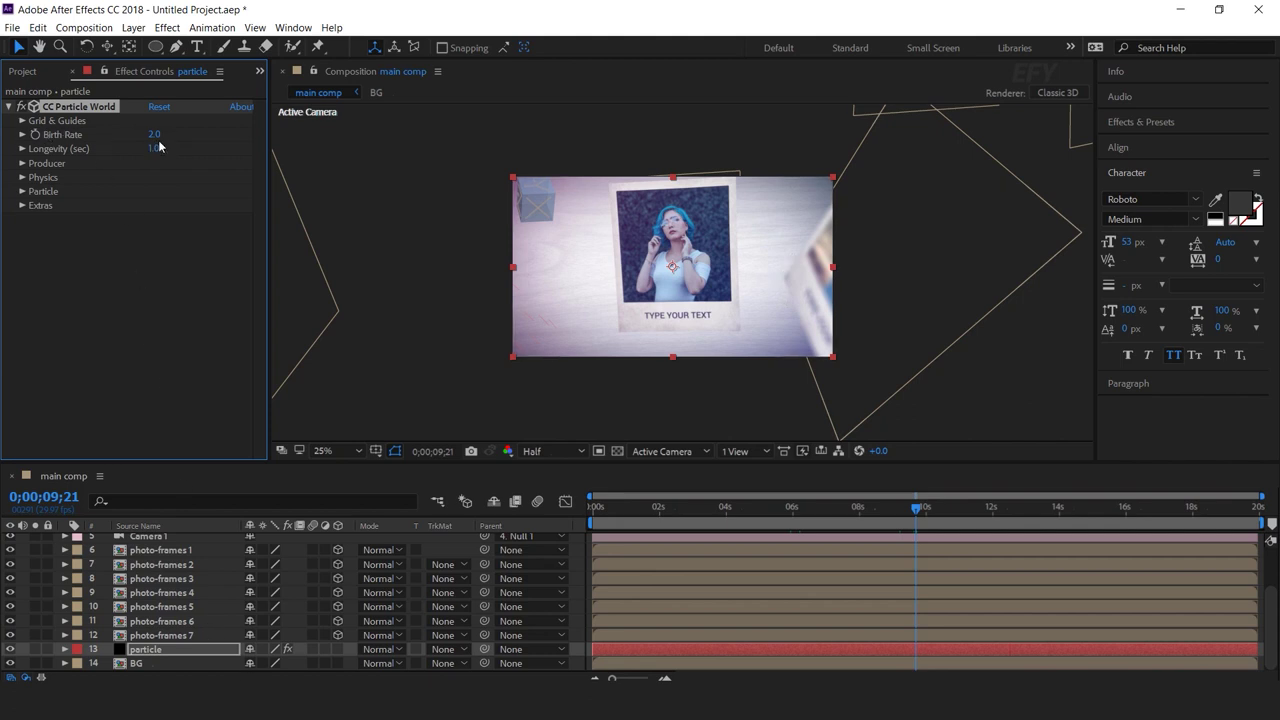
Step: Set CC Particle World's Birth Rate to 0.6 and its Longevity to 5 seconds
drag(154, 134, 145, 136)
click(156, 148)
text(2)
key(Return)
Step: Set the particle Producer's Radius X, Radius Y and Radius Z to 1 each
click(23, 164)
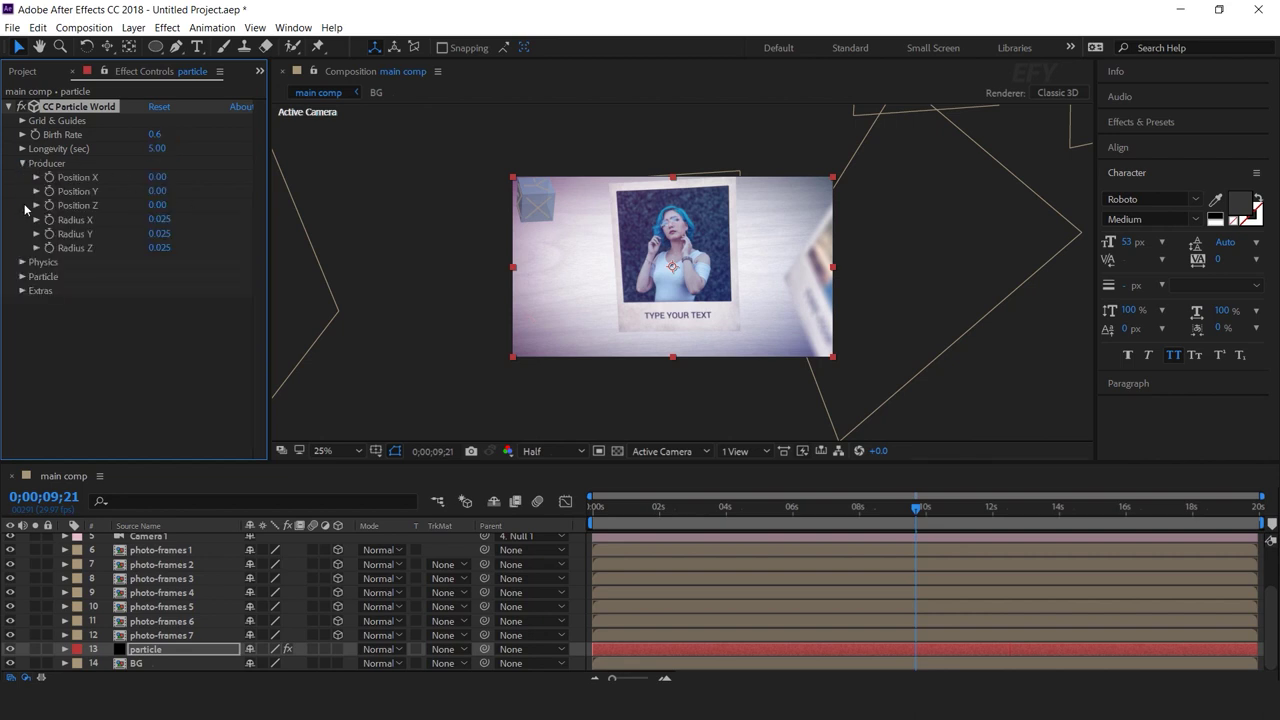
click(162, 220)
text(1)
key(Return)
click(162, 234)
text(1)
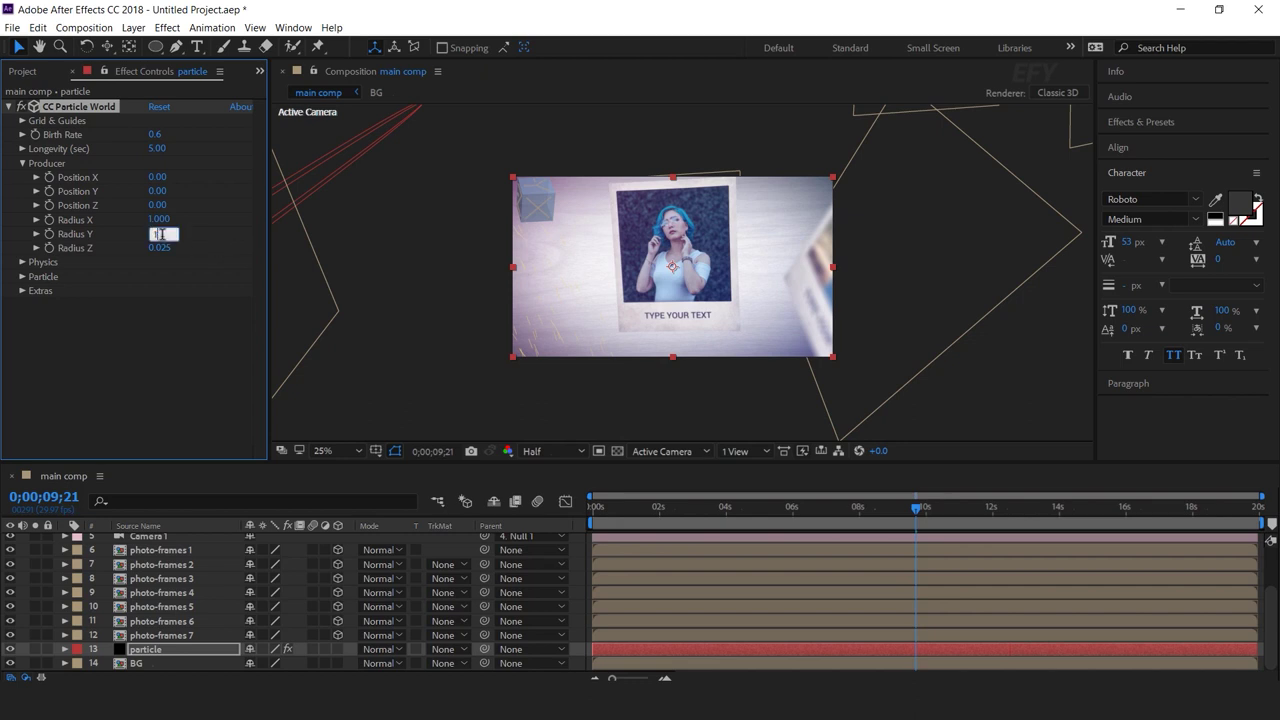
key(Return)
click(160, 248)
text(1)
key(Return)
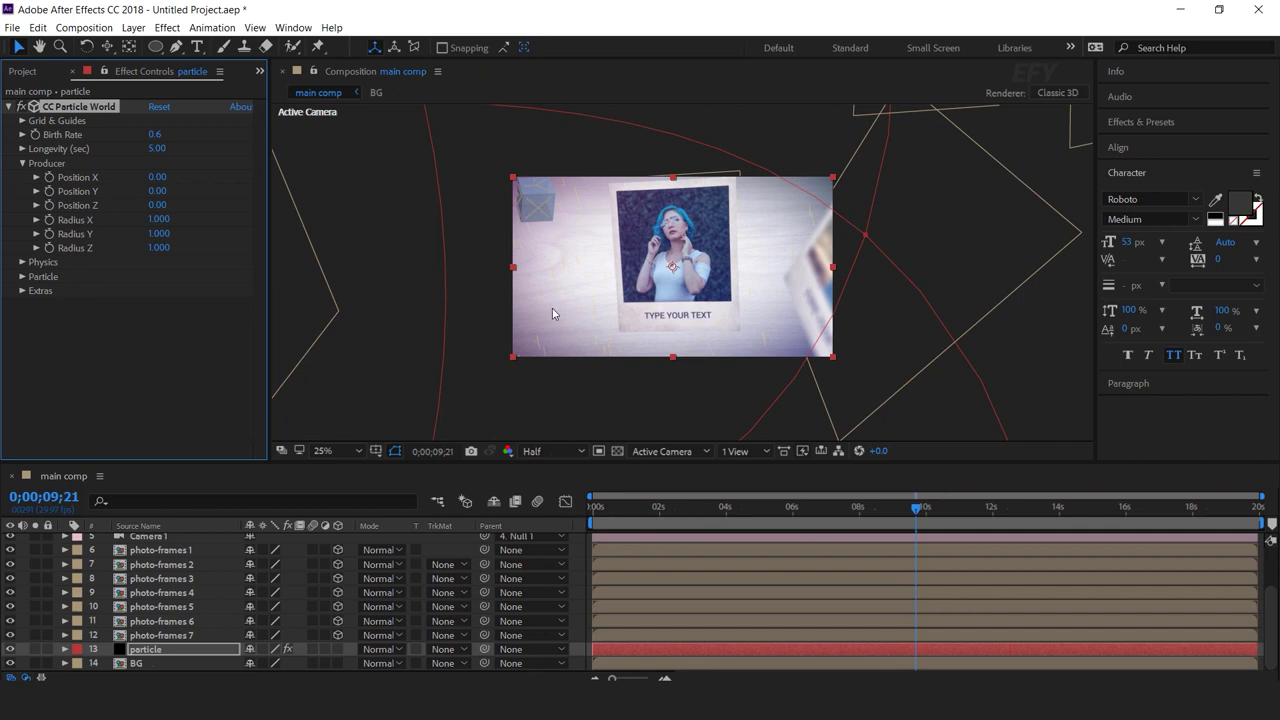
Step: In the particle Physics settings, set Velocity to 0, Gravity to 0.001 and Extra to about -0.24
click(21, 263)
click(160, 291)
text(0)
key(Return)
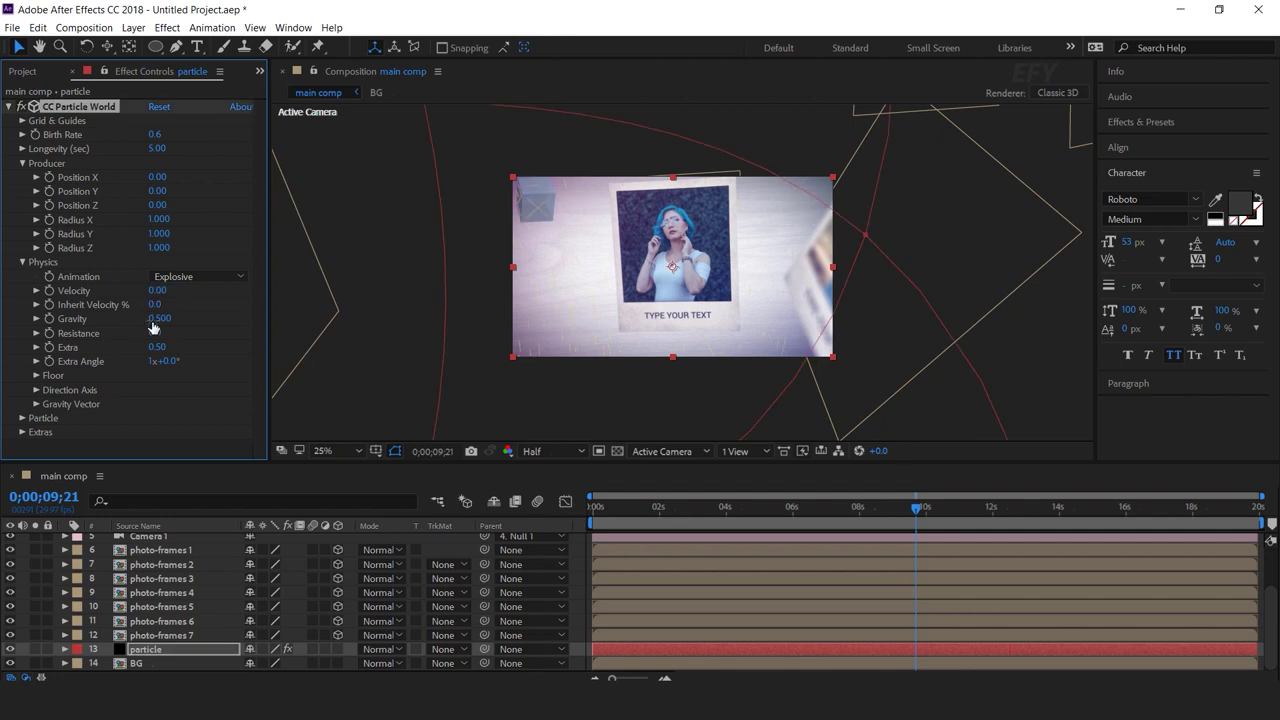
click(161, 320)
text(.001)
key(Return)
drag(158, 350, 138, 352)
Step: Change the Particle Type to Shaded Sphere and set Size Variation and Max Opacity to 100%
click(22, 419)
scroll(24, 420, down, 5)
click(207, 228)
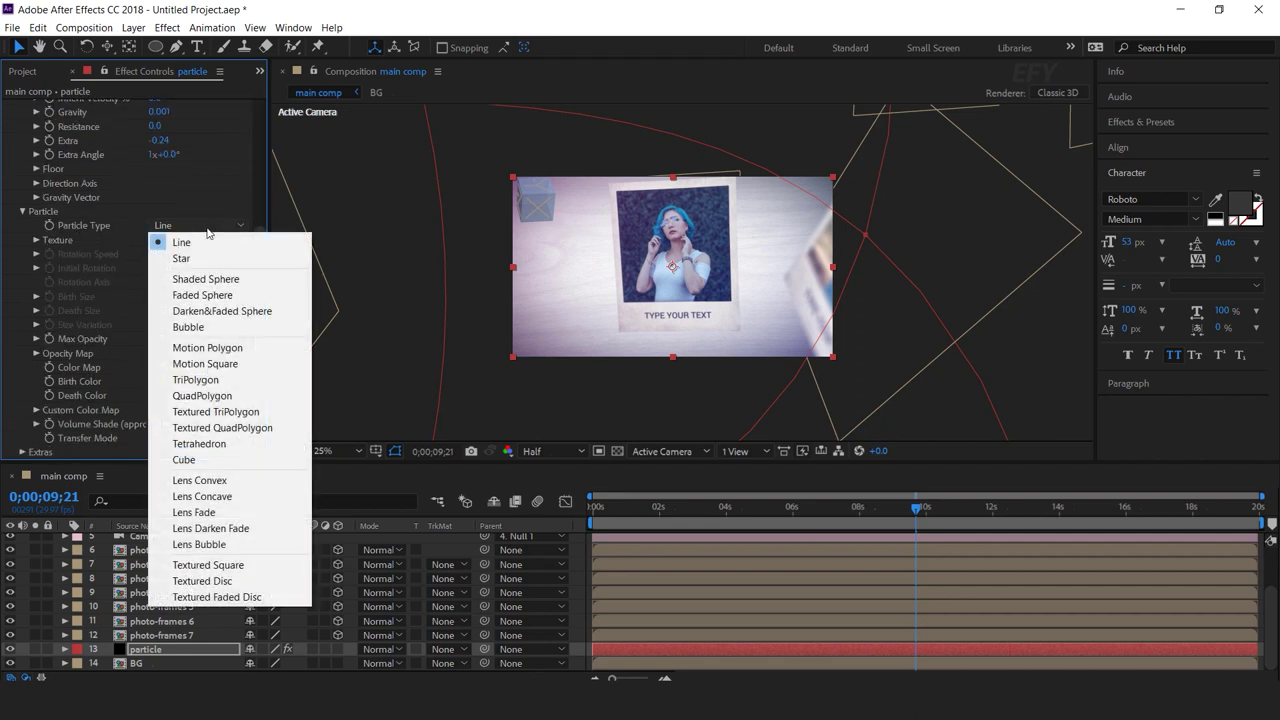
click(205, 279)
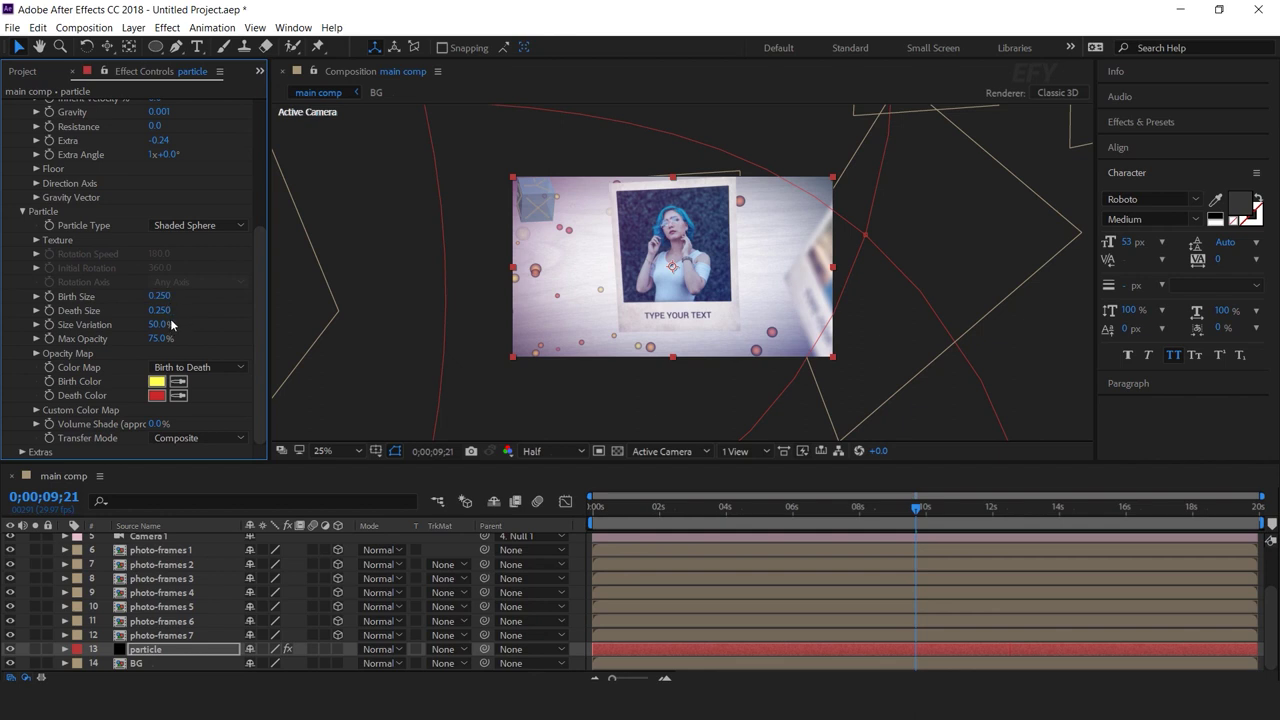
drag(157, 327, 271, 325)
drag(157, 341, 308, 345)
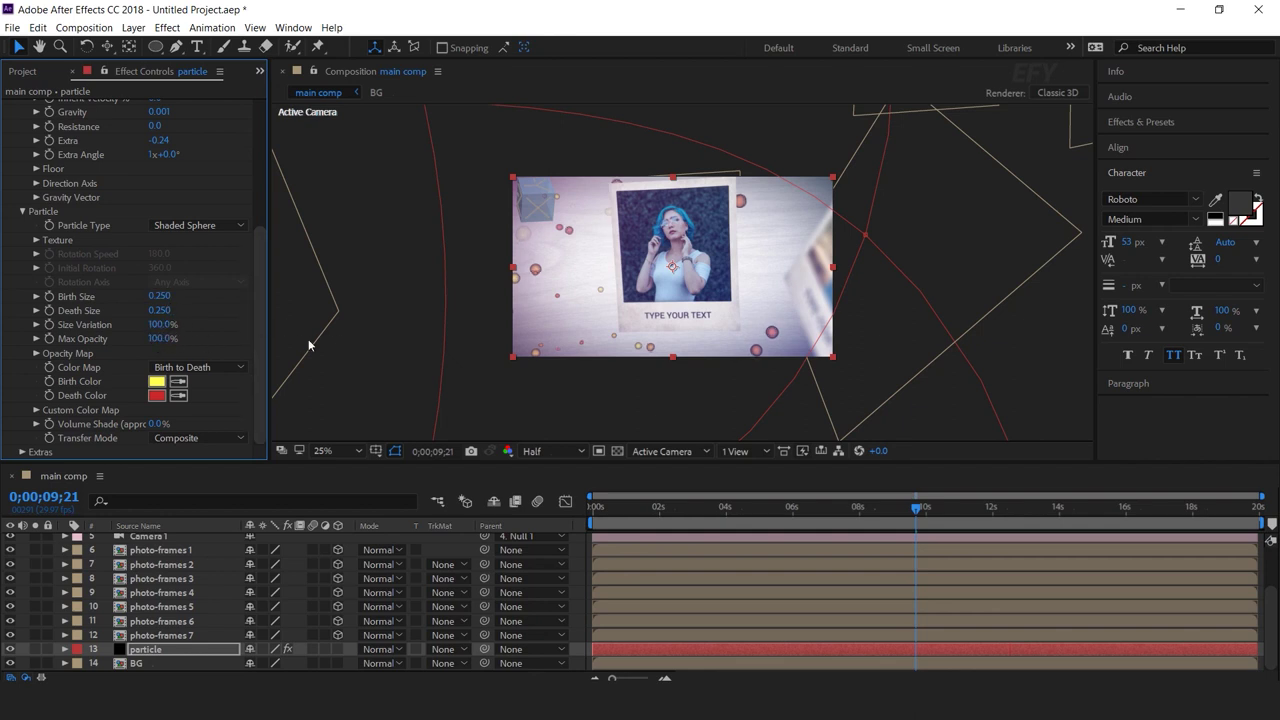
Step: Set the particles' Birth Color to a pale cream and their Death Color to a pale peach
click(158, 382)
drag(357, 500, 357, 515)
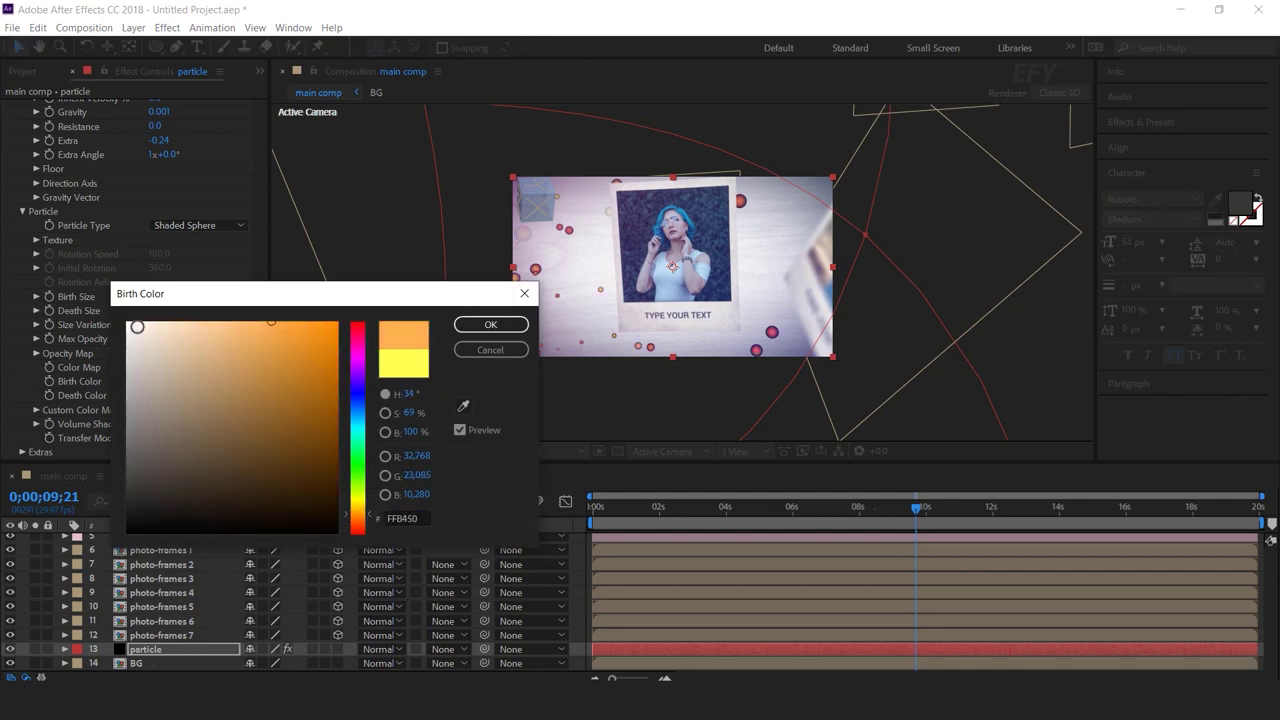
click(470, 324)
click(158, 396)
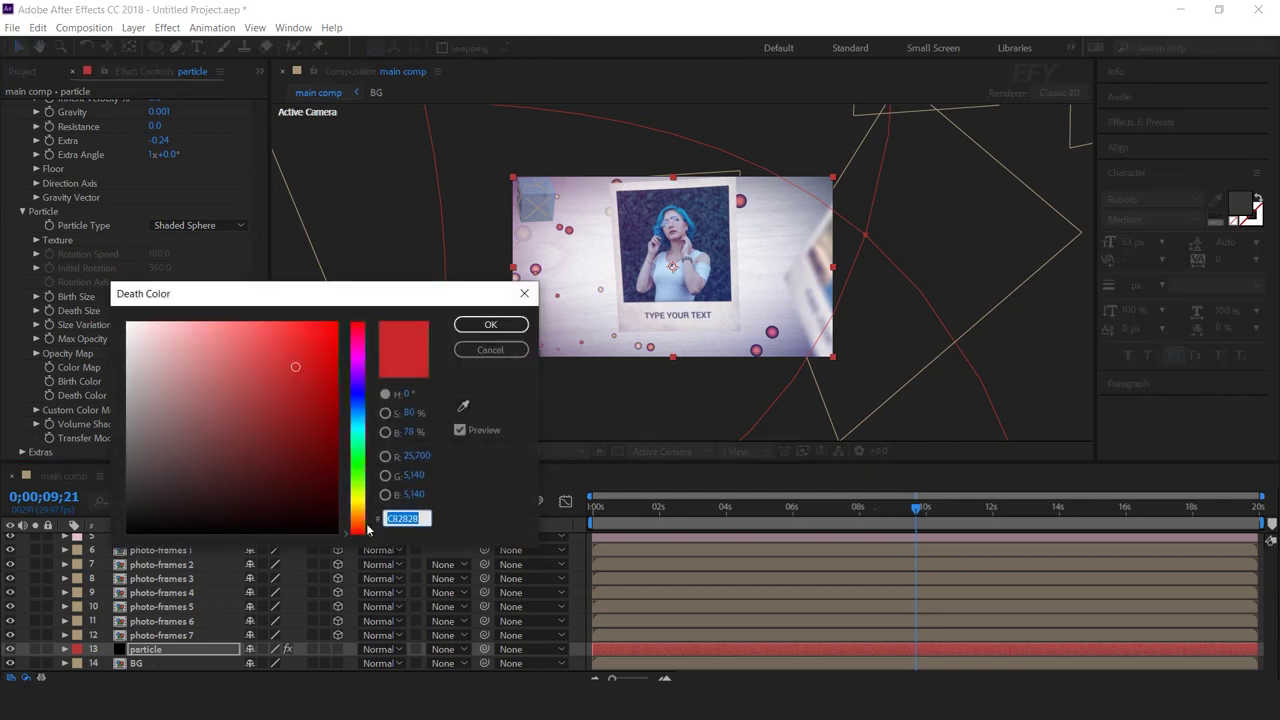
click(366, 522)
drag(160, 336, 150, 339)
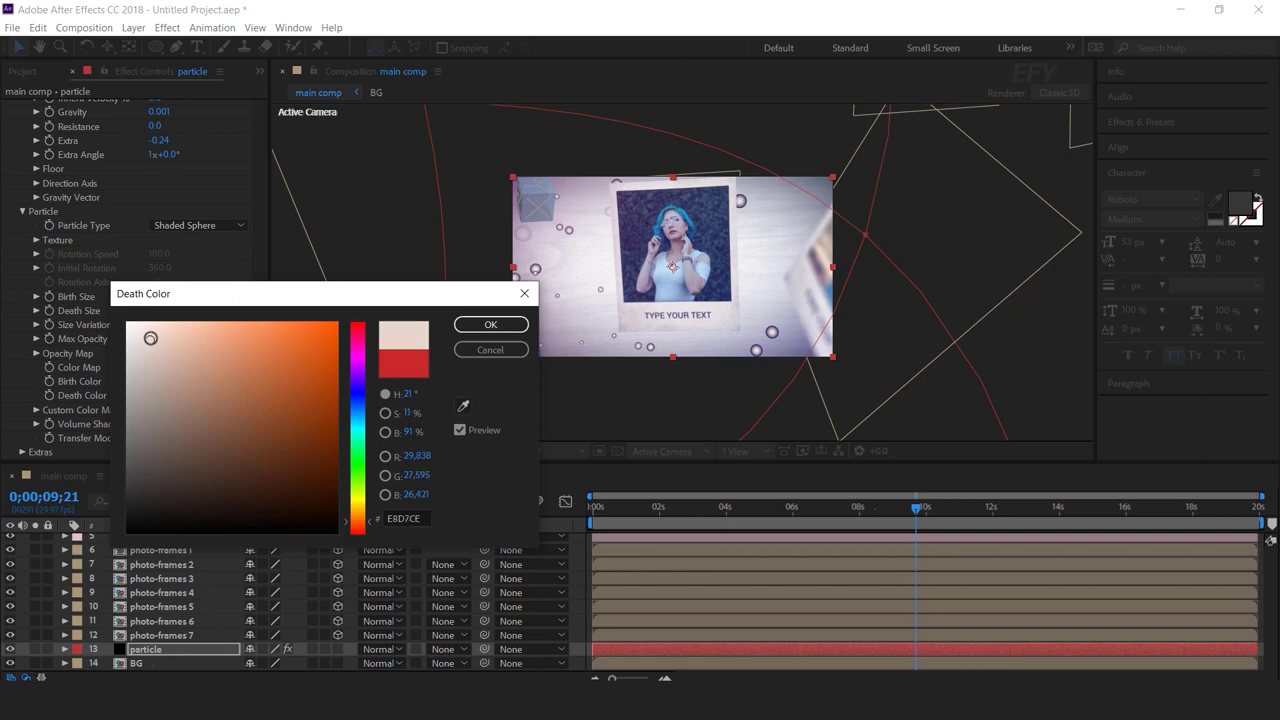
click(490, 324)
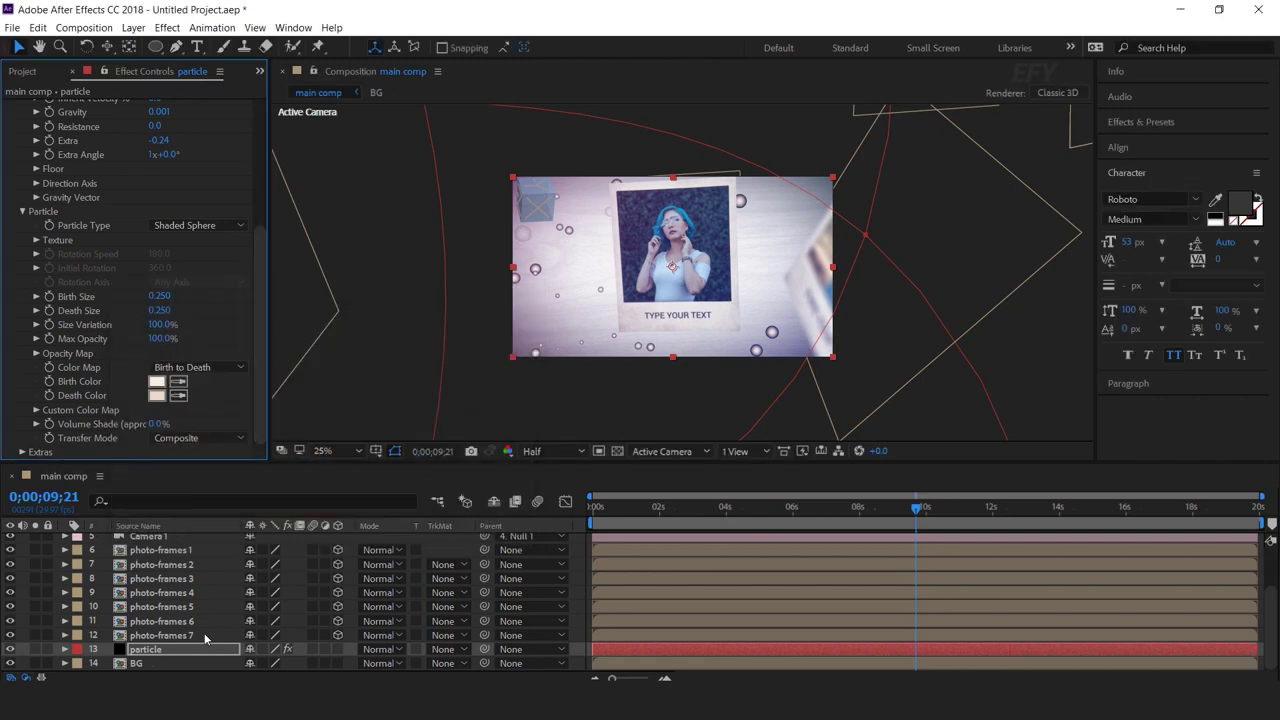
Step: Set the particle layer's blending mode to Add and reduce Birth Size to about 0.04 and Death Size to about 0.11
click(146, 652)
click(380, 649)
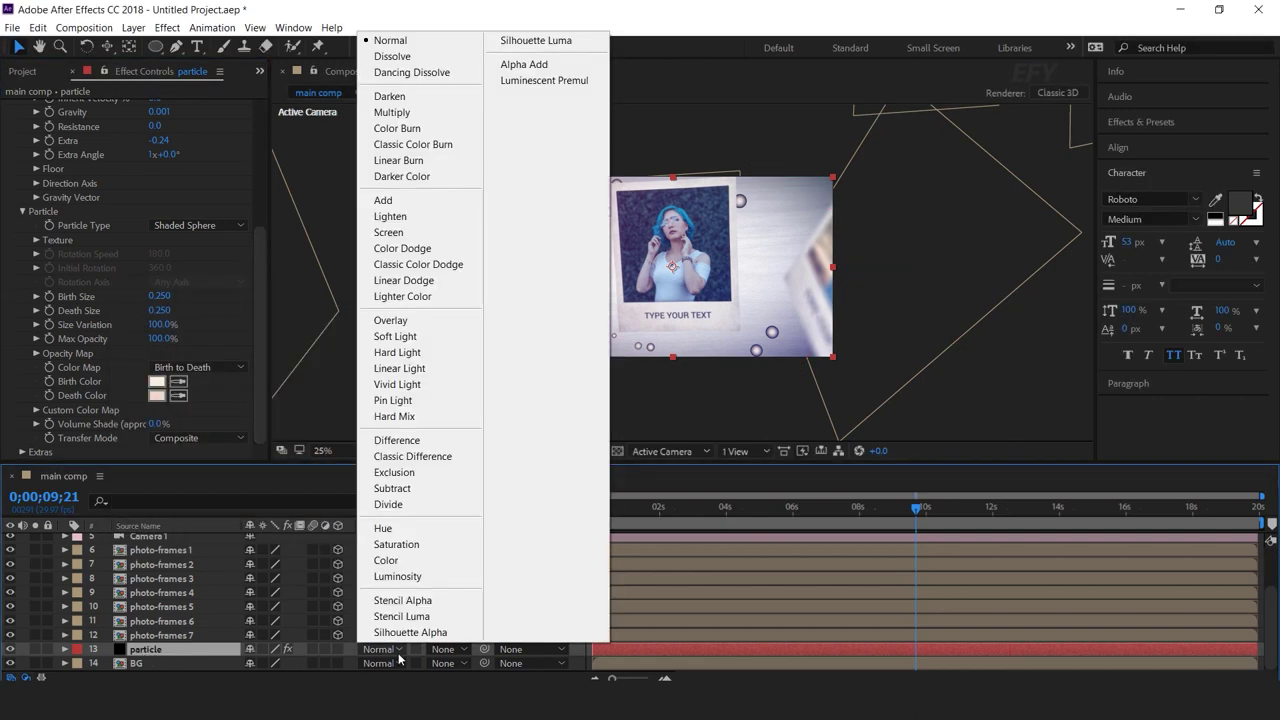
click(395, 200)
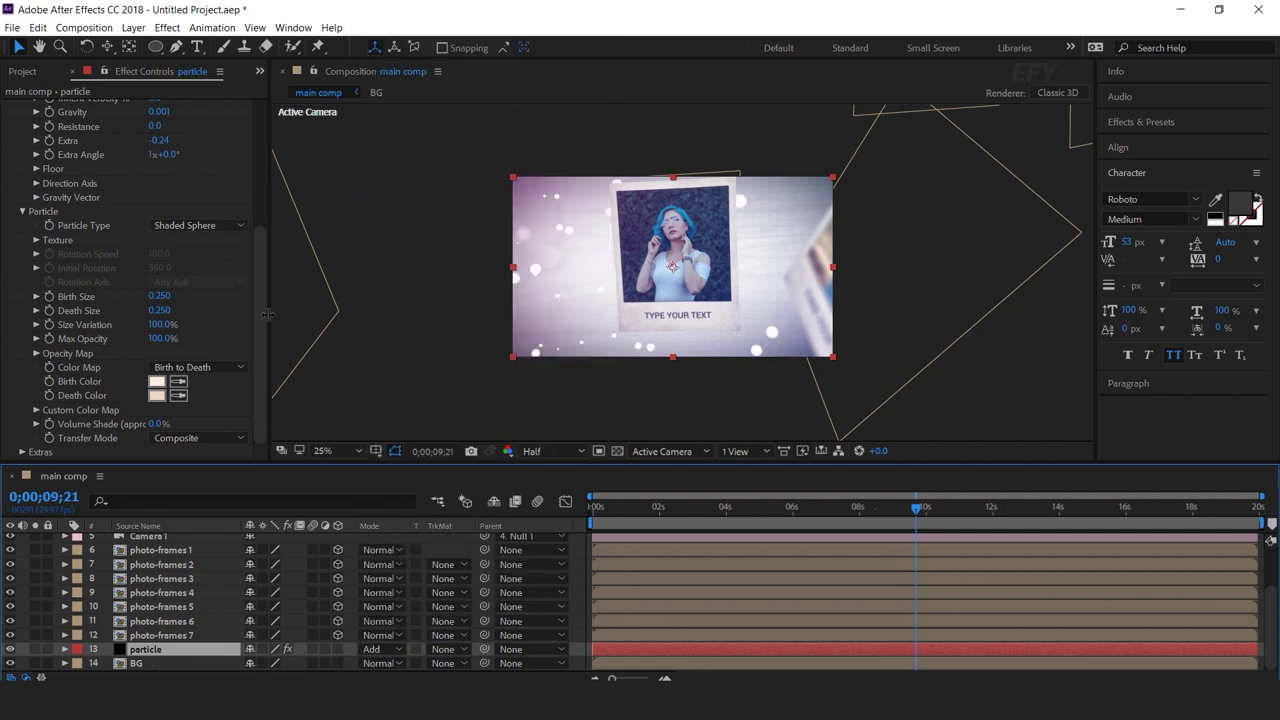
drag(162, 298, 153, 311)
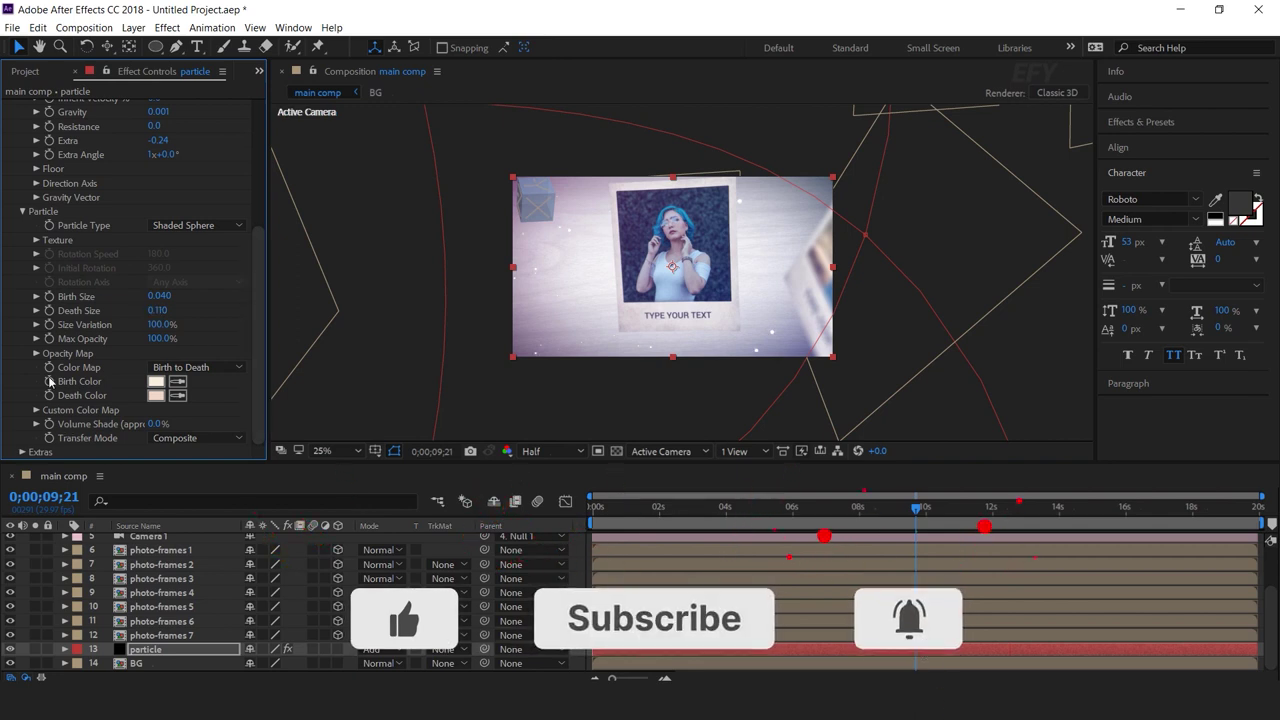
Step: Redraw the particle Opacity Map to peak just after birth and fall gradually toward death, and set the particle layer's opacity to 36%
click(36, 353)
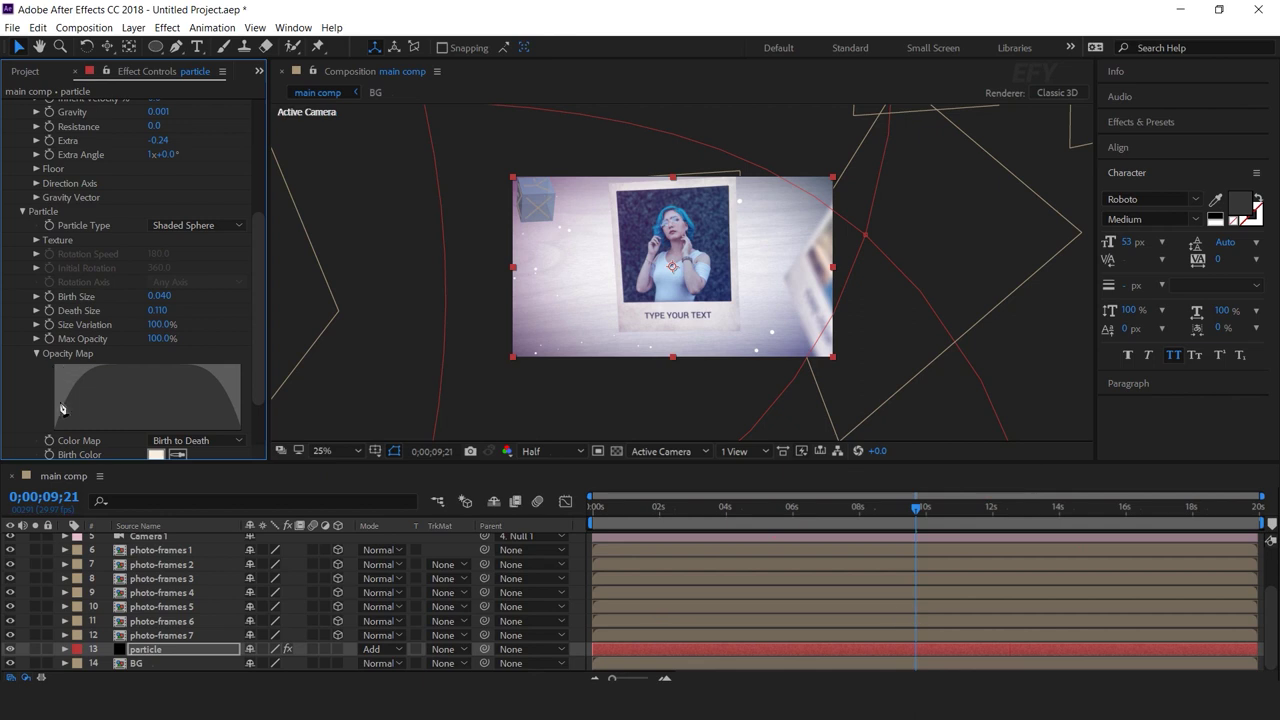
mouse_move(60, 378)
mouse_down()
mouse_move(92, 371)
mouse_move(251, 438)
mouse_up()
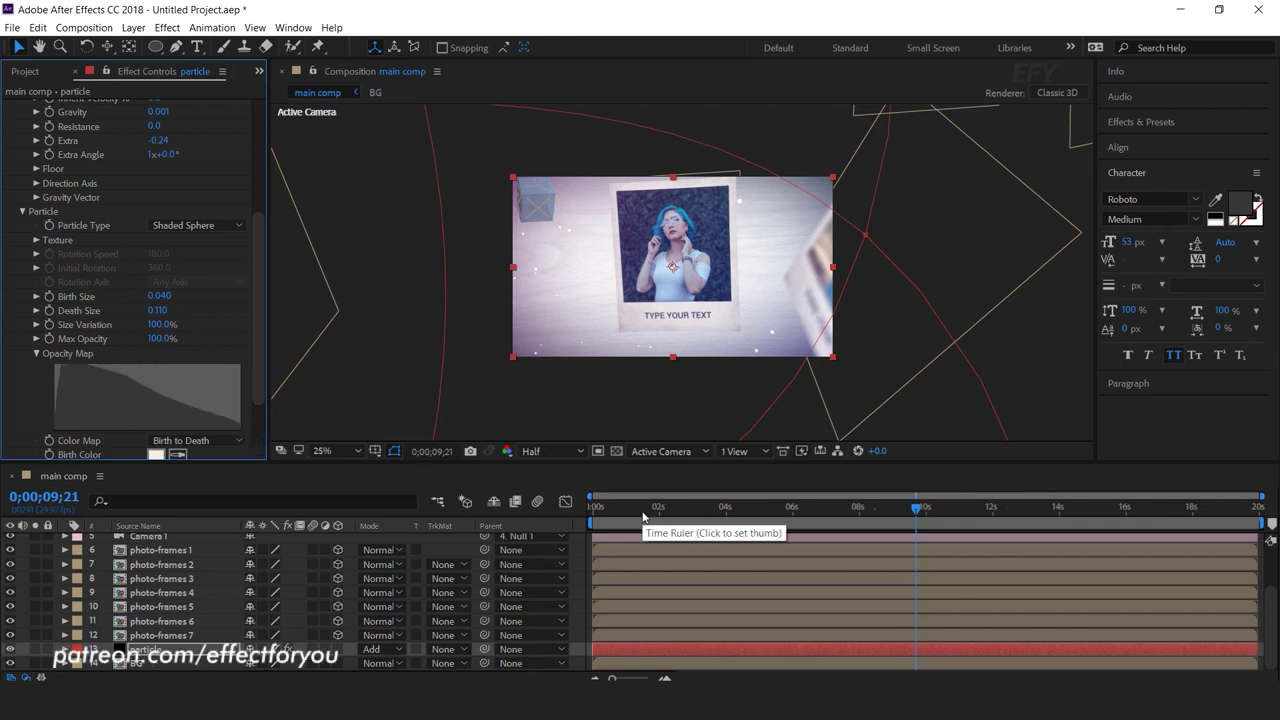
click(141, 655)
key(t)
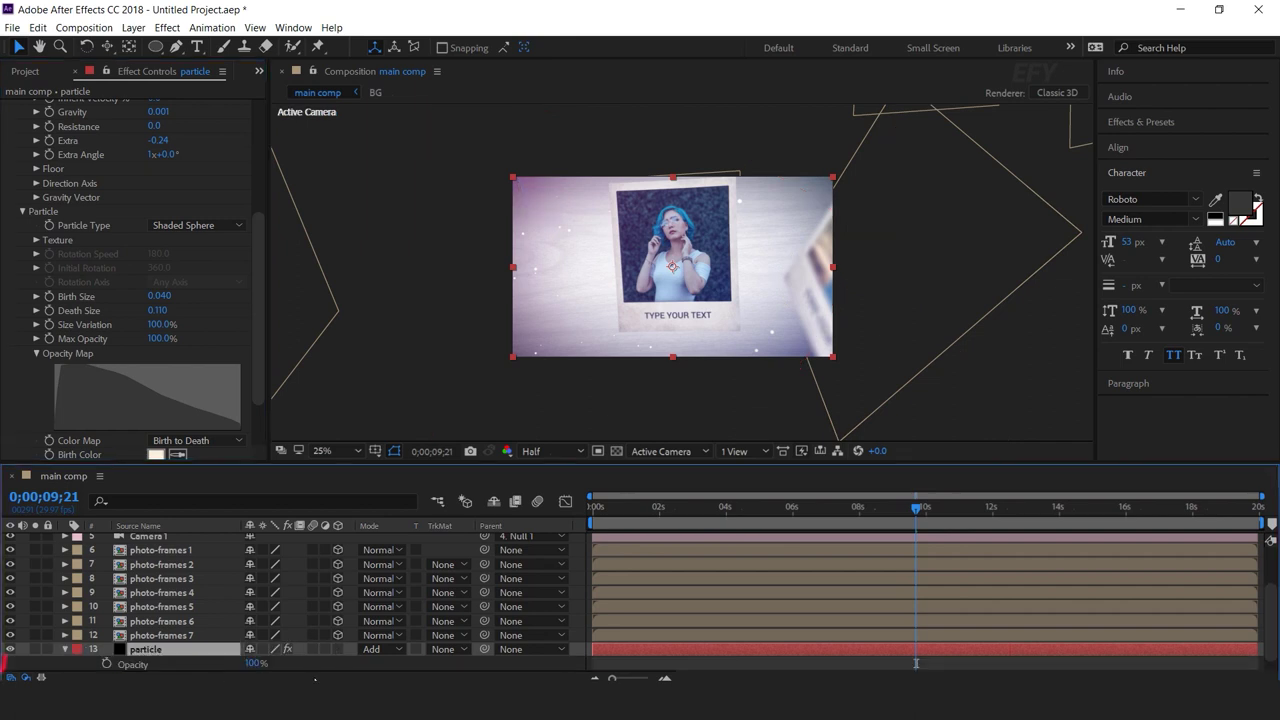
drag(253, 668, 222, 650)
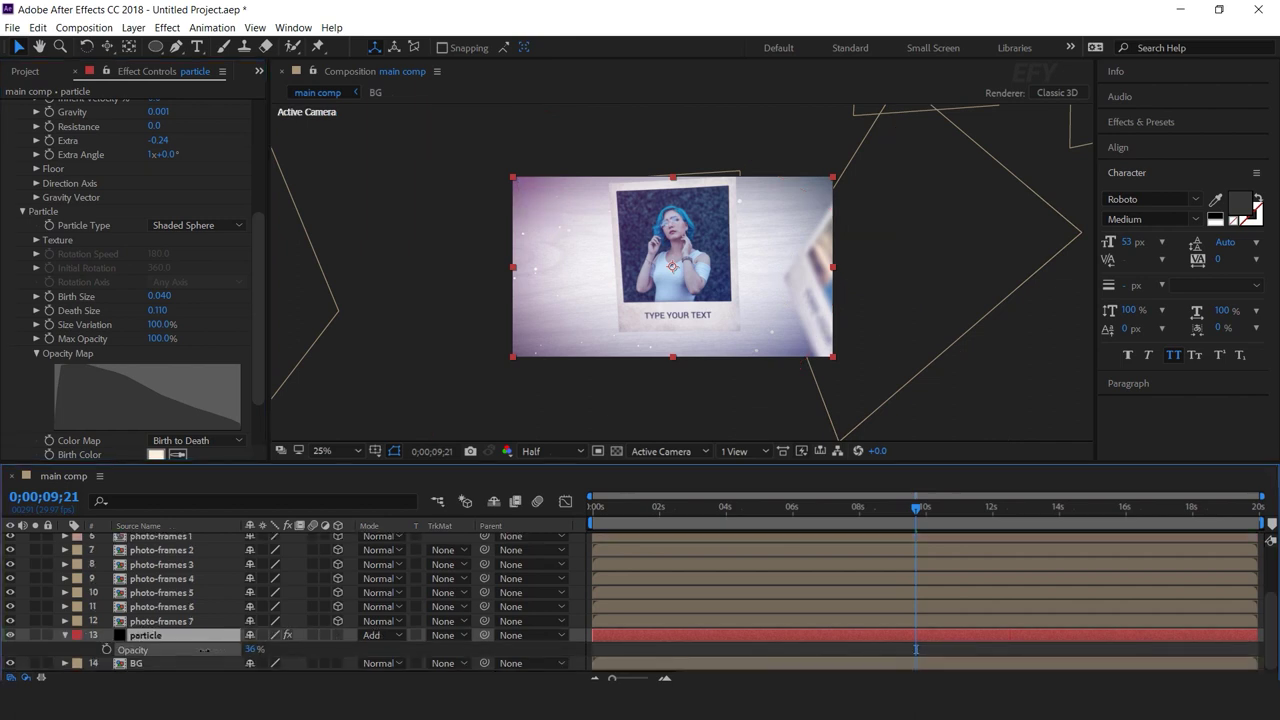
Step: Preview the slideshow from the start and set the particles' Birth Size and Death Size to 0.1
key(space)
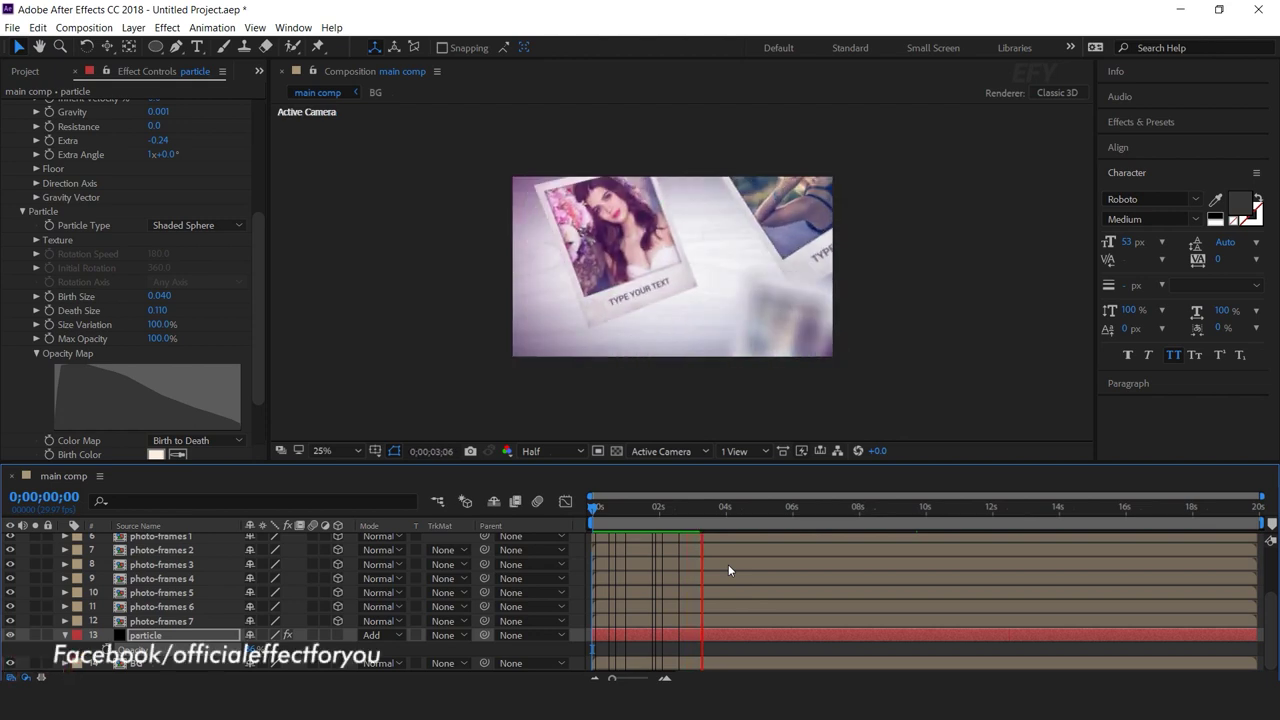
key(space)
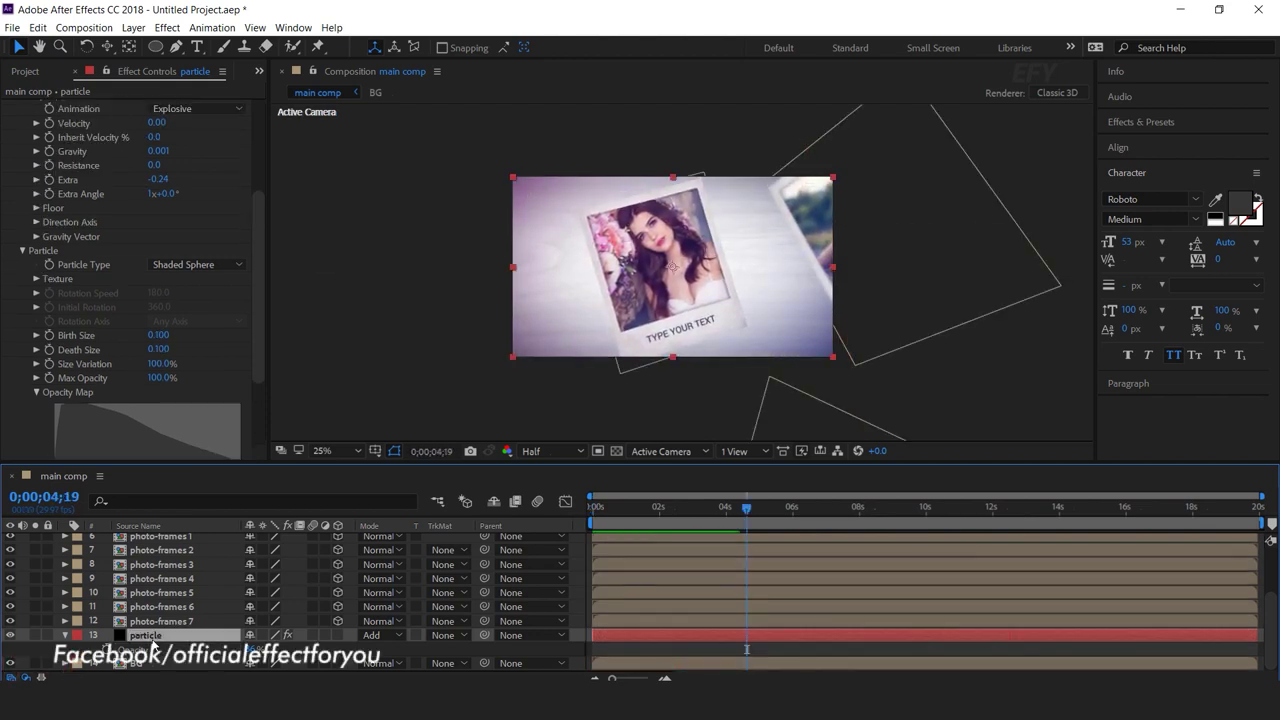
Step: Apply the Glow effect to the particle layer with Glow Threshold 10% and Glow Radius 50
text(glo)
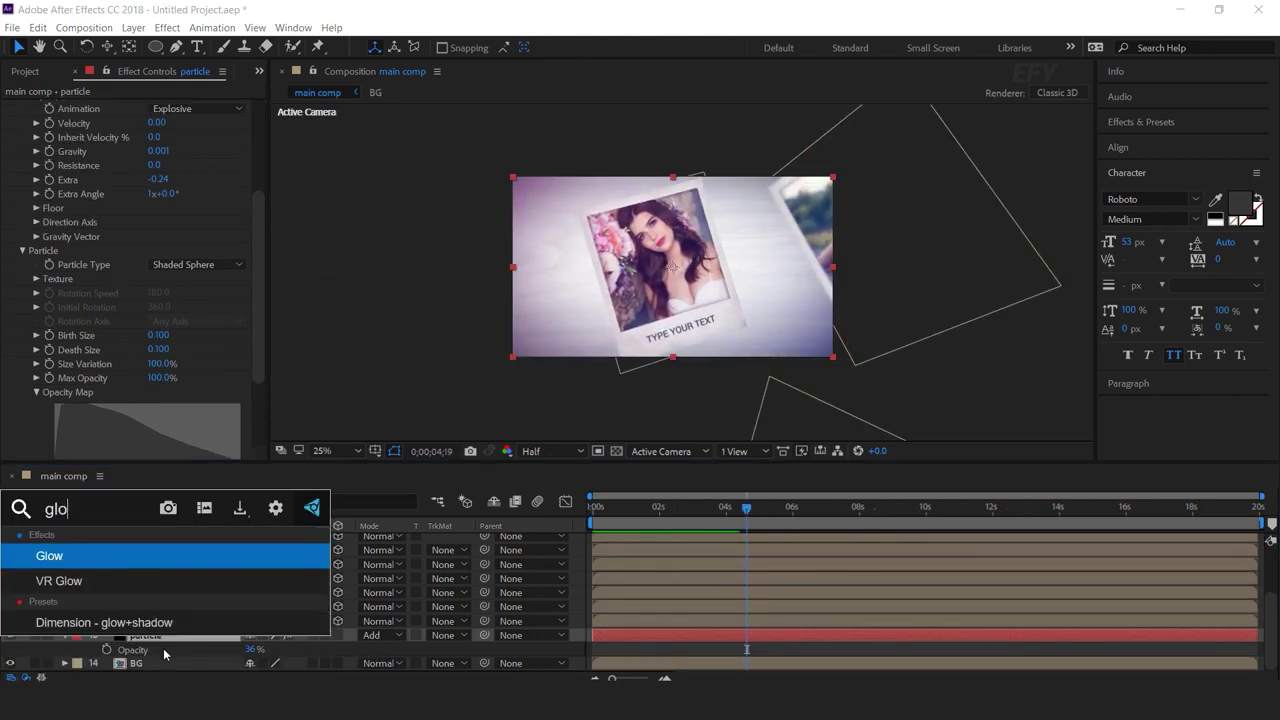
key(Return)
key(space)
click(637, 512)
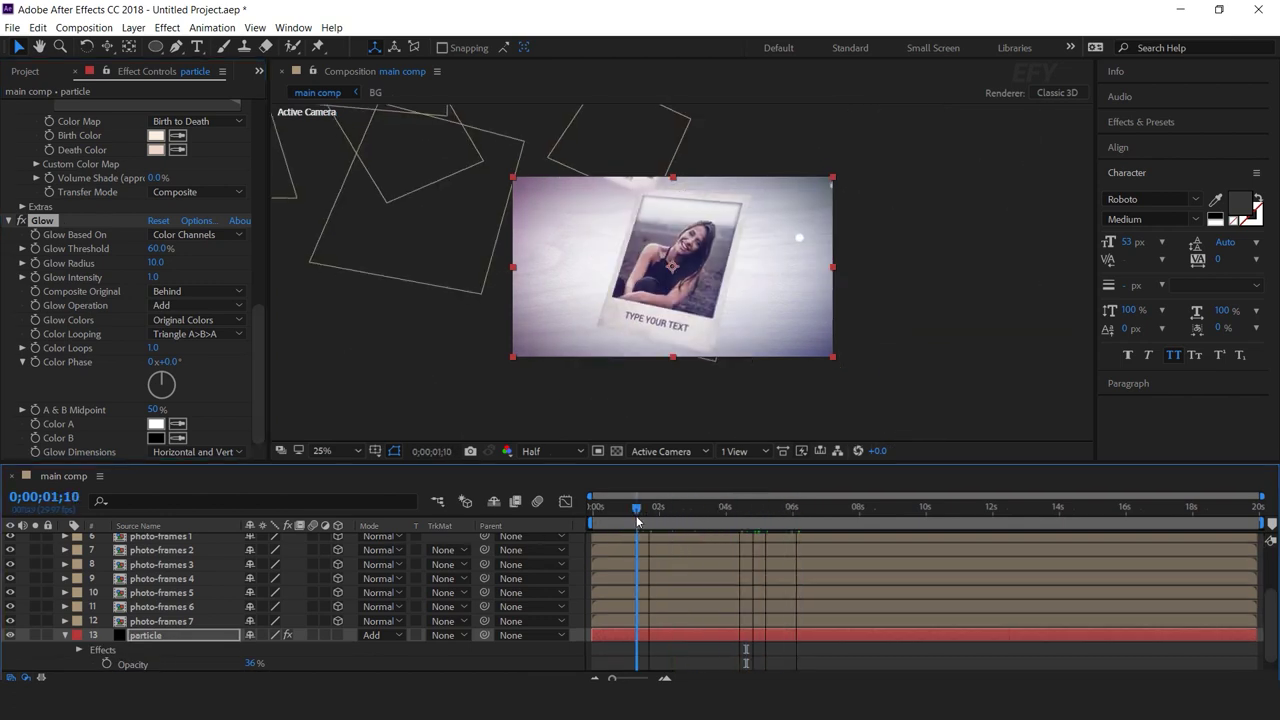
click(161, 248)
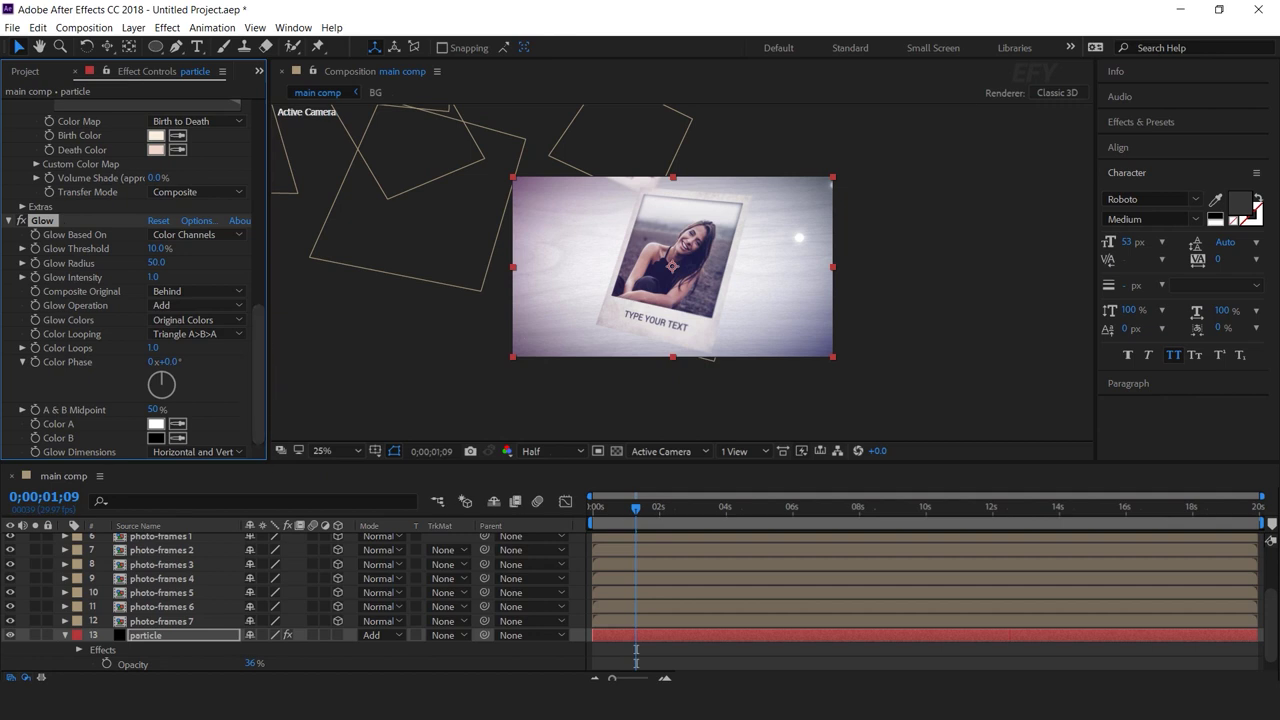
Step: Set the particle layer's opacity to 20% and collapse its properties
drag(253, 665, 239, 668)
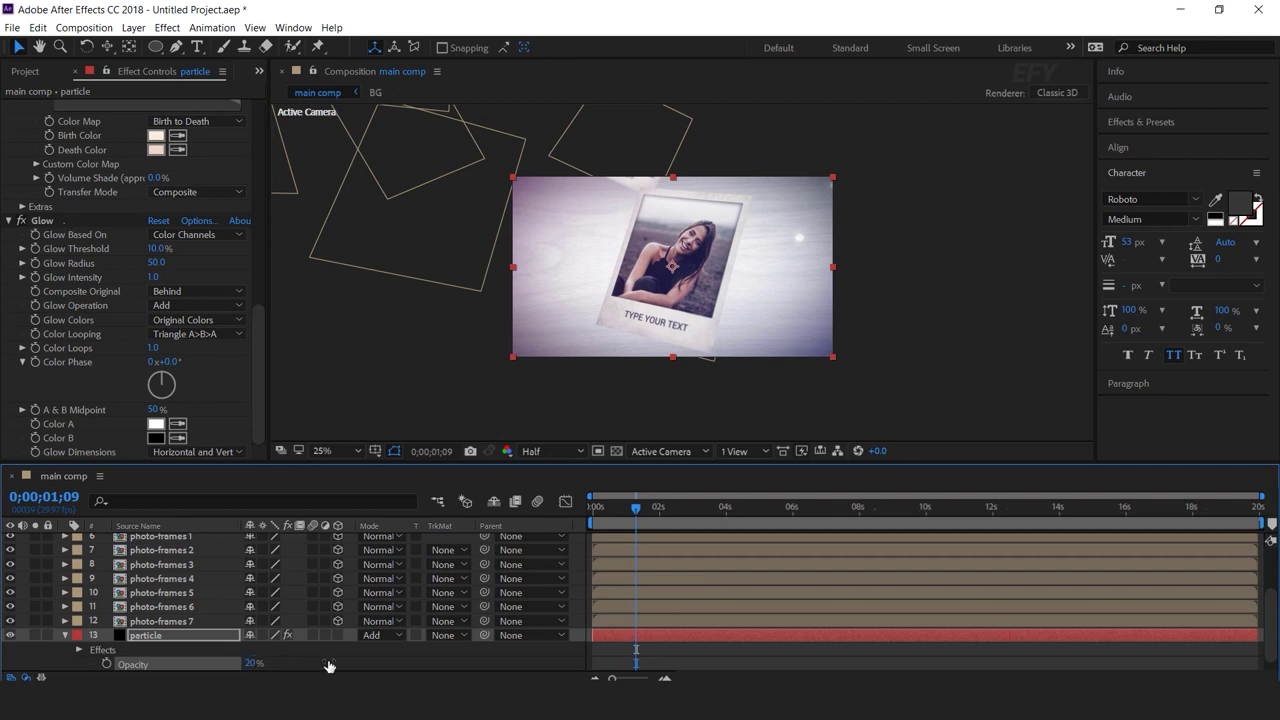
click(64, 636)
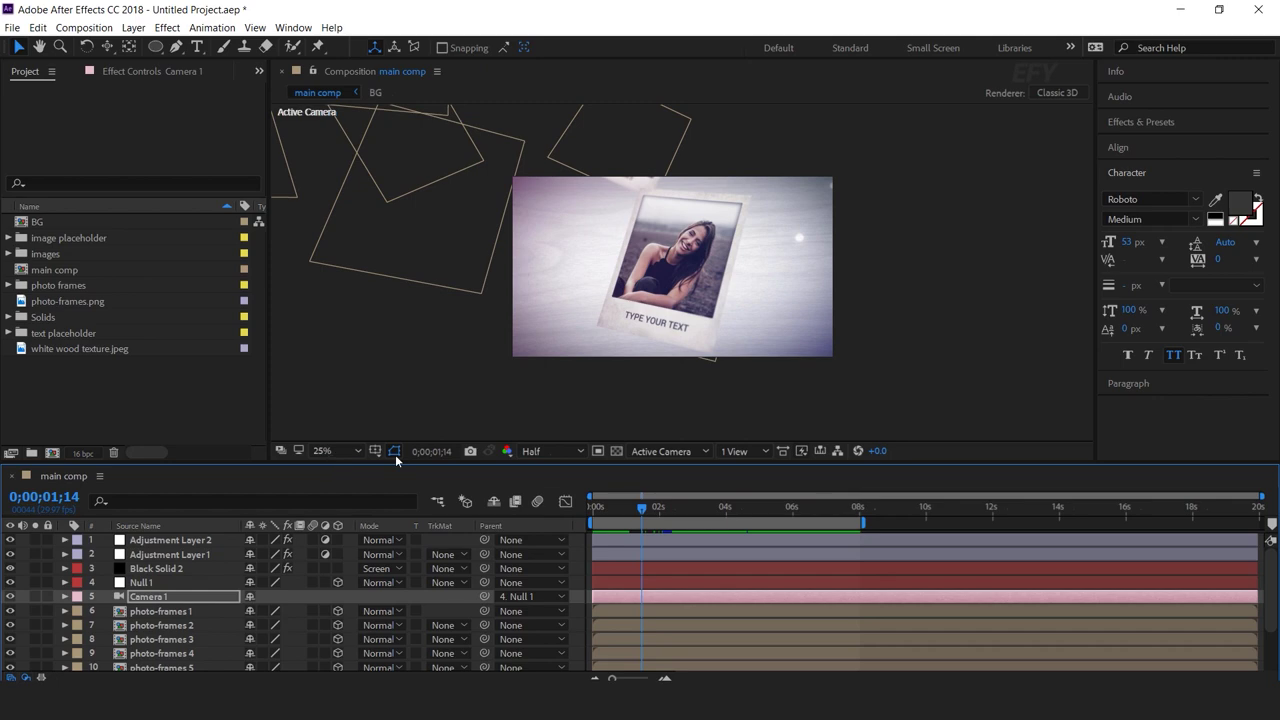
Step: Set the composition preview resolution to Full and maximize the composition viewer to review the slideshow
click(560, 451)
click(555, 488)
key(grave)
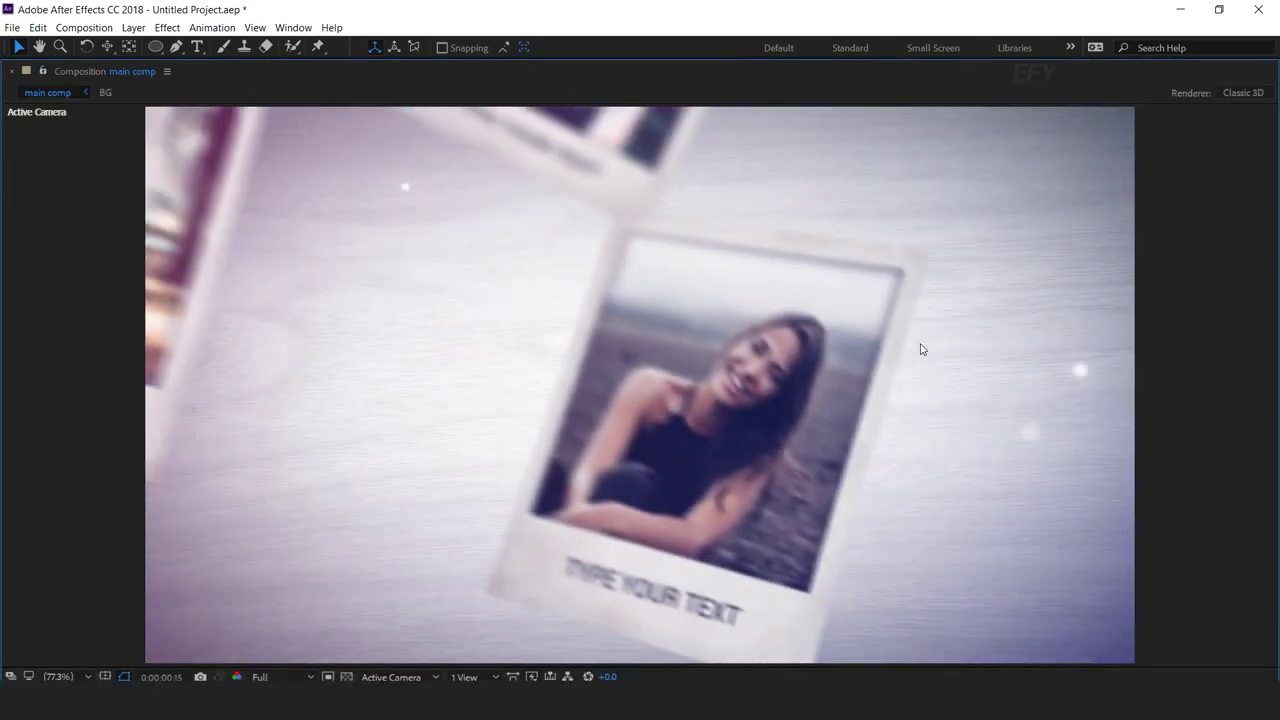